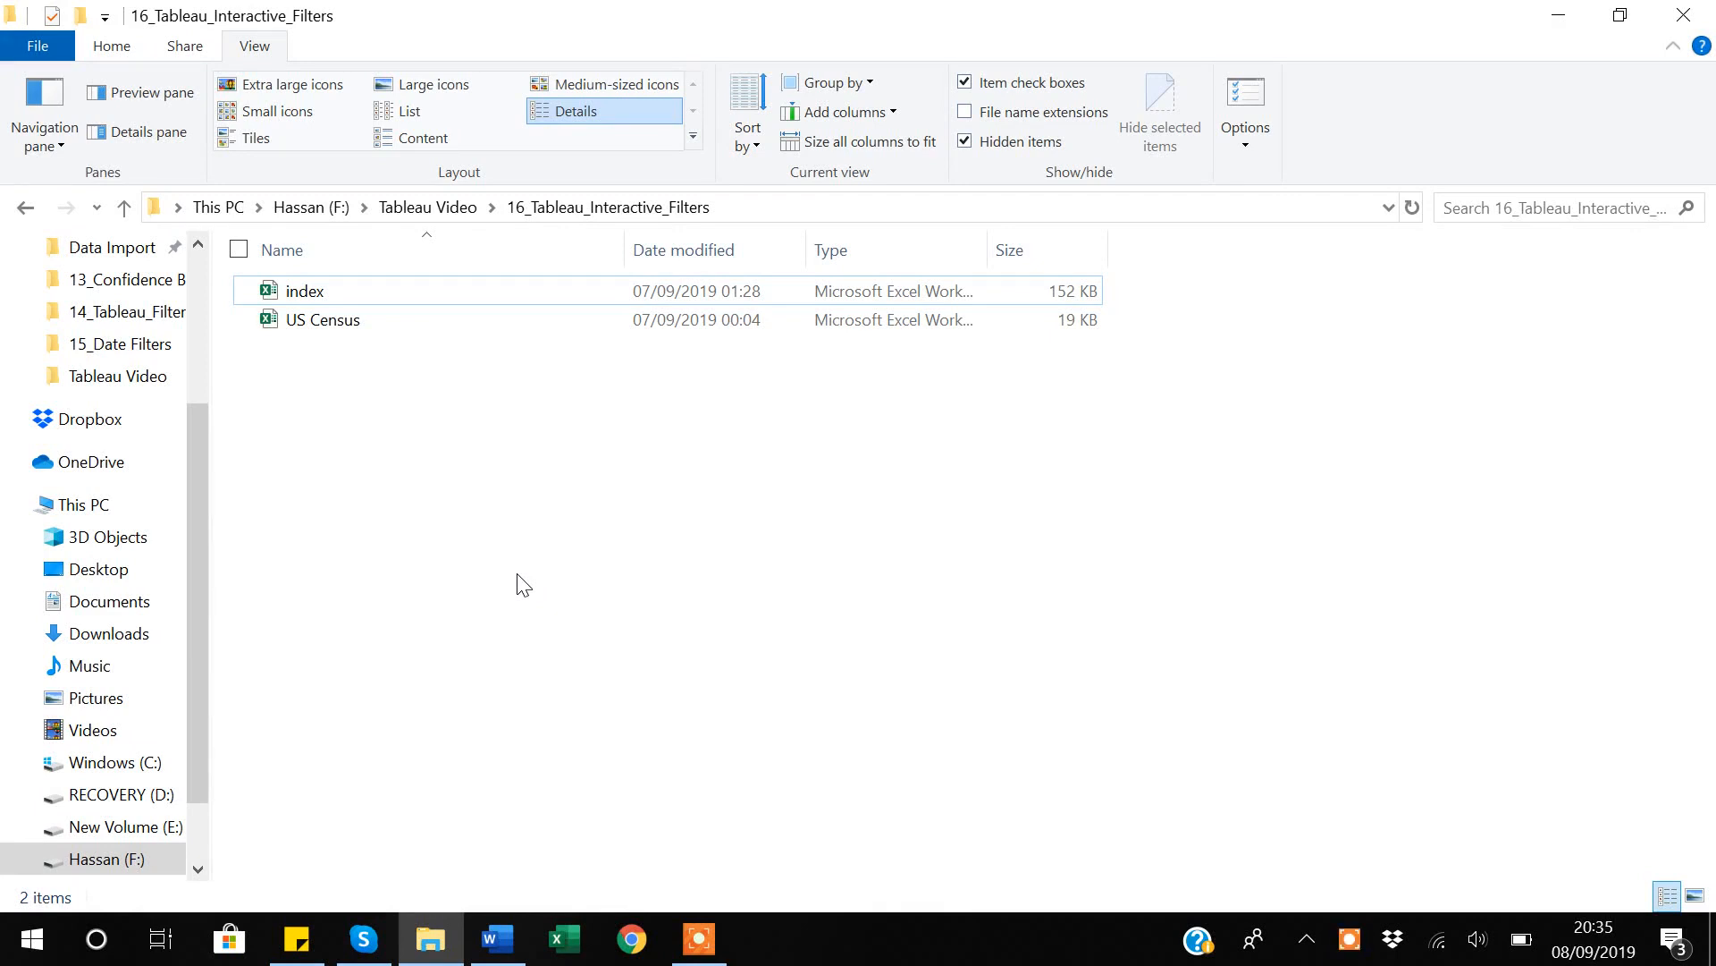
# Open the US Census workbook and check how far the Country column's records extend, returning to the header row.
pyautogui.click(339, 334)
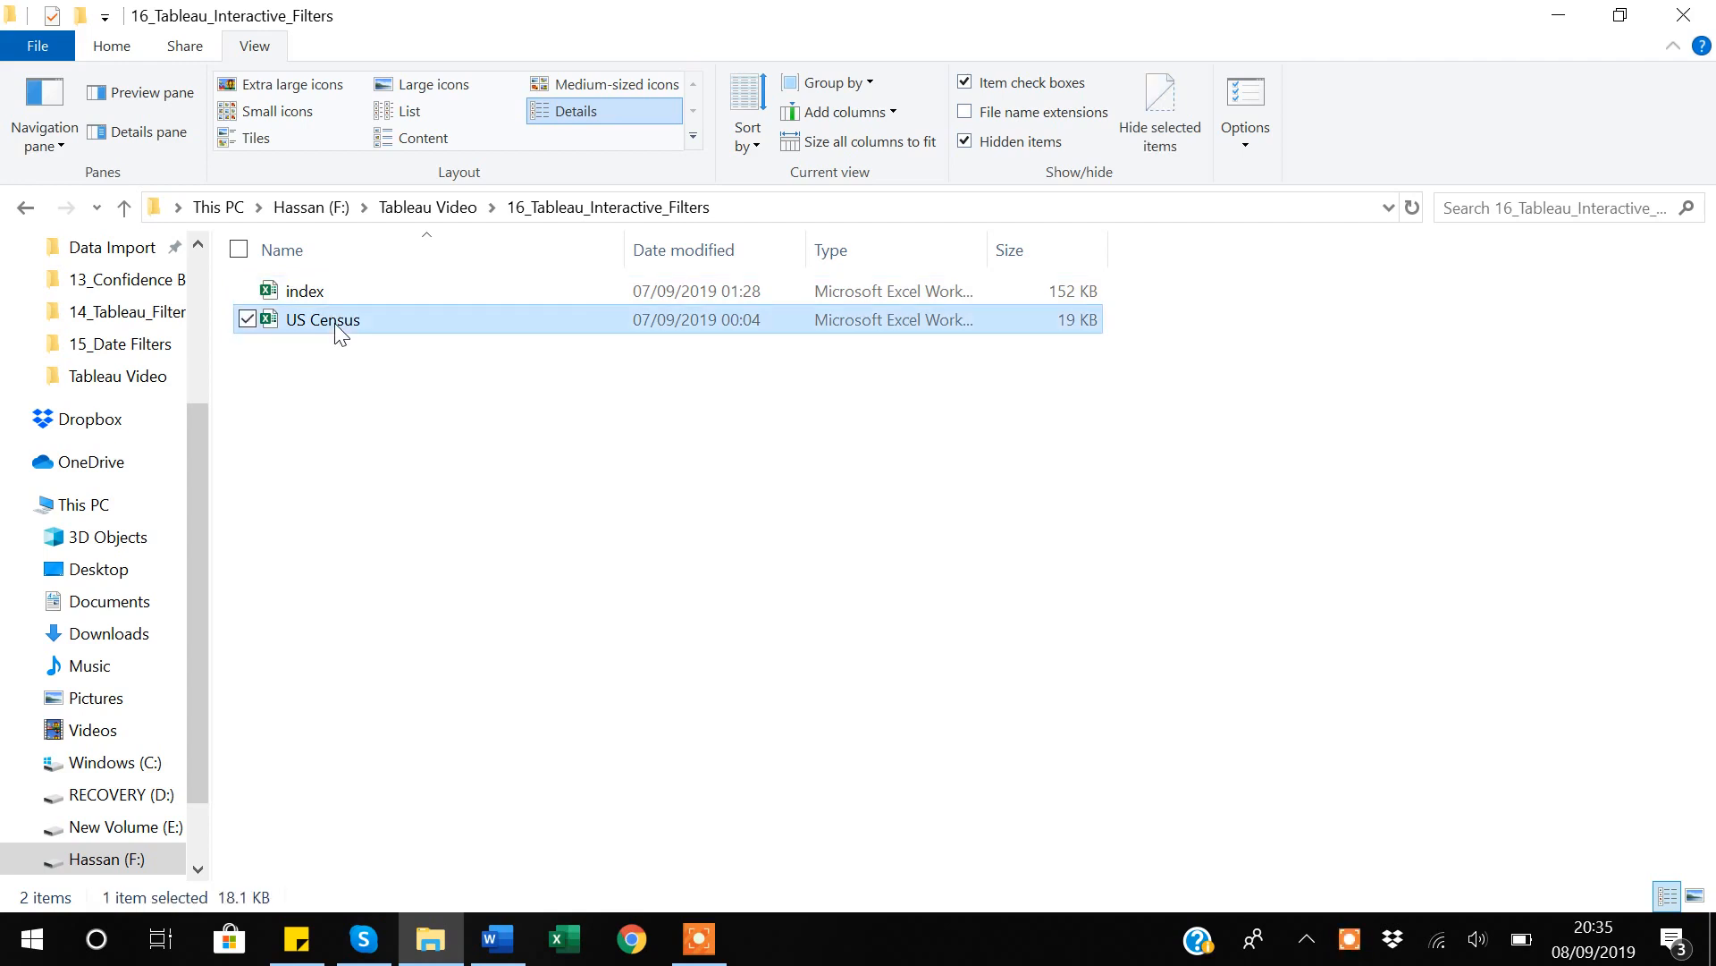
pyautogui.doubleClick(337, 329)
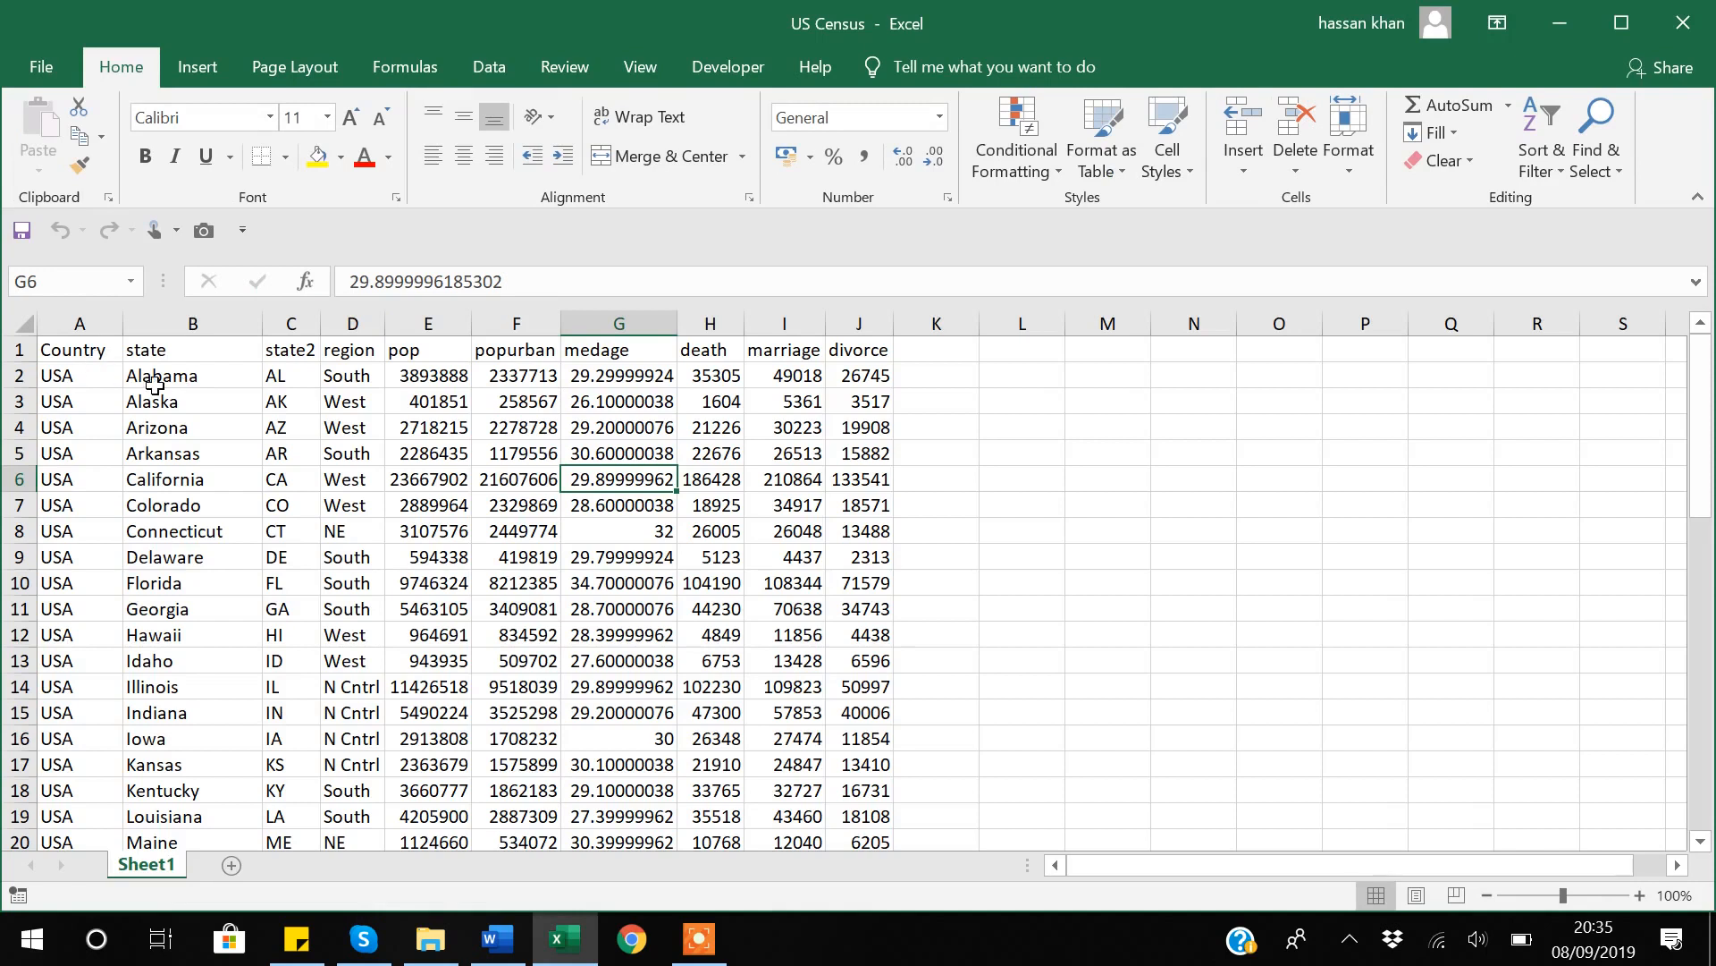
pyautogui.click(90, 356)
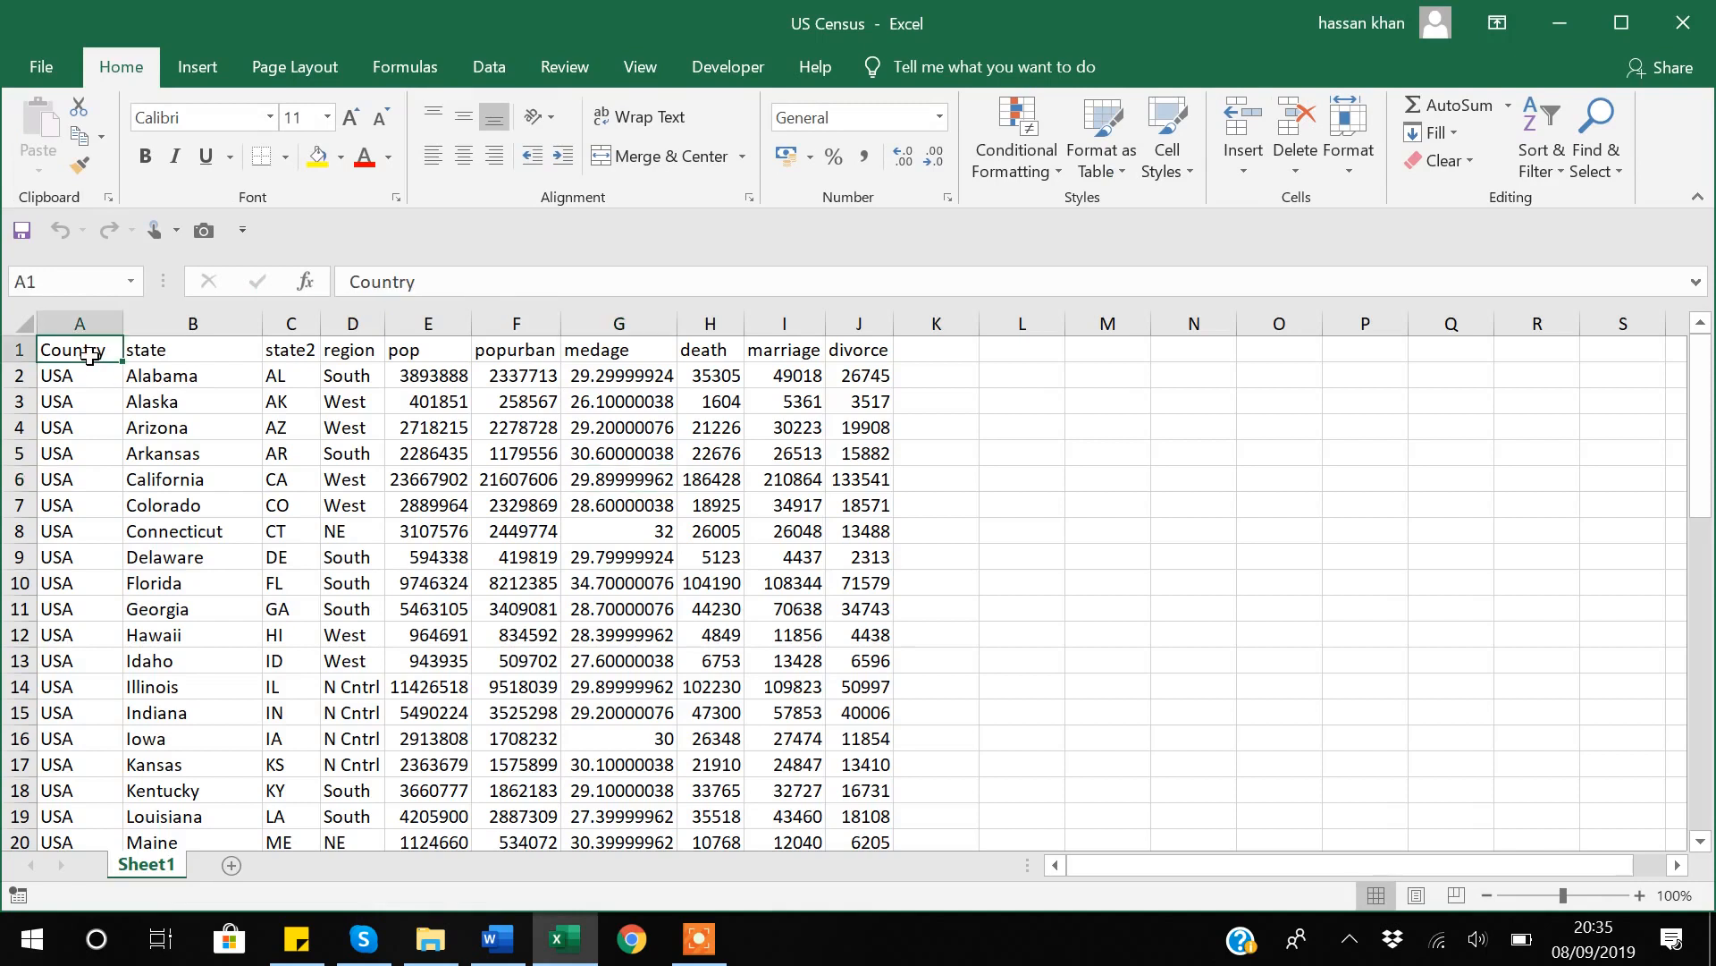
pyautogui.press('Down')
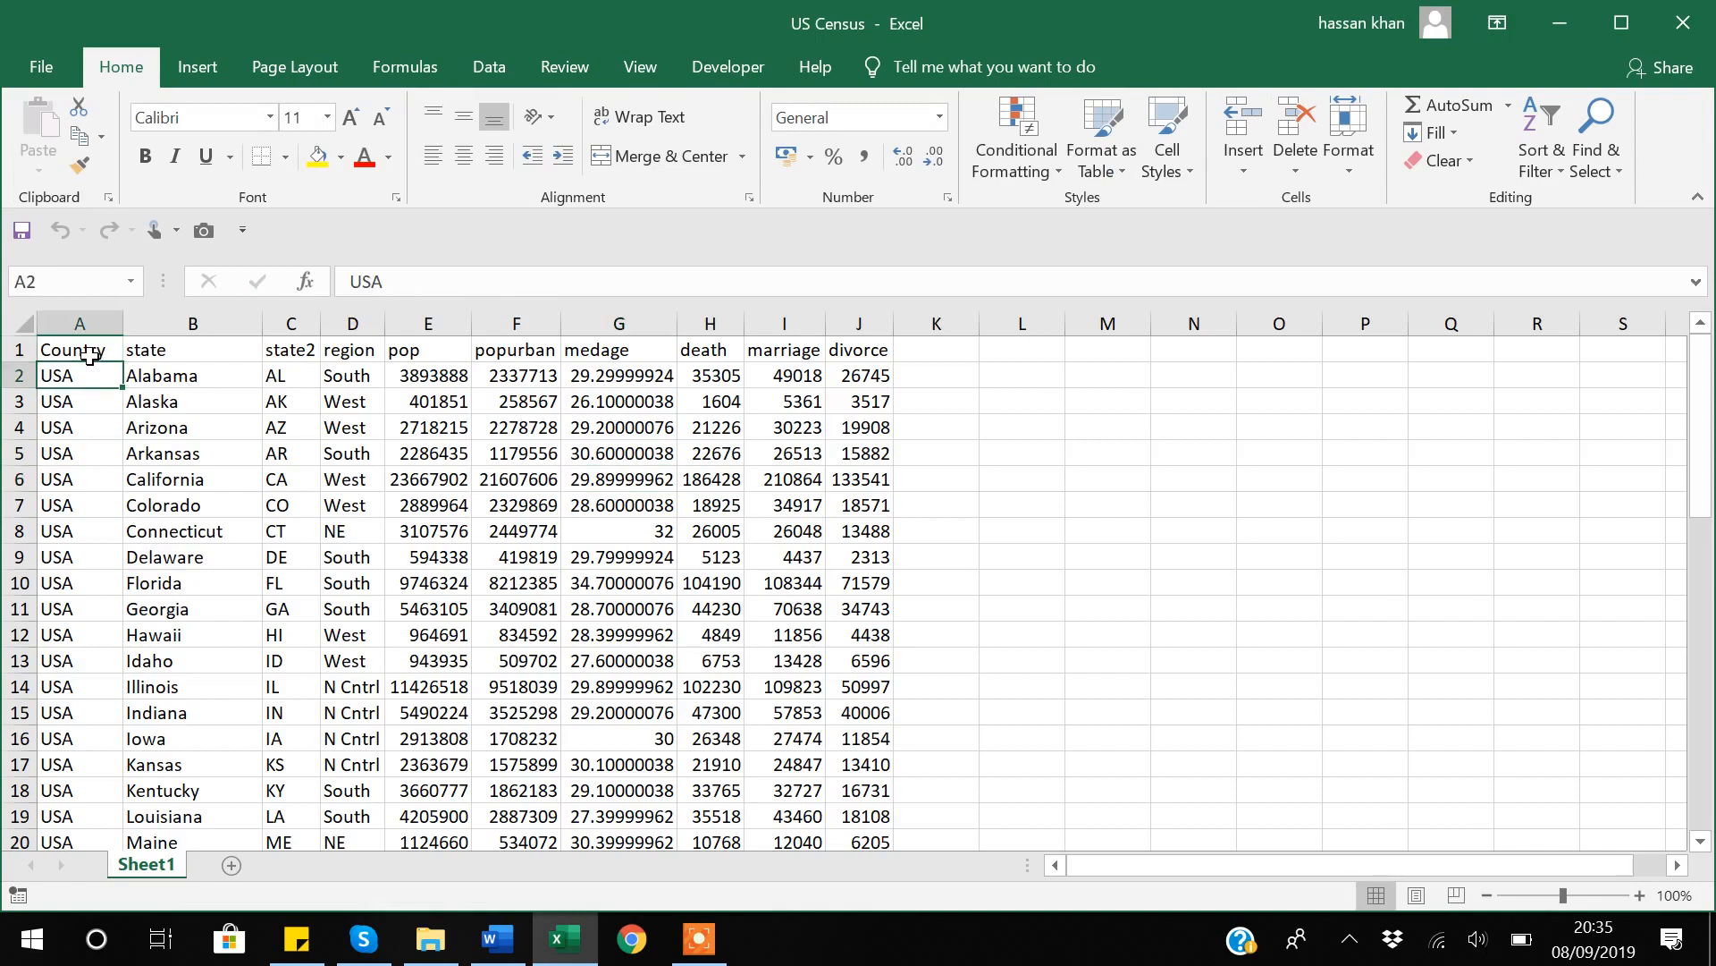
pyautogui.hotkey('ctrl', 'Down')
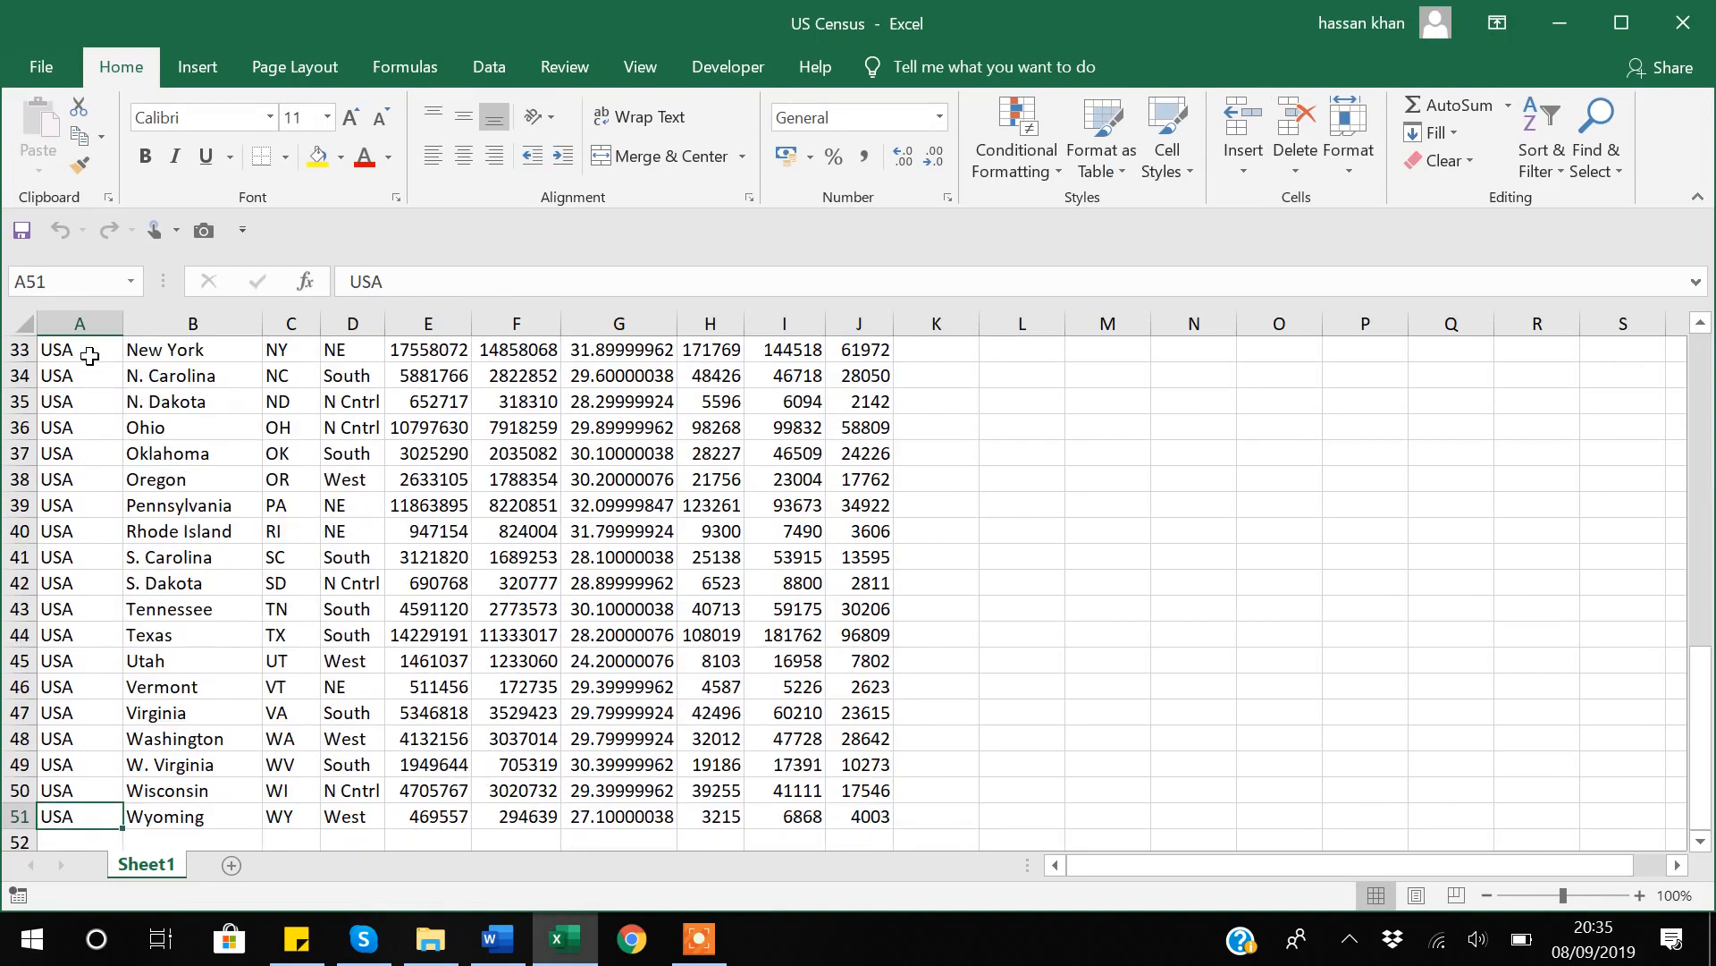
pyautogui.hotkey('ctrl', 'Up')
# Examine the state and state2 columns of the census data, looking through their first few entries.
pyautogui.press('Right')
pyautogui.press('Down')
pyautogui.press('Right')
pyautogui.press('Left')
pyautogui.press('Down')
pyautogui.press('Down')
pyautogui.press('Down')
pyautogui.press('Down')
pyautogui.press('Up')
pyautogui.press('Up')
pyautogui.press('Up')
pyautogui.press('Up')
pyautogui.press('Up')
pyautogui.press('Right')
pyautogui.press('Down')
pyautogui.press('Down')
pyautogui.press('Up')
pyautogui.press('Up')
# Review the region column's entries and the remaining headers from pop through divorce, and close the US Census workbook.
pyautogui.press('Right')
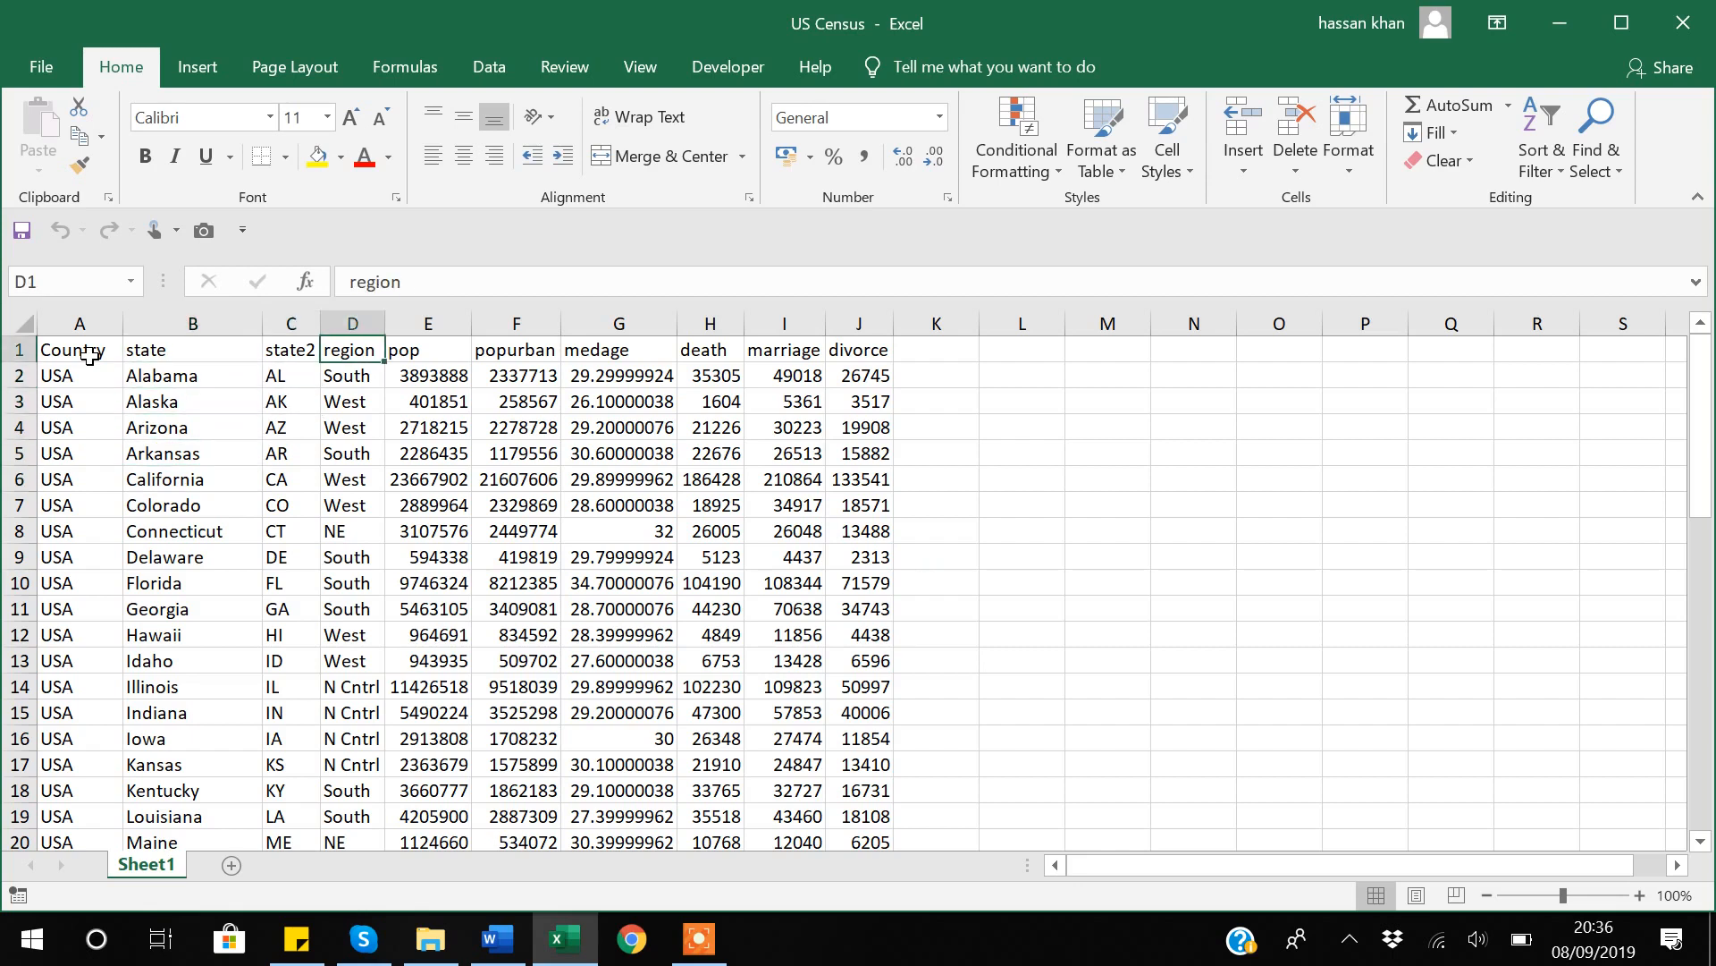
pyautogui.press('Down')
pyautogui.press('Down')
pyautogui.press('Up')
pyautogui.press('Up')
pyautogui.press('Down')
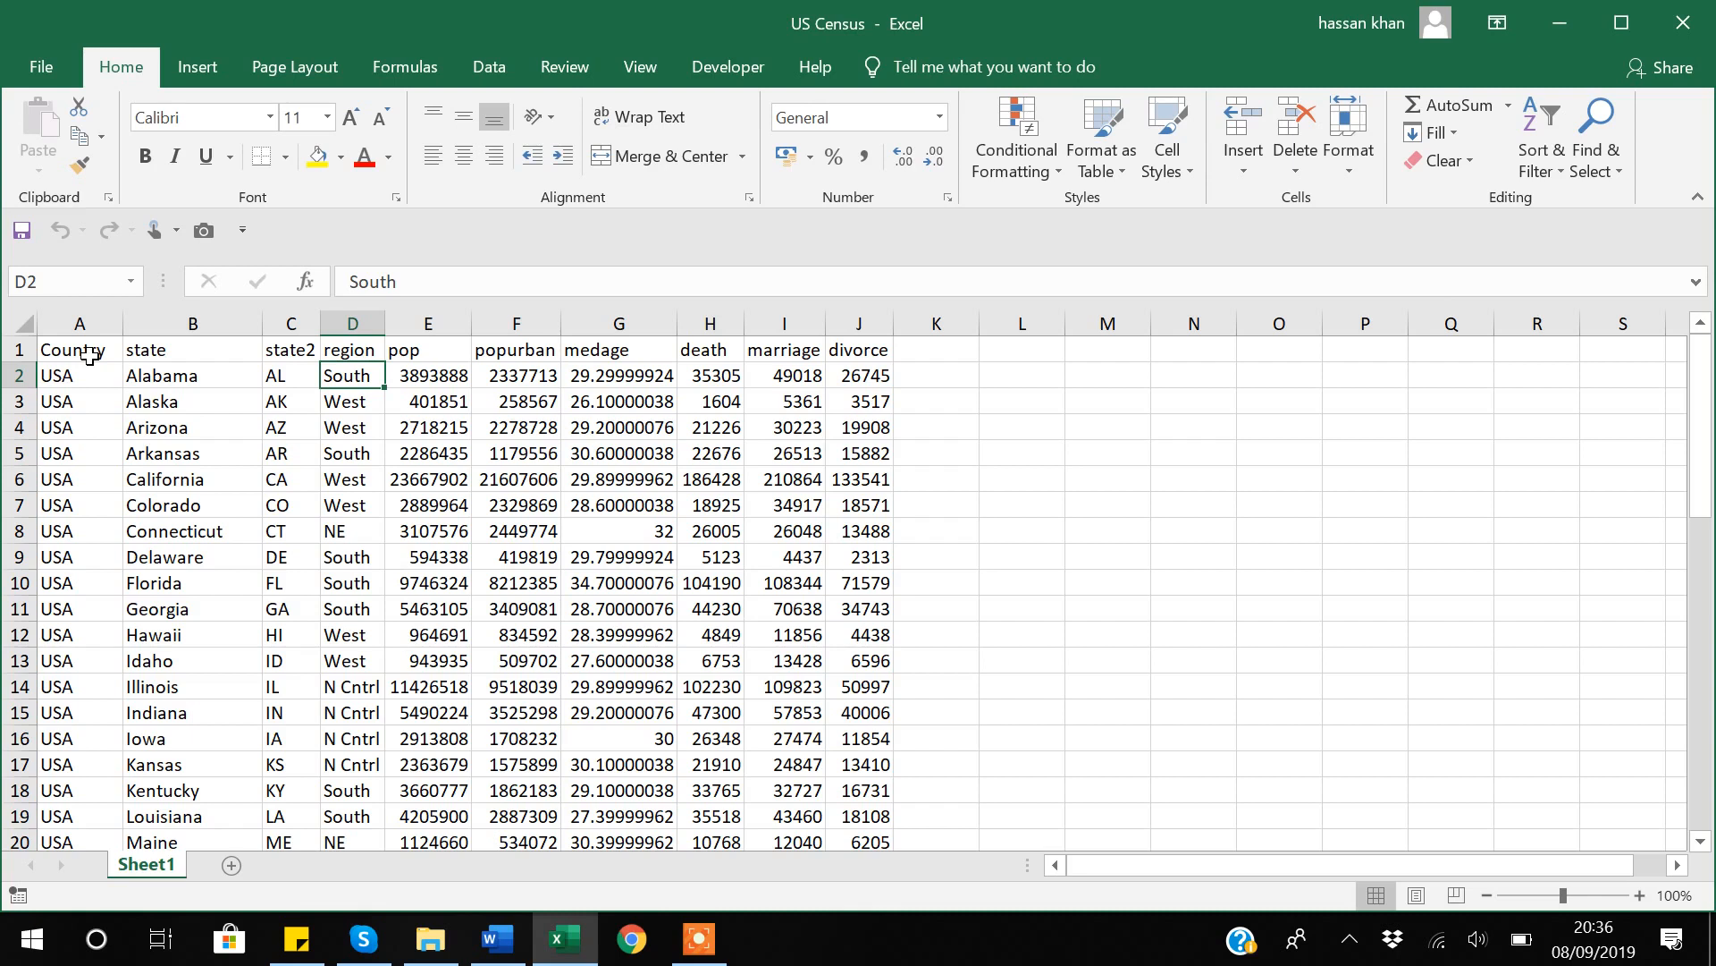
pyautogui.press('Up')
pyautogui.press('Right')
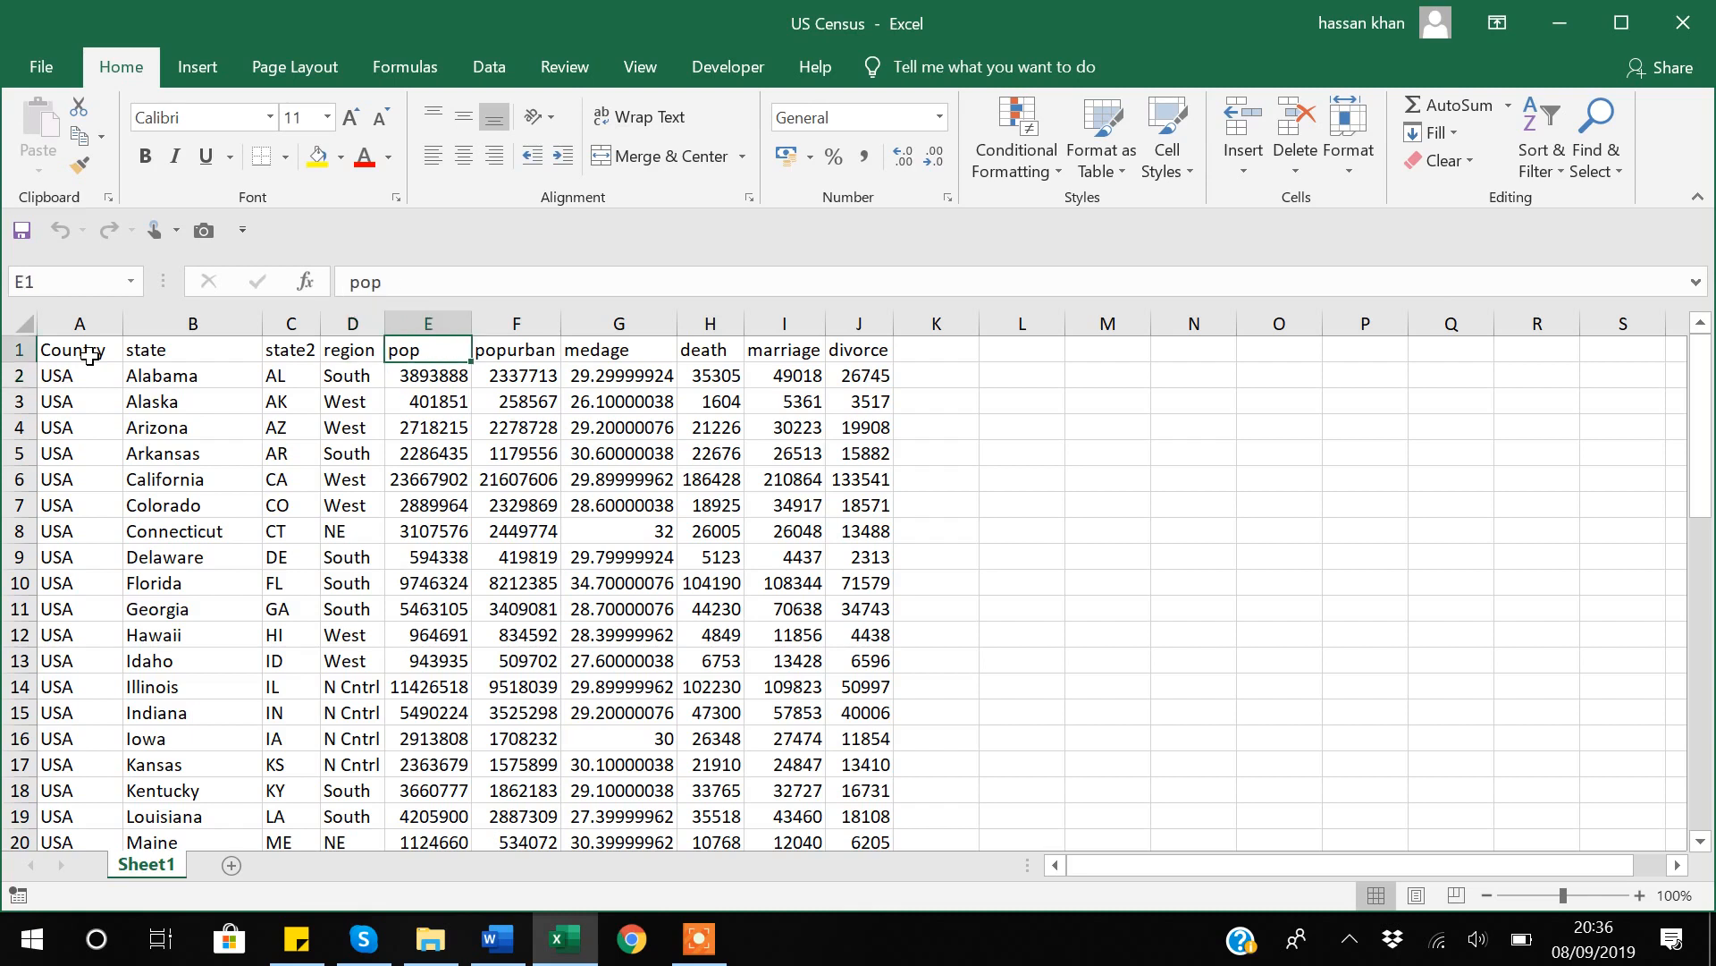
pyautogui.press('Right')
pyautogui.press('Right')
pyautogui.press('Right')
pyautogui.press('Right')
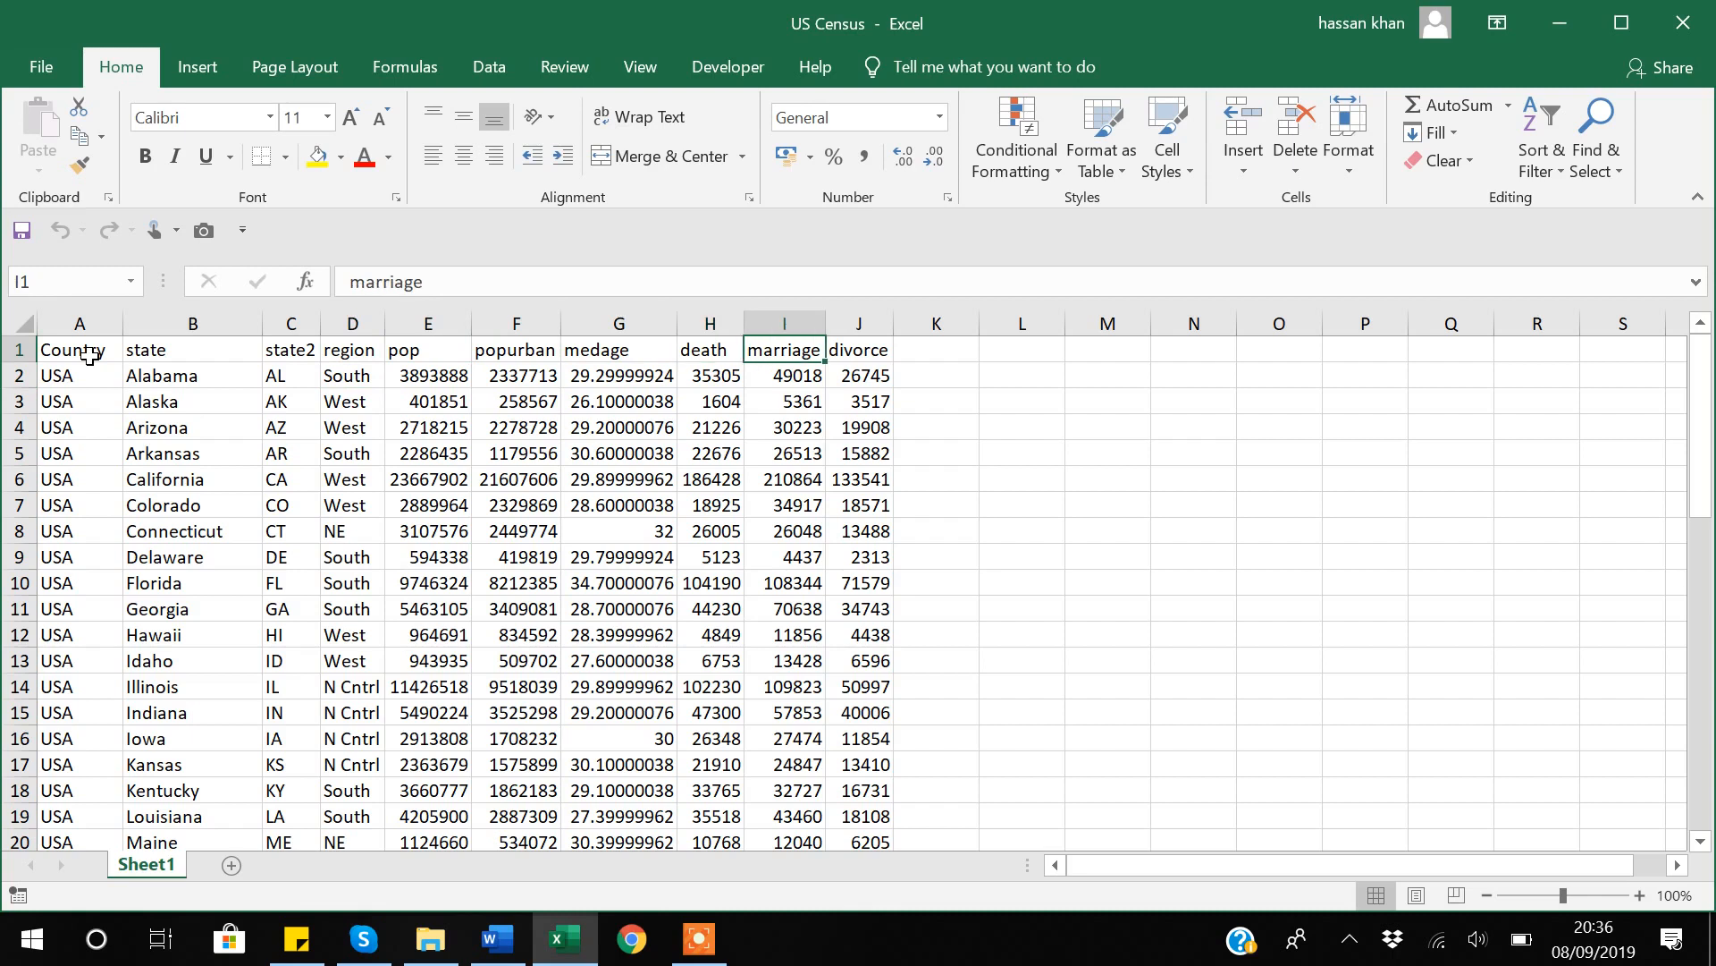
pyautogui.press('Right')
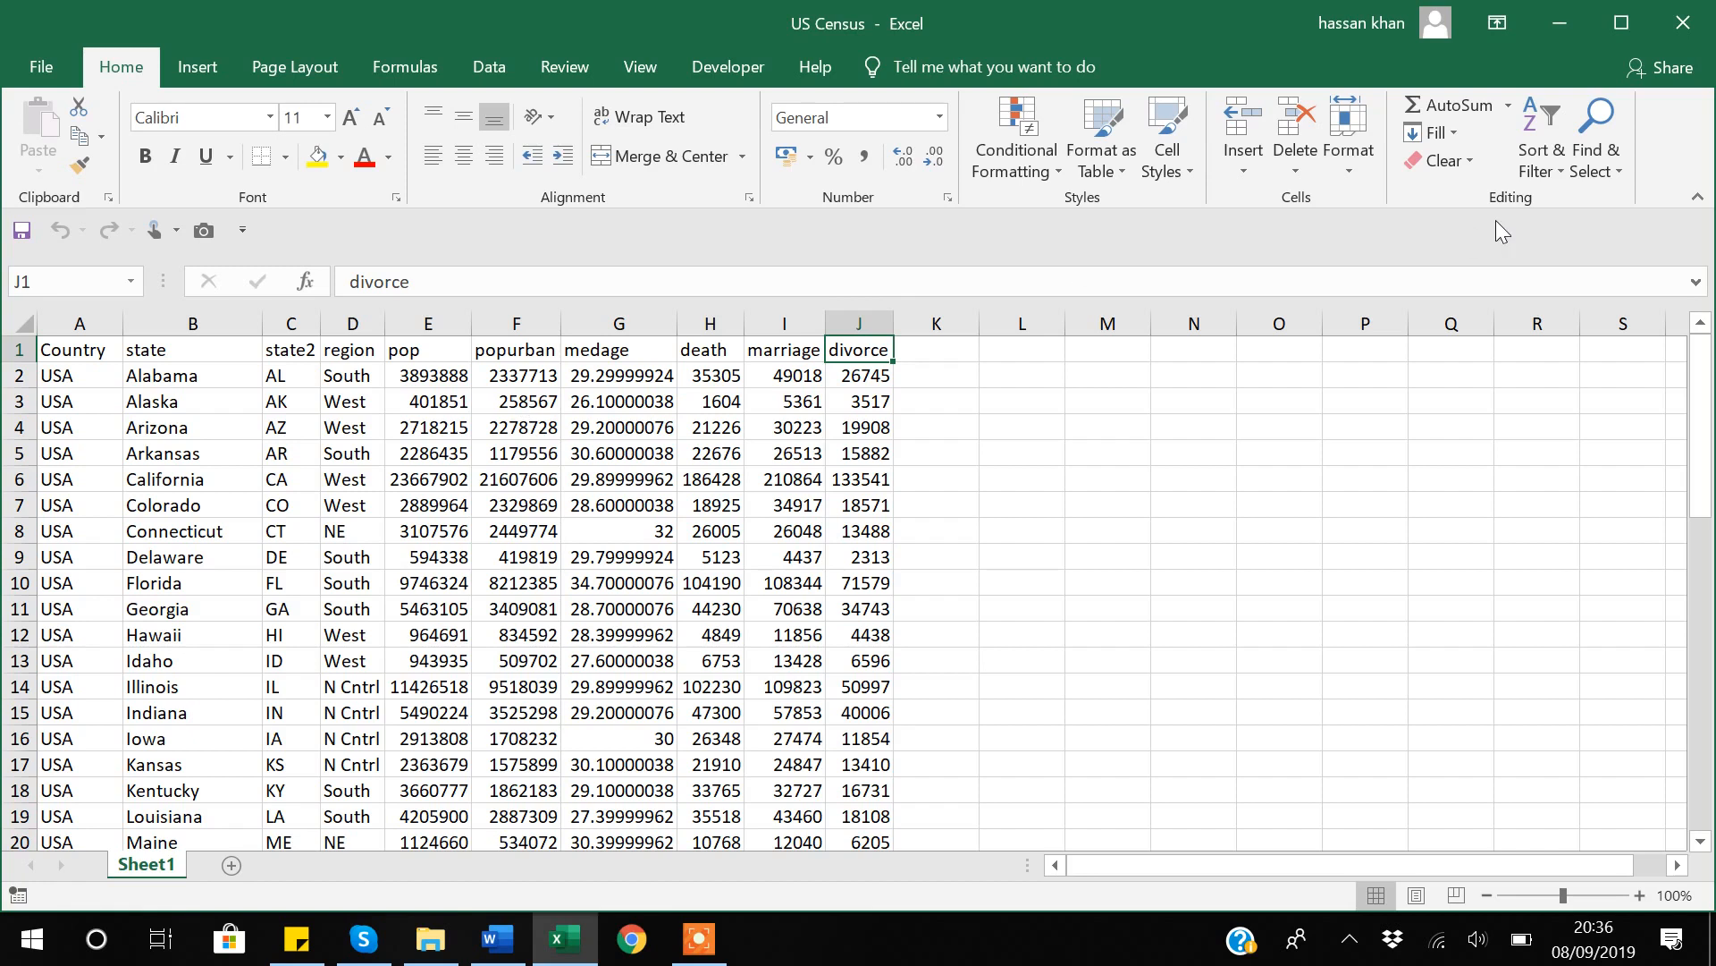
pyautogui.click(1684, 22)
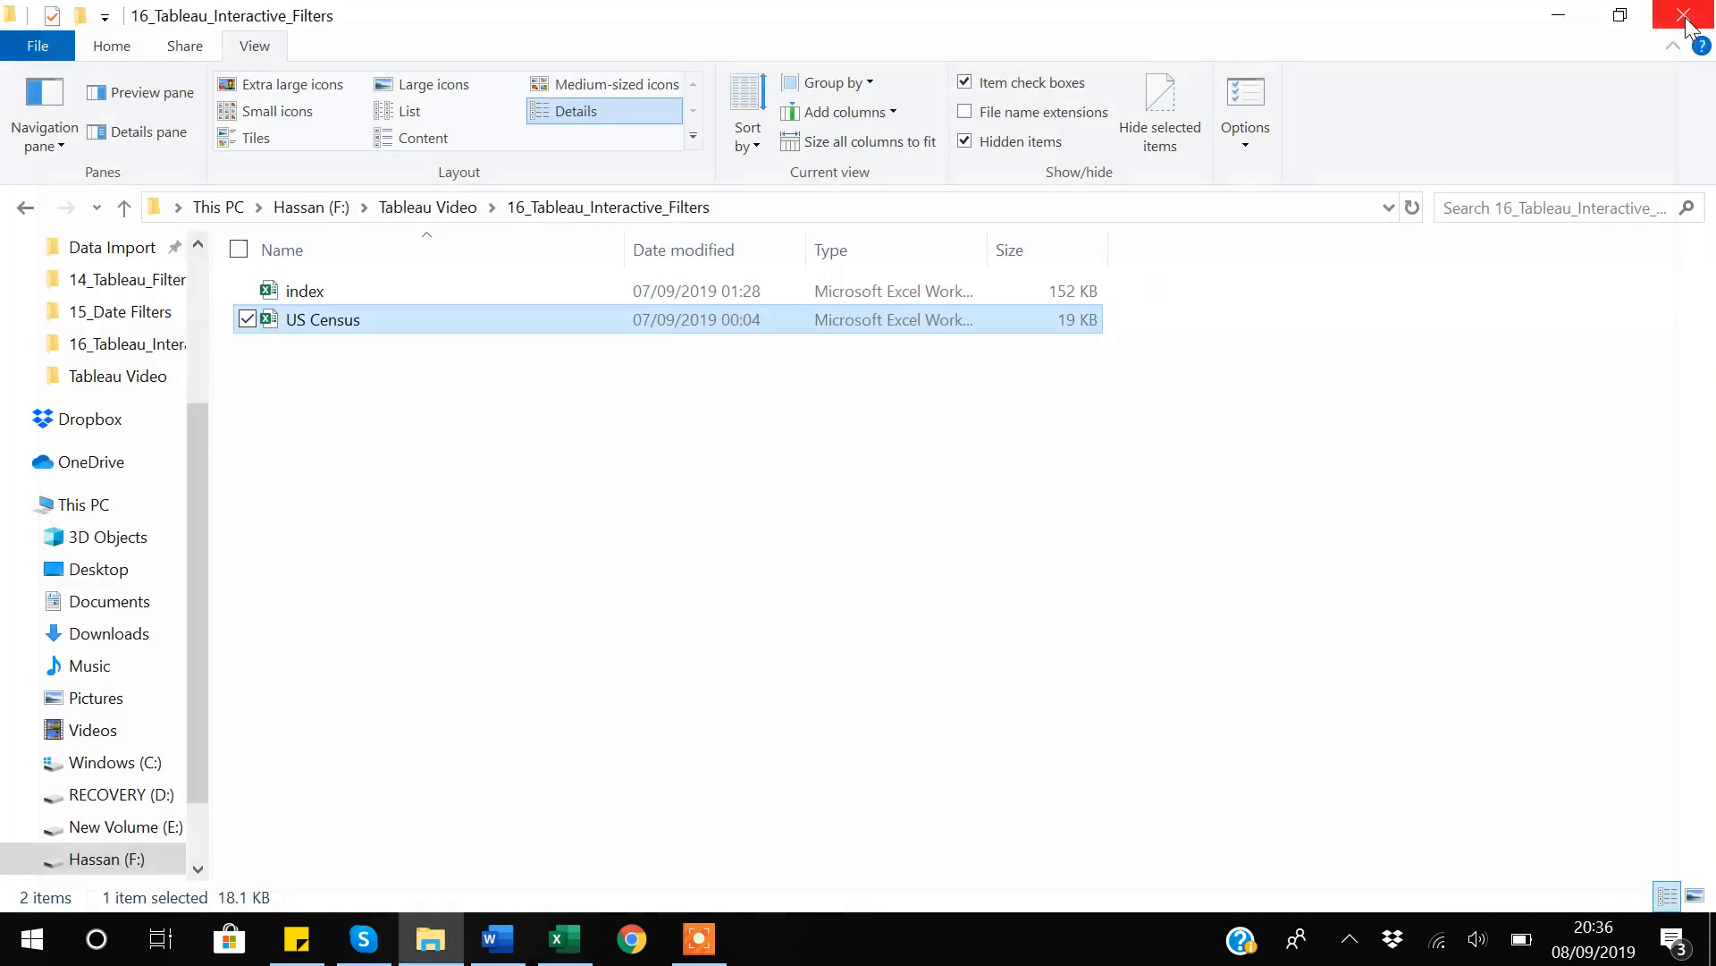
# Open the index workbook, check the Date column's range and the Price Index column, and close the workbook.
pyautogui.click(326, 293)
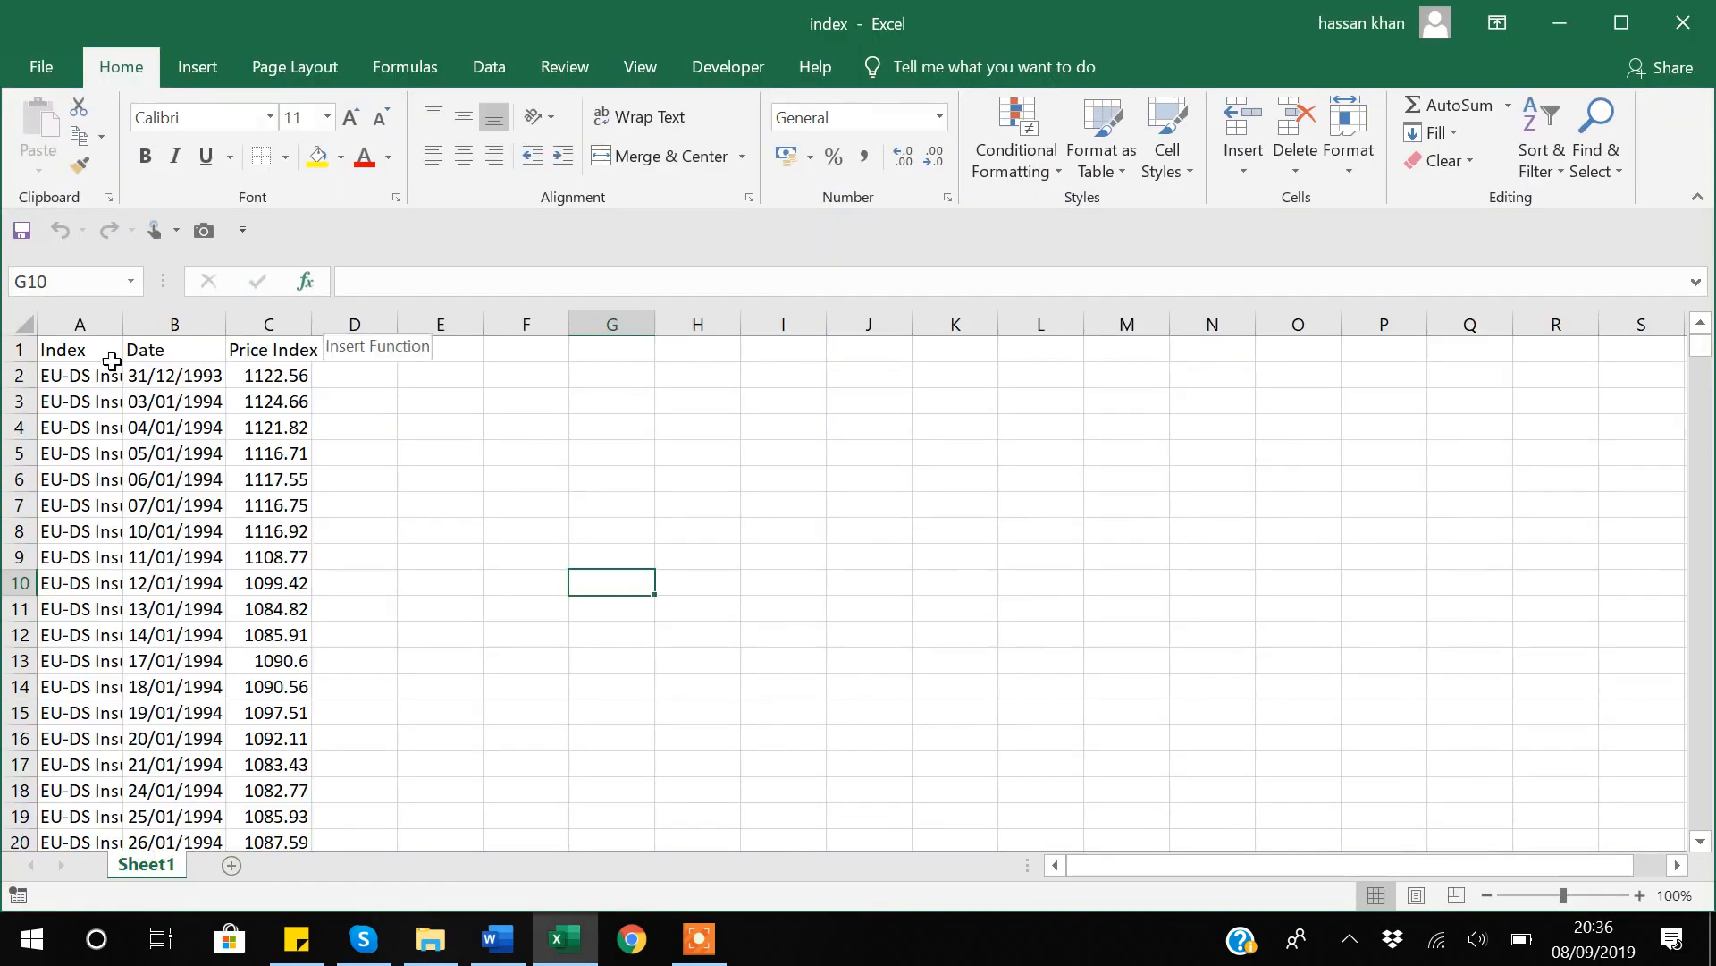
pyautogui.click(185, 378)
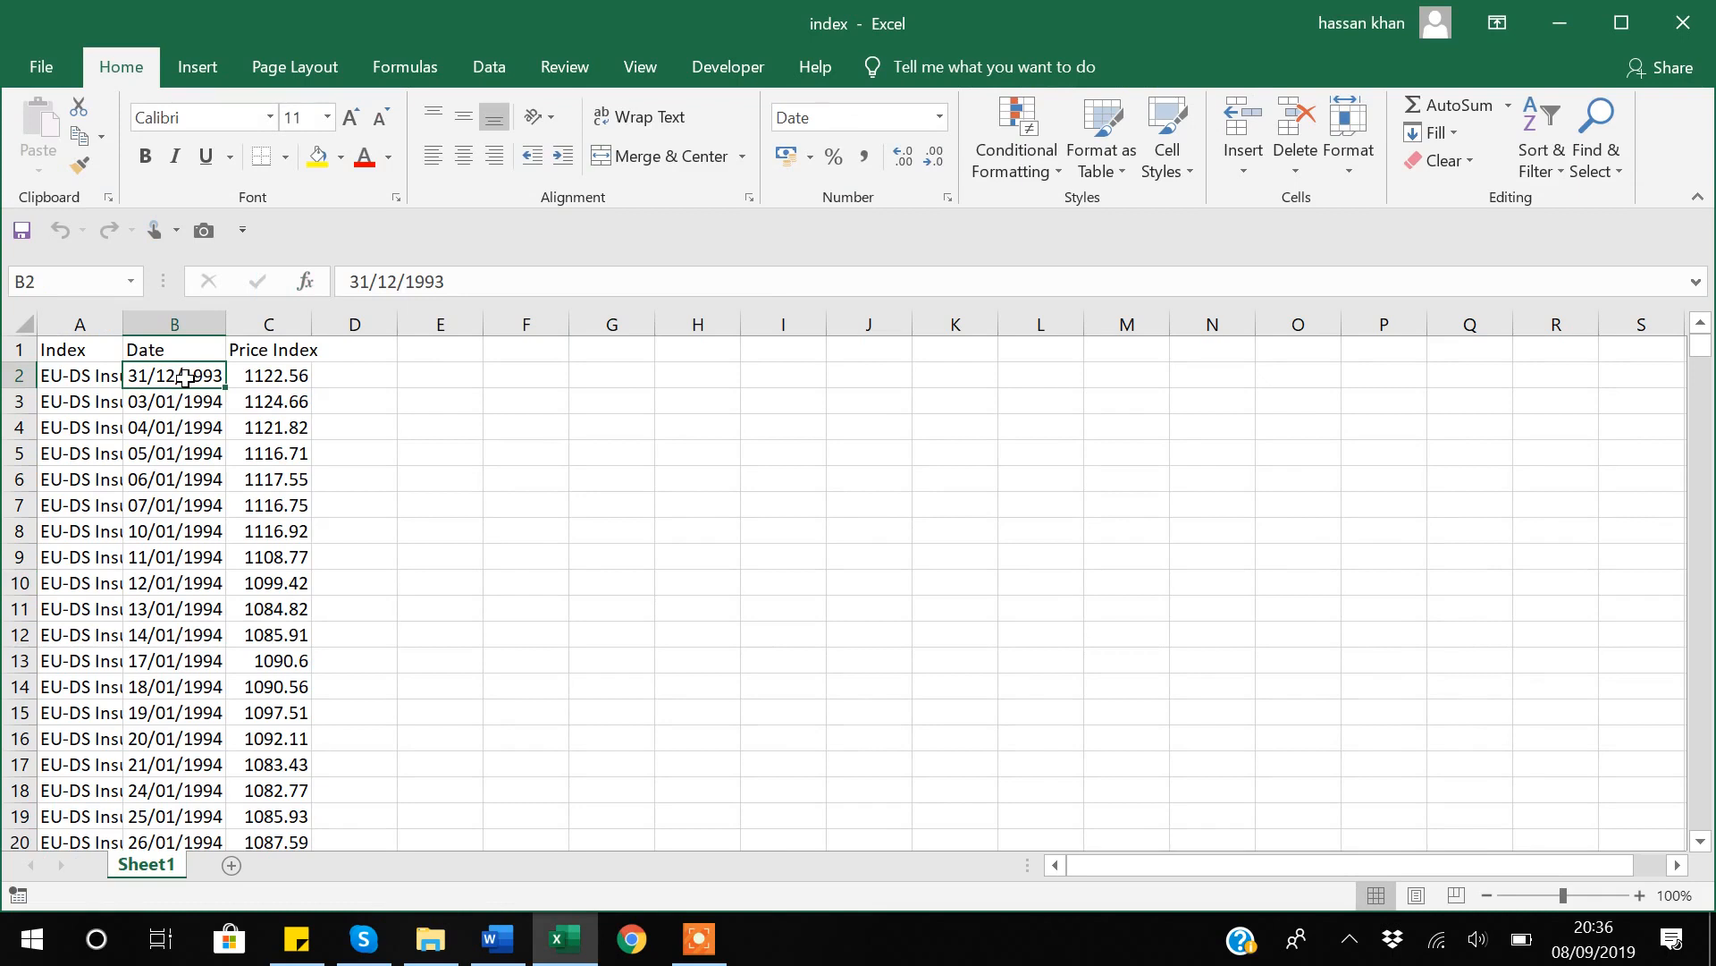
pyautogui.hotkey('ctrl', 'Down')
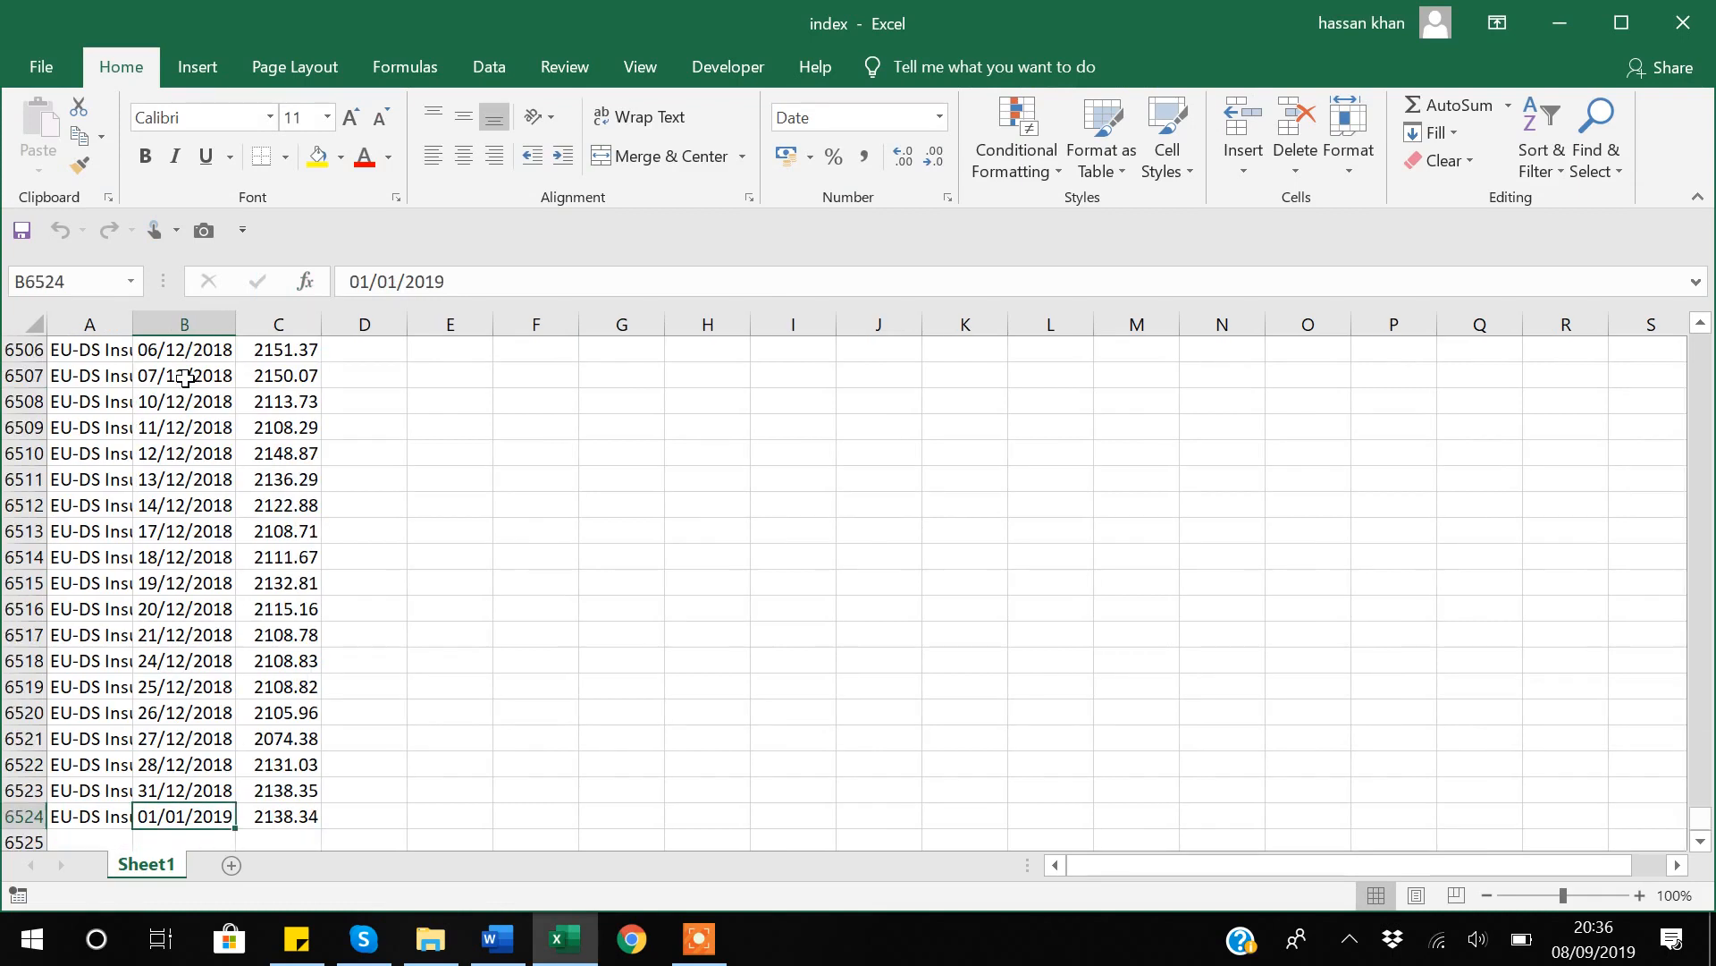
pyautogui.hotkey('ctrl', 'Up')
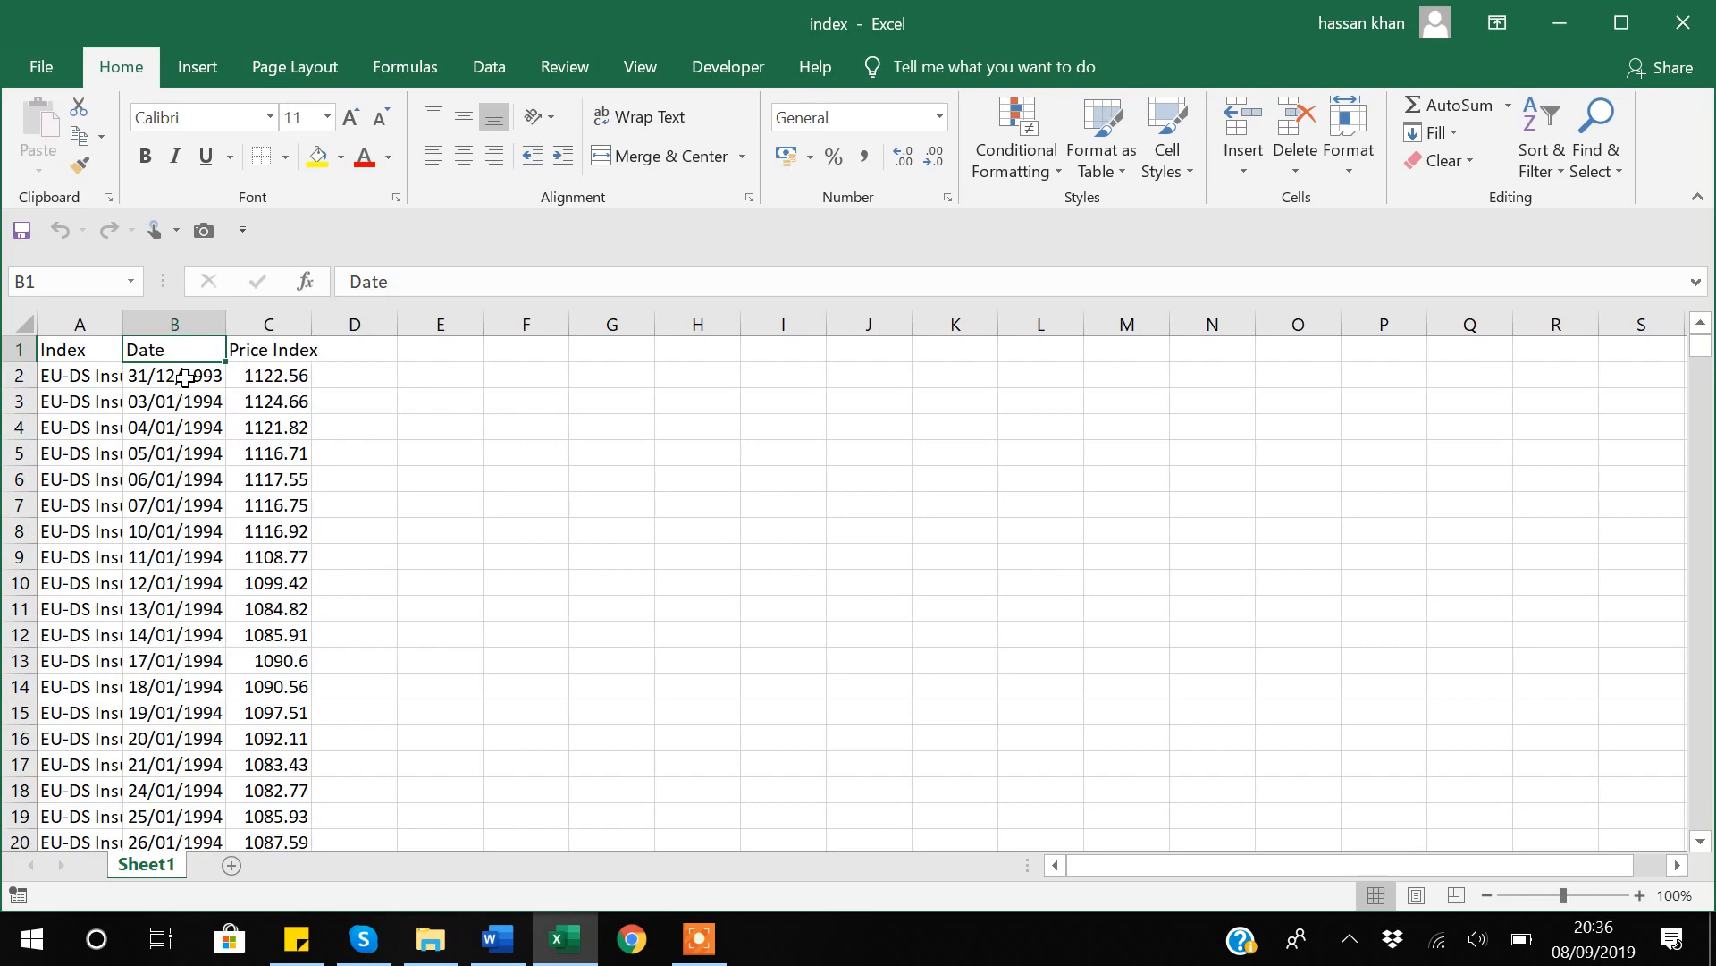
pyautogui.press('Right')
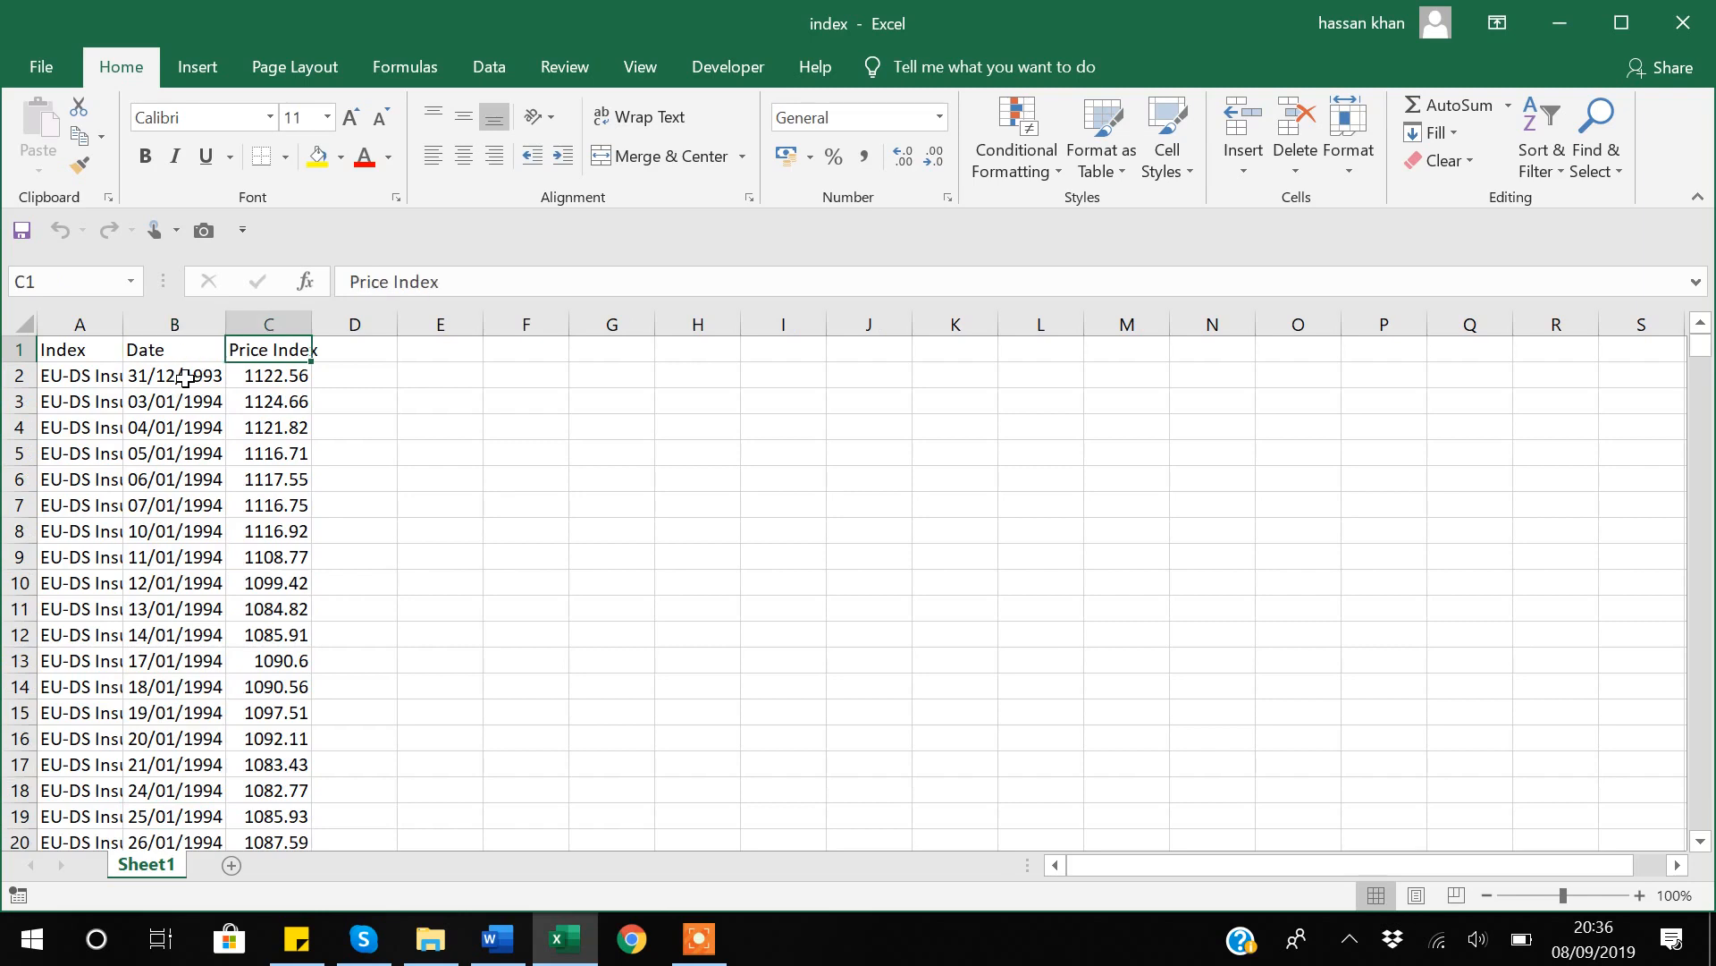
pyautogui.press('Down')
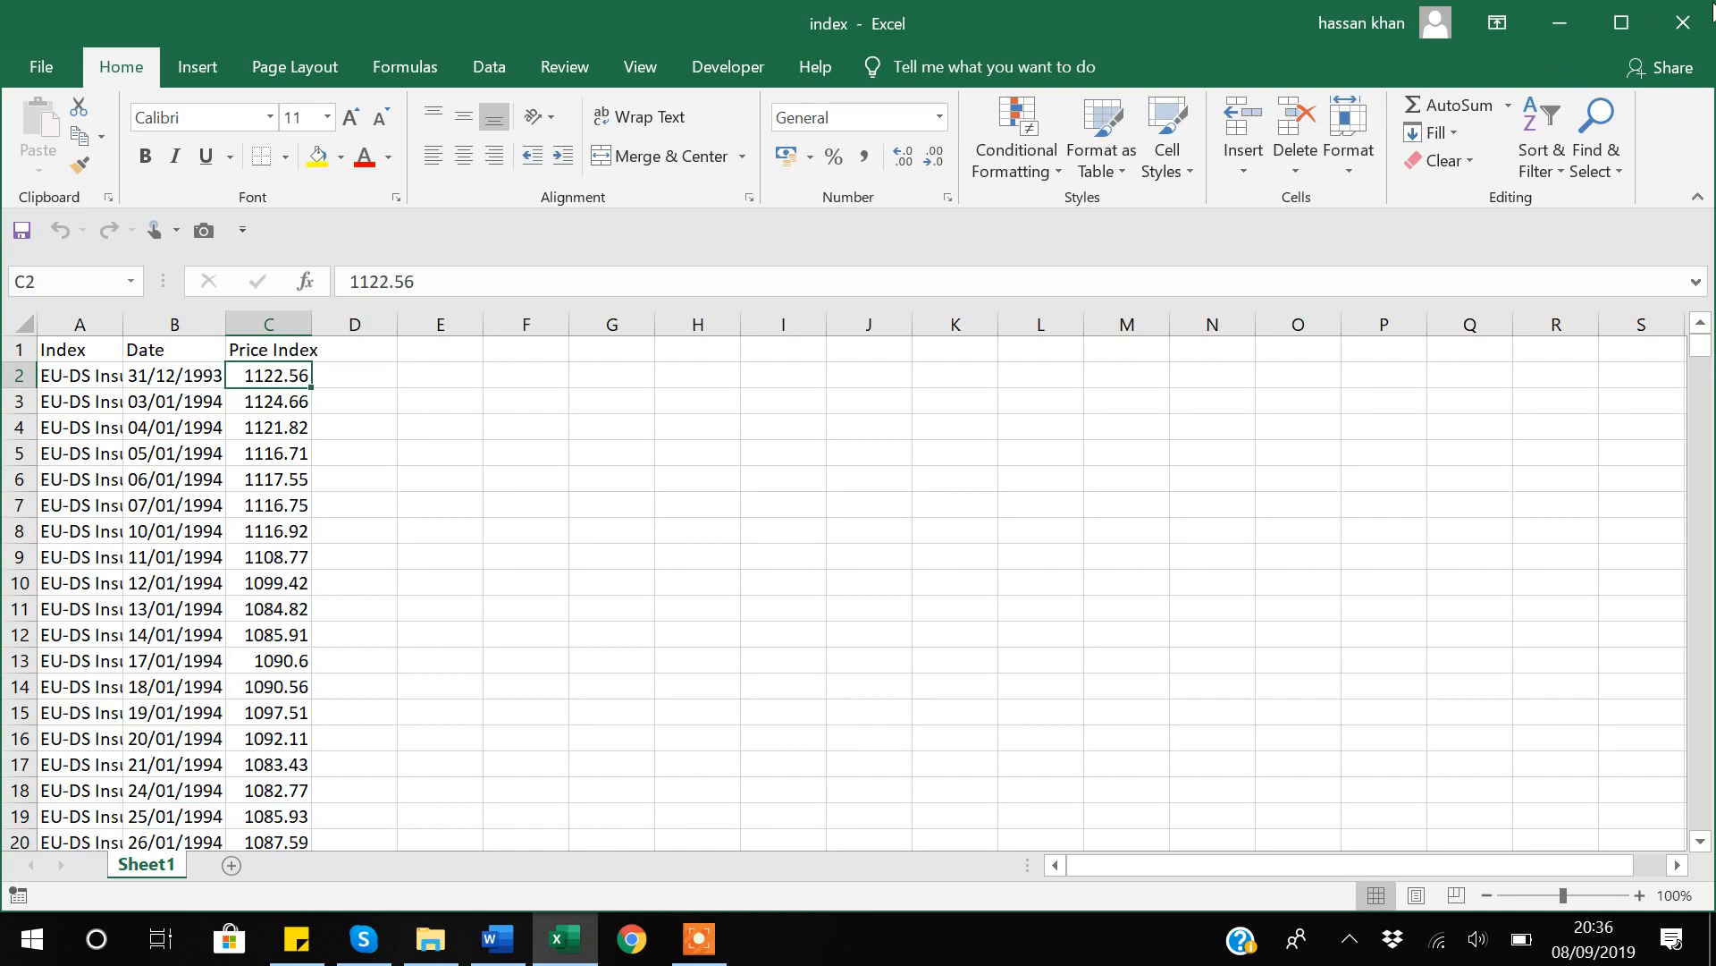
pyautogui.click(1686, 32)
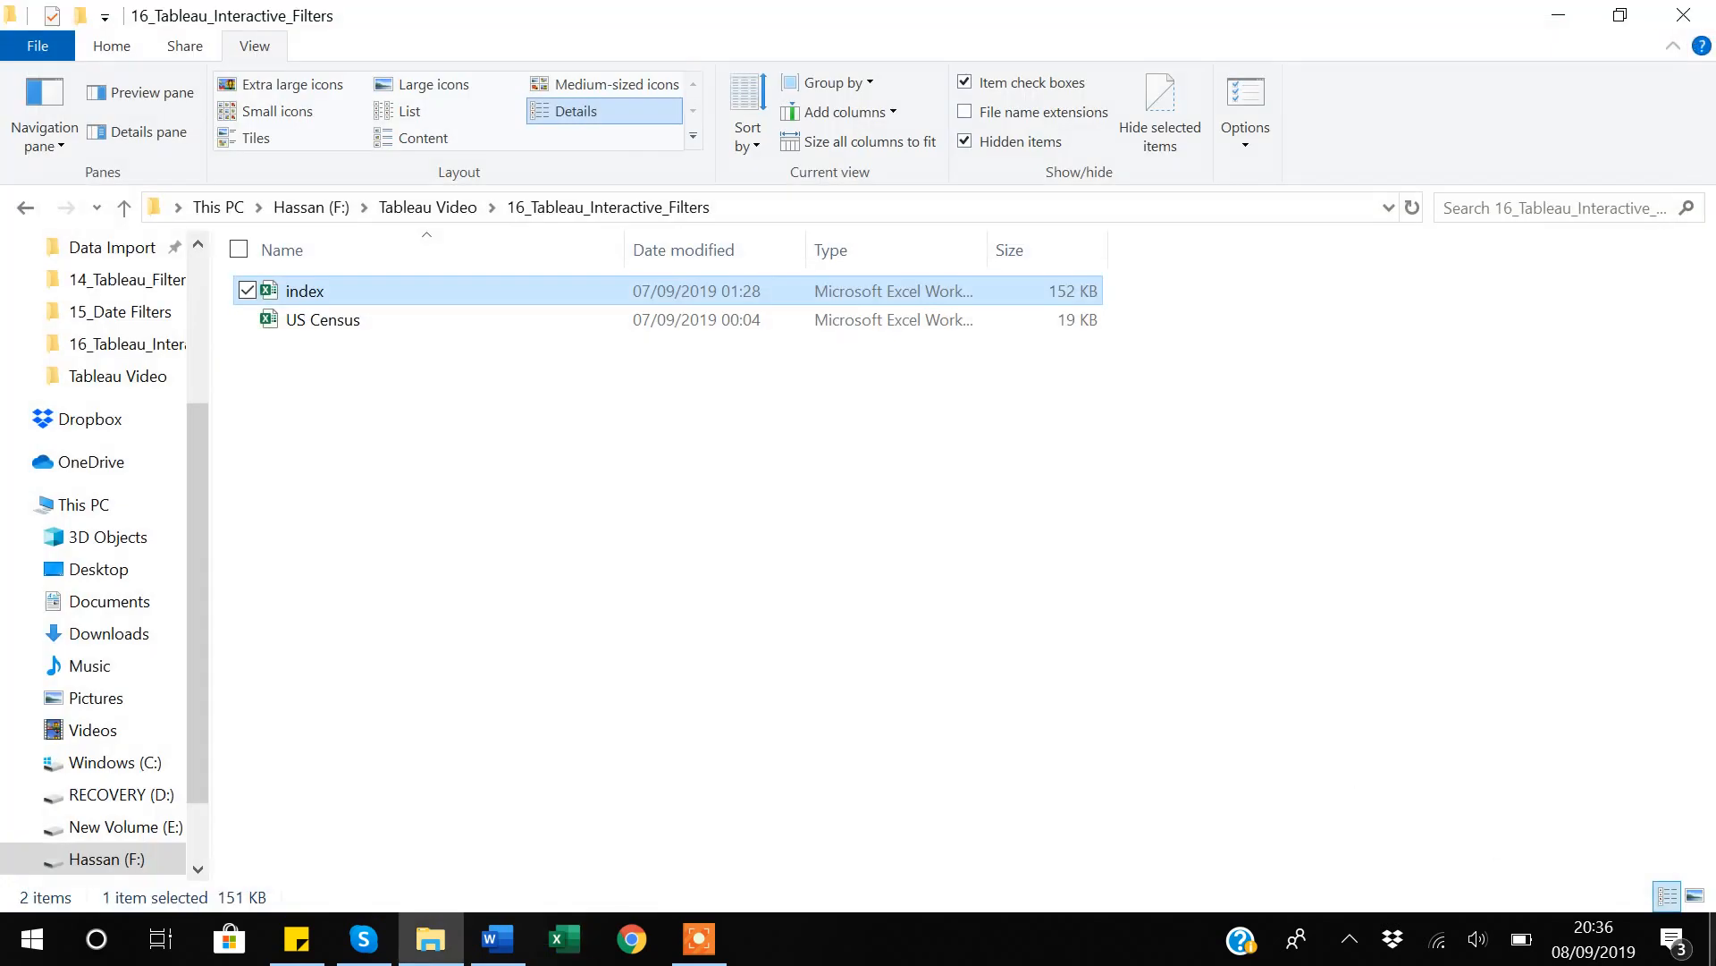
# Switch to Tableau Public and connect to the US Census Excel workbook as the data source.
pyautogui.click(1712, 939)
pyautogui.click(1258, 93)
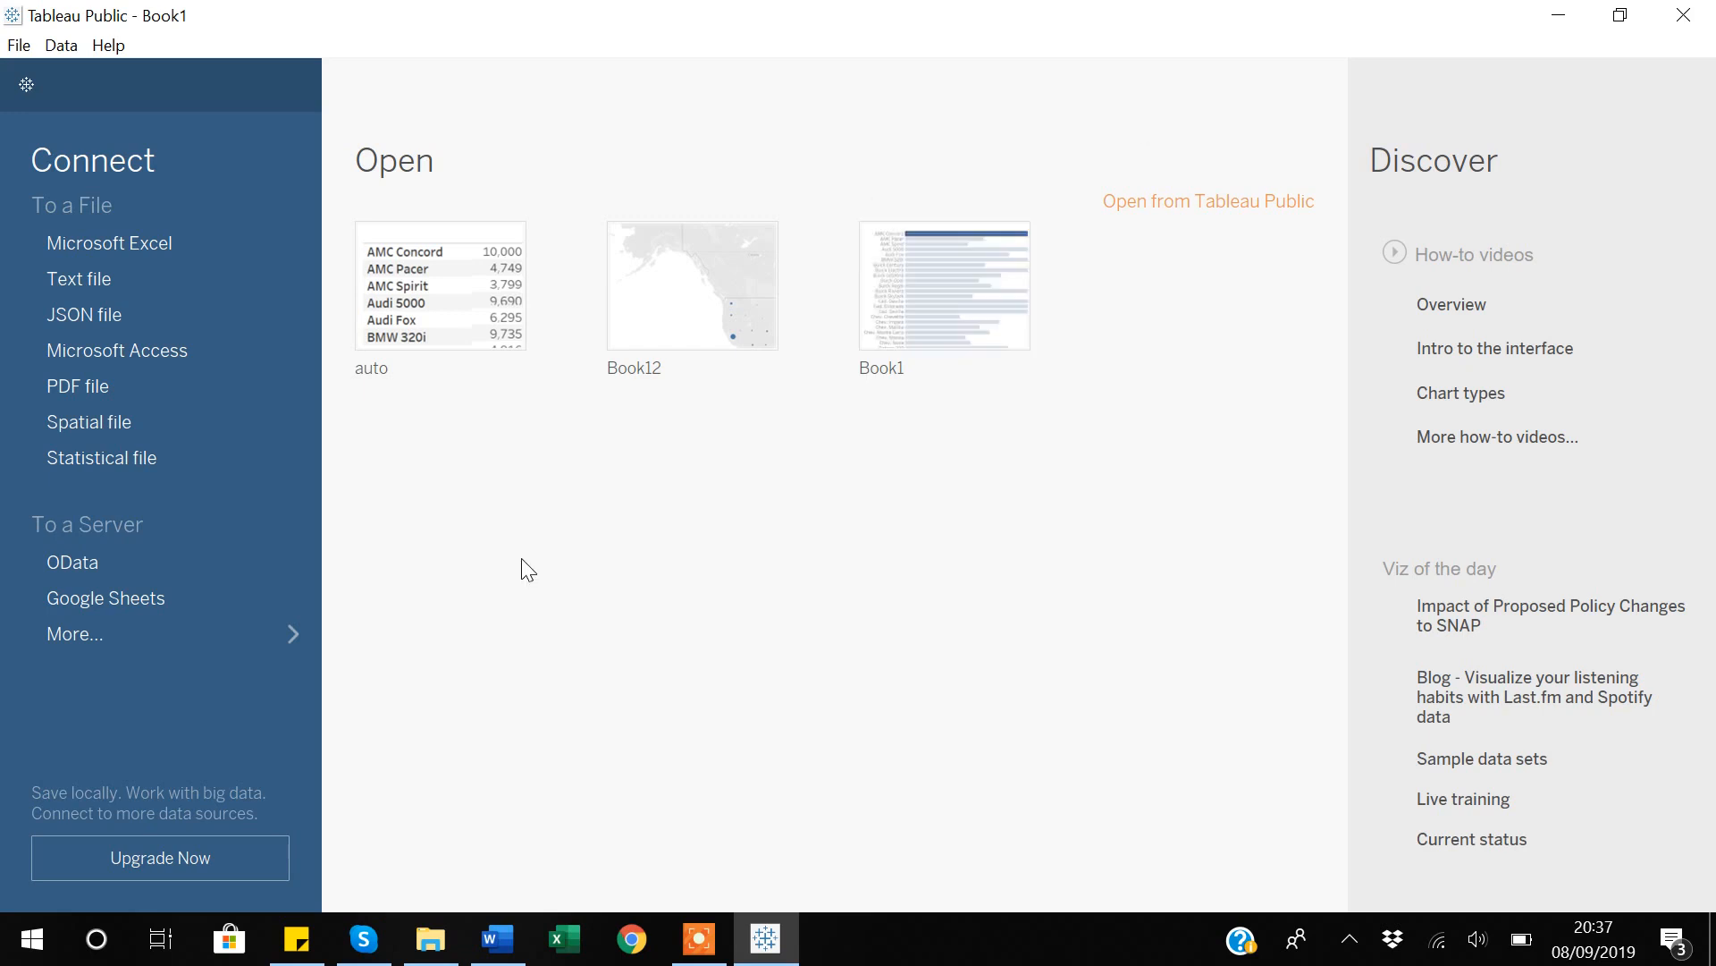
pyautogui.click(136, 240)
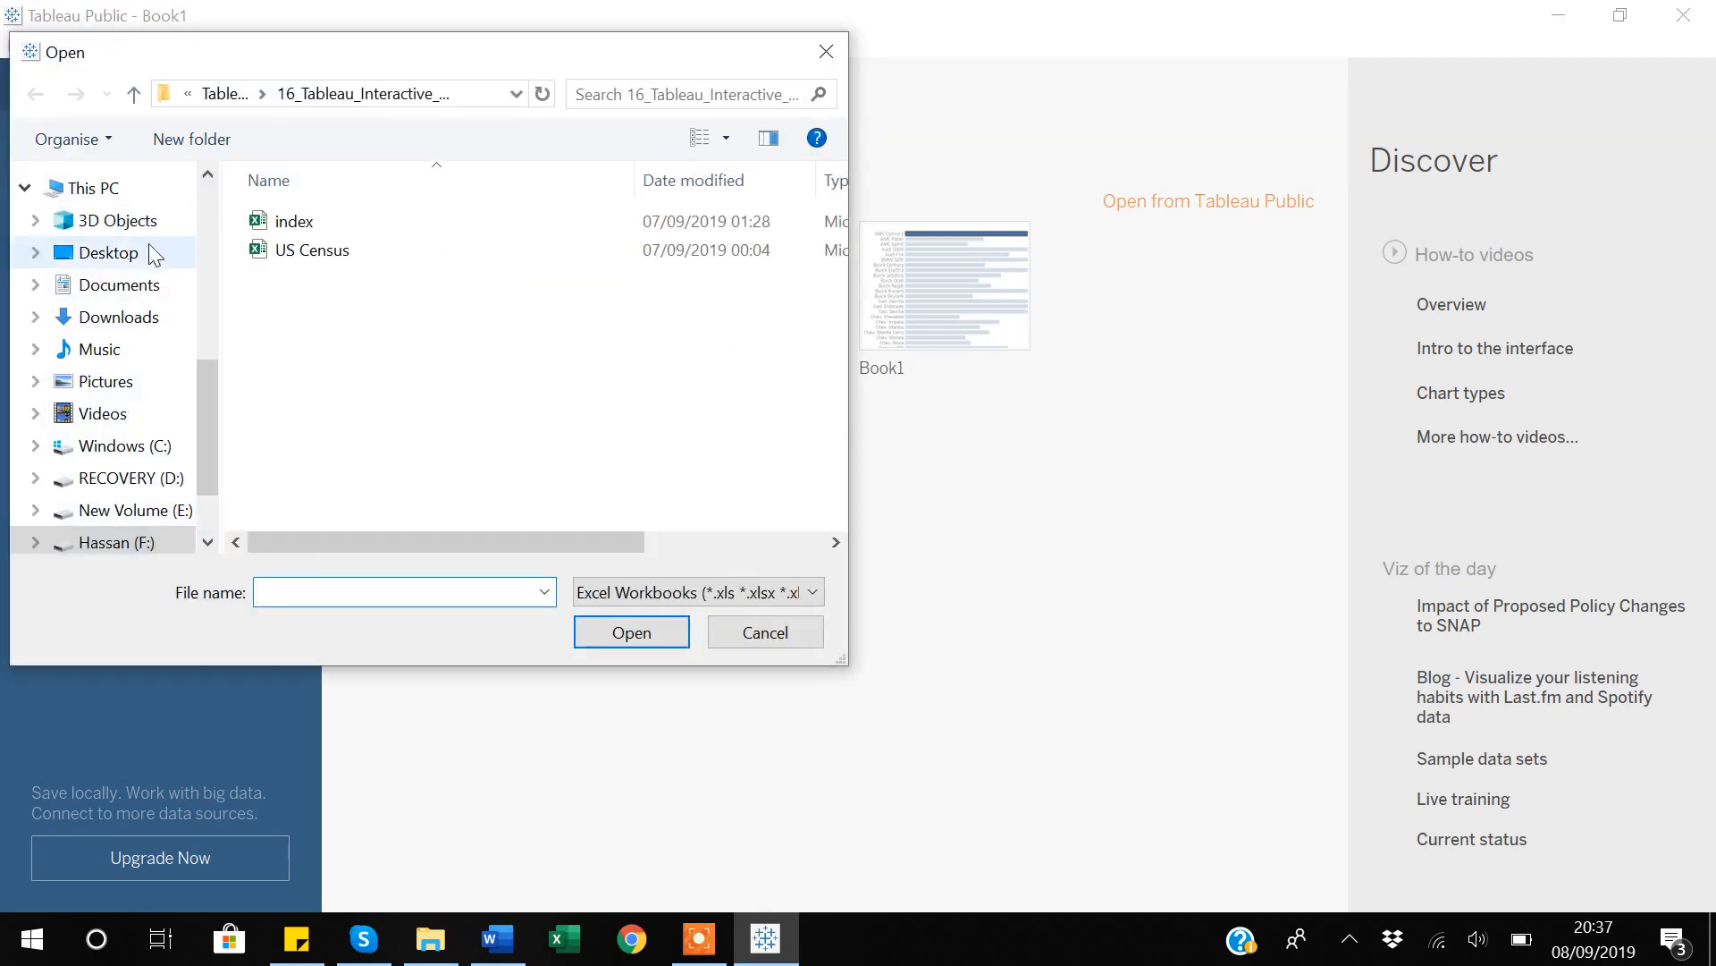
pyautogui.click(320, 262)
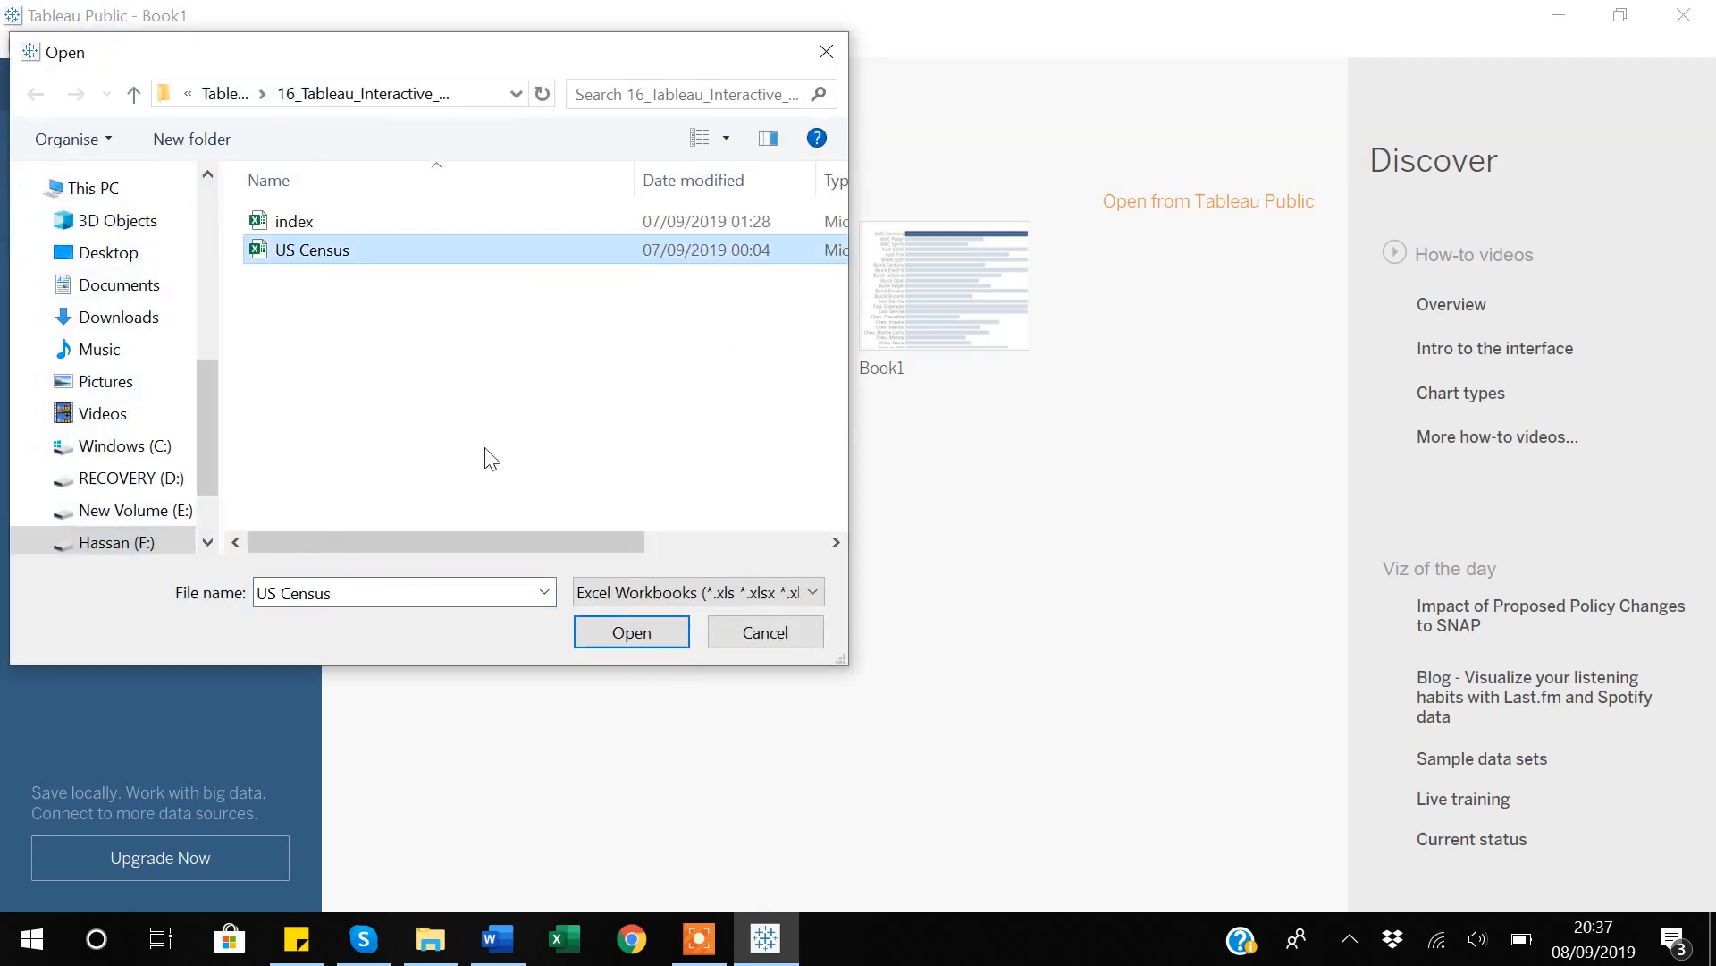
pyautogui.click(645, 632)
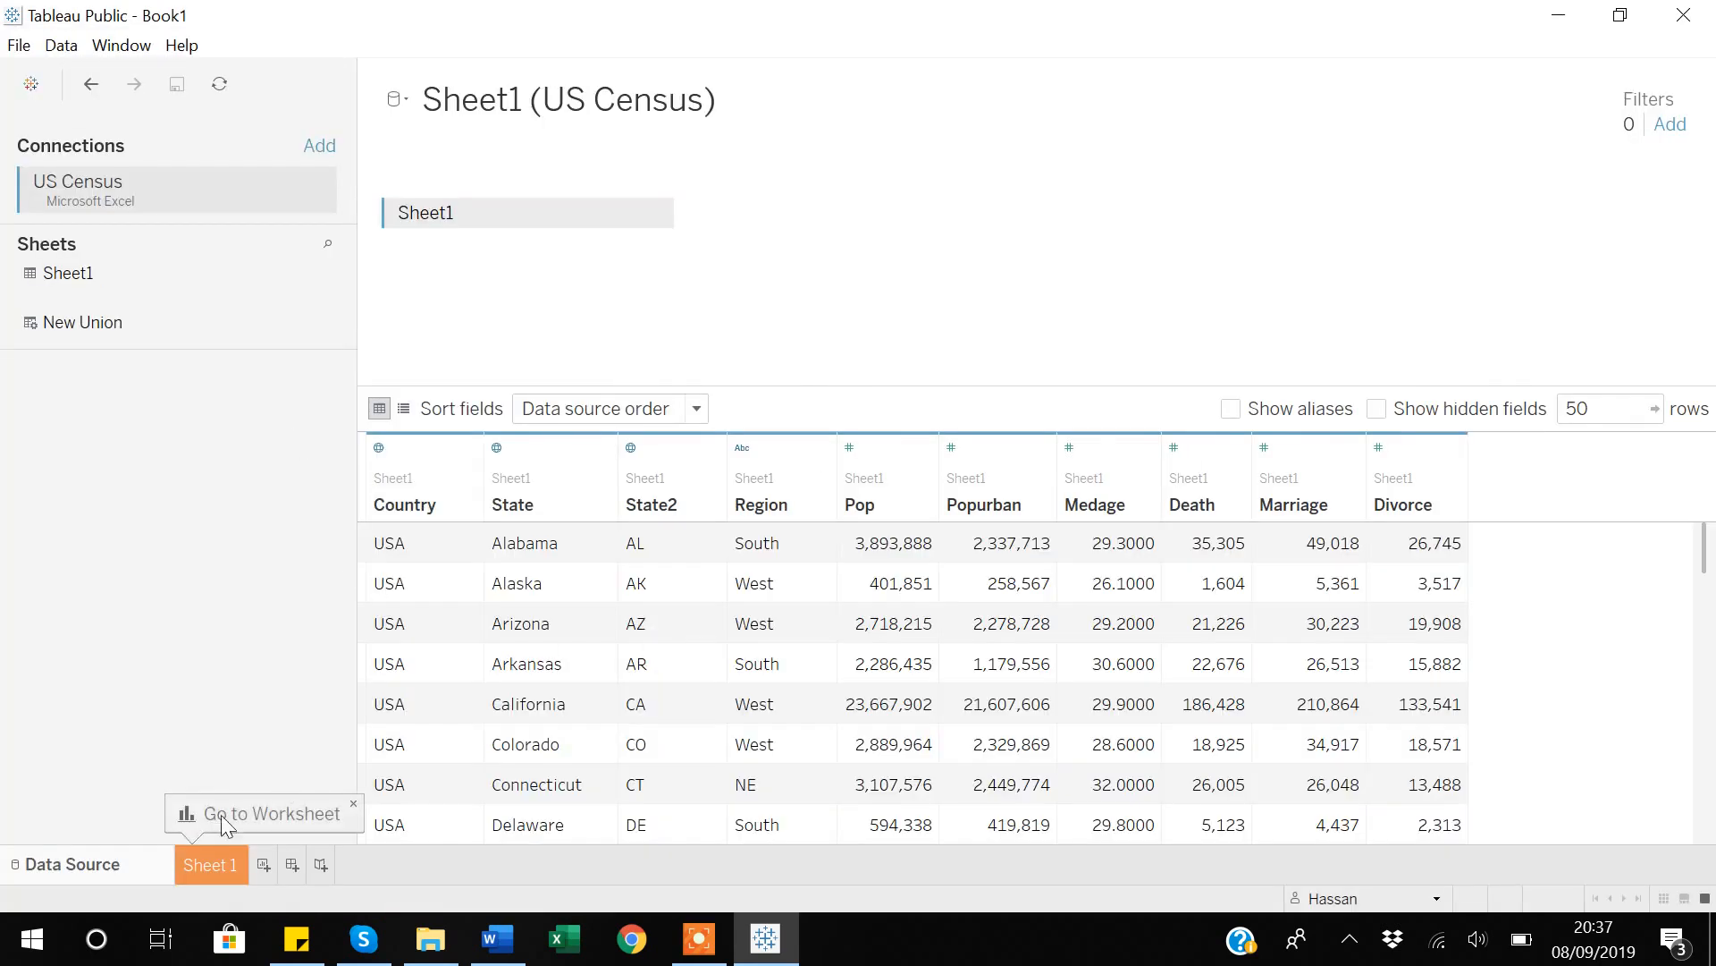
# Go to the Sheet 1 worksheet and rename it Normal_Filter.
pyautogui.click(225, 856)
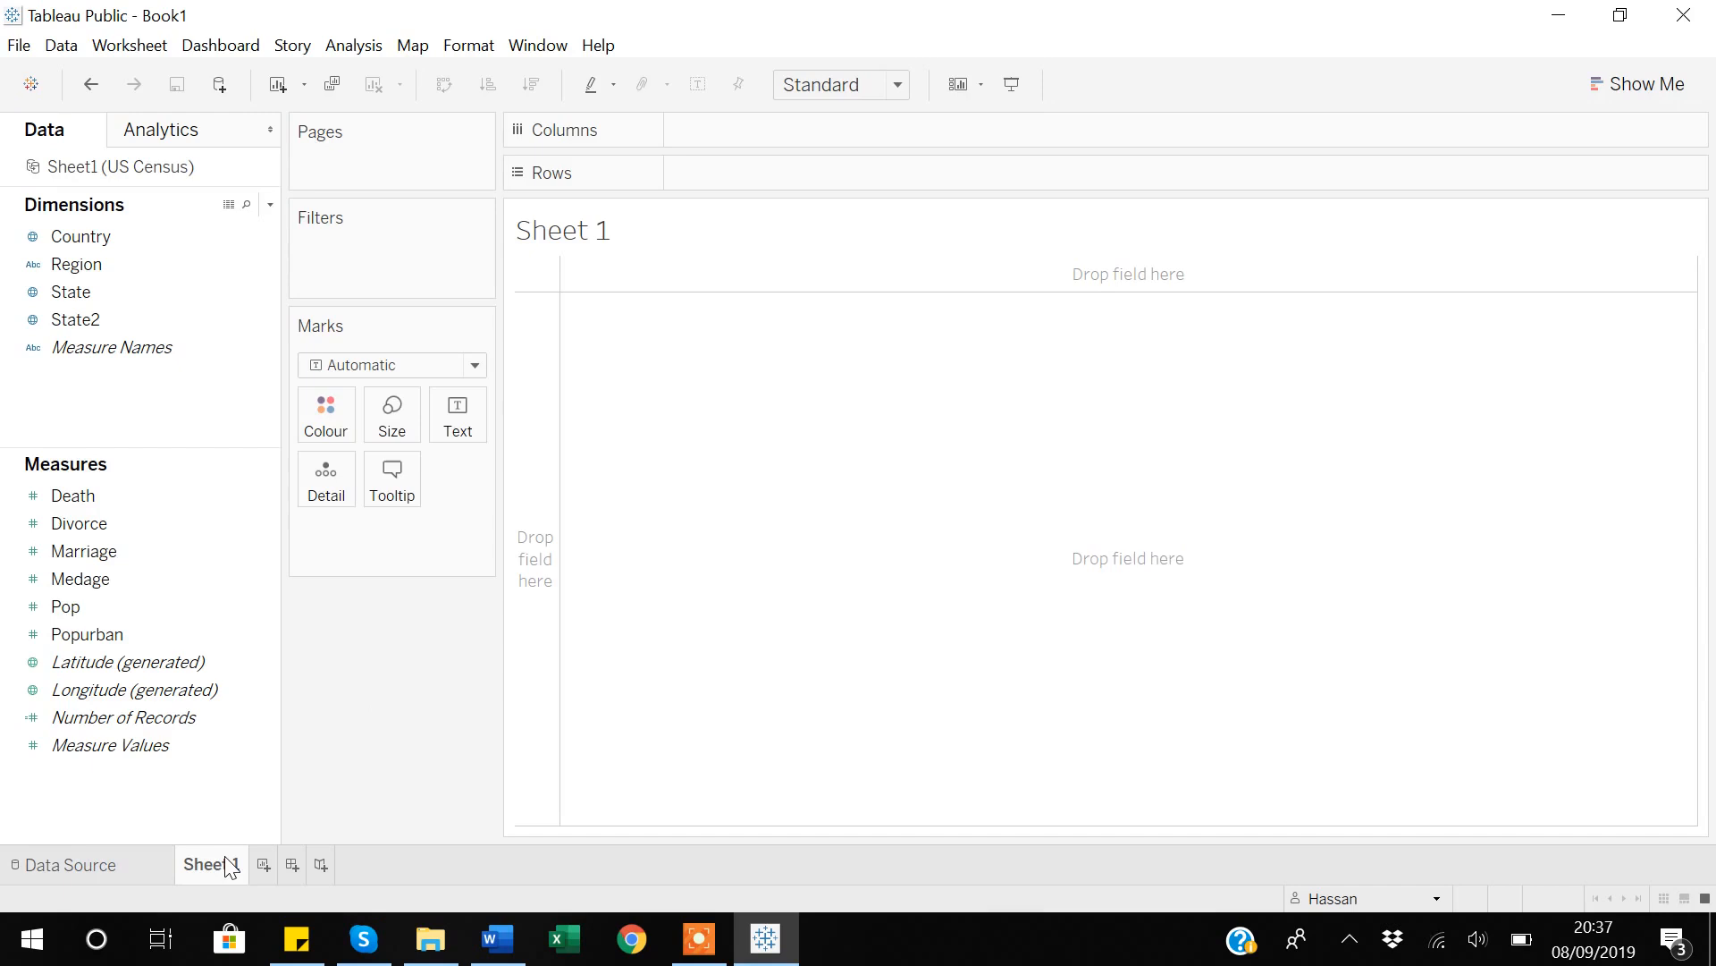
pyautogui.rightClick(228, 865)
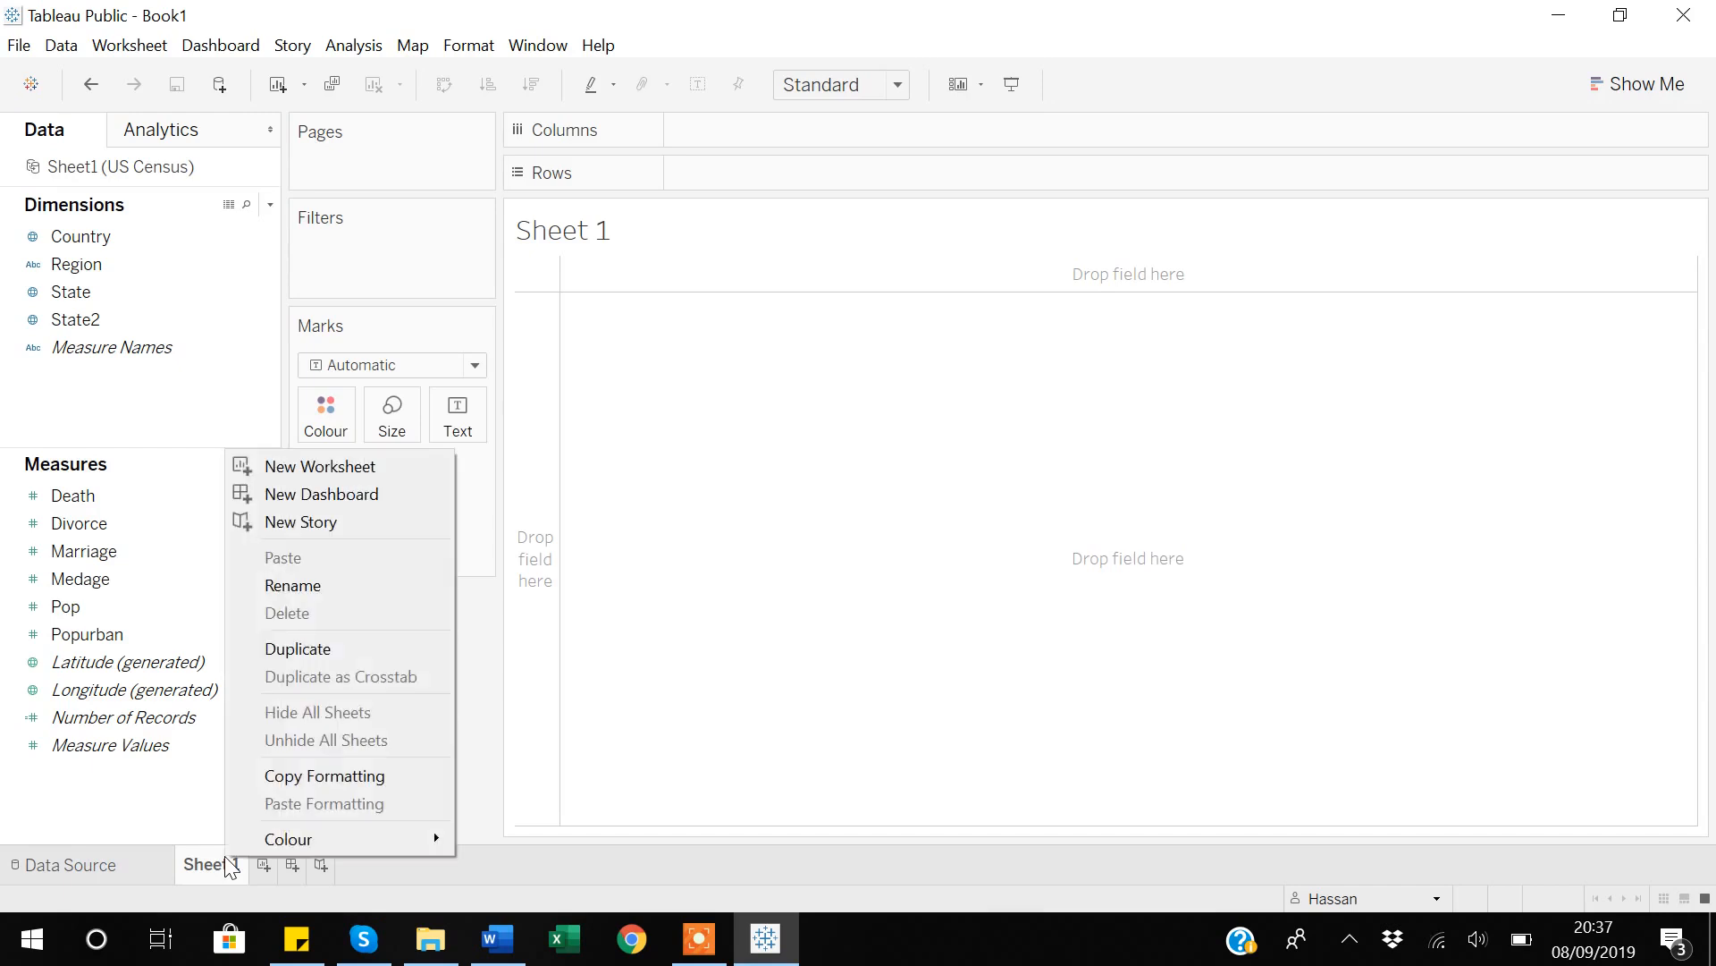
pyautogui.click(304, 586)
pyautogui.write('Normal')
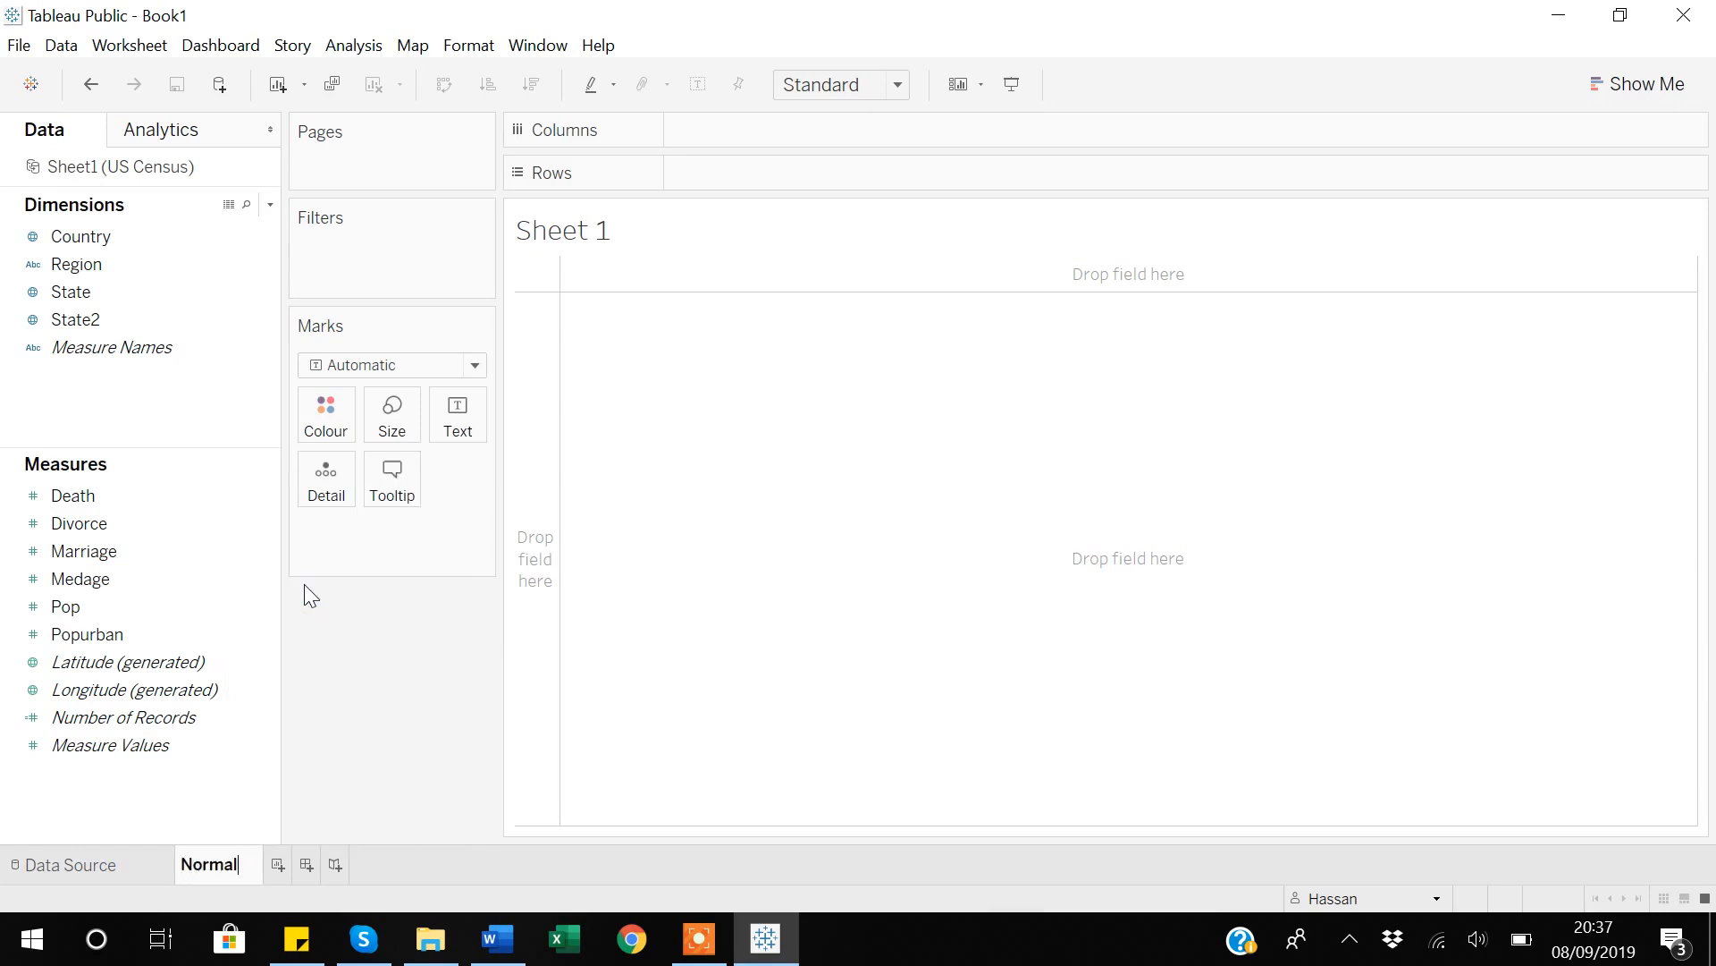
pyautogui.write('_Filter')
pyautogui.press('Return')
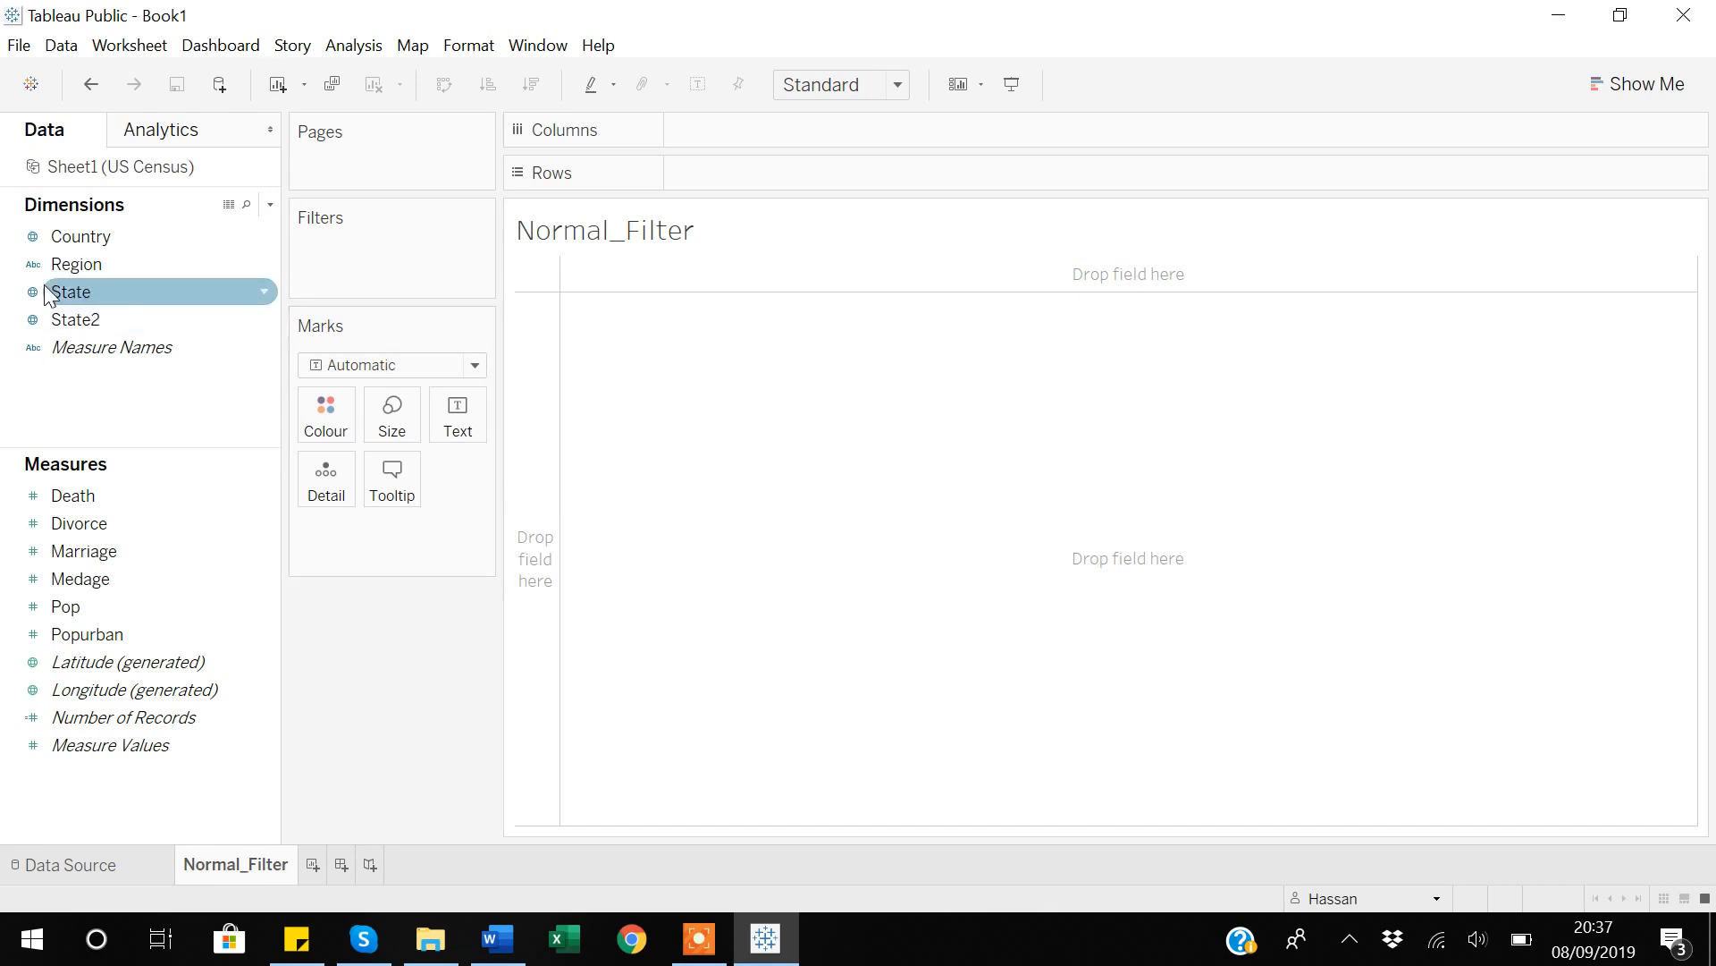
# Build a map from Country and State, with the marks sized by Pop.
pyautogui.click(85, 235)
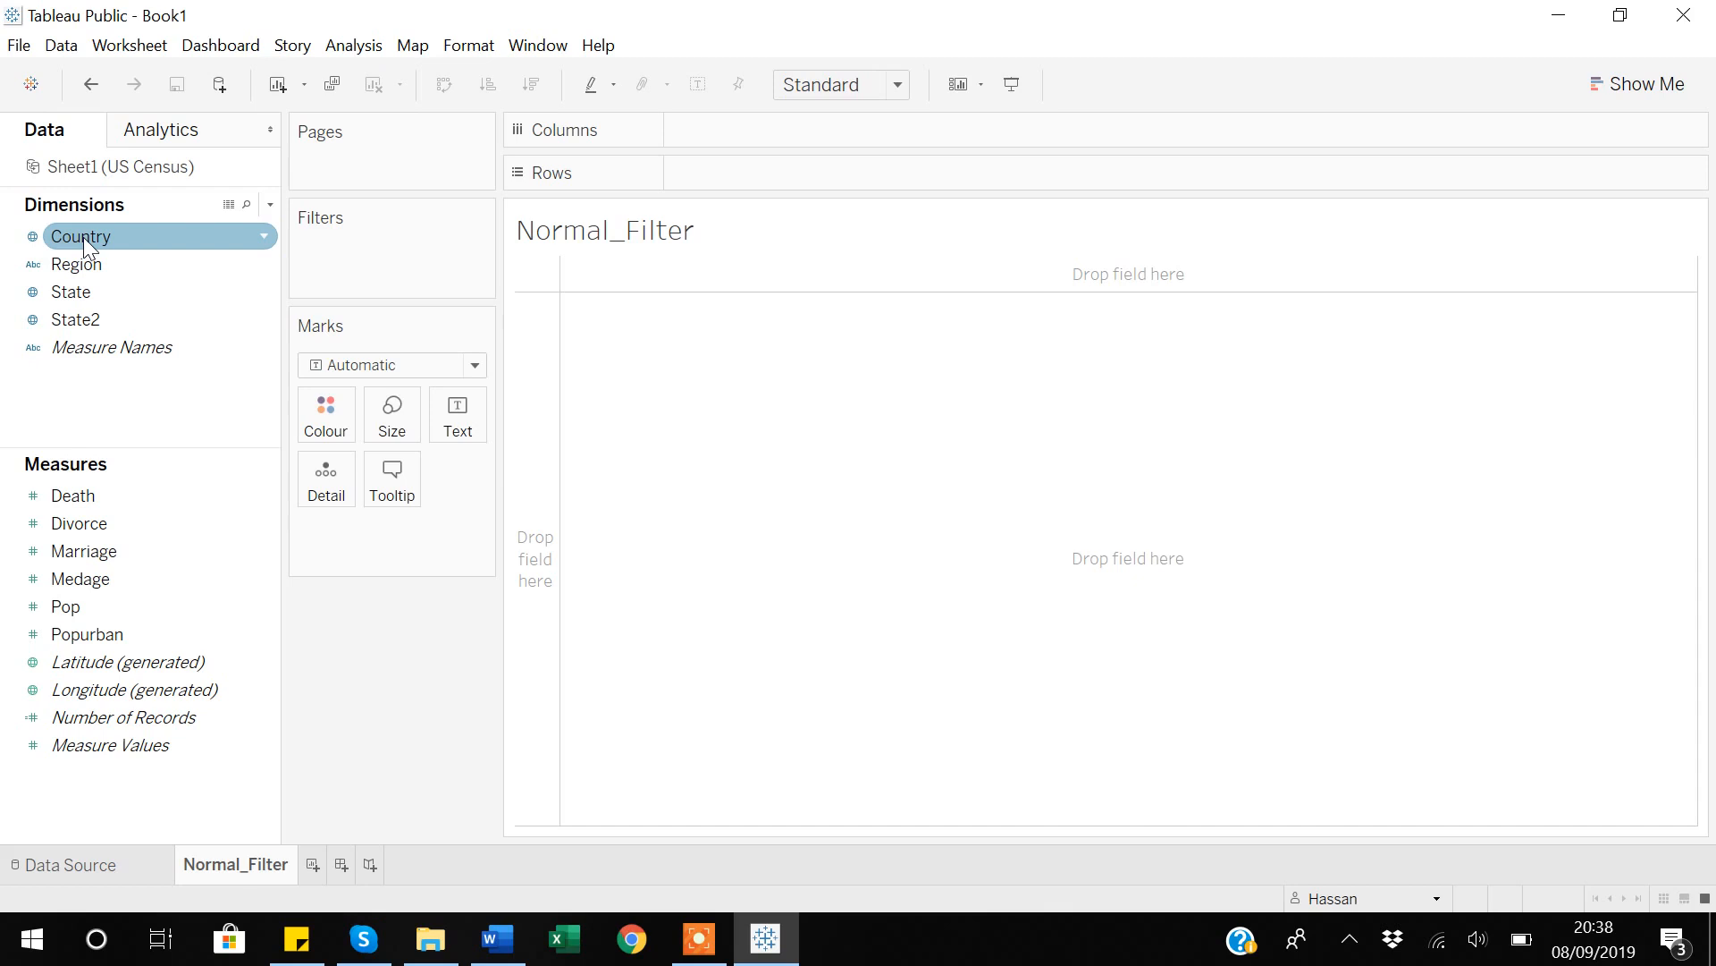
pyautogui.click(83, 238)
pyautogui.doubleClick(84, 238)
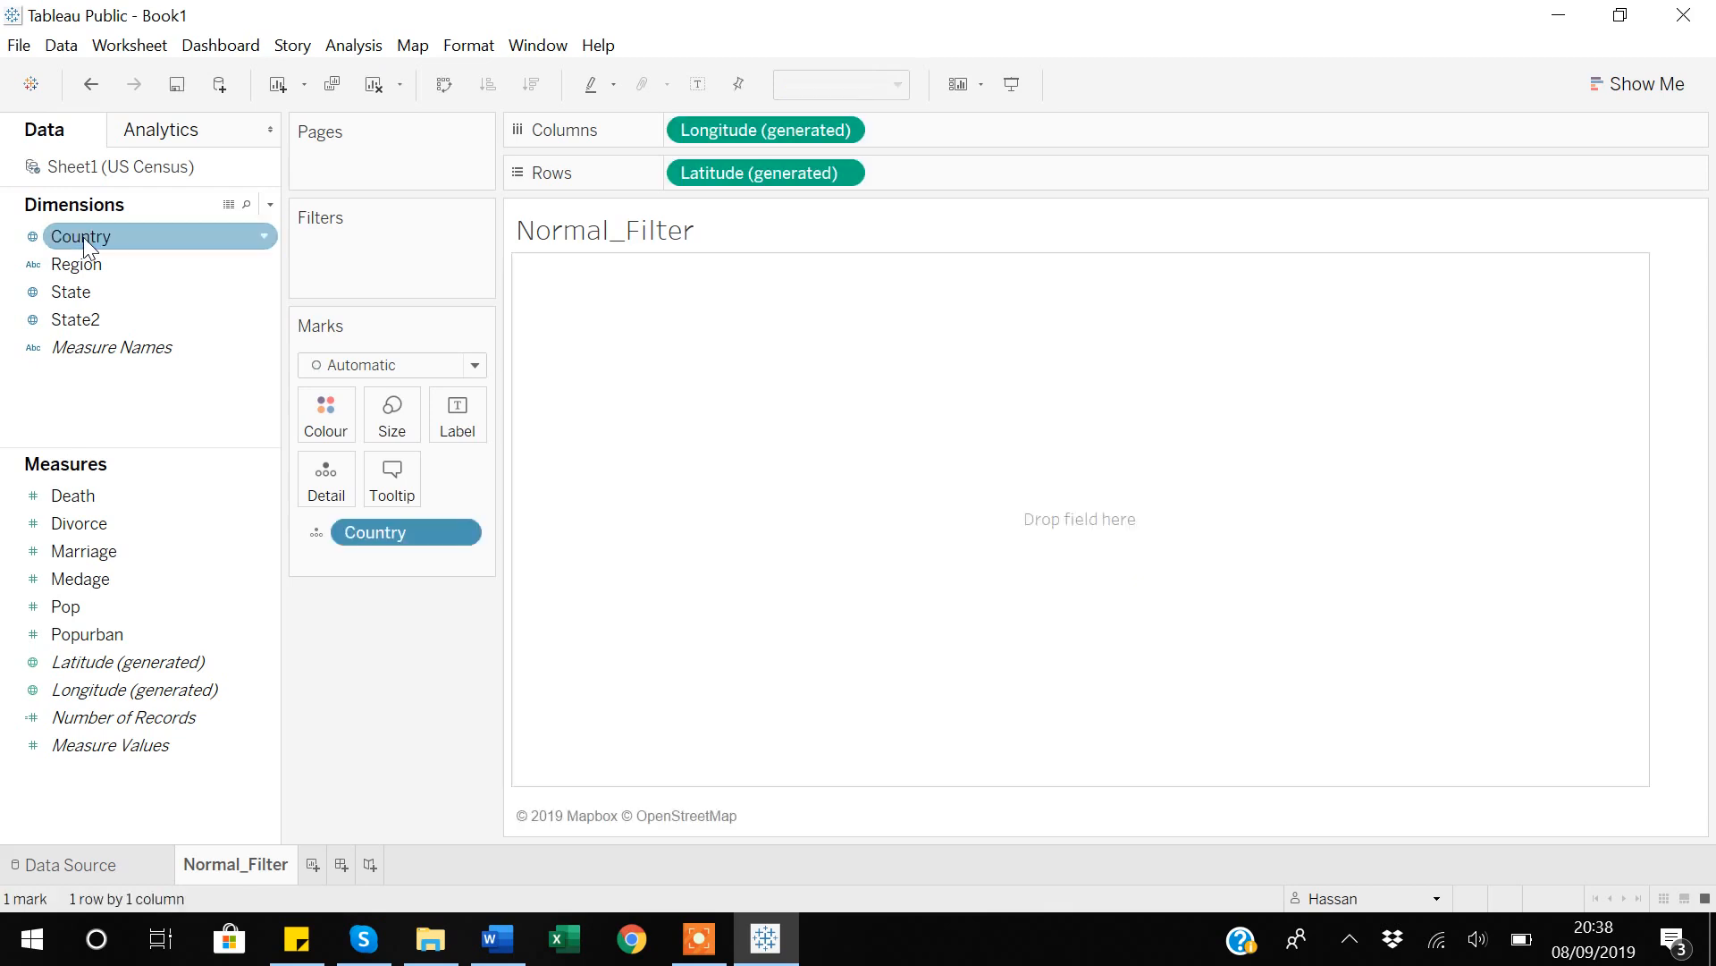
pyautogui.doubleClick(80, 292)
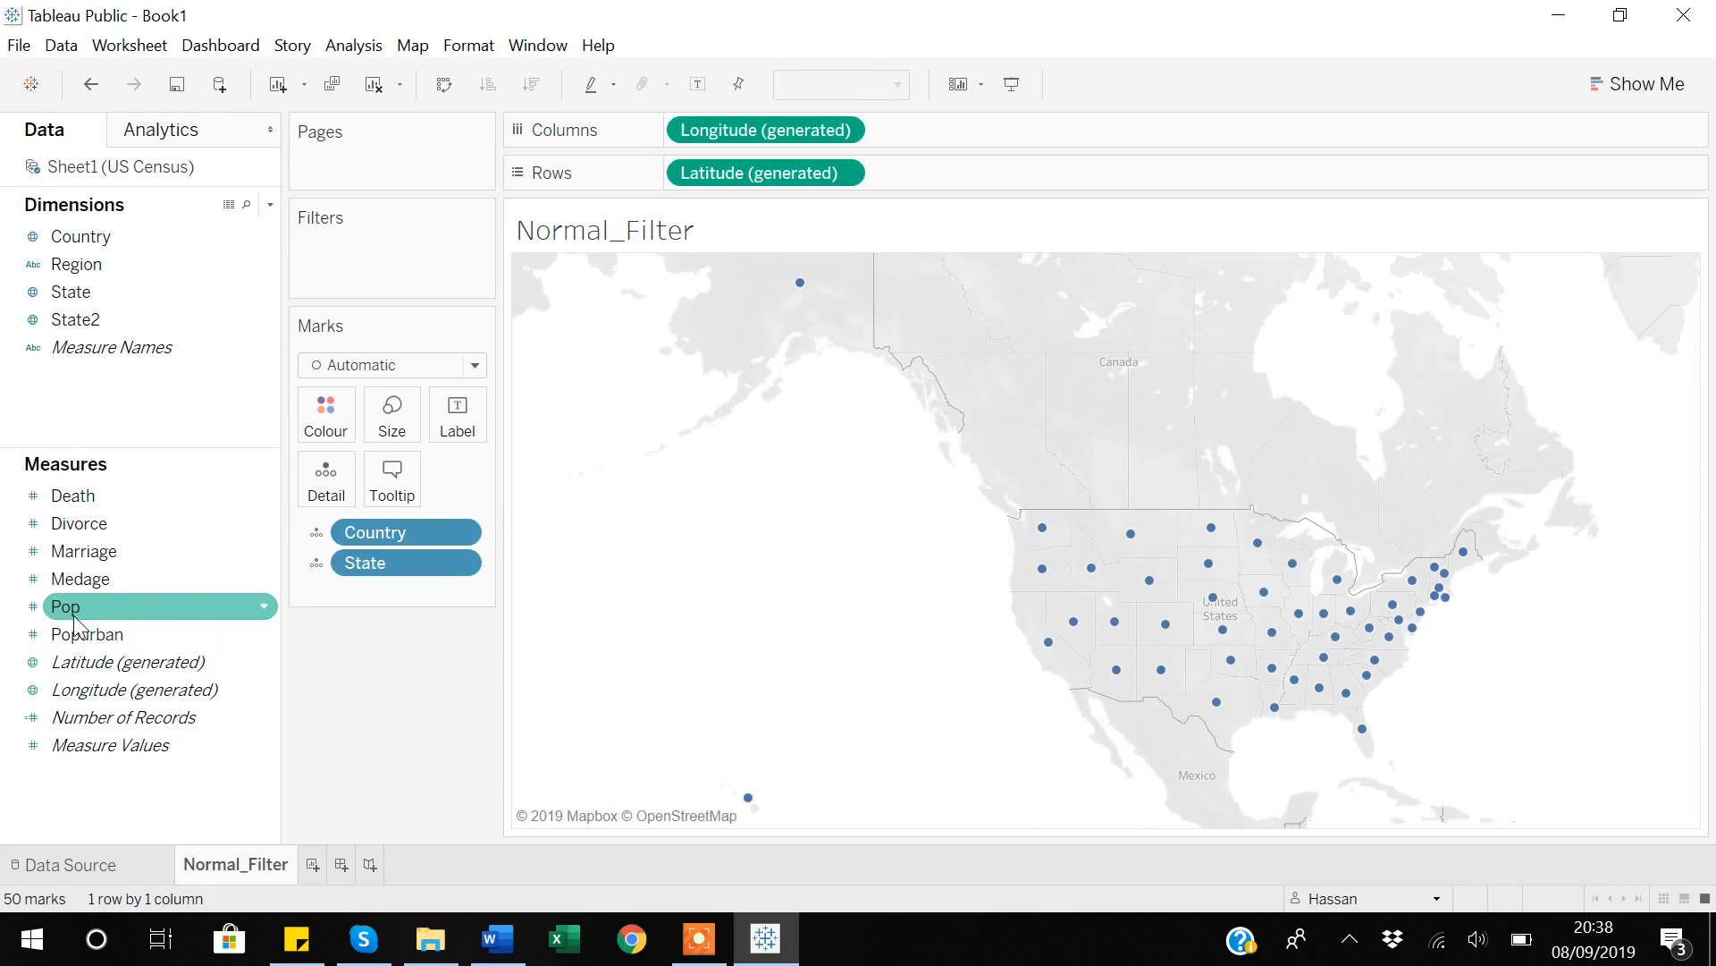
pyautogui.moveTo(75, 615); pyautogui.dragTo(390, 440)
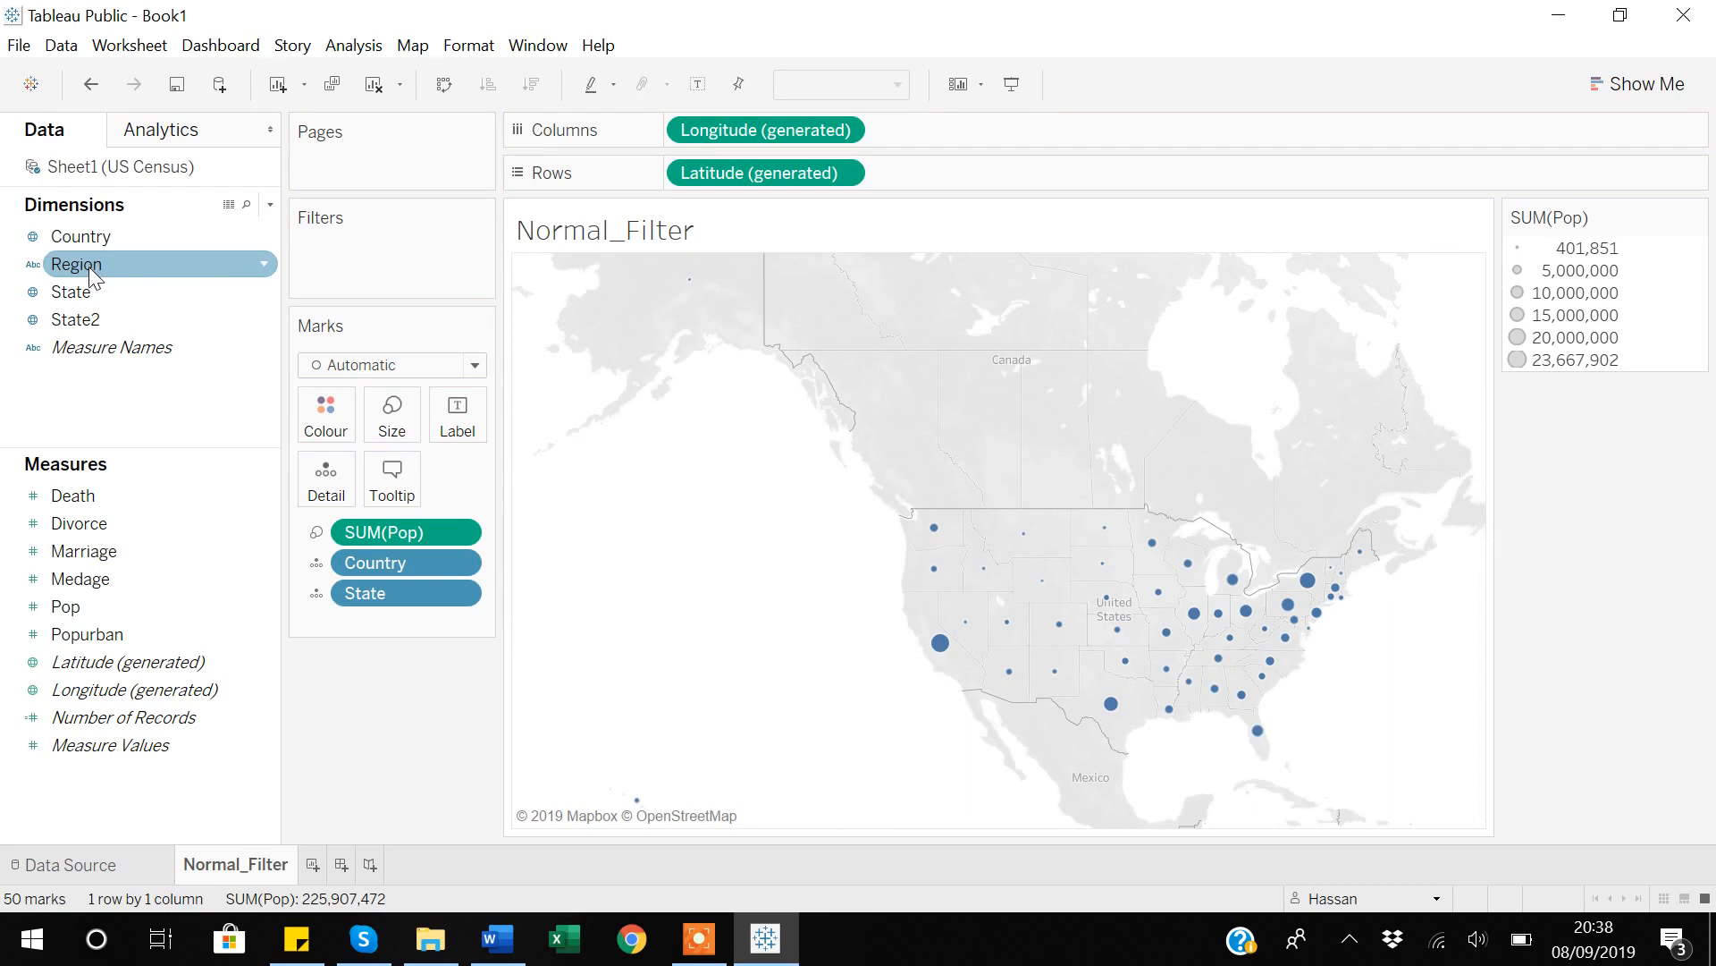
# Add a Region filter to the map with N Cntrl, NE, South and West all selected, and apply it.
pyautogui.moveTo(89, 265); pyautogui.dragTo(356, 275)
pyautogui.click(646, 279)
pyautogui.click(647, 302)
pyautogui.click(646, 326)
pyautogui.click(646, 350)
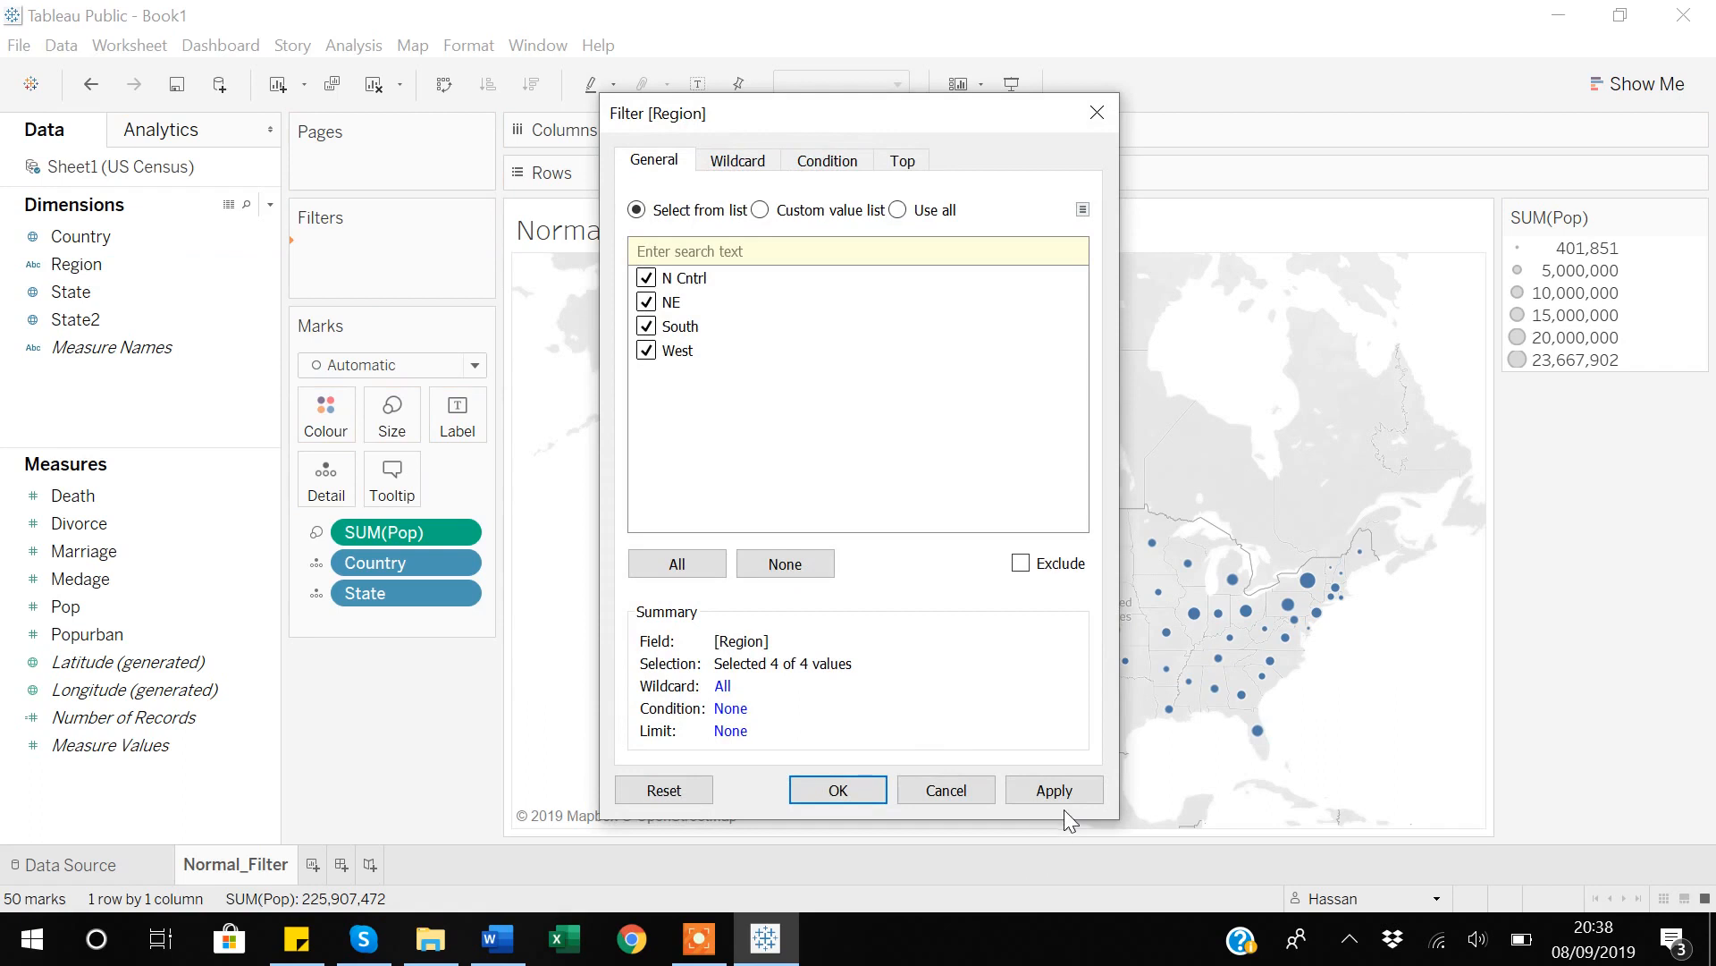
pyautogui.click(1069, 792)
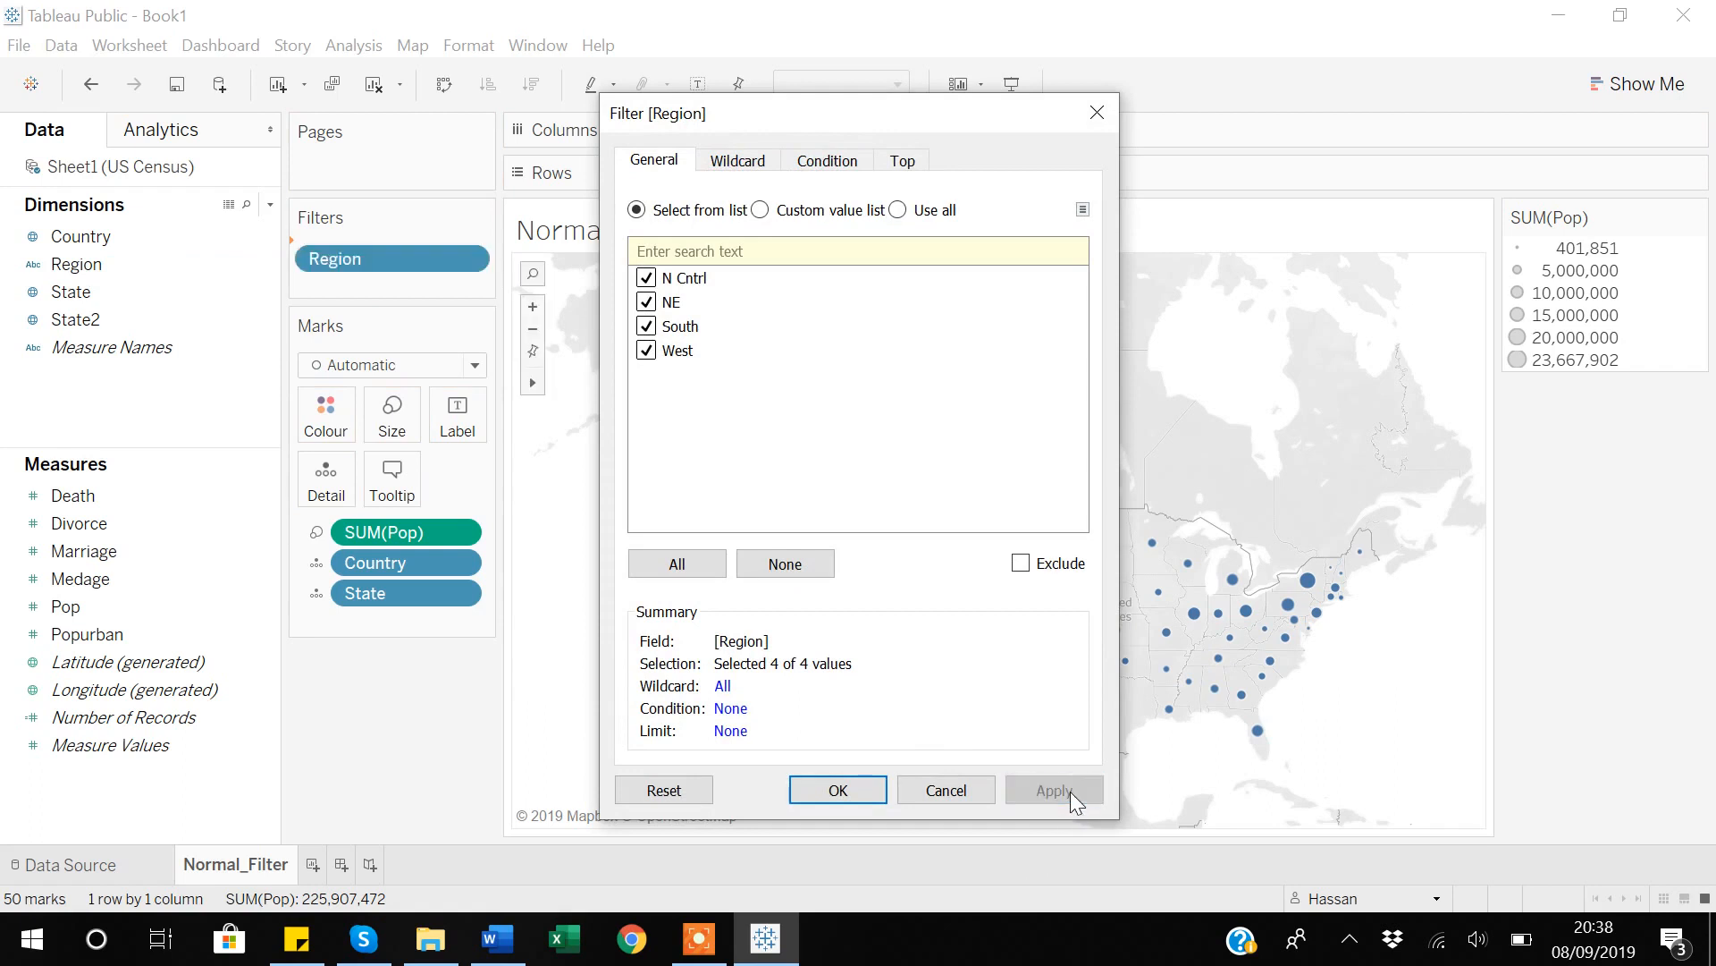
# Deselect West in the Region filter and apply the change to the map.
pyautogui.click(646, 351)
pyautogui.click(1048, 788)
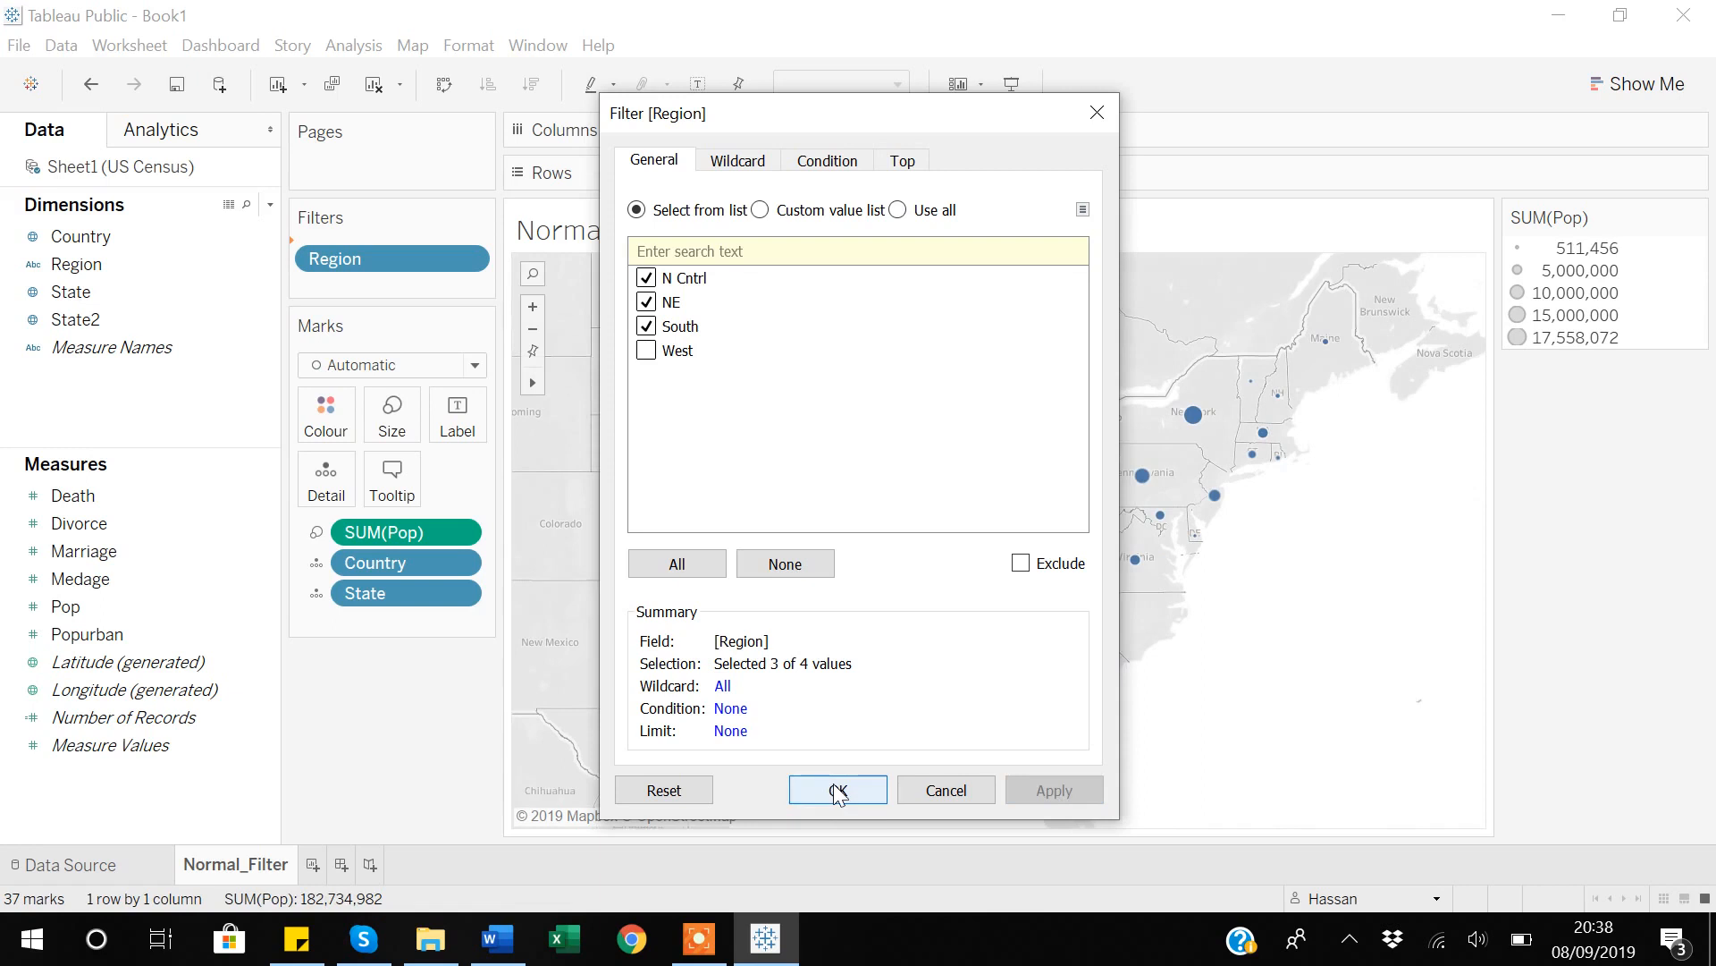
pyautogui.click(838, 791)
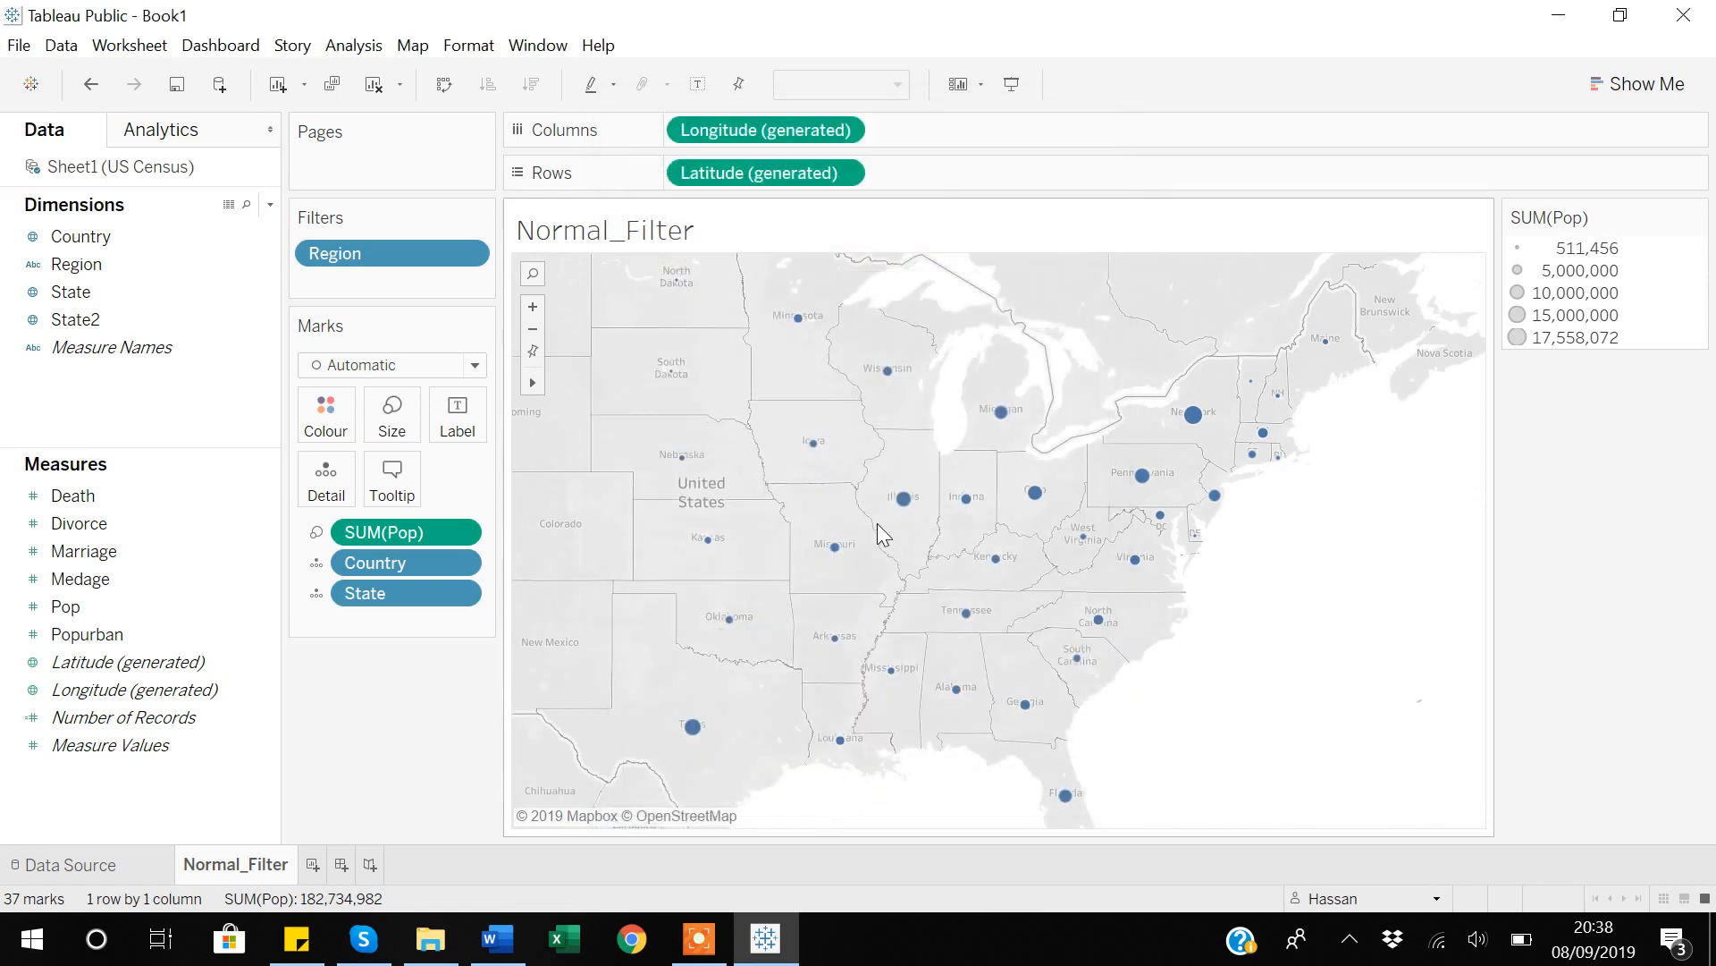
pyautogui.scroll(-5, 877, 533)
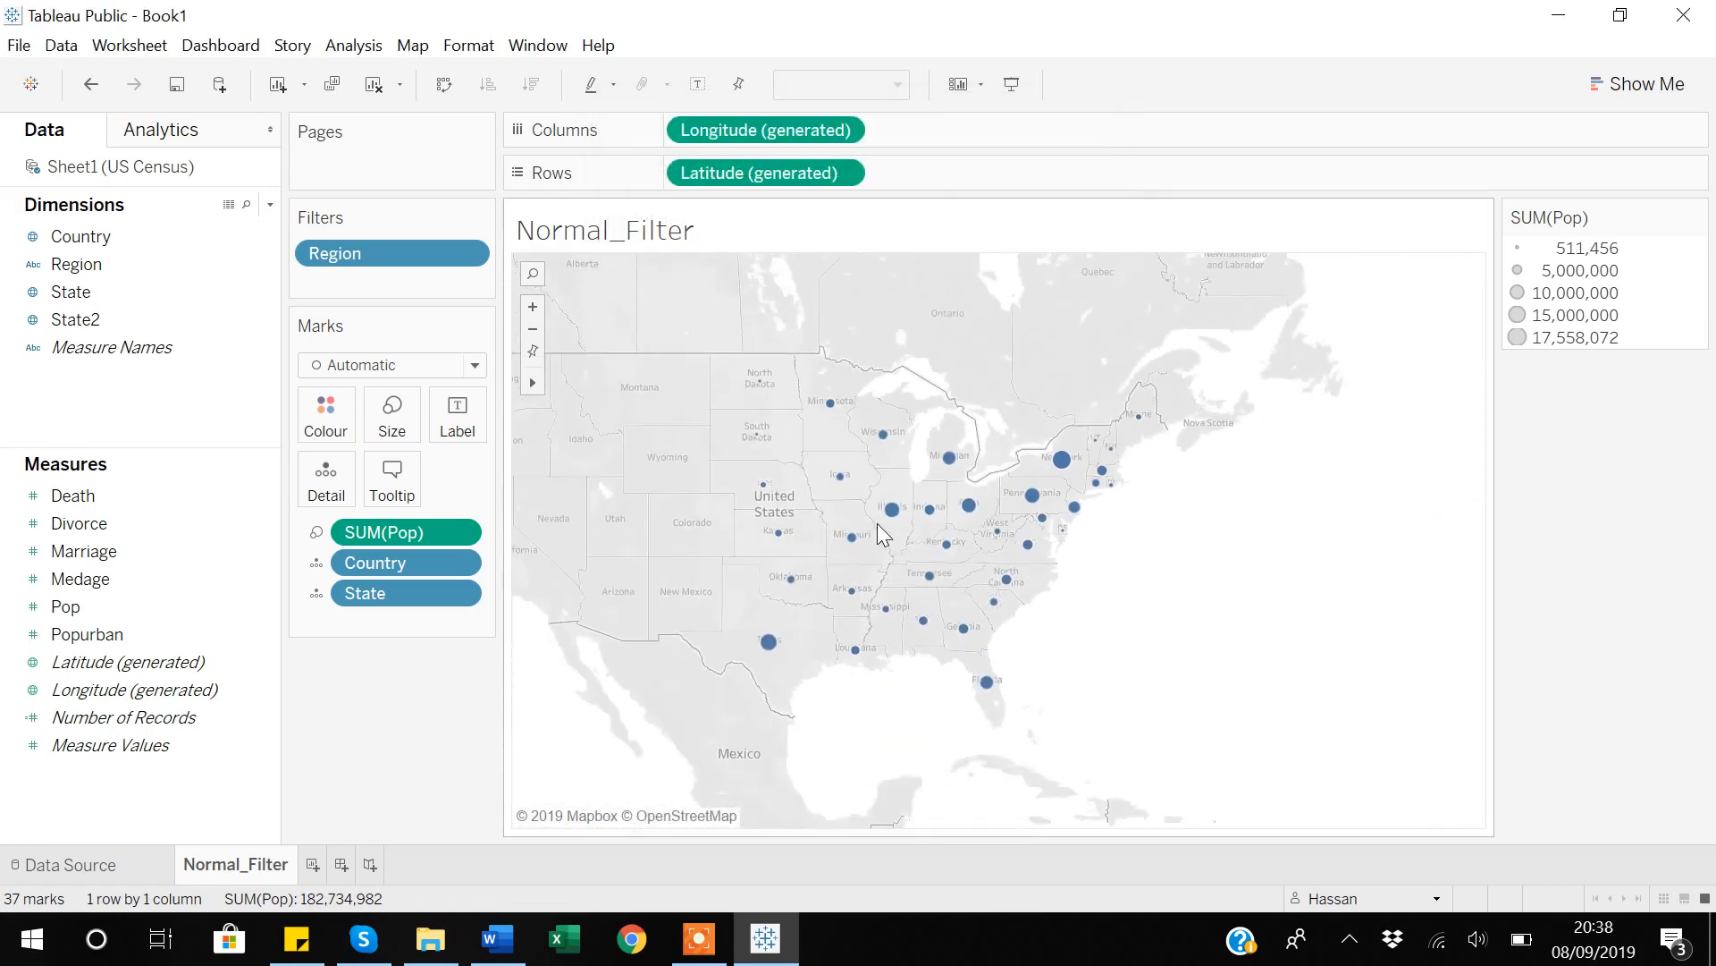
# Add two new blank worksheets after the Normal_Filter worksheet.
pyautogui.scroll(-1, 879, 527)
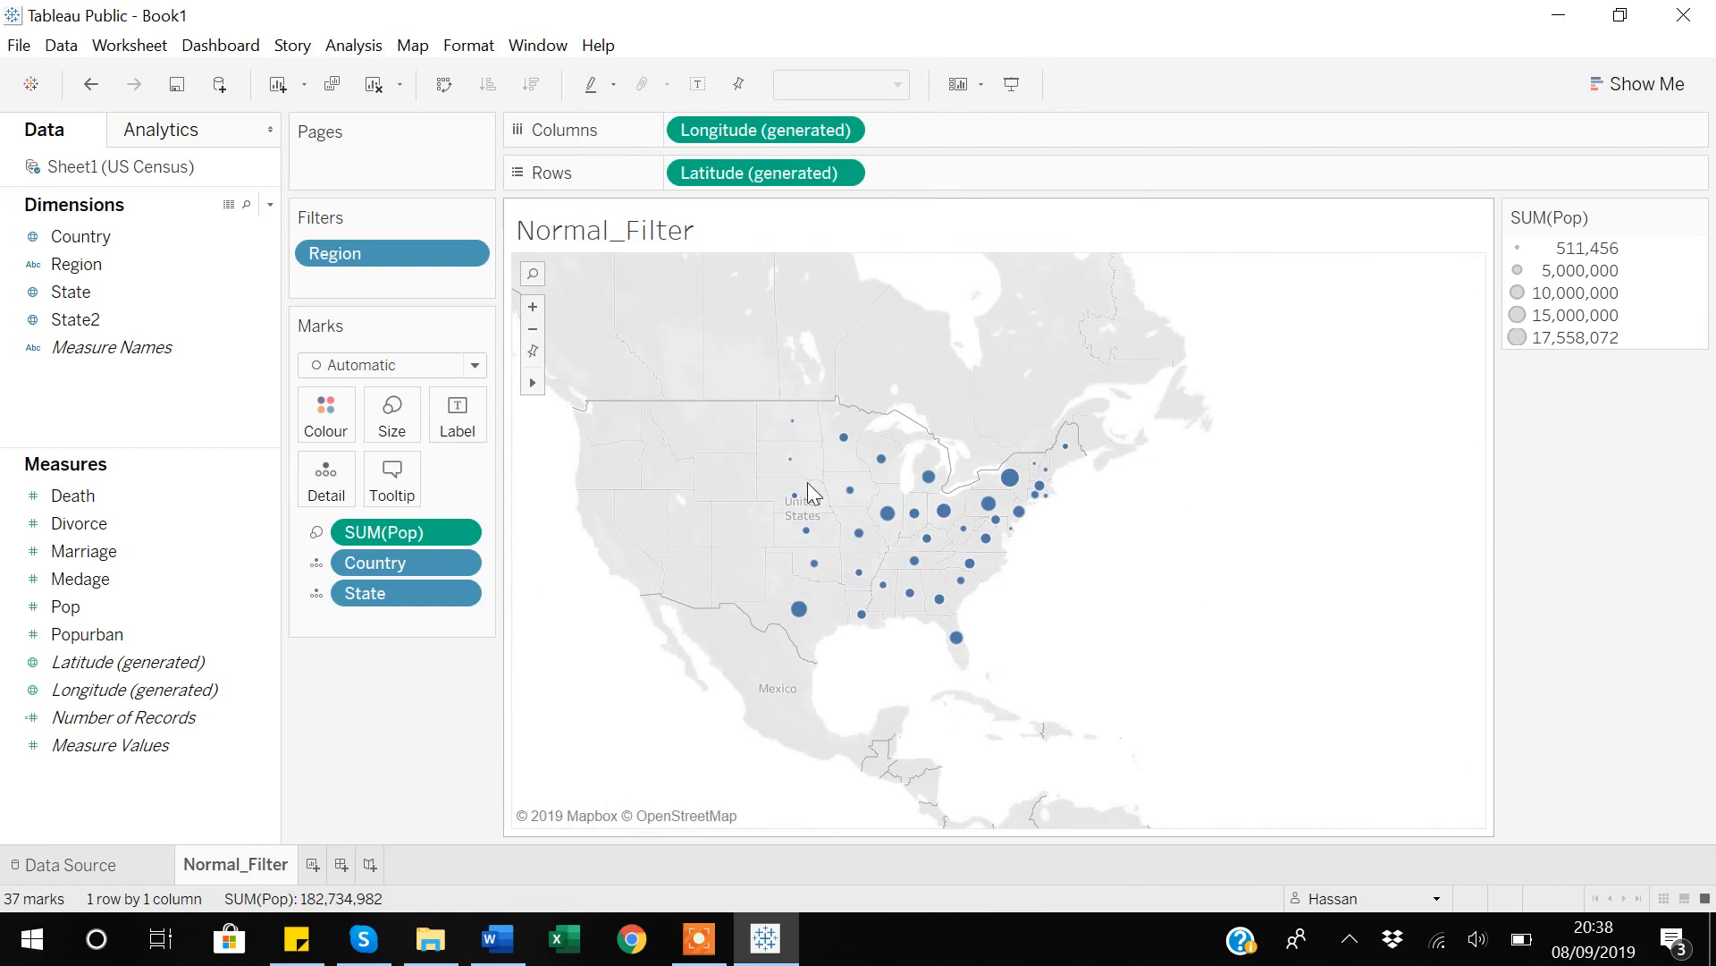
pyautogui.scroll(1, 808, 483)
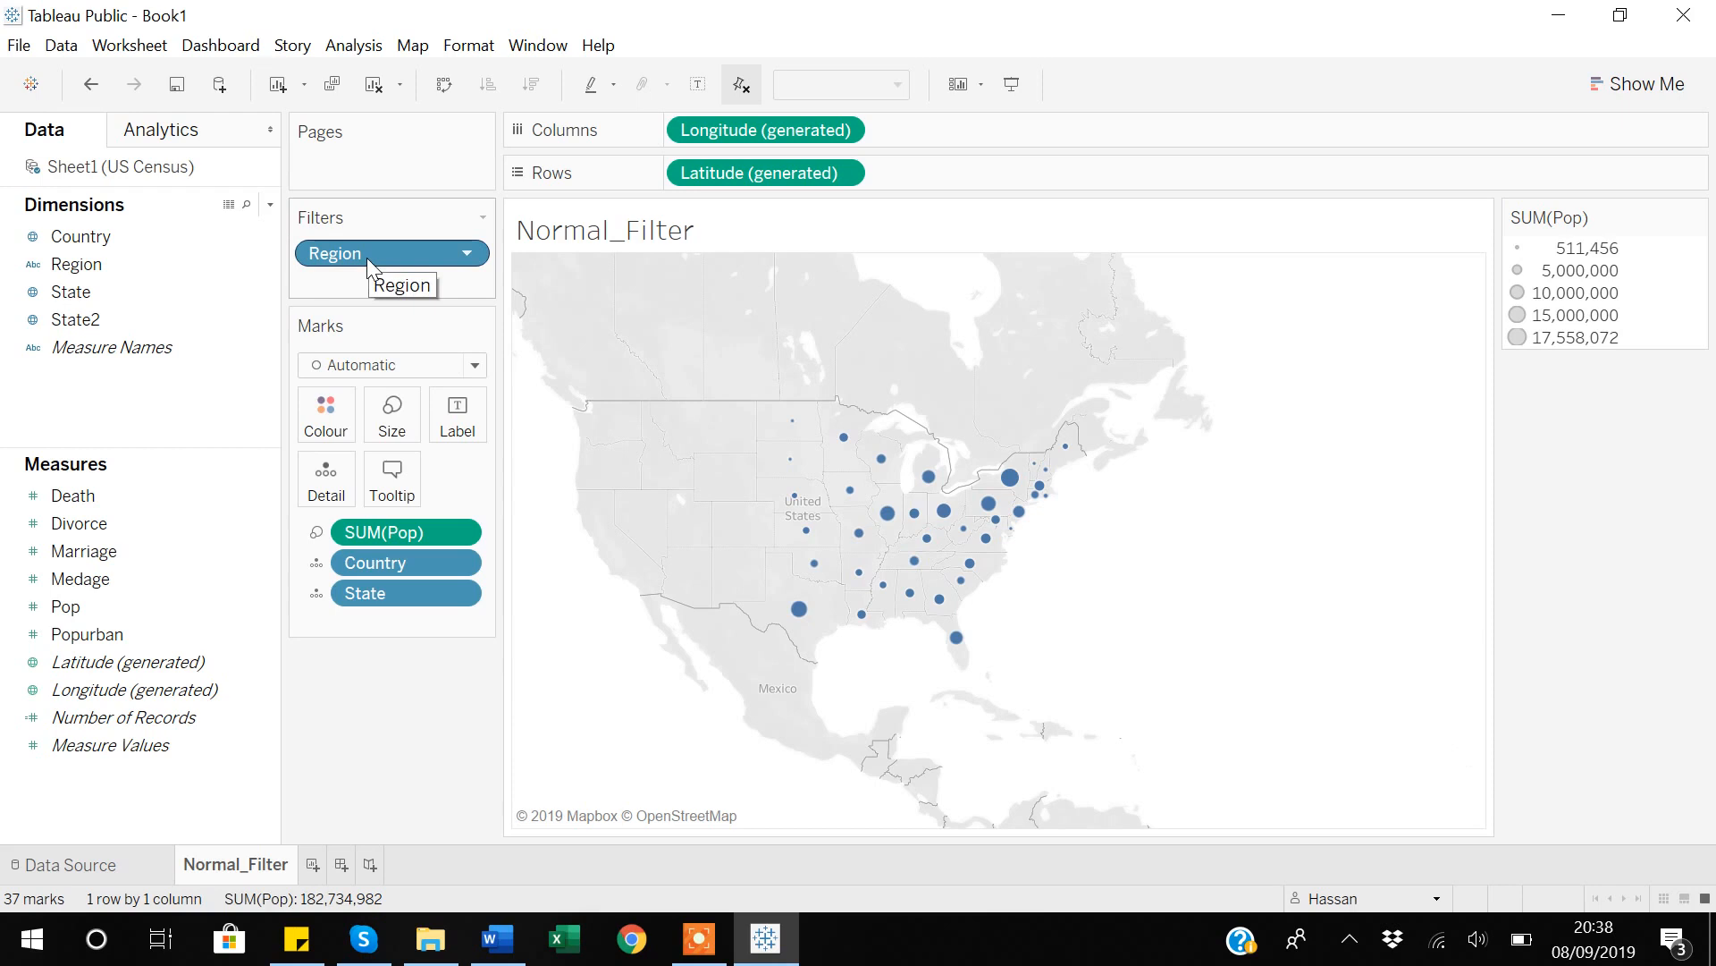
pyautogui.click(312, 864)
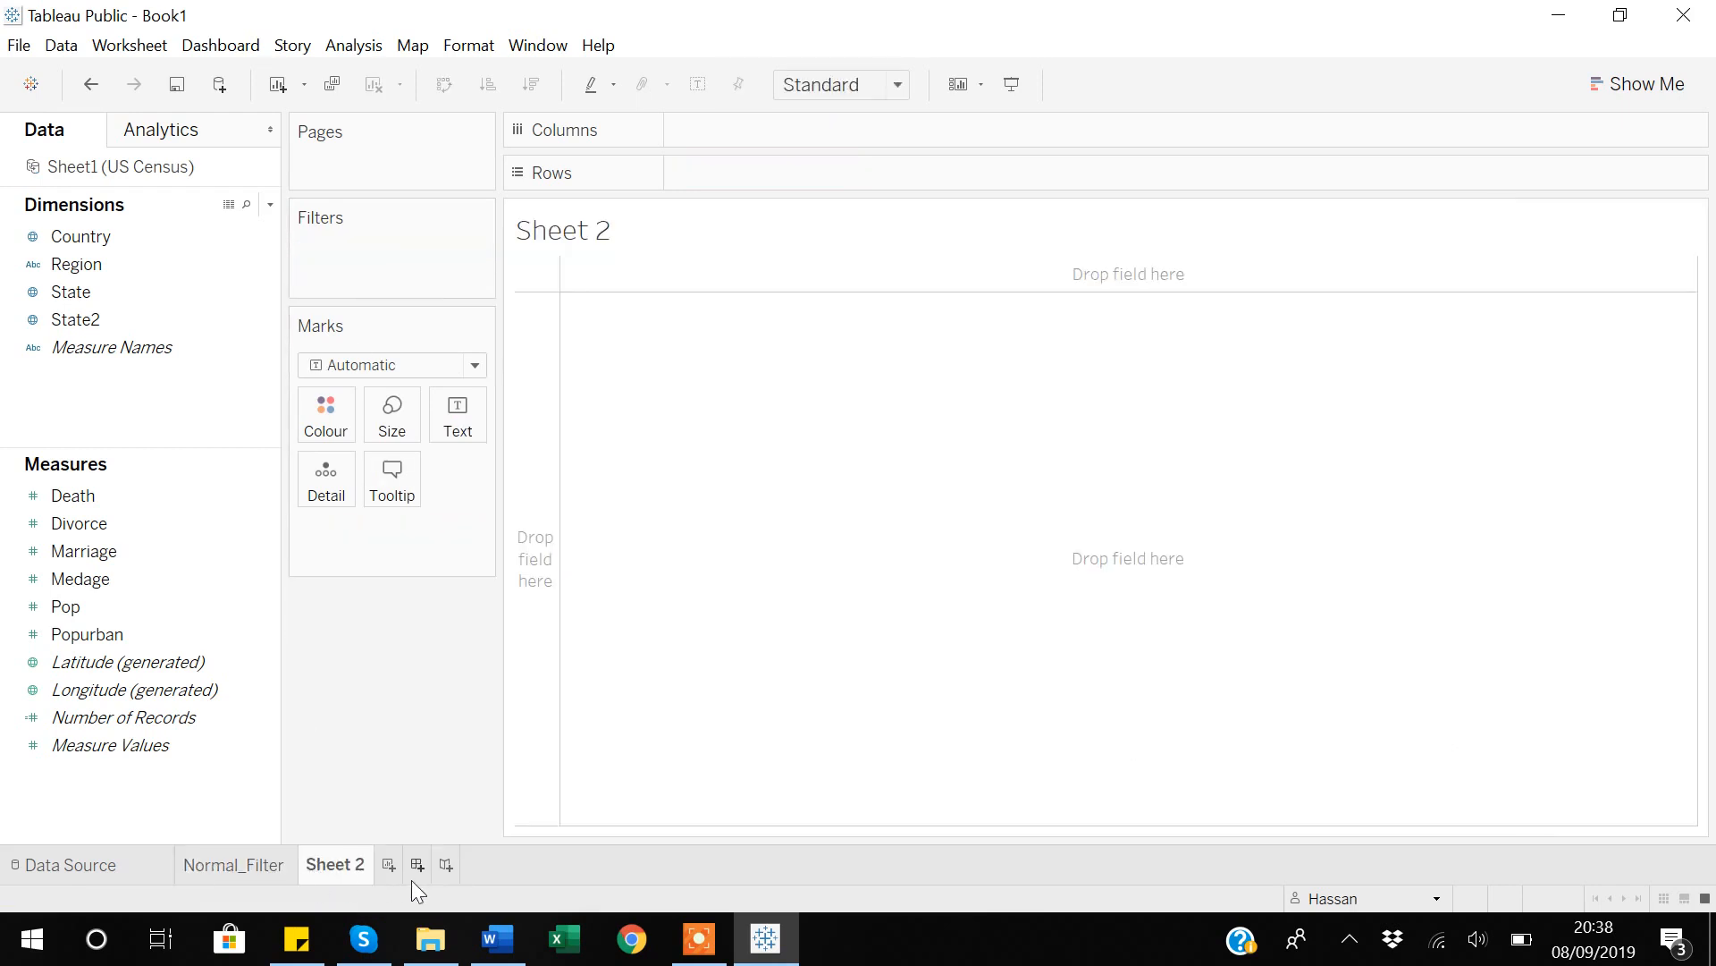
pyautogui.click(388, 865)
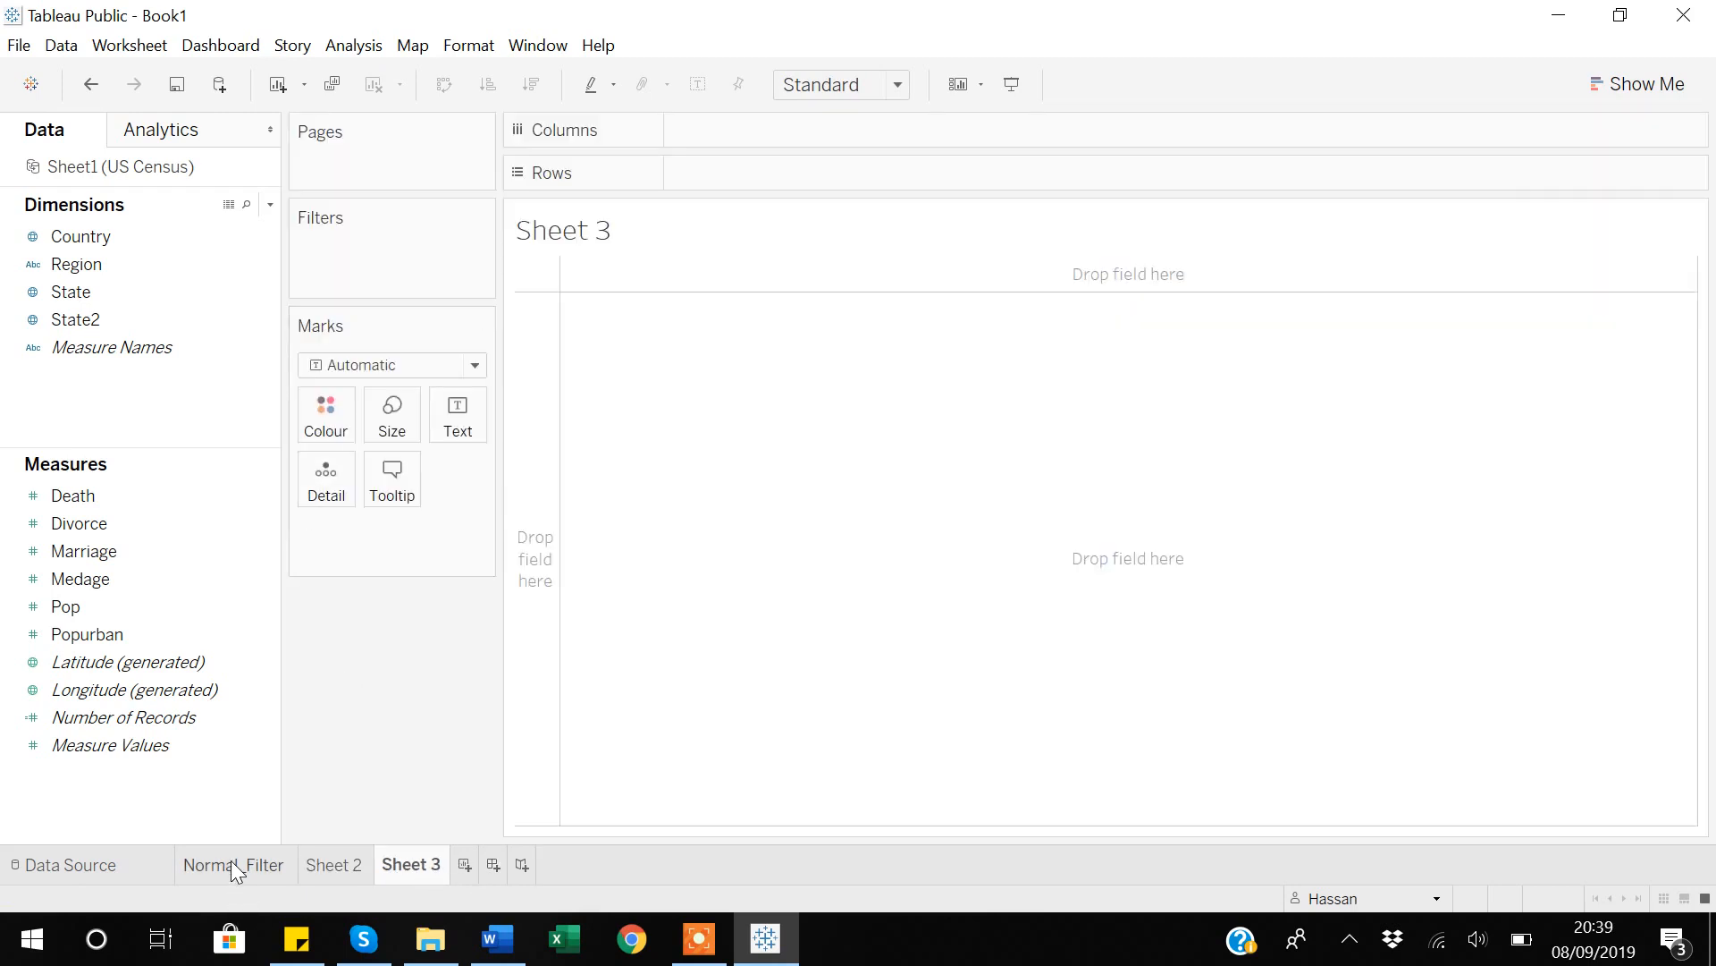
# Create a new dashboard and place the Normal_Filter sheet on it.
pyautogui.click(494, 860)
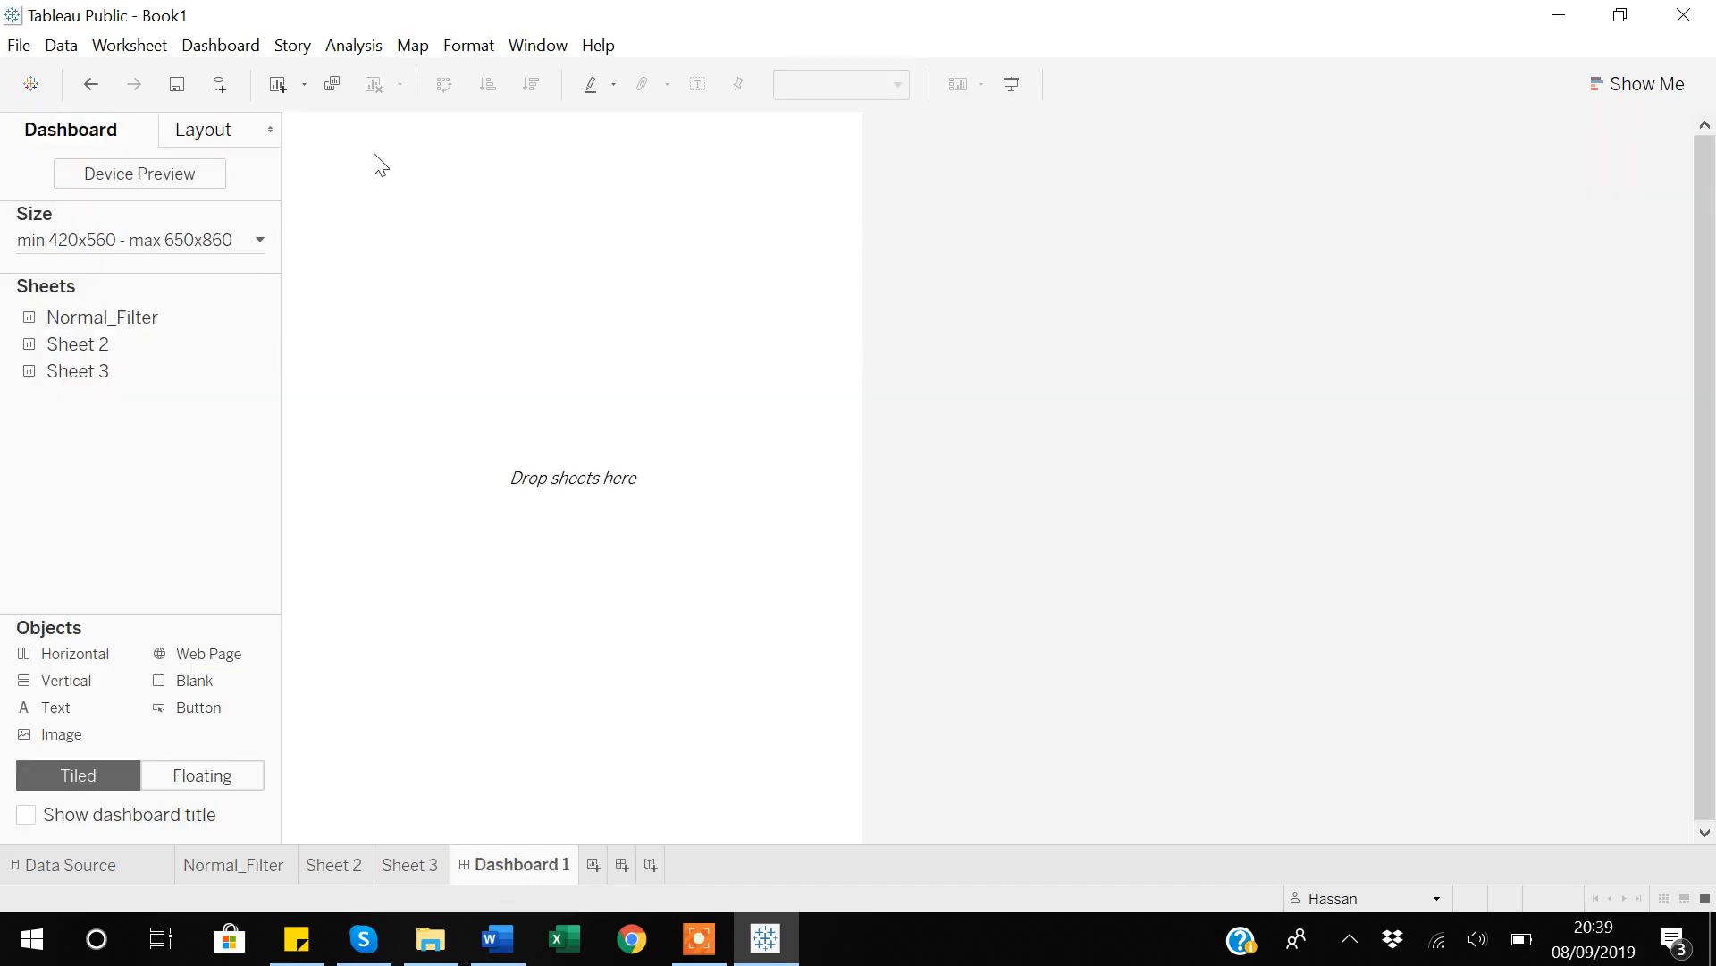
pyautogui.moveTo(112, 320); pyautogui.dragTo(421, 308)
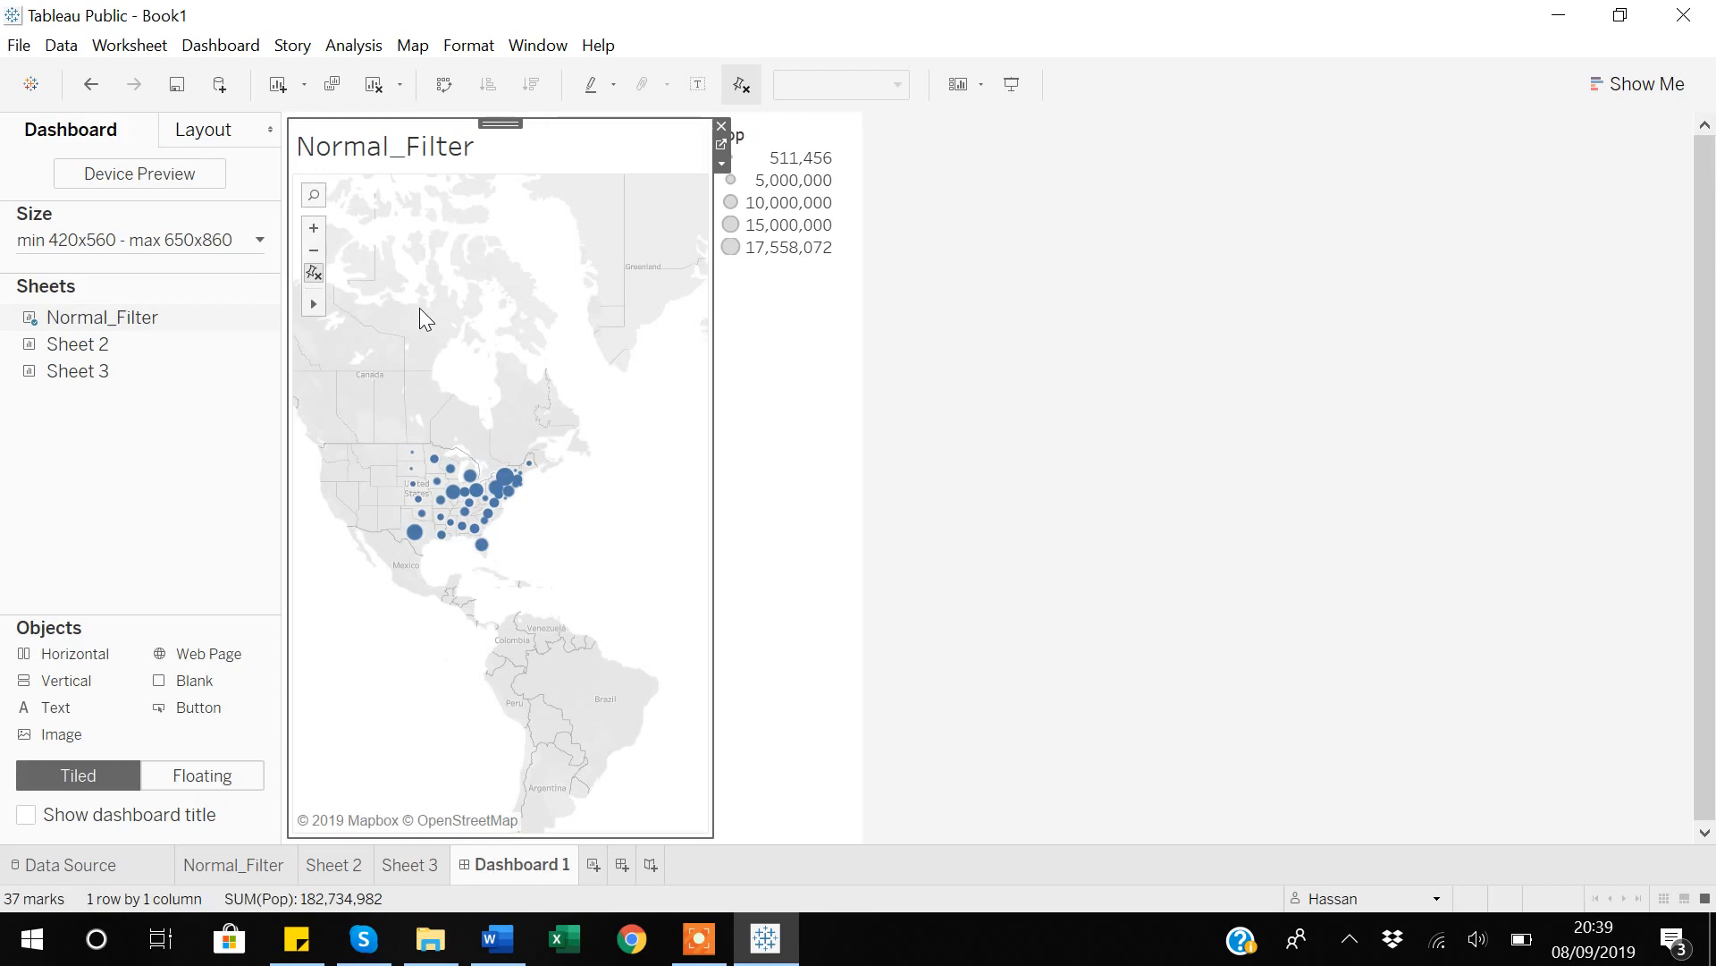
pyautogui.moveTo(531, 479)
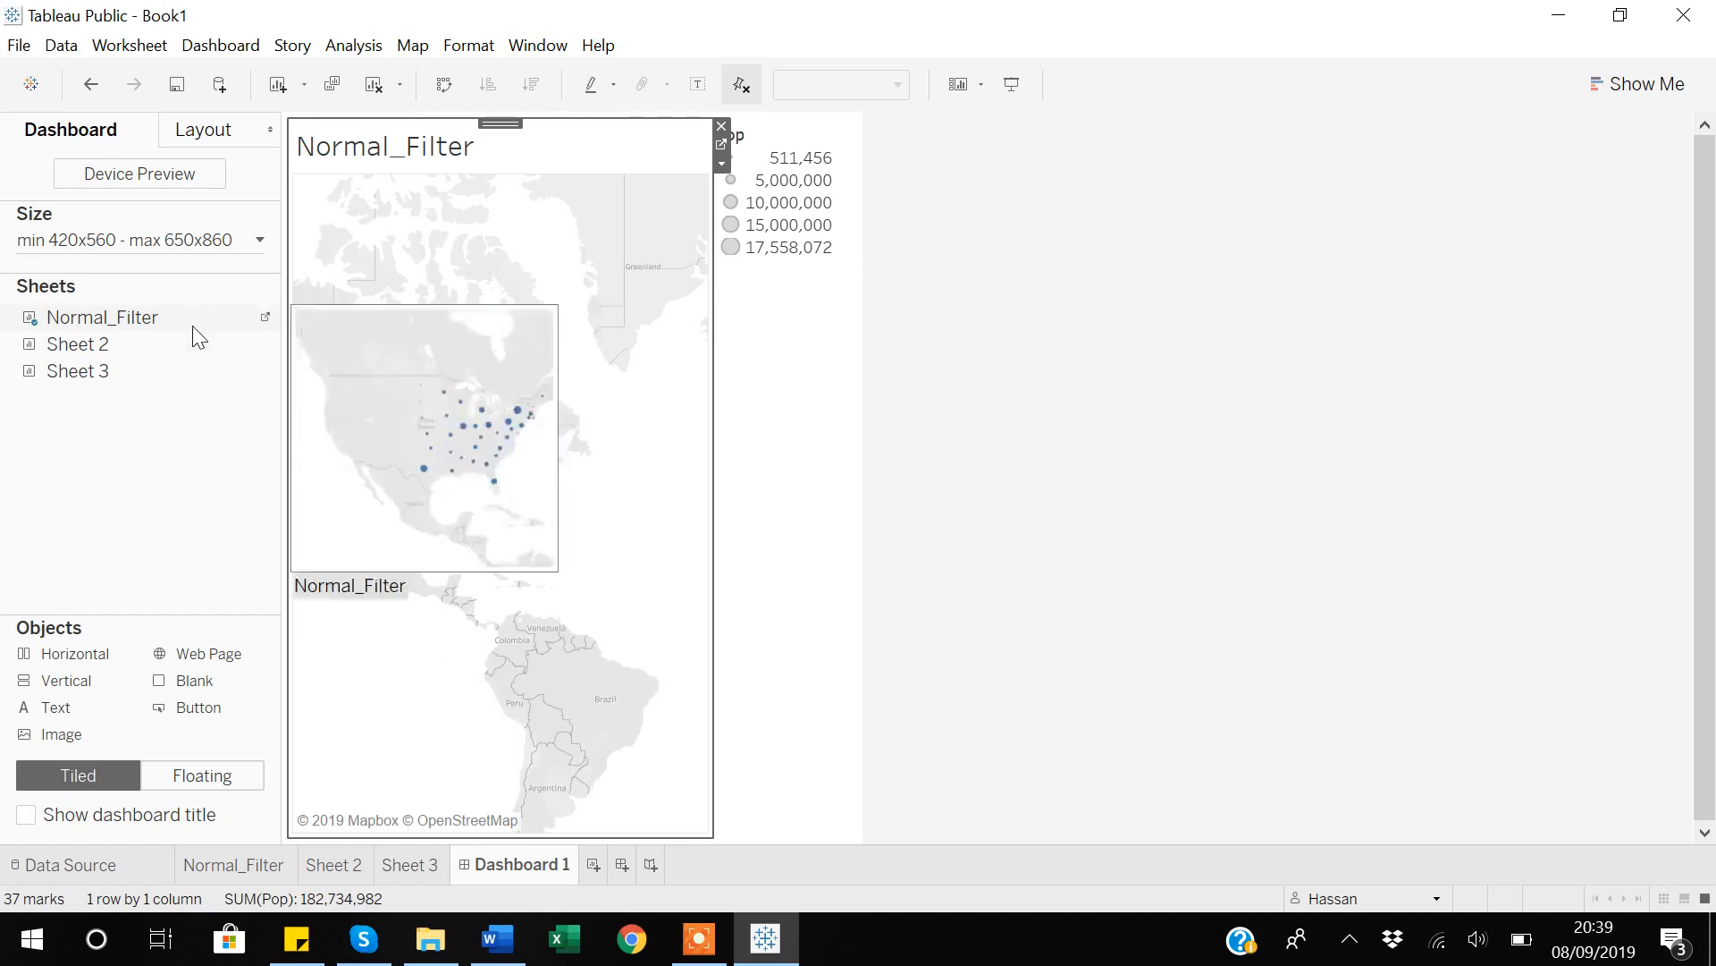
# Review the Region filter on the Normal_Filter worksheet and return to Dashboard 1.
pyautogui.moveTo(221, 876)
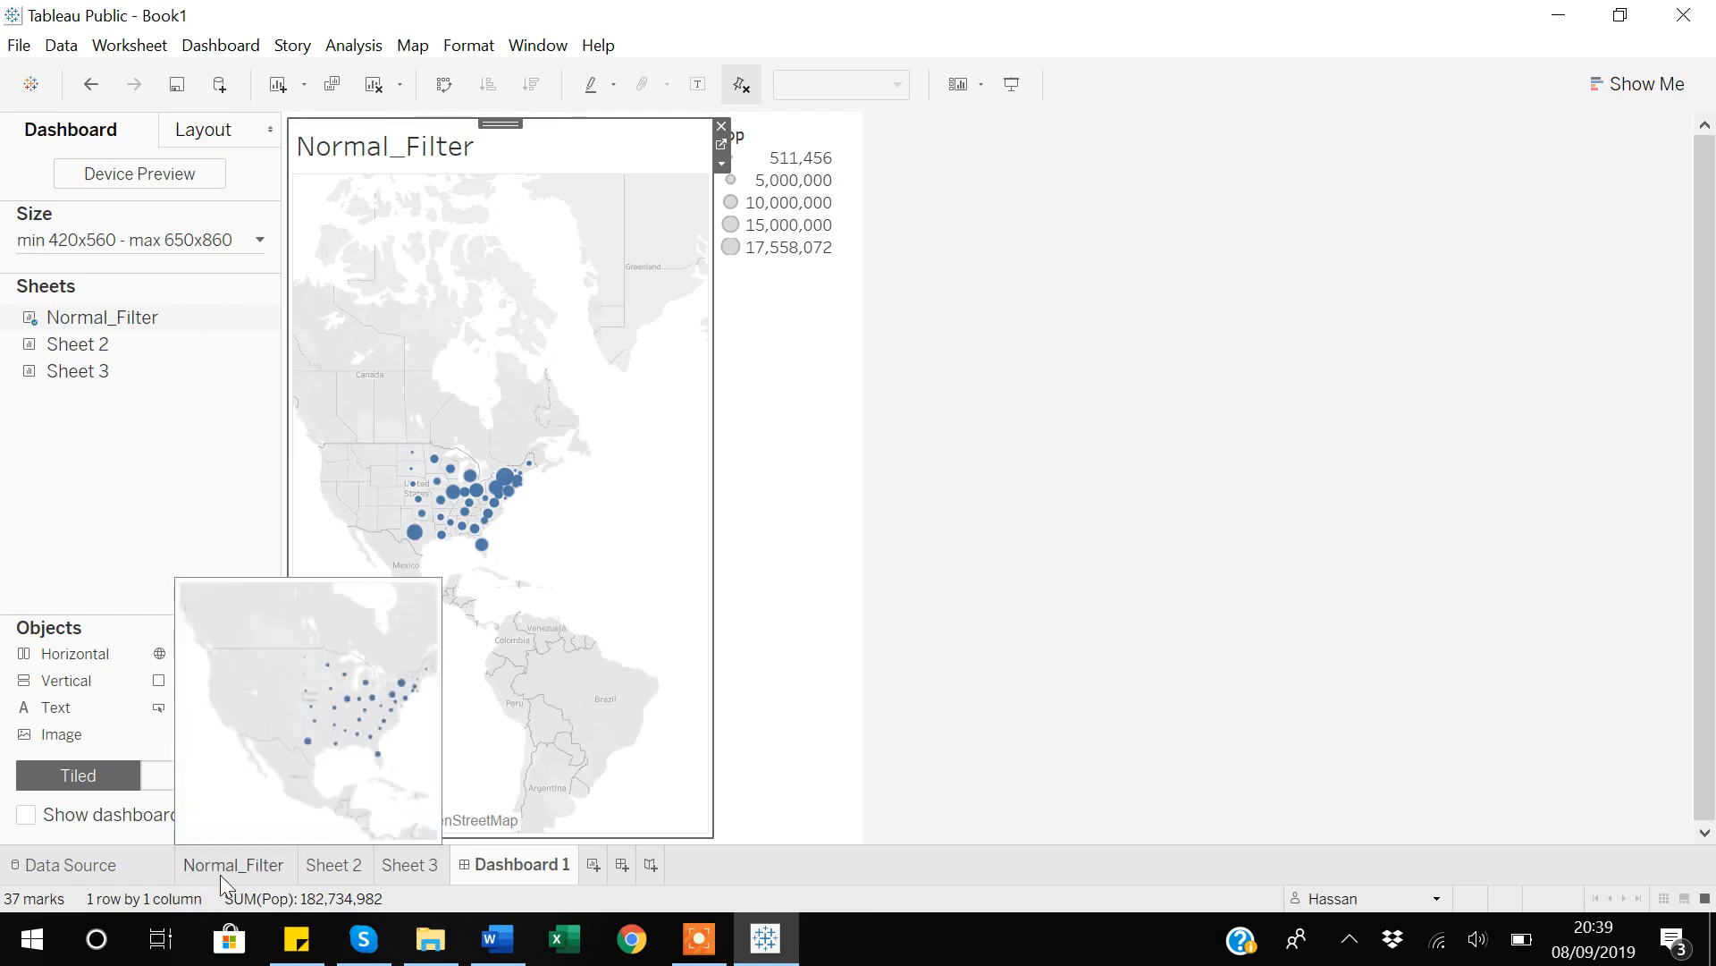
pyautogui.click(220, 875)
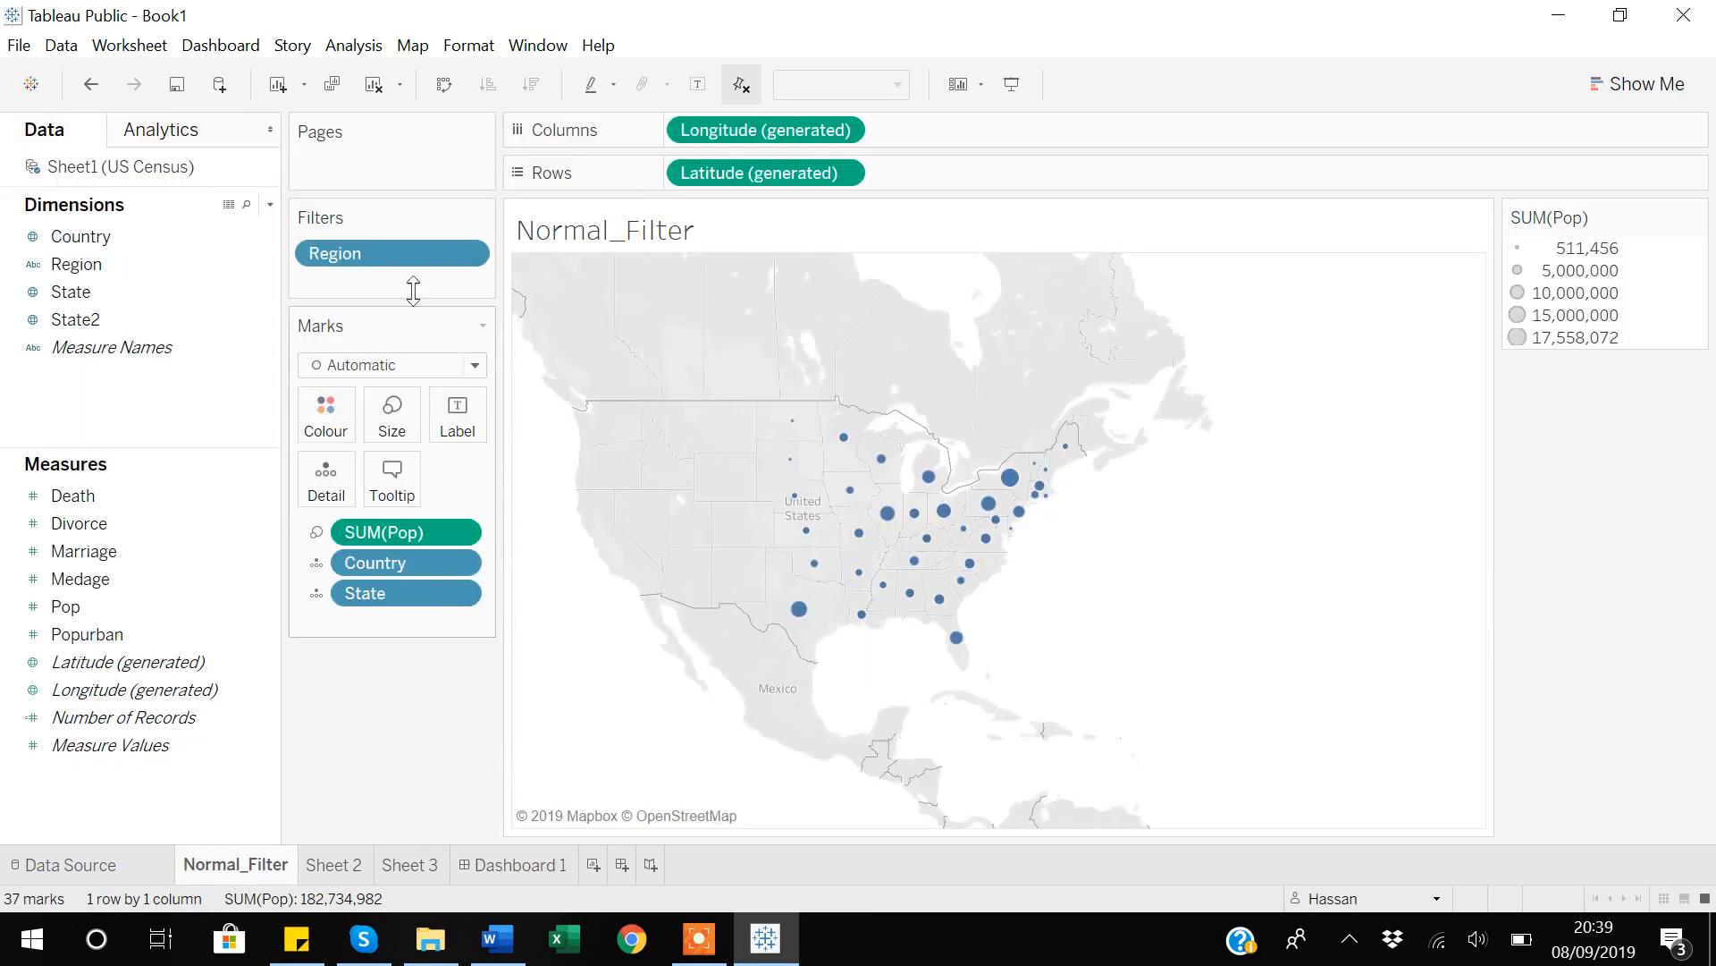
pyautogui.click(491, 862)
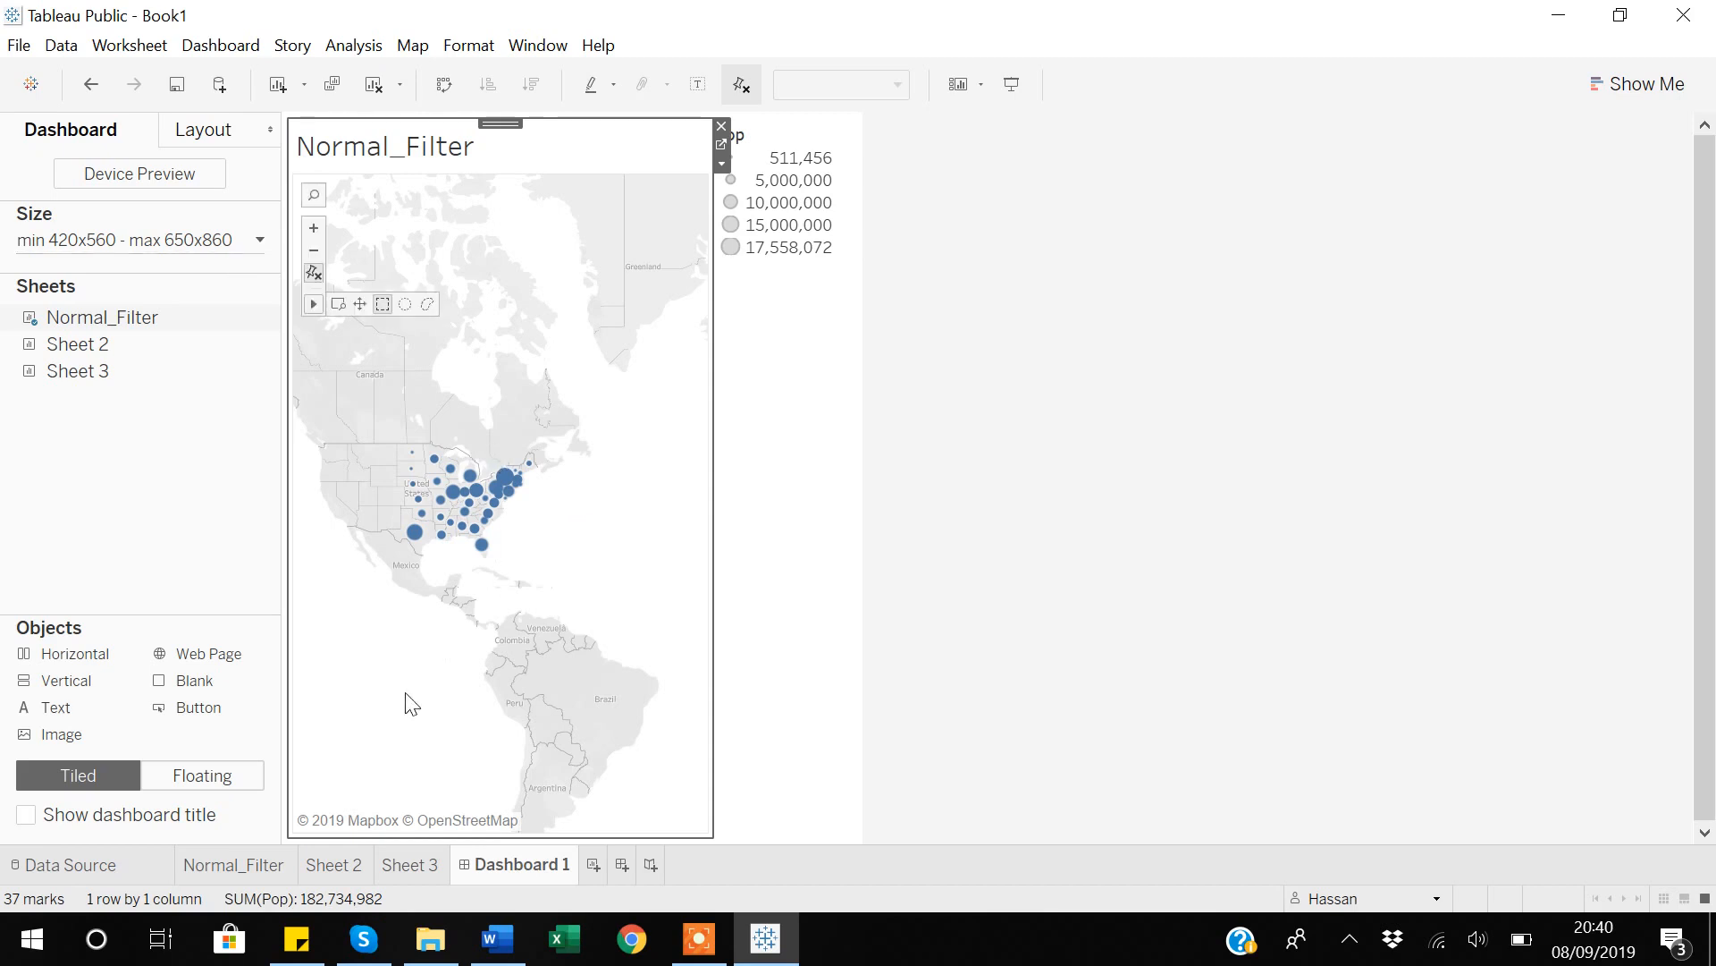
# Rename the Sheet 2 worksheet as Interactive_Filter.
pyautogui.click(338, 864)
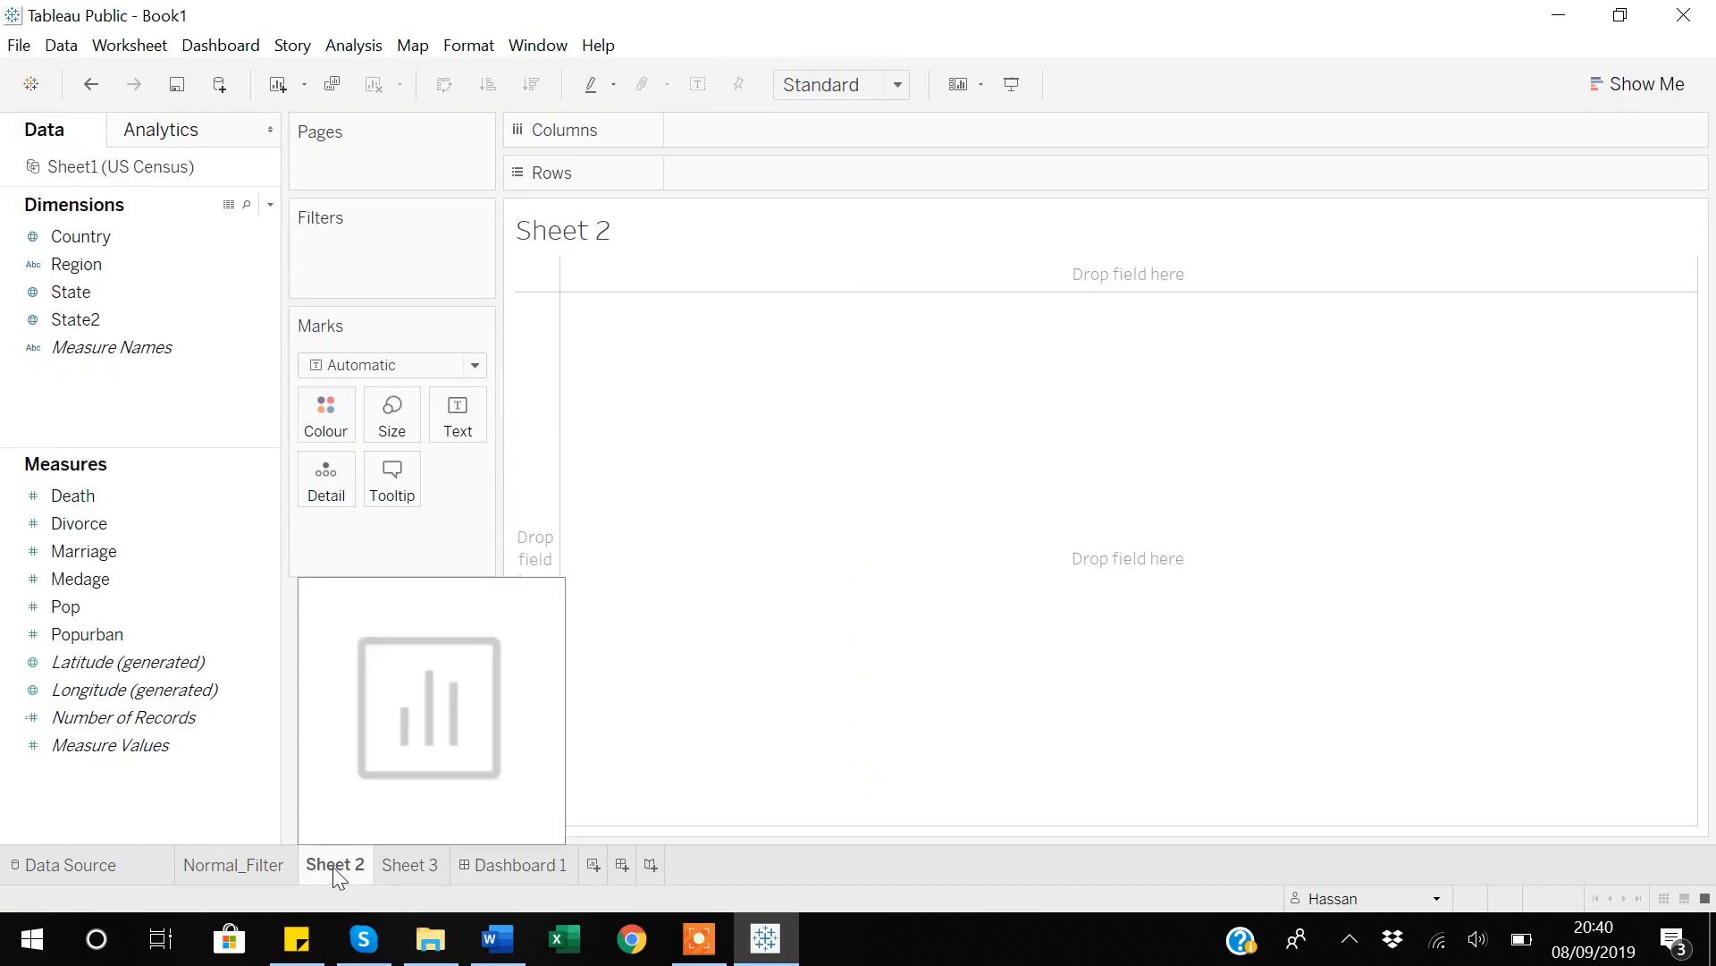
pyautogui.rightClick(332, 867)
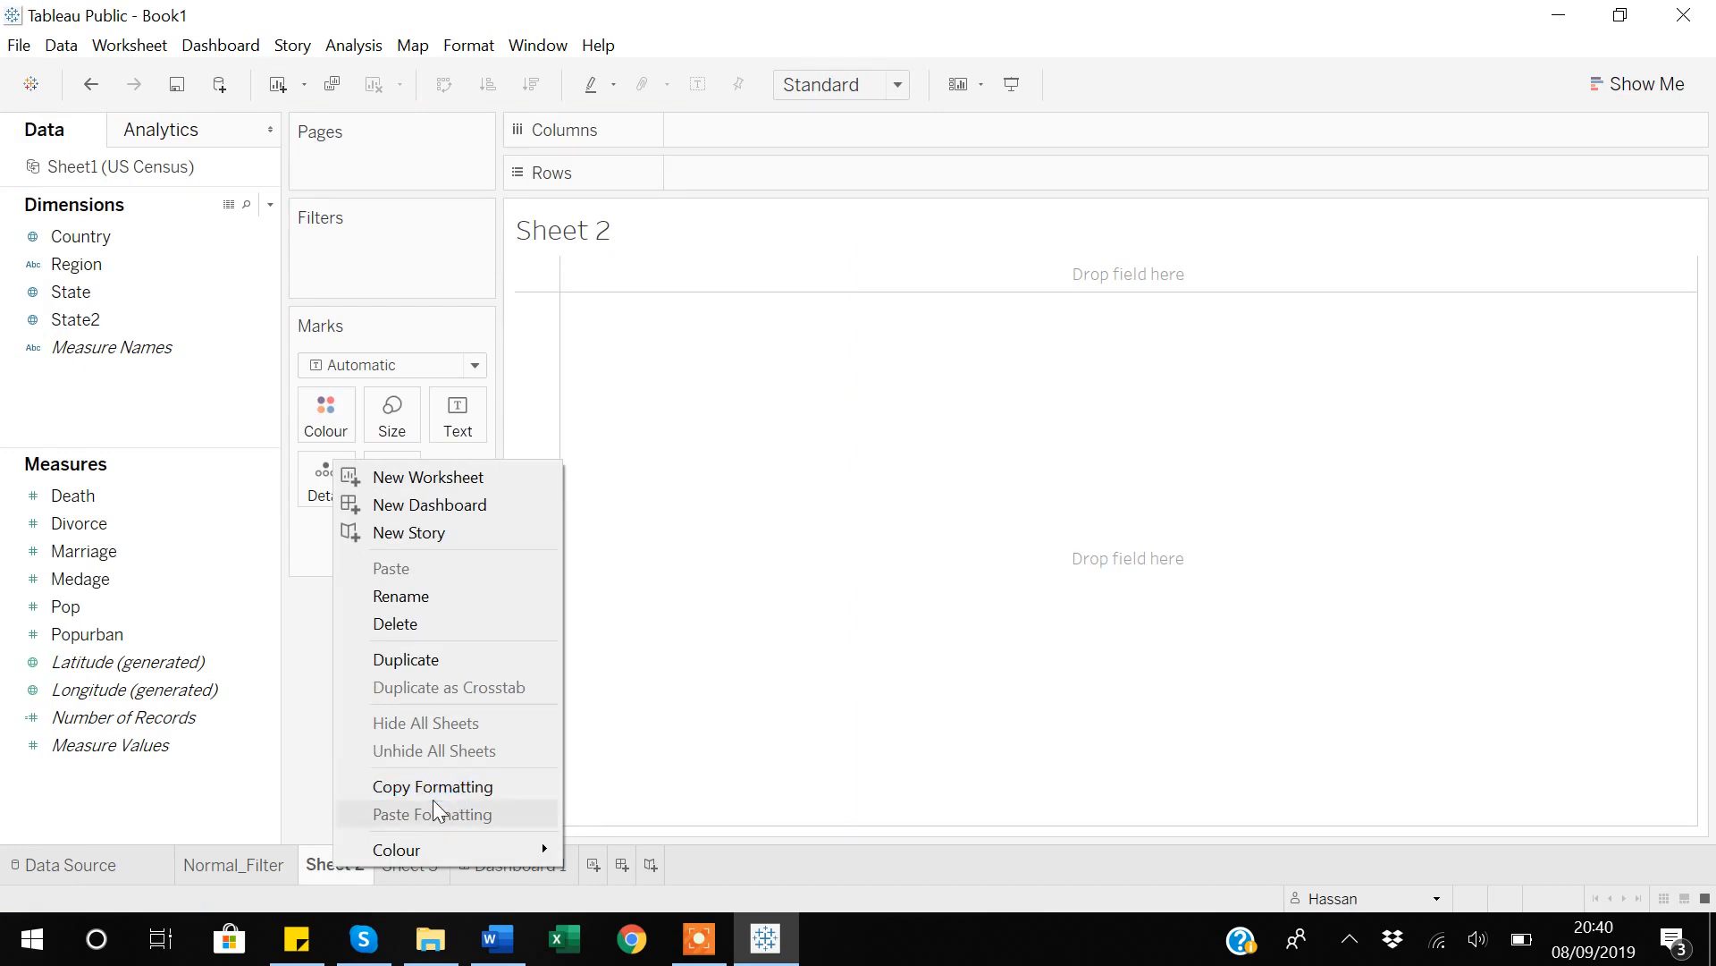
pyautogui.click(437, 595)
pyautogui.press('BackSpace')
pyautogui.write('Interacti')
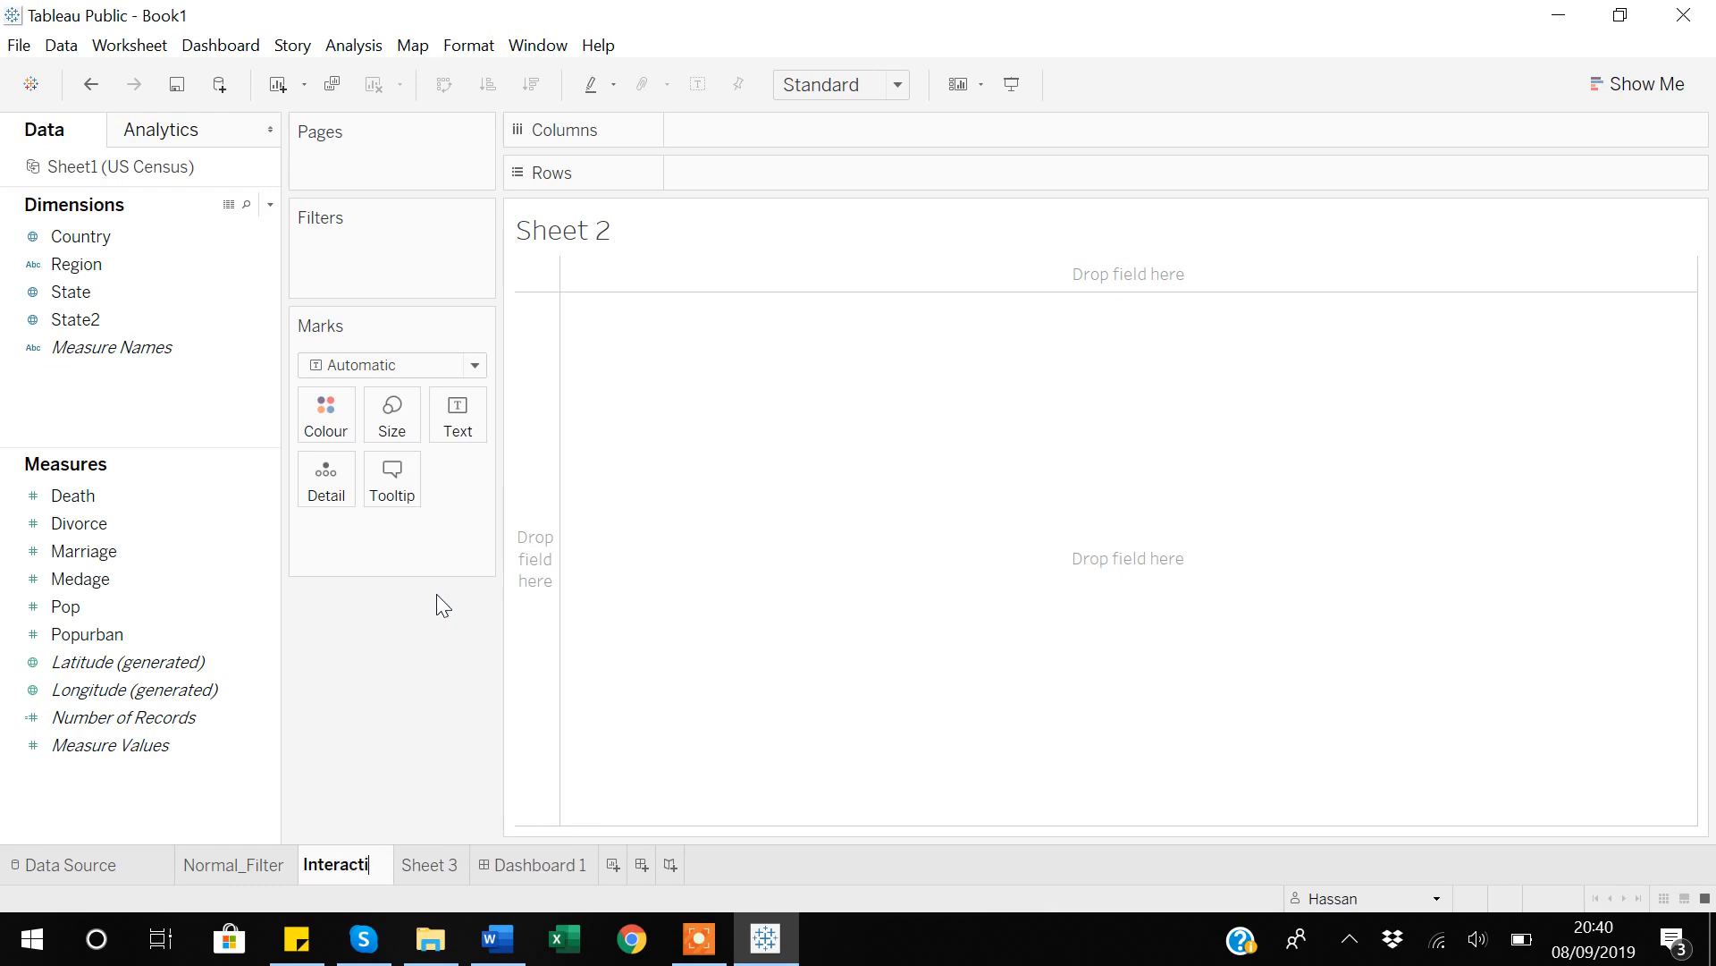
pyautogui.write('ve_Filter')
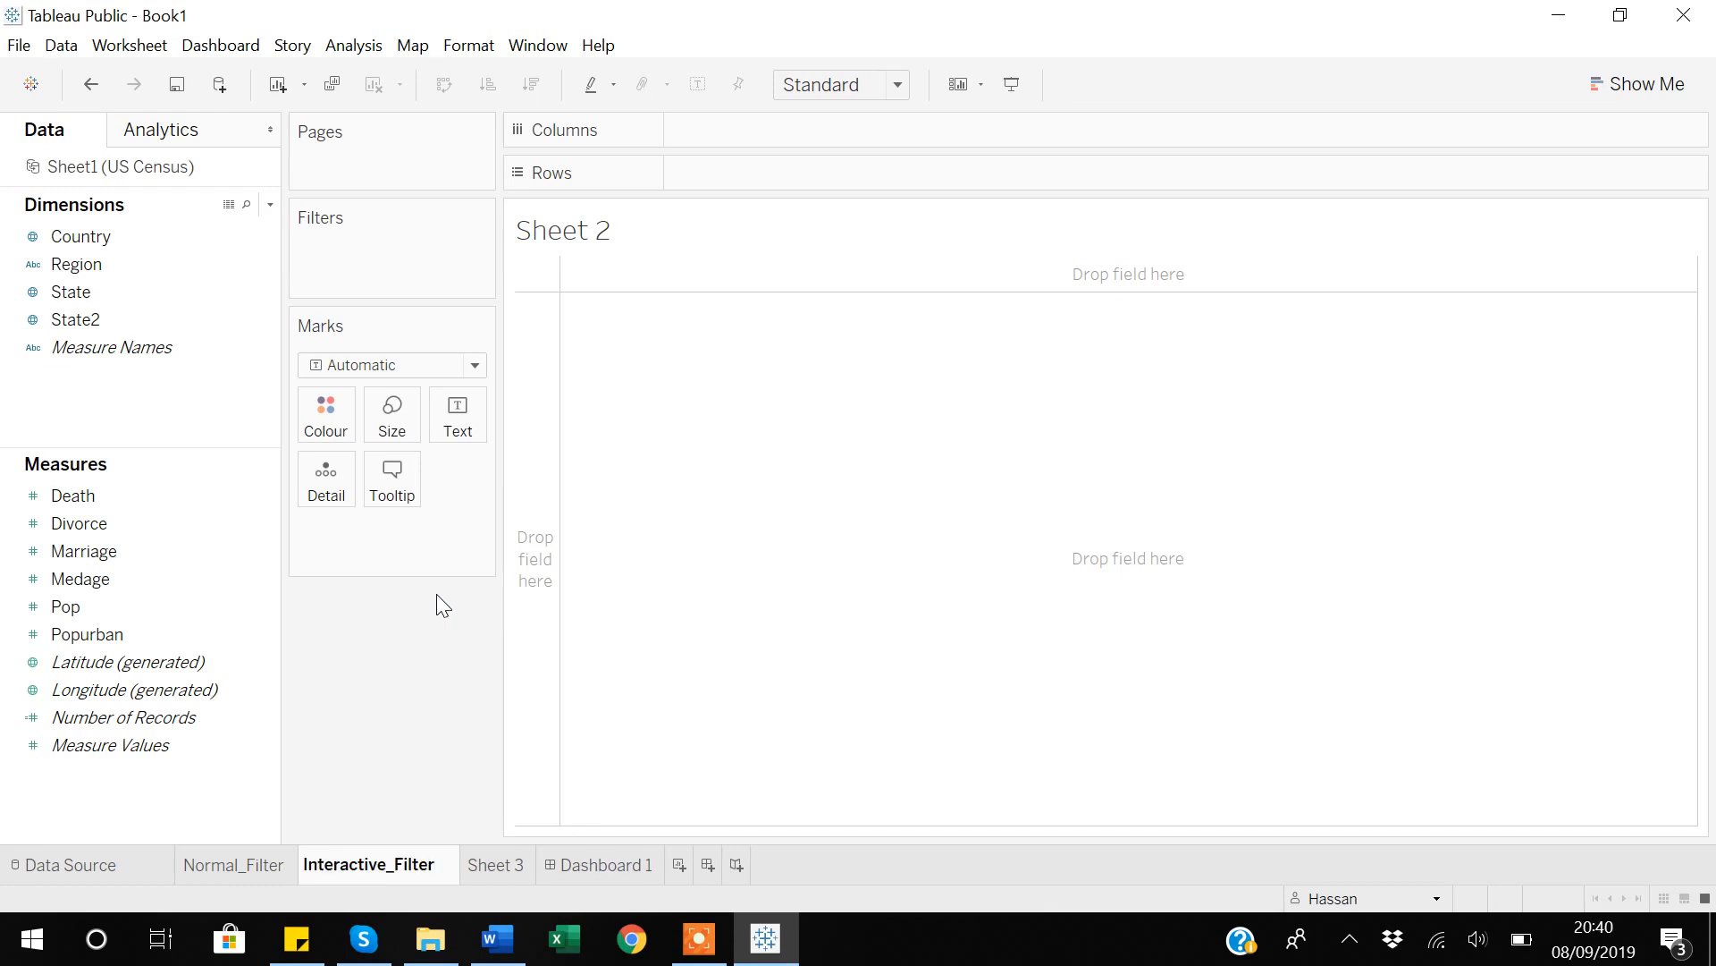
pyautogui.press('Return')
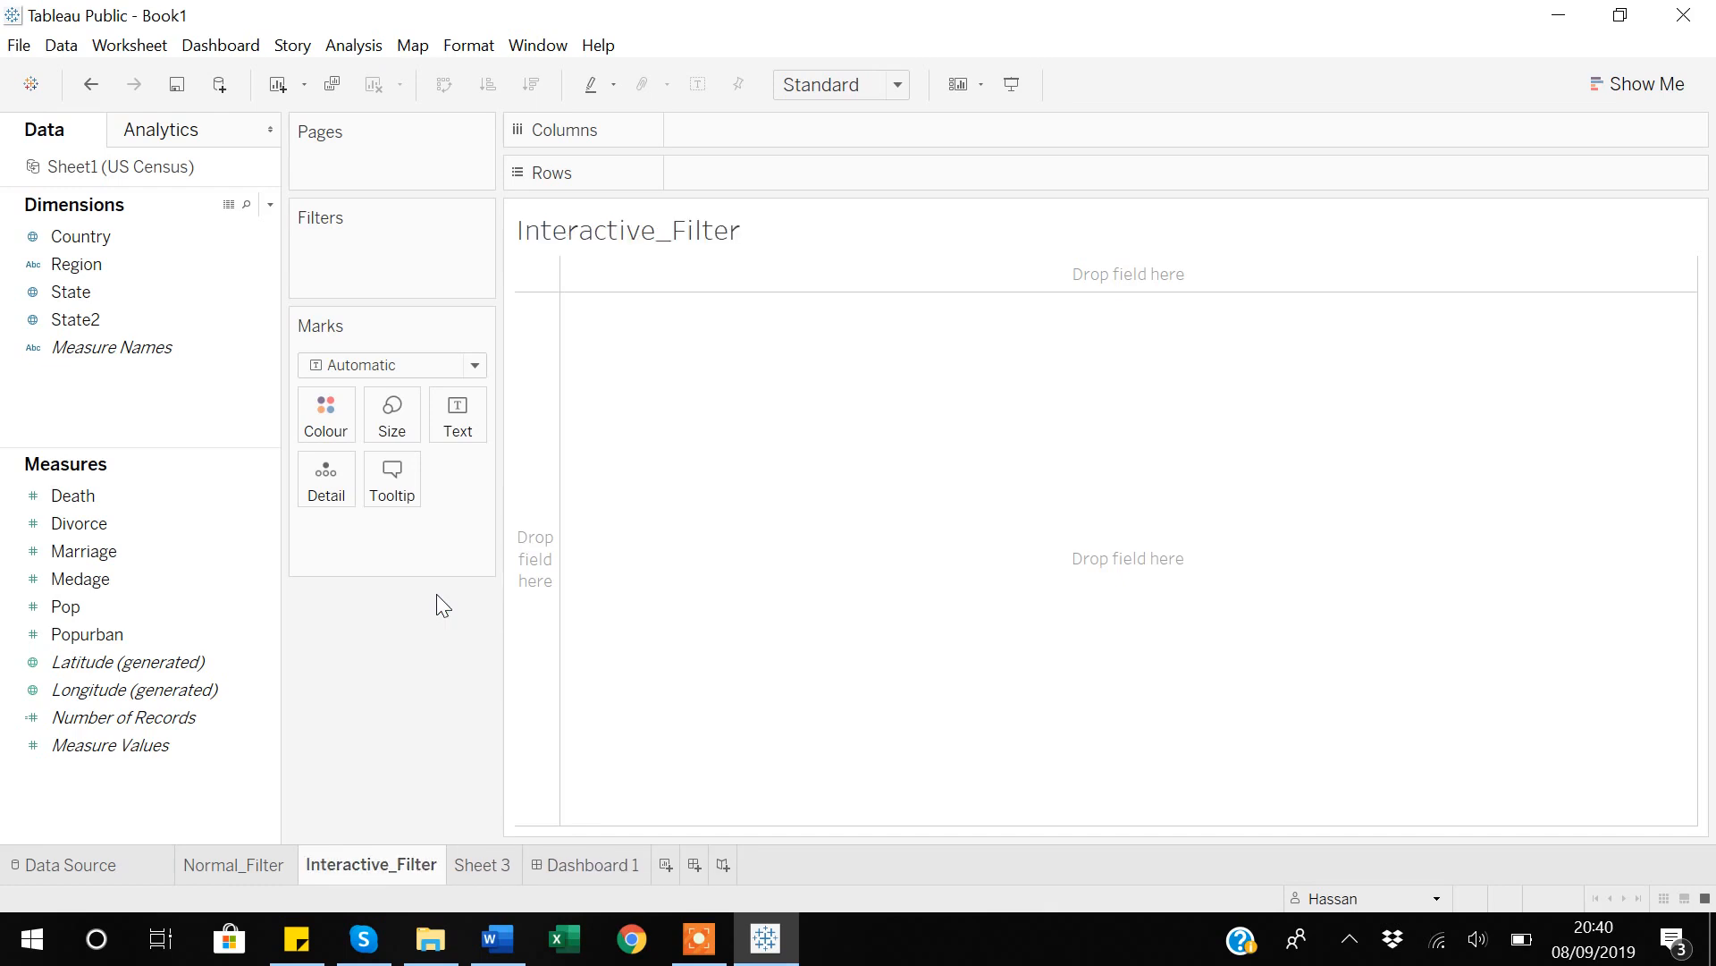
# Build a map on Interactive_Filter from Country and State, with the marks sized by Pop.
pyautogui.doubleClick(93, 245)
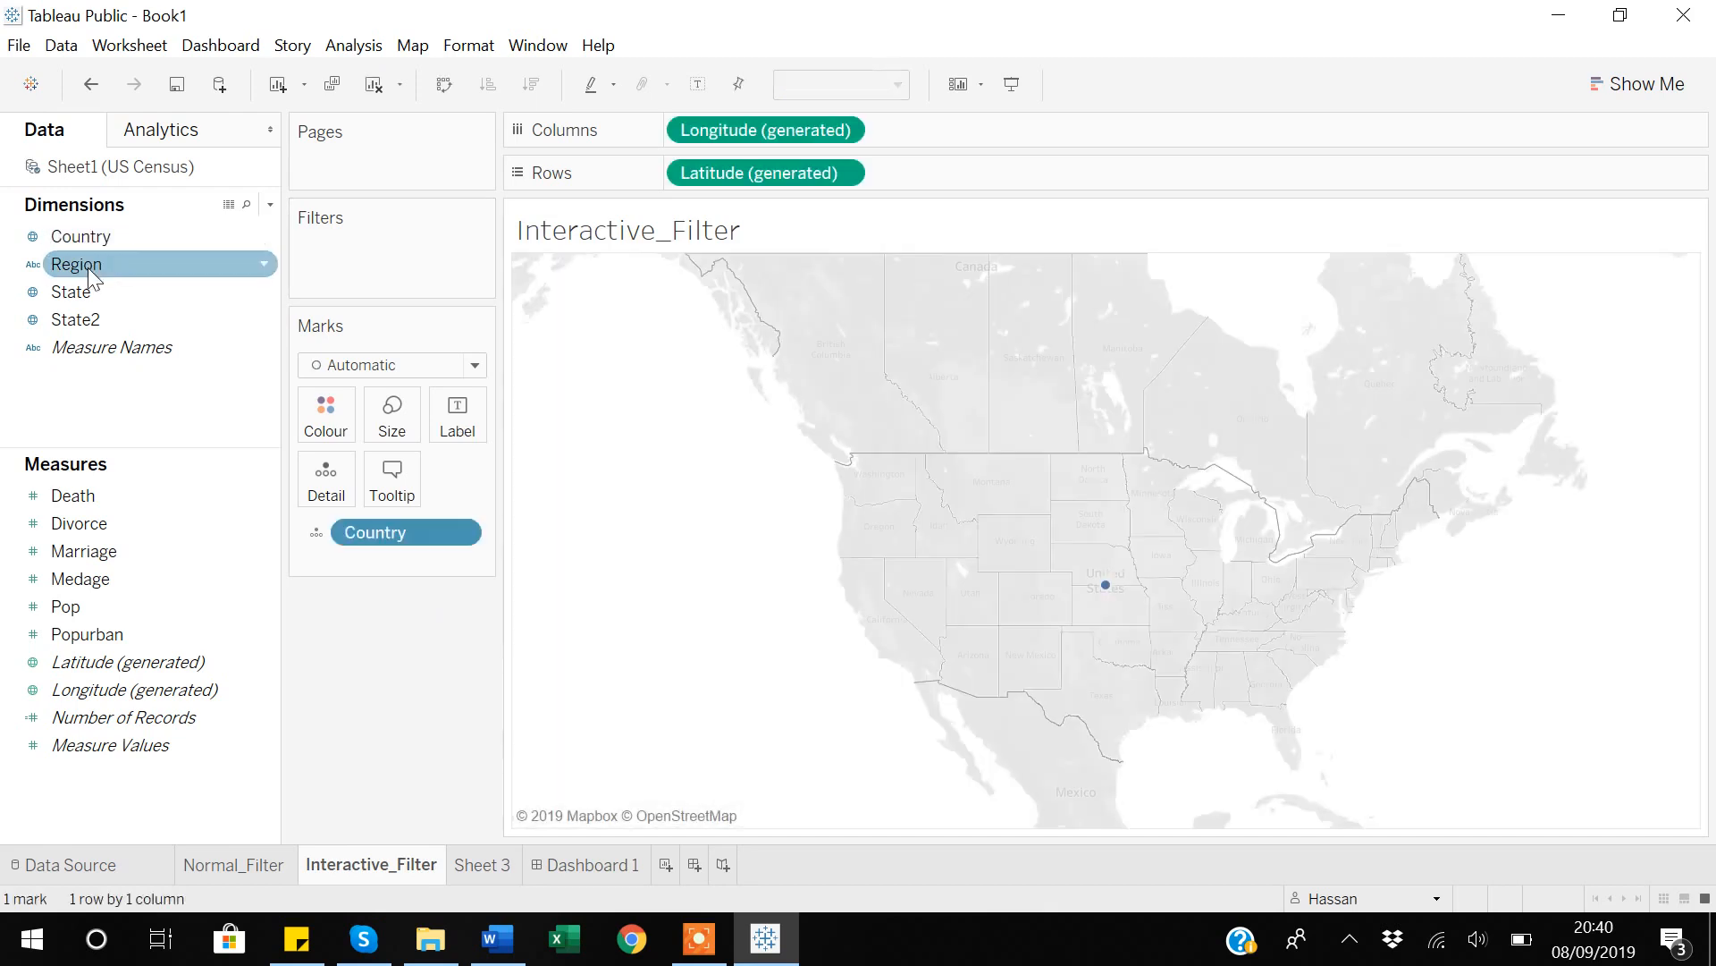
pyautogui.doubleClick(83, 295)
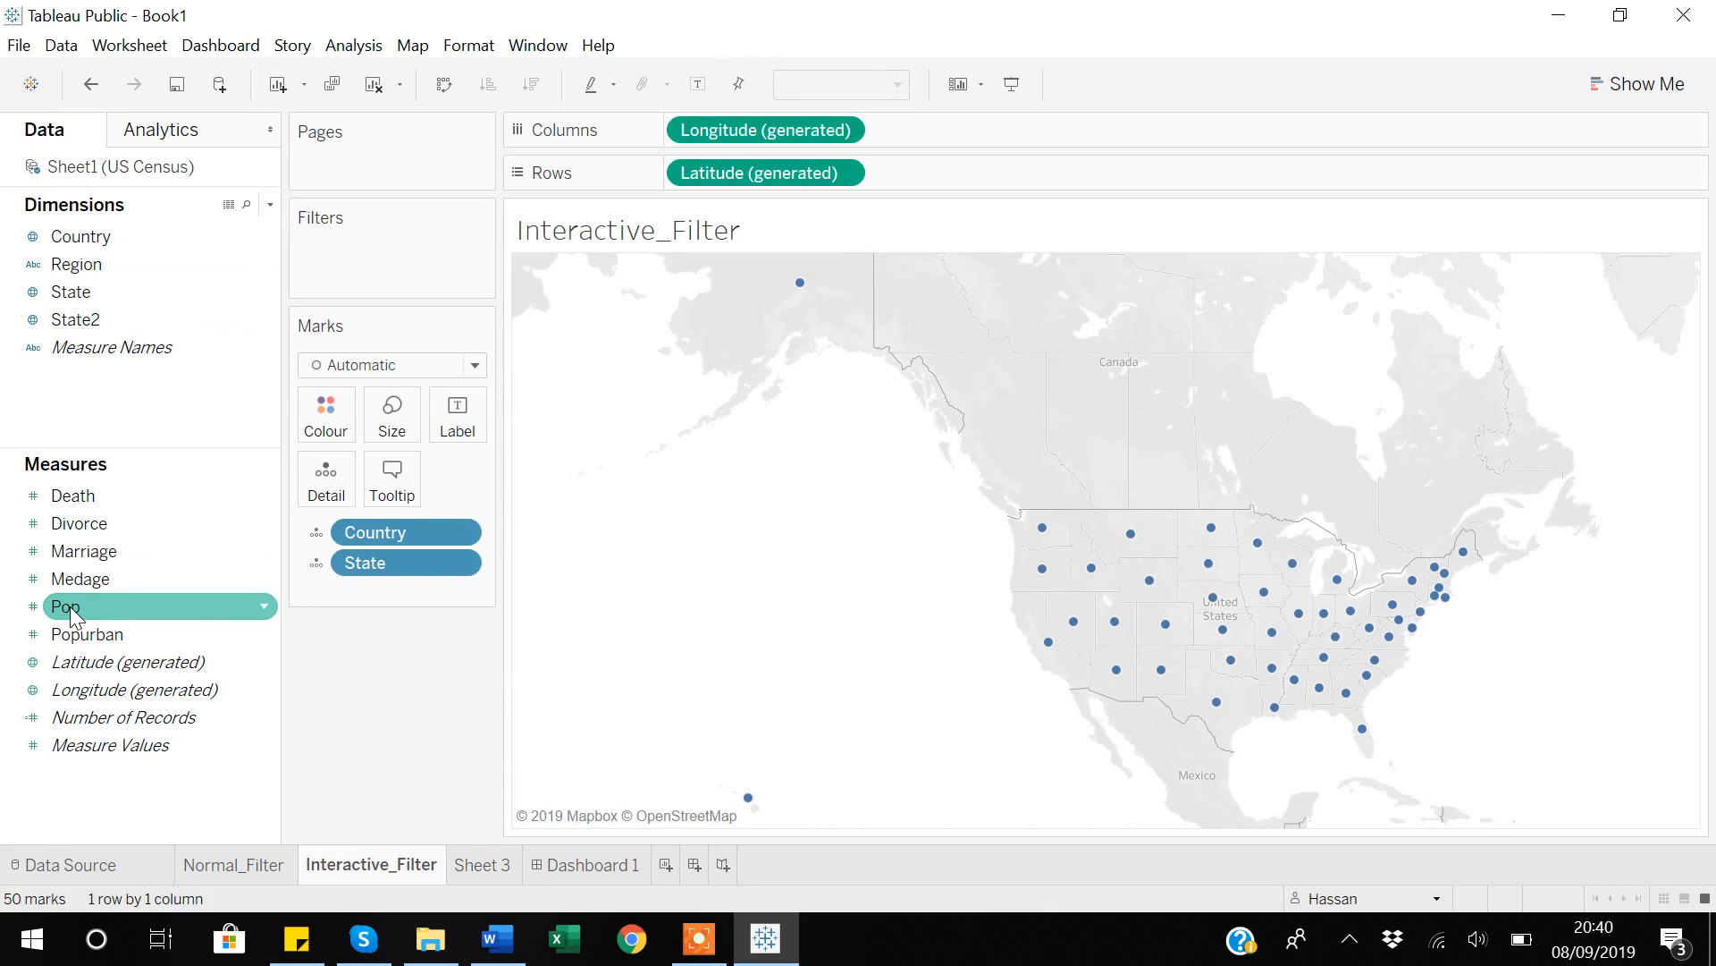
pyautogui.moveTo(110, 603); pyautogui.dragTo(391, 428)
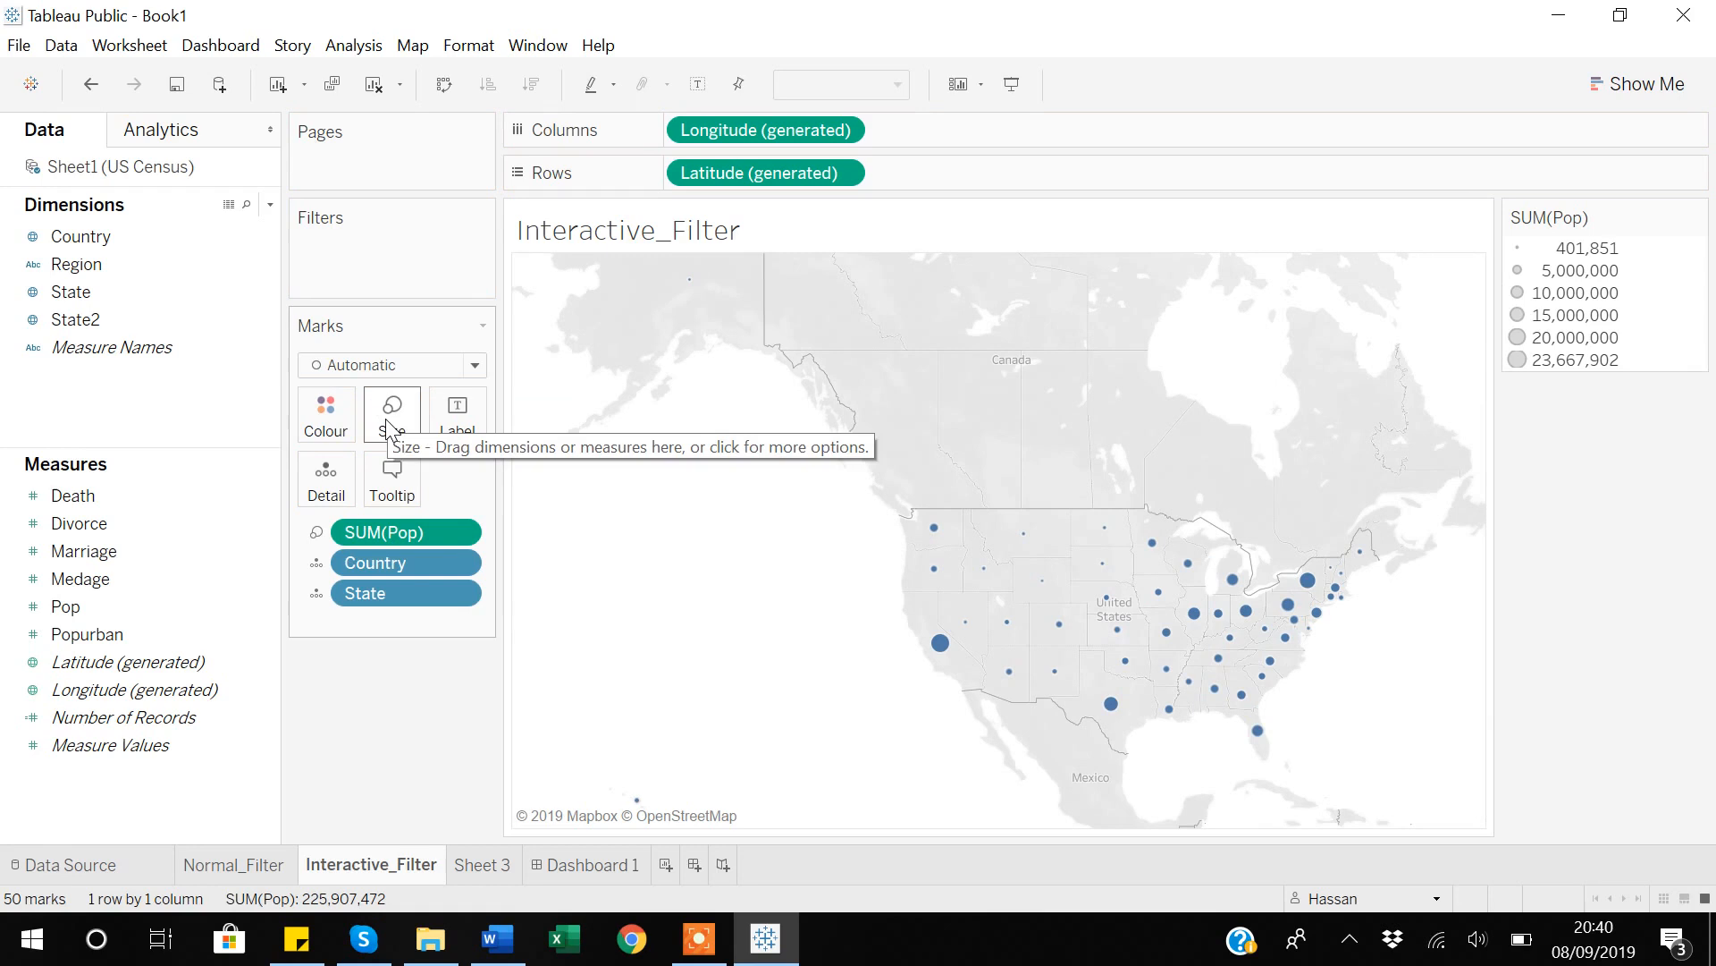
# Show an interactive filter for the Region dimension beside the map.
pyautogui.click(136, 264)
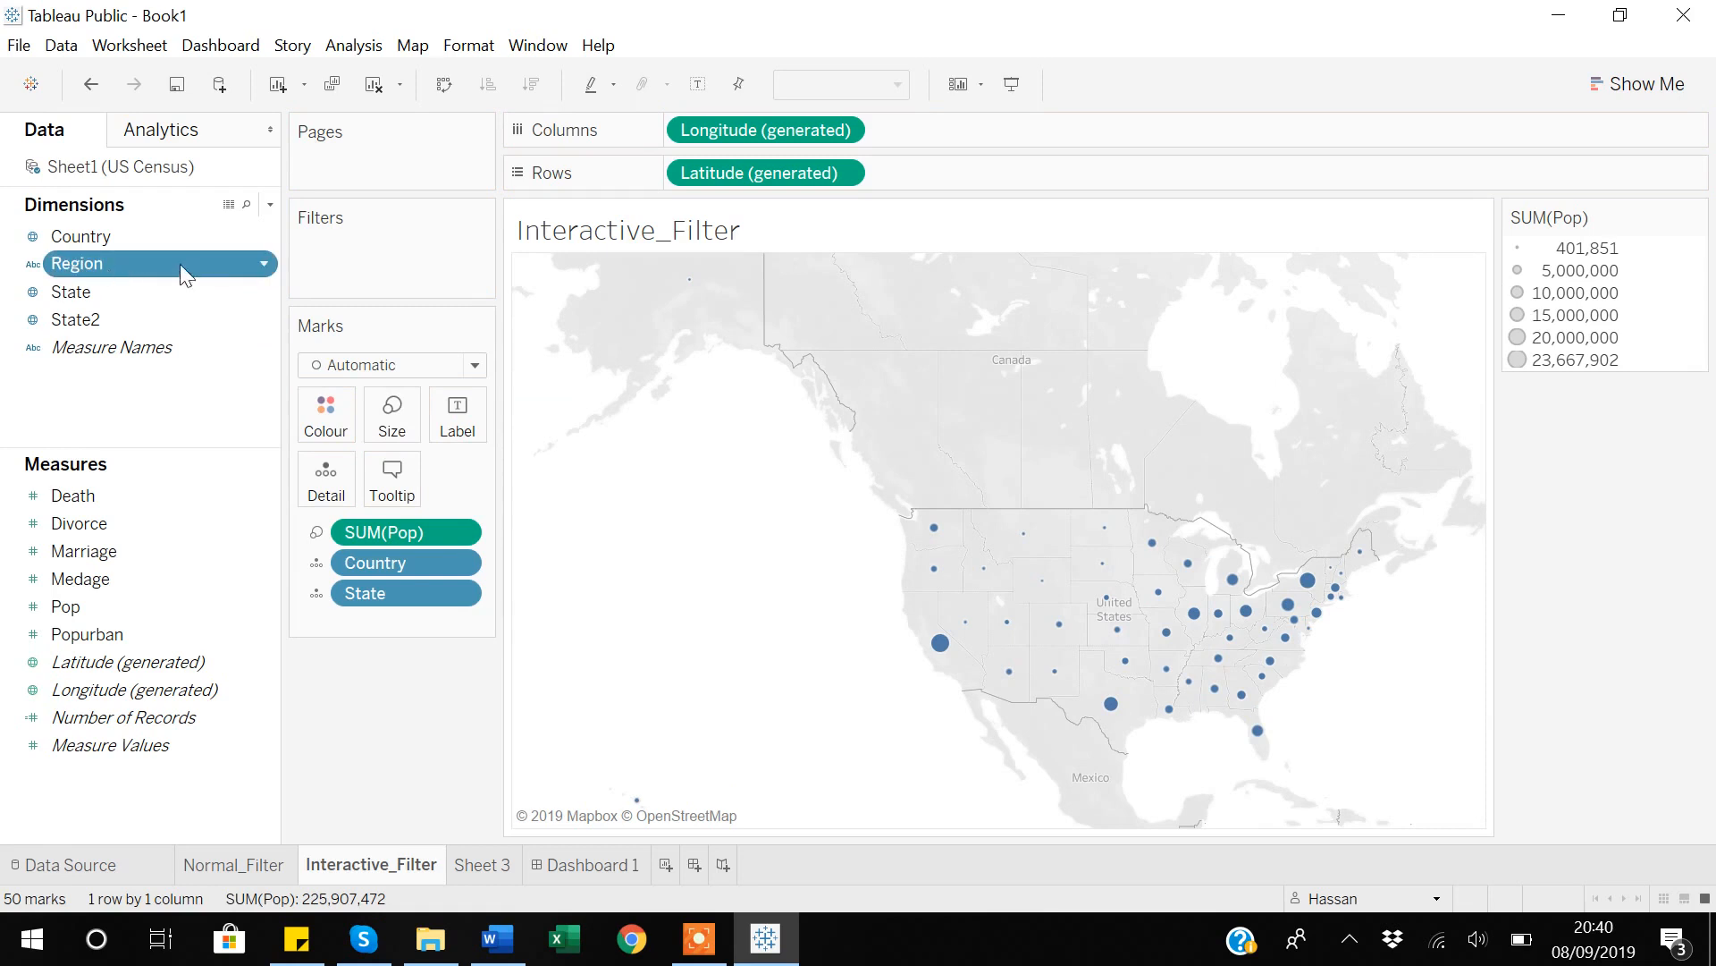
pyautogui.click(265, 265)
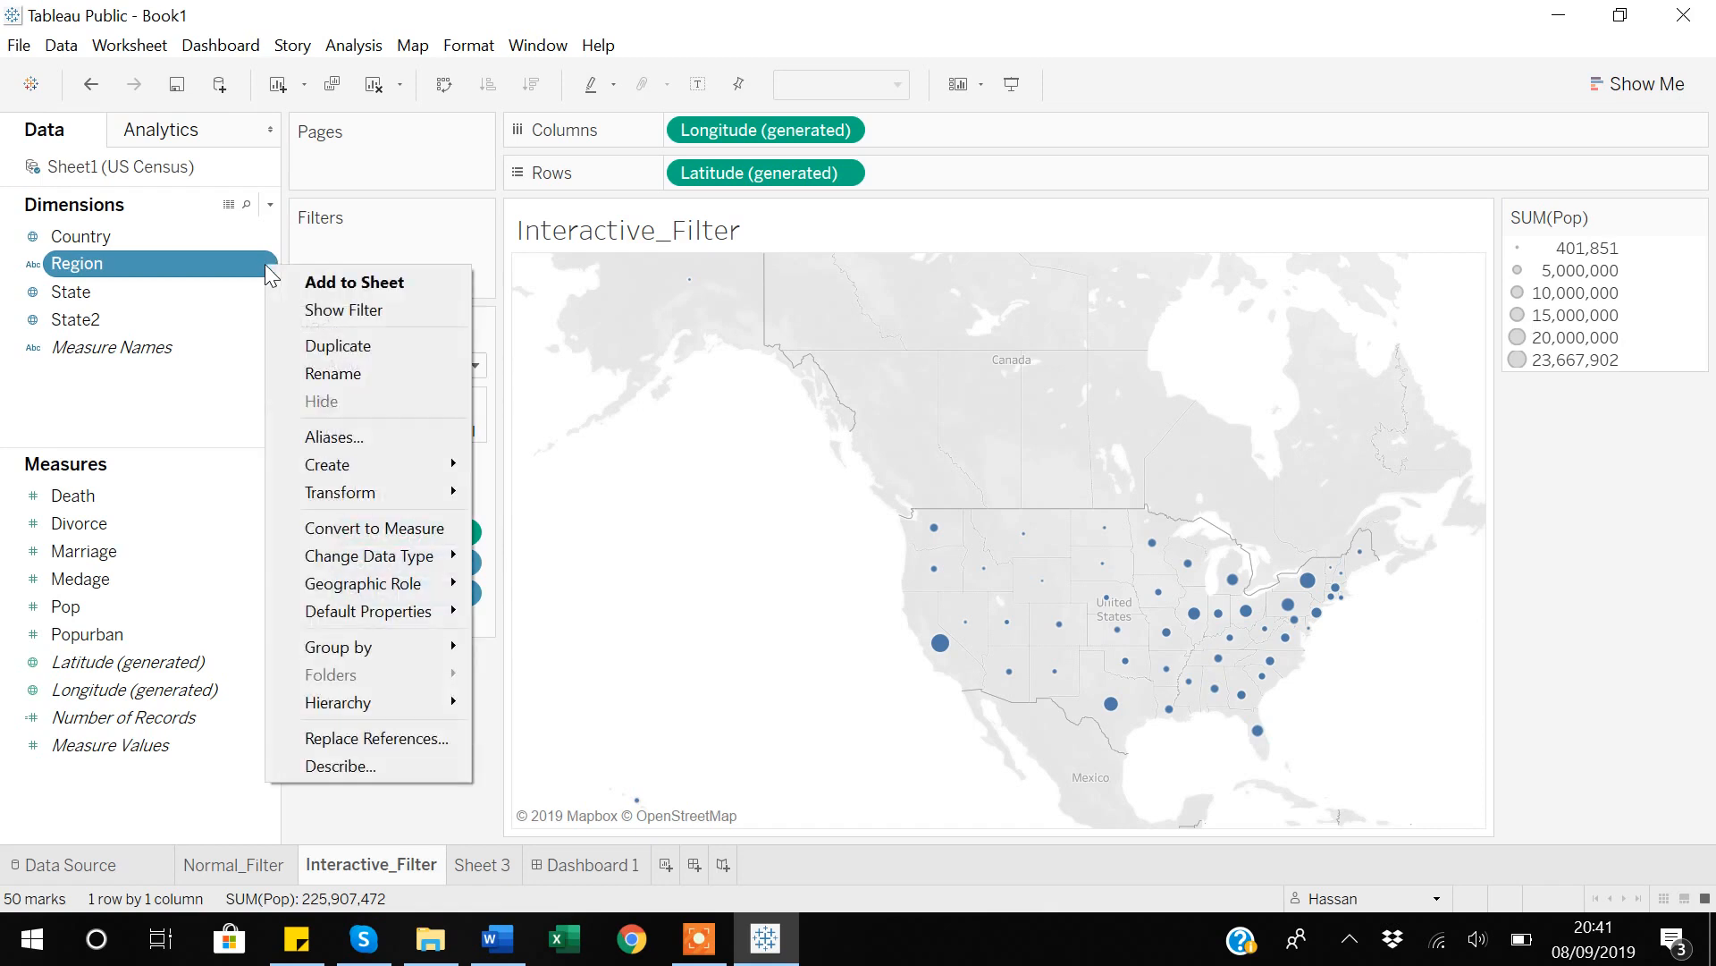
pyautogui.click(341, 313)
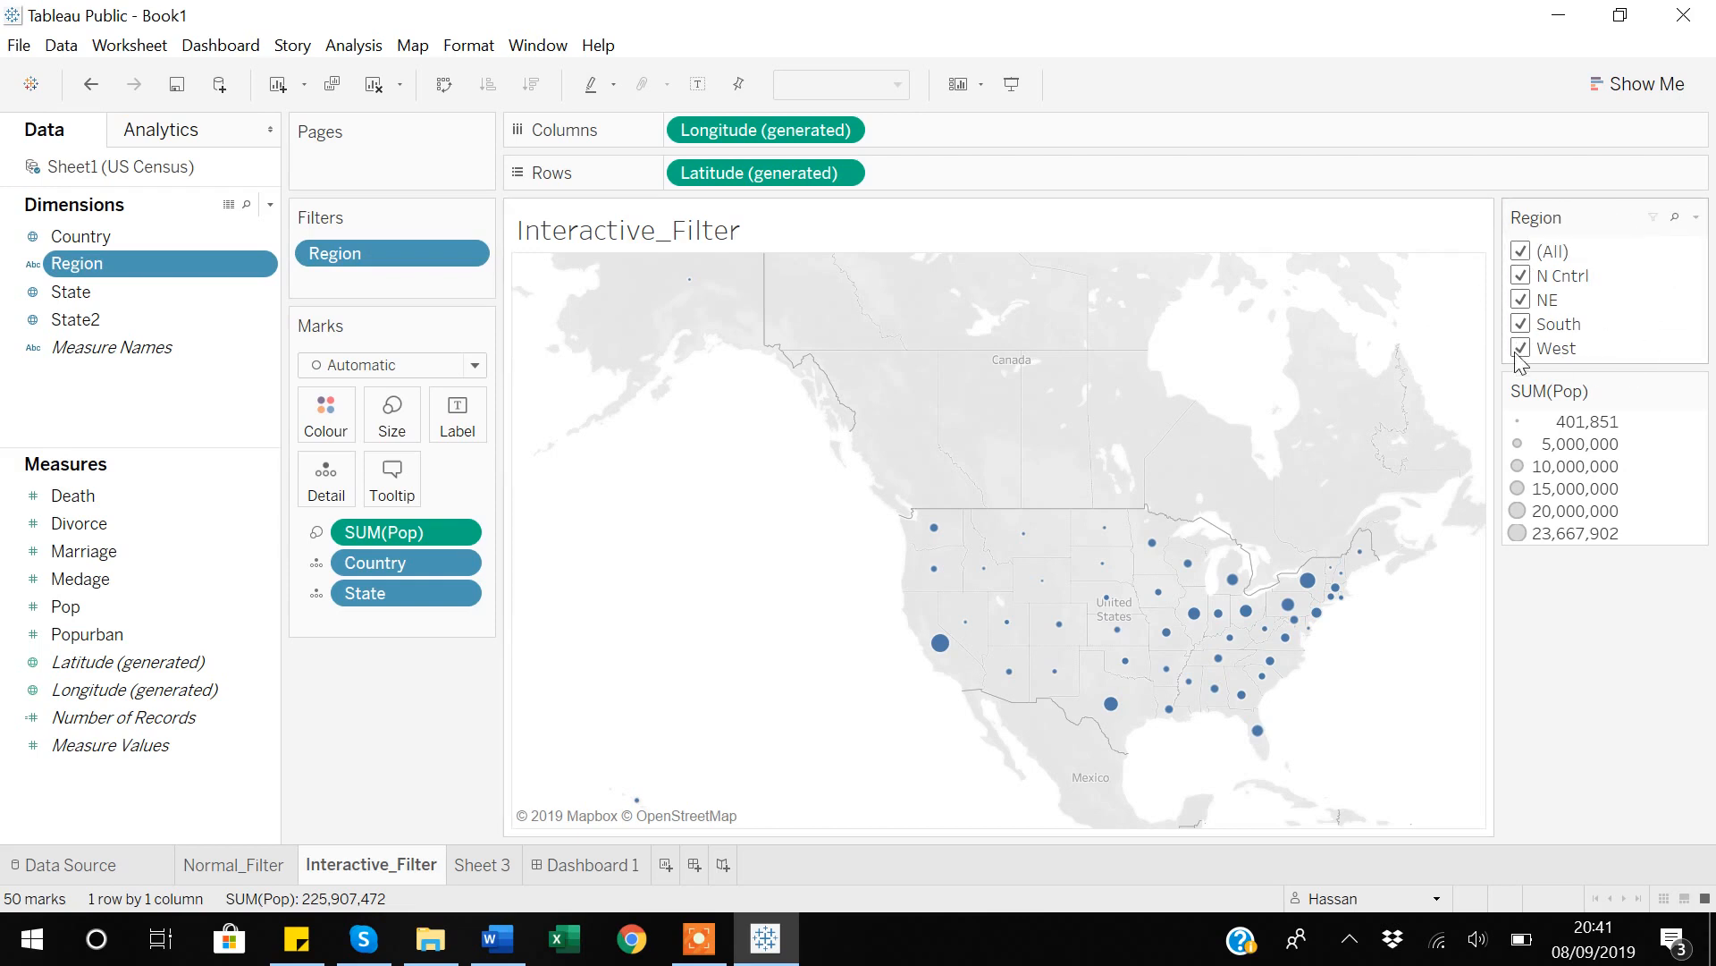
# Test the worksheet's Region filter by deselecting N Cntrl, NE and South, and select all regions again.
pyautogui.click(1522, 276)
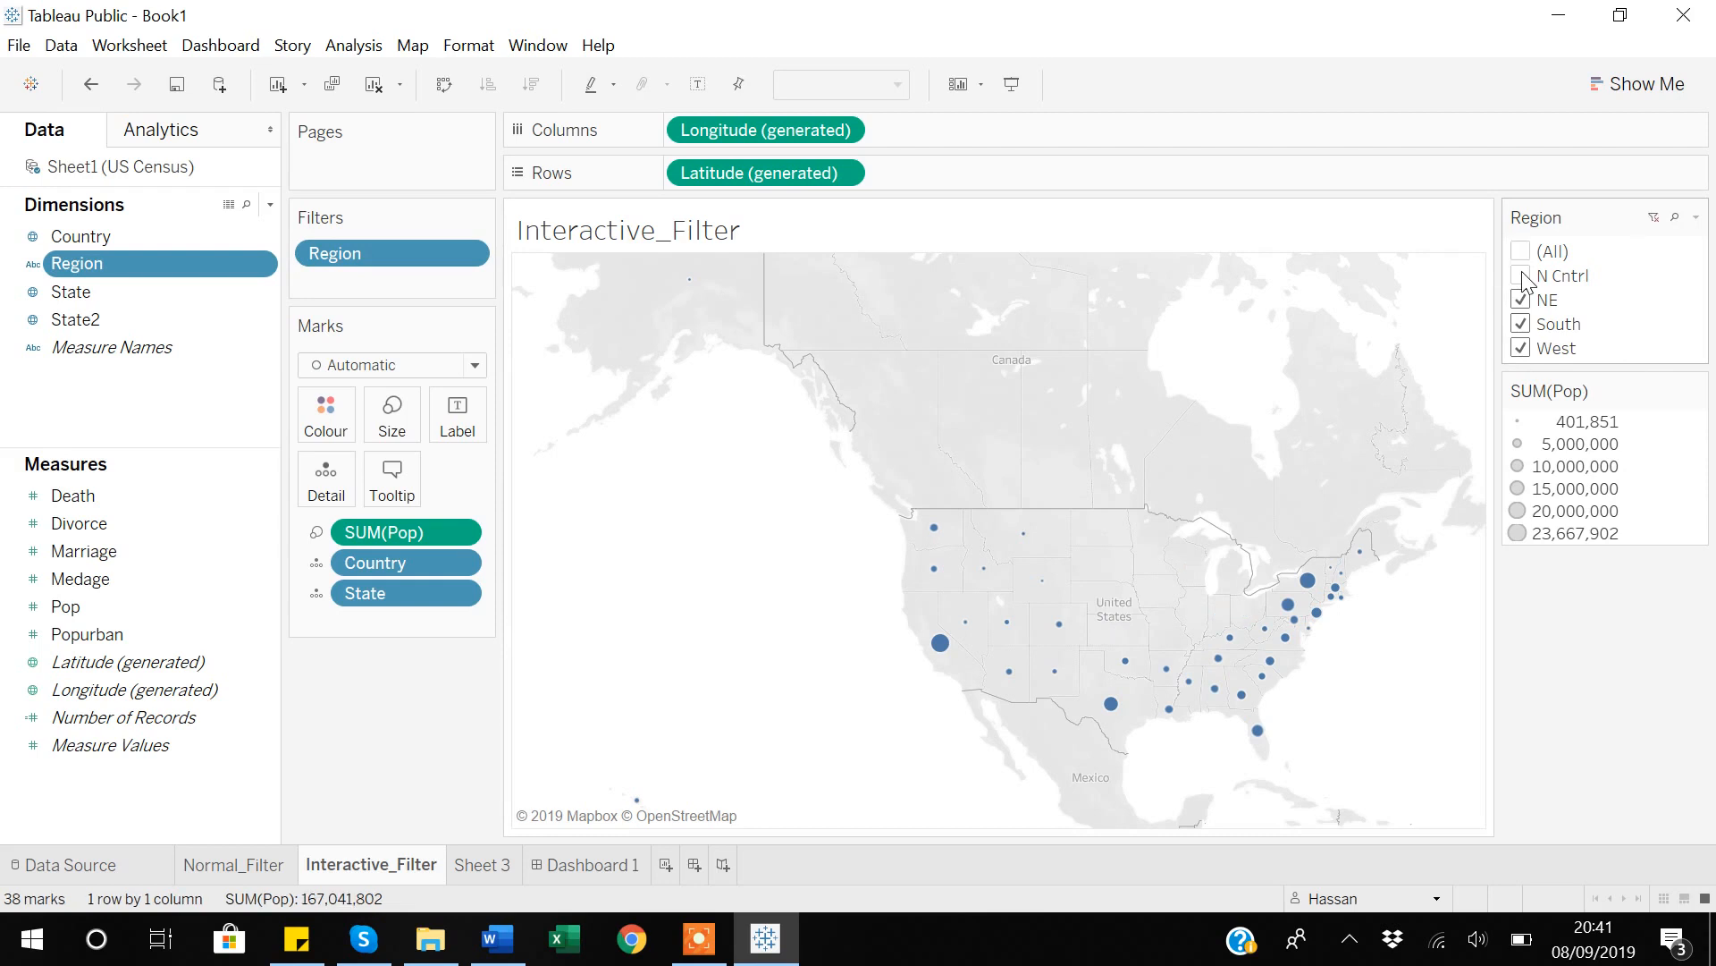
pyautogui.click(1522, 300)
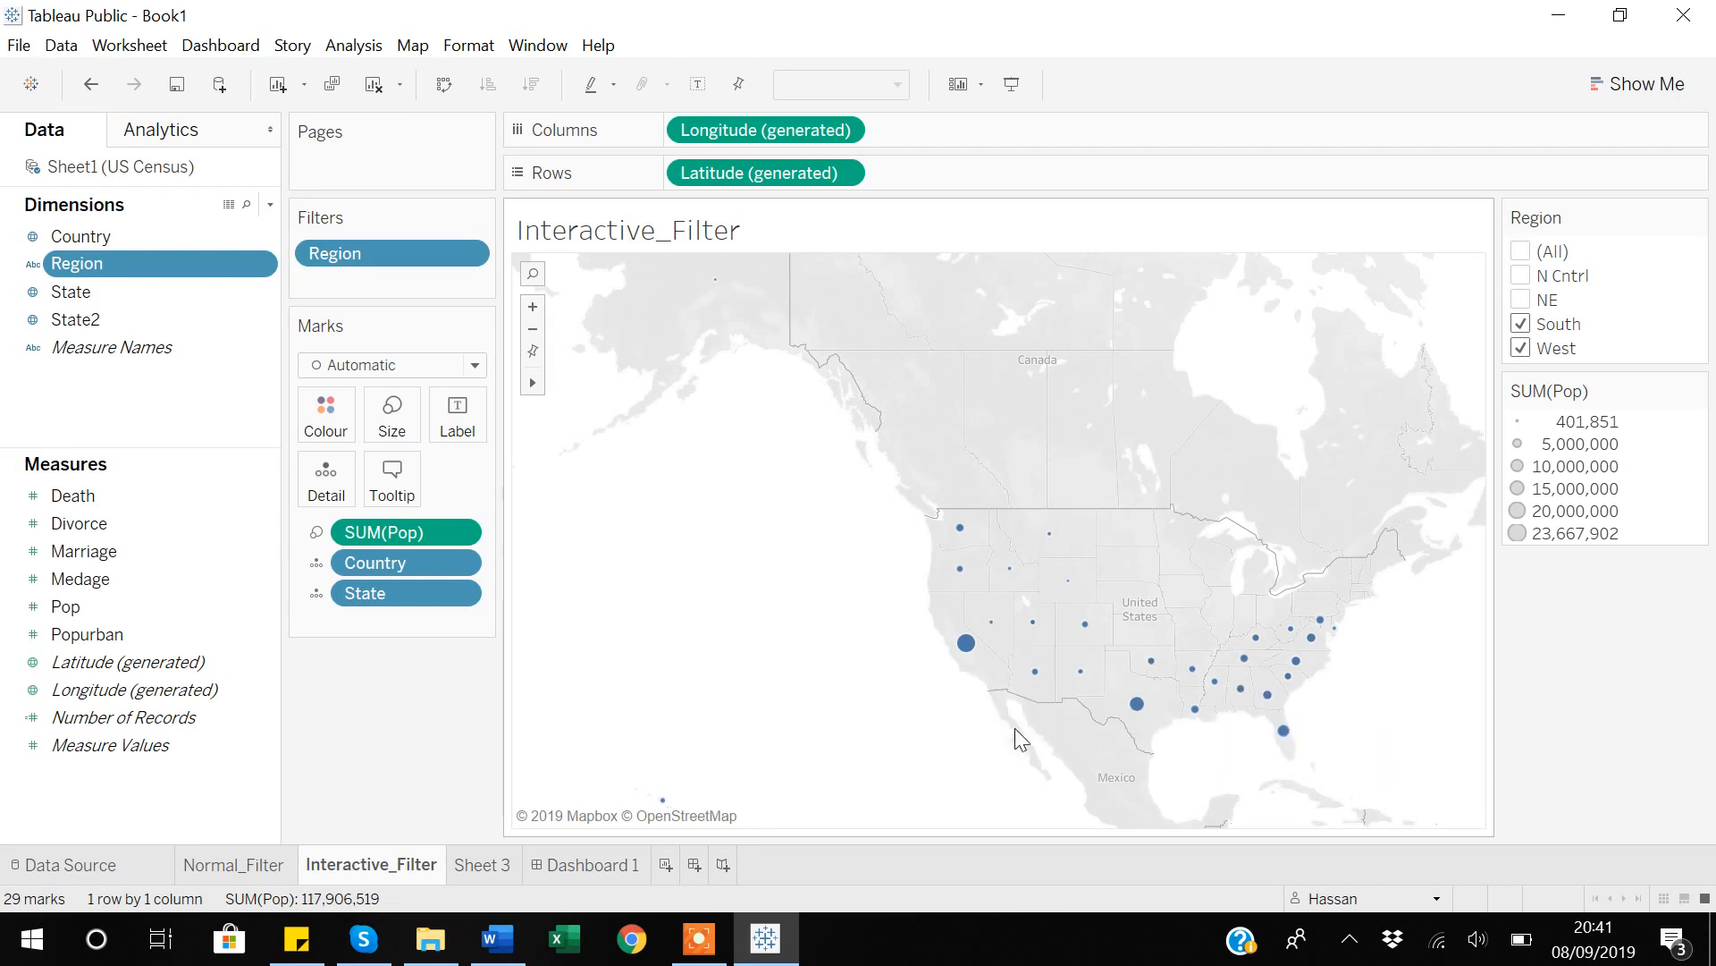
pyautogui.click(1521, 323)
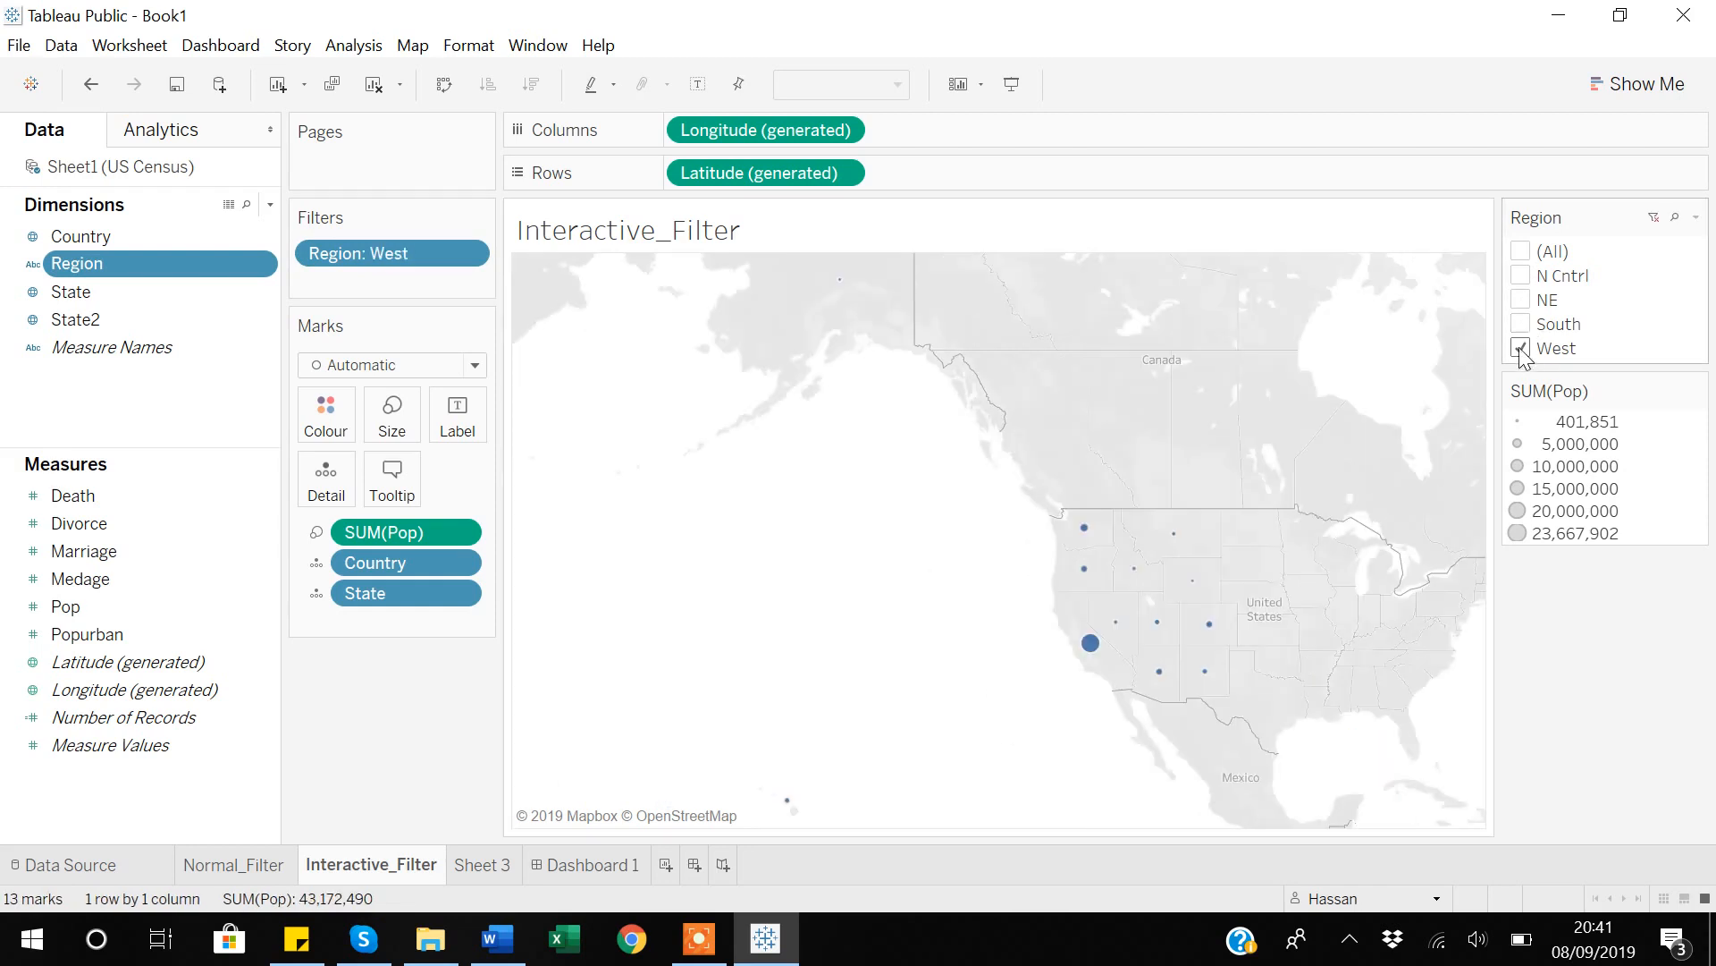
pyautogui.click(1522, 254)
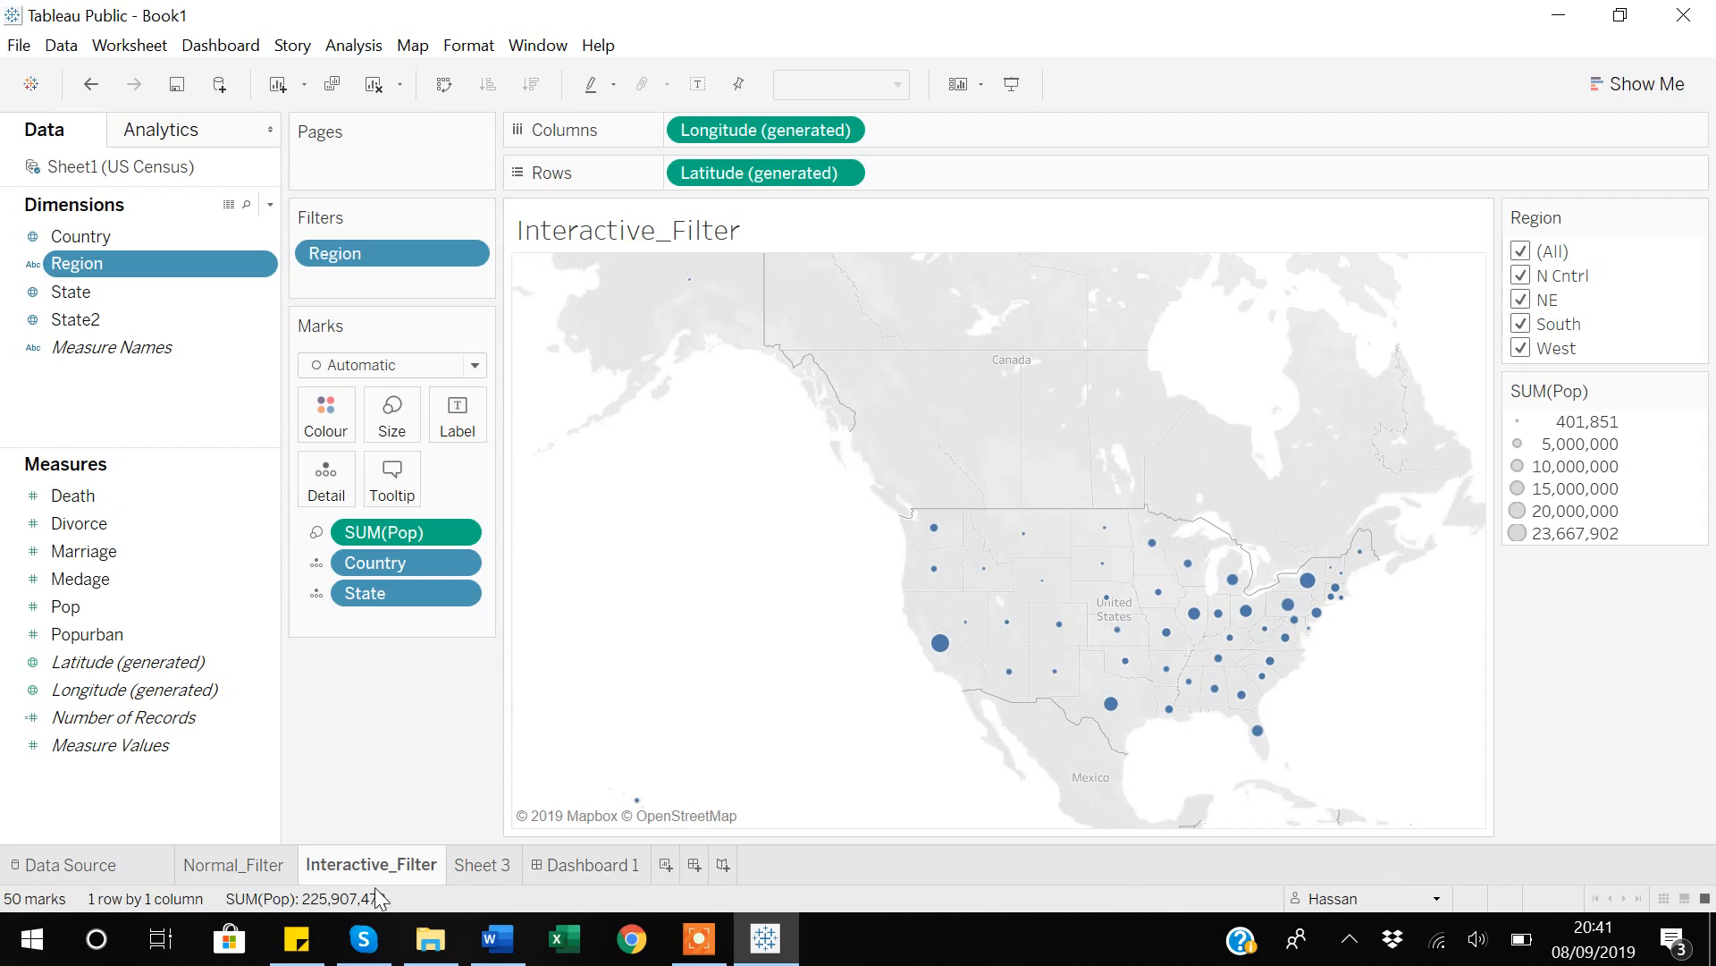
# Add the Interactive_Filter sheet to Dashboard 1 below the Normal_Filter map.
pyautogui.click(599, 870)
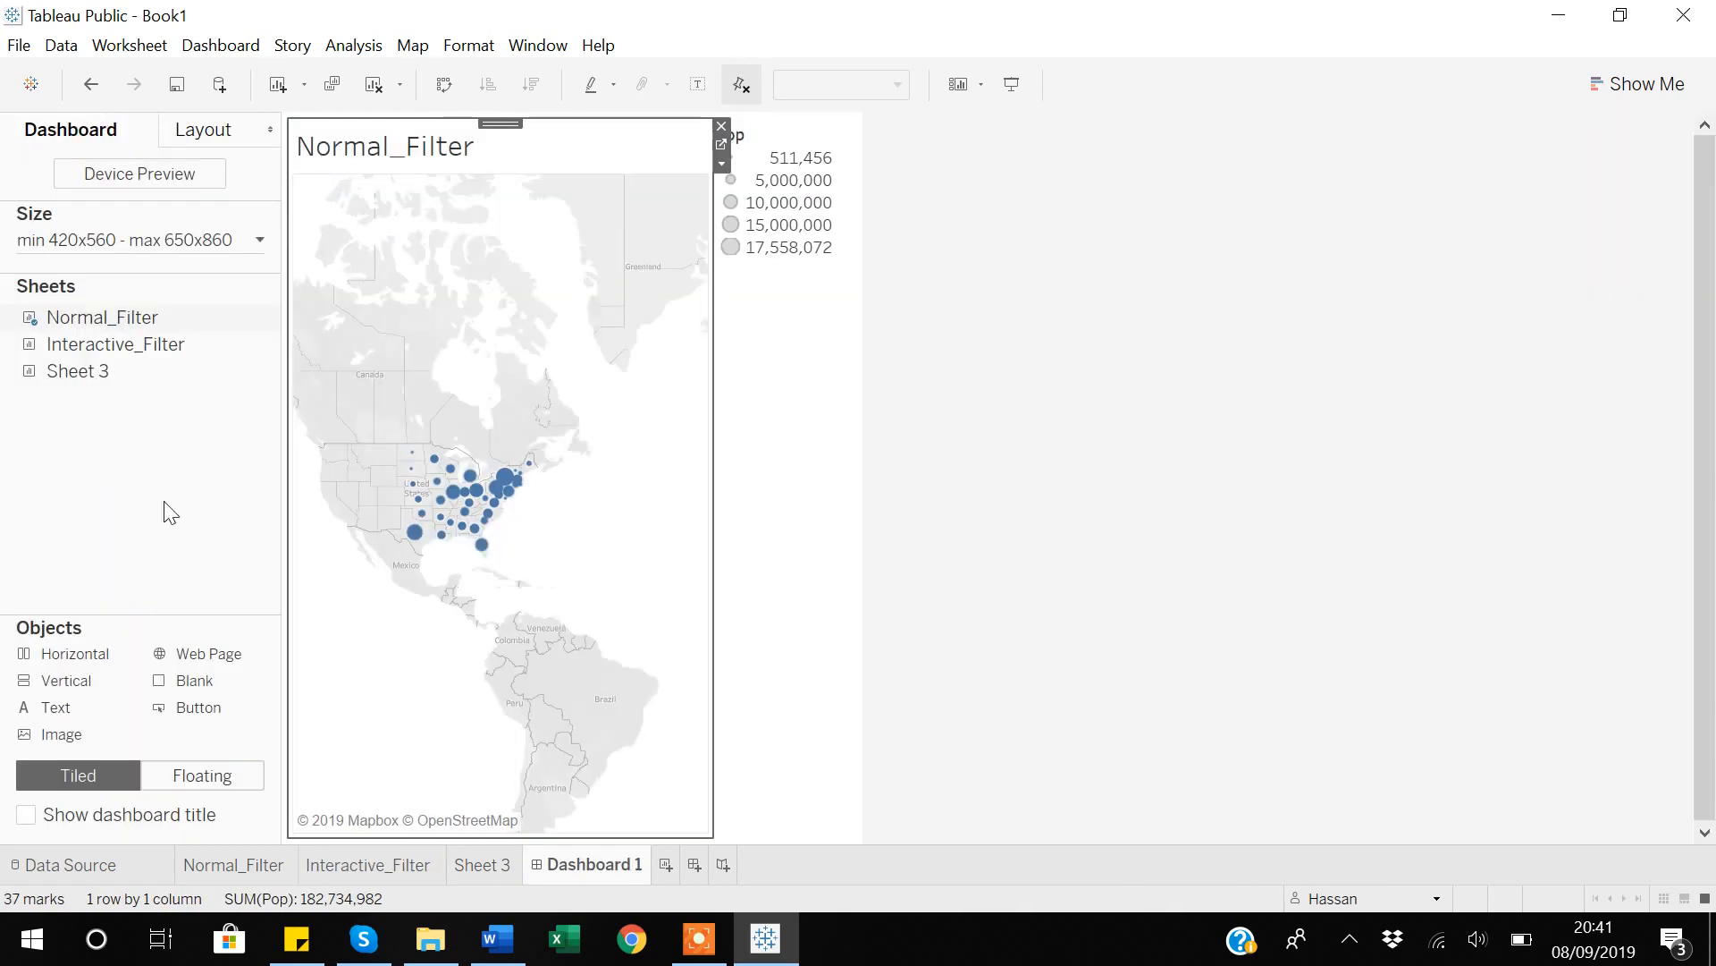
pyautogui.moveTo(111, 356)
pyautogui.moveTo(107, 344); pyautogui.dragTo(490, 535)
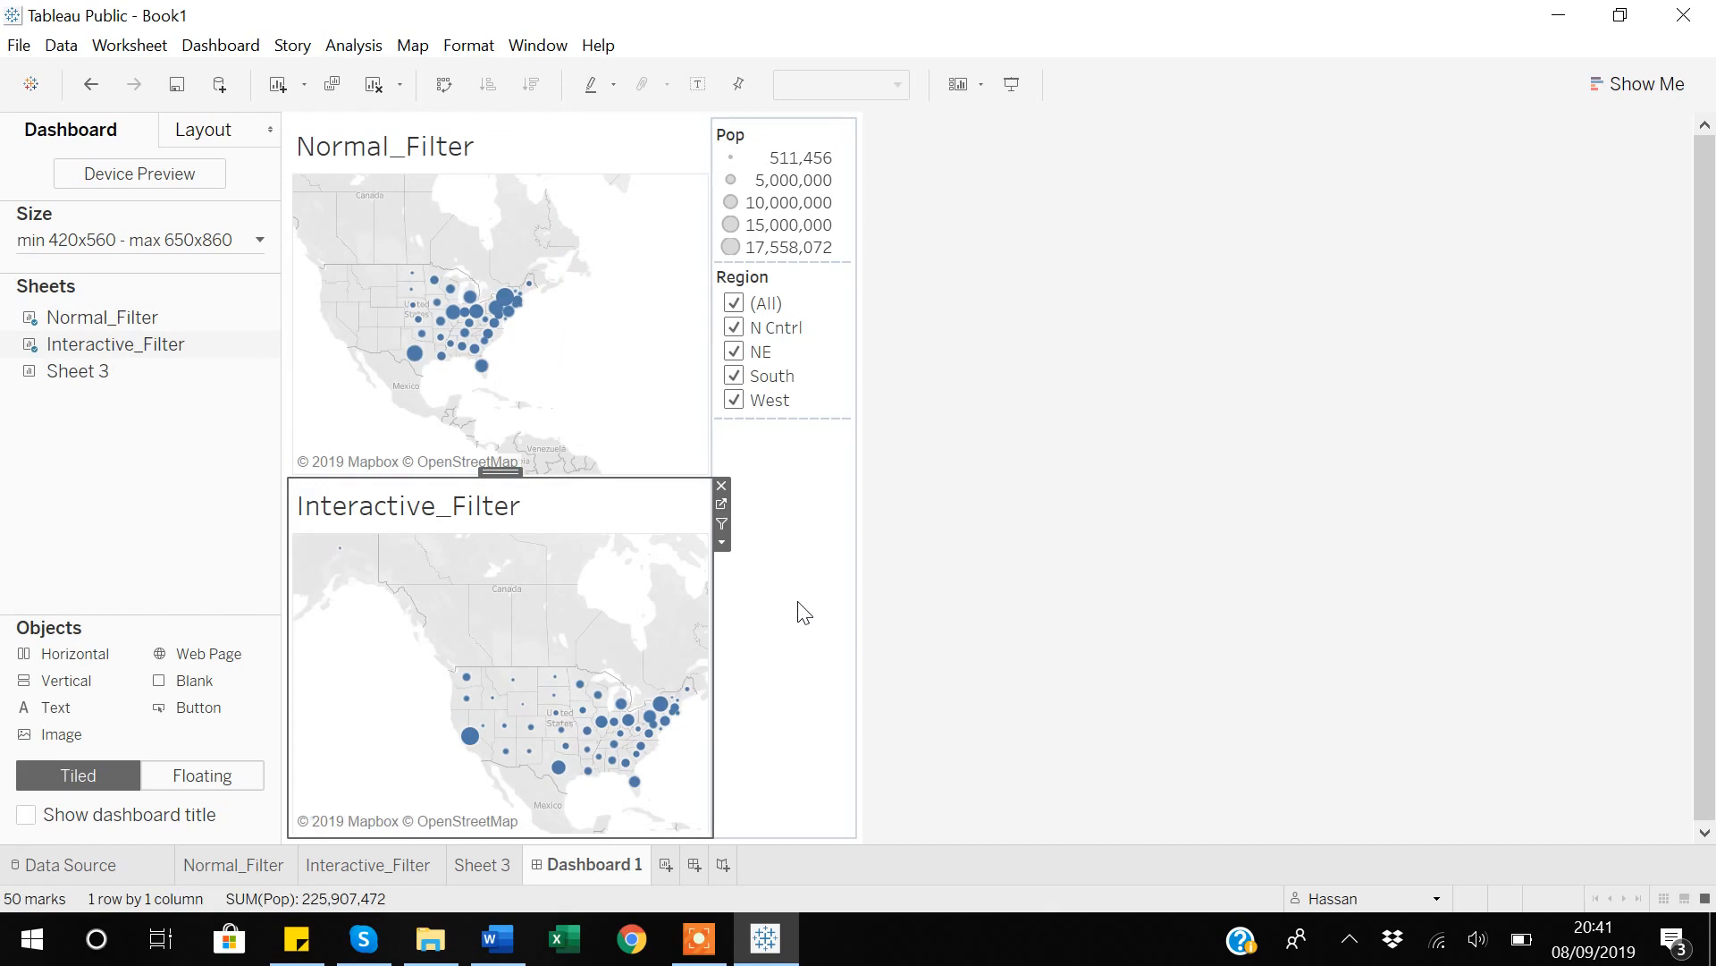
# Test the dashboard's Region filter by leaving only West selected, and reselect every region with the (All) option.
pyautogui.moveTo(657, 733)
pyautogui.click(739, 333)
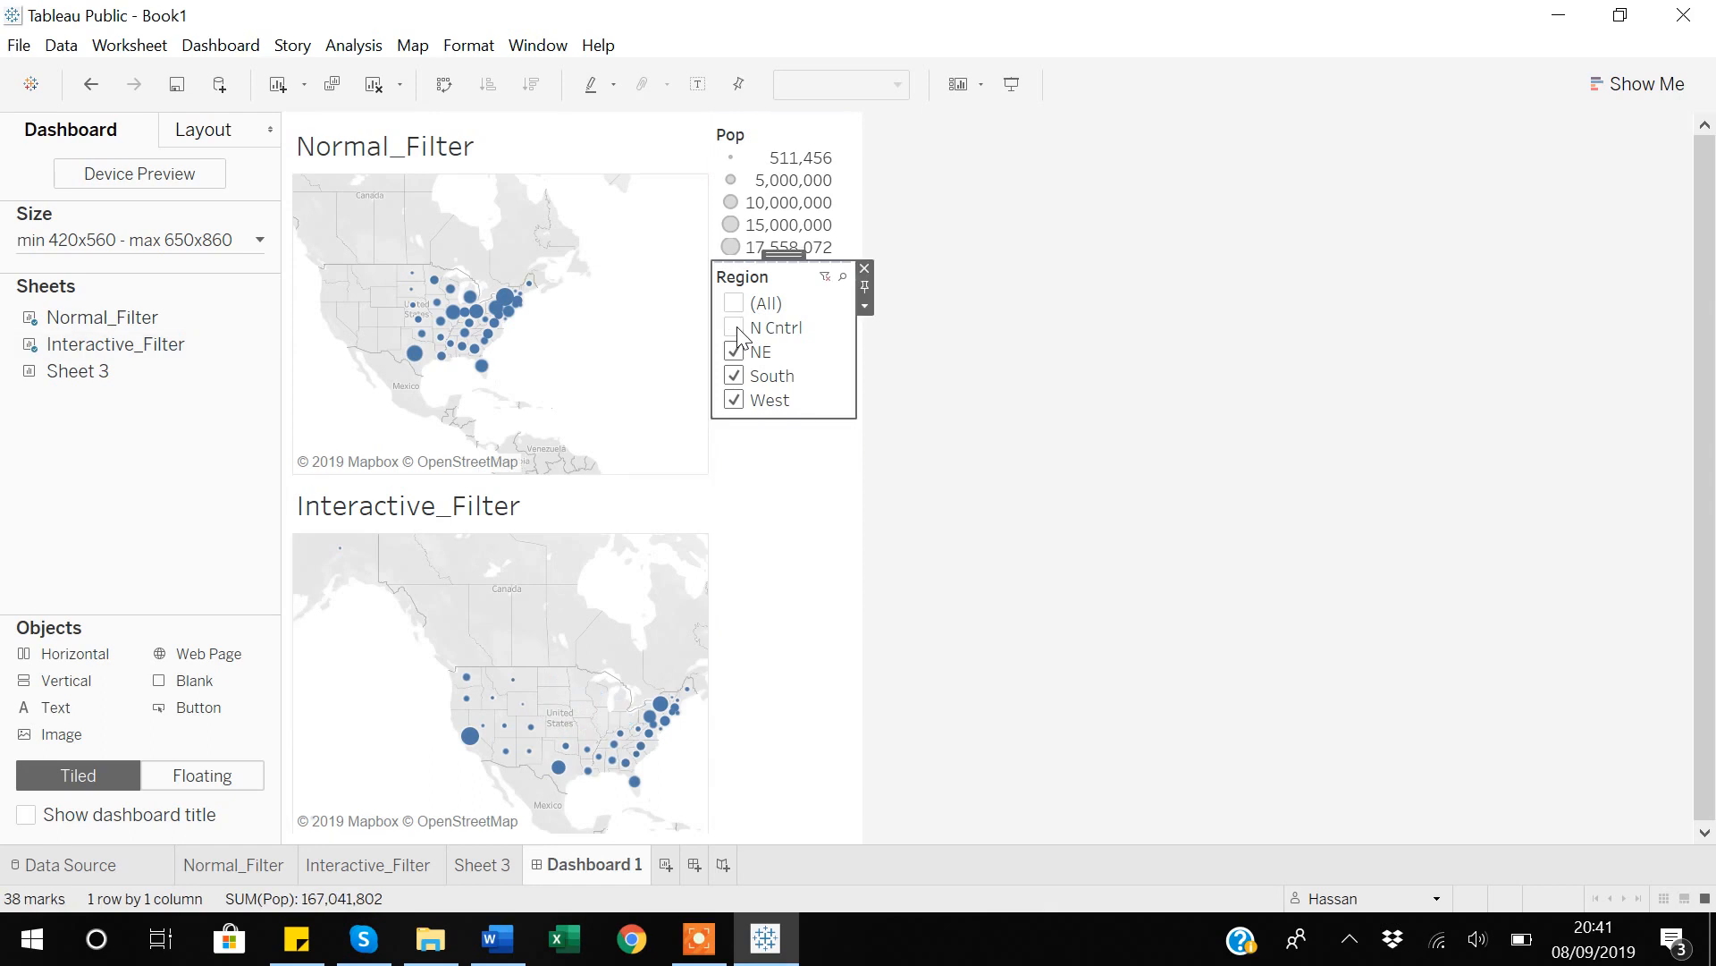
pyautogui.click(737, 353)
pyautogui.click(735, 375)
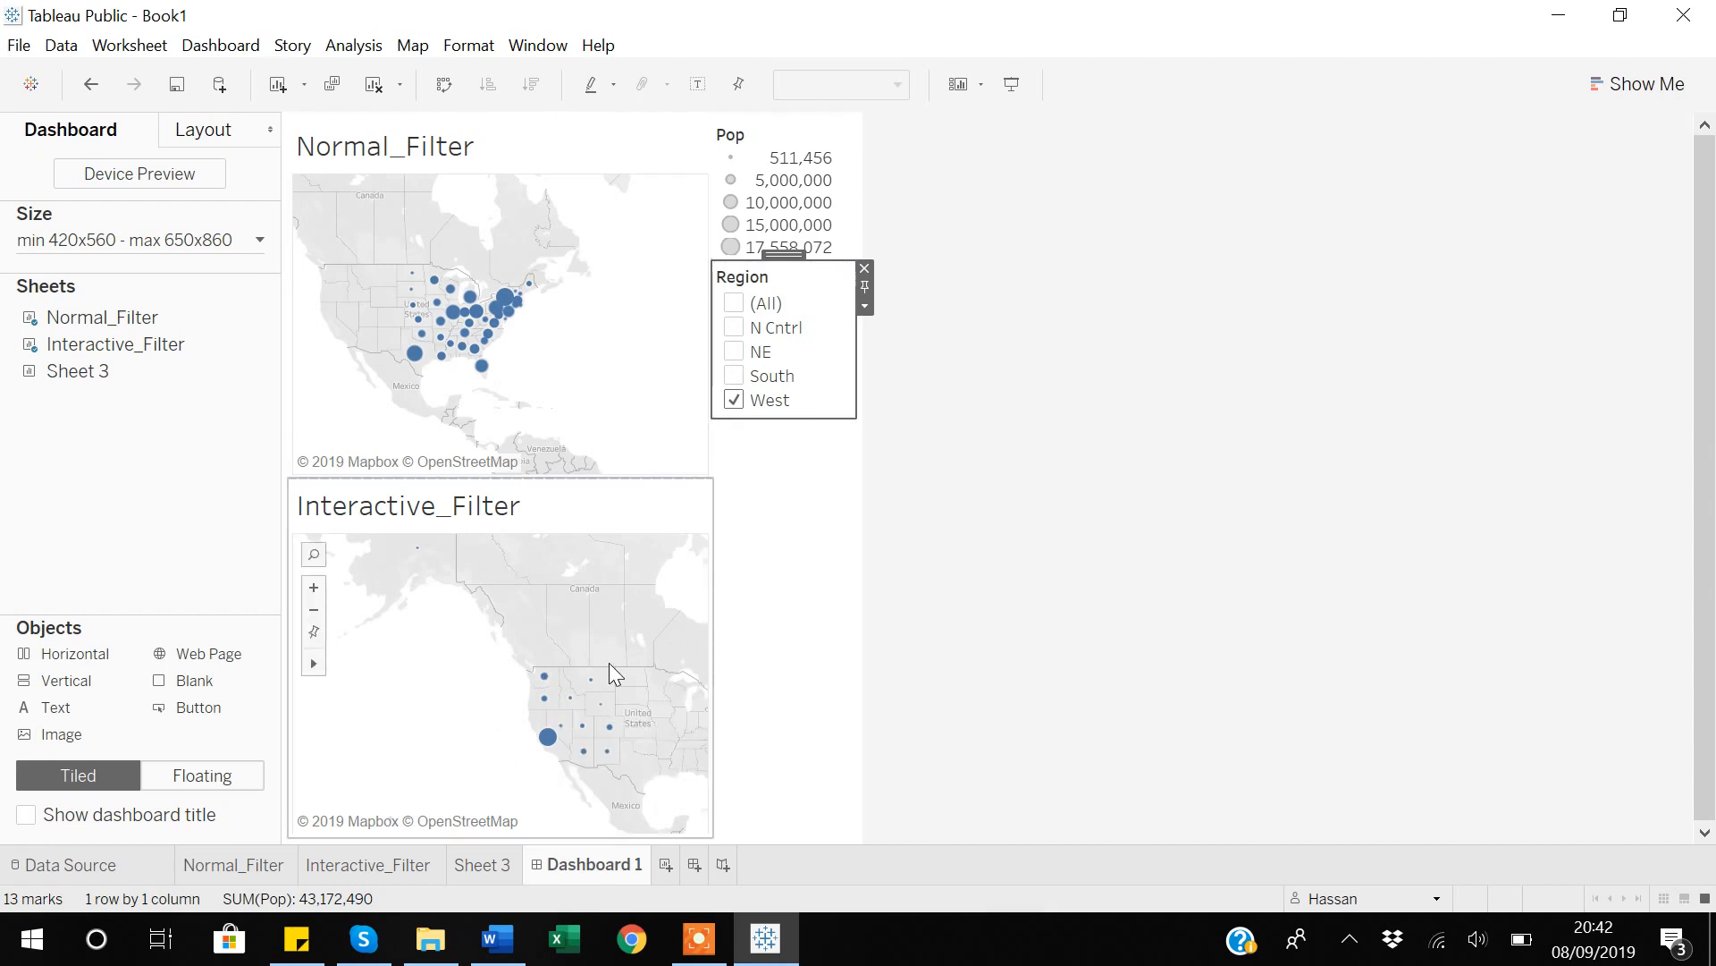
pyautogui.click(737, 305)
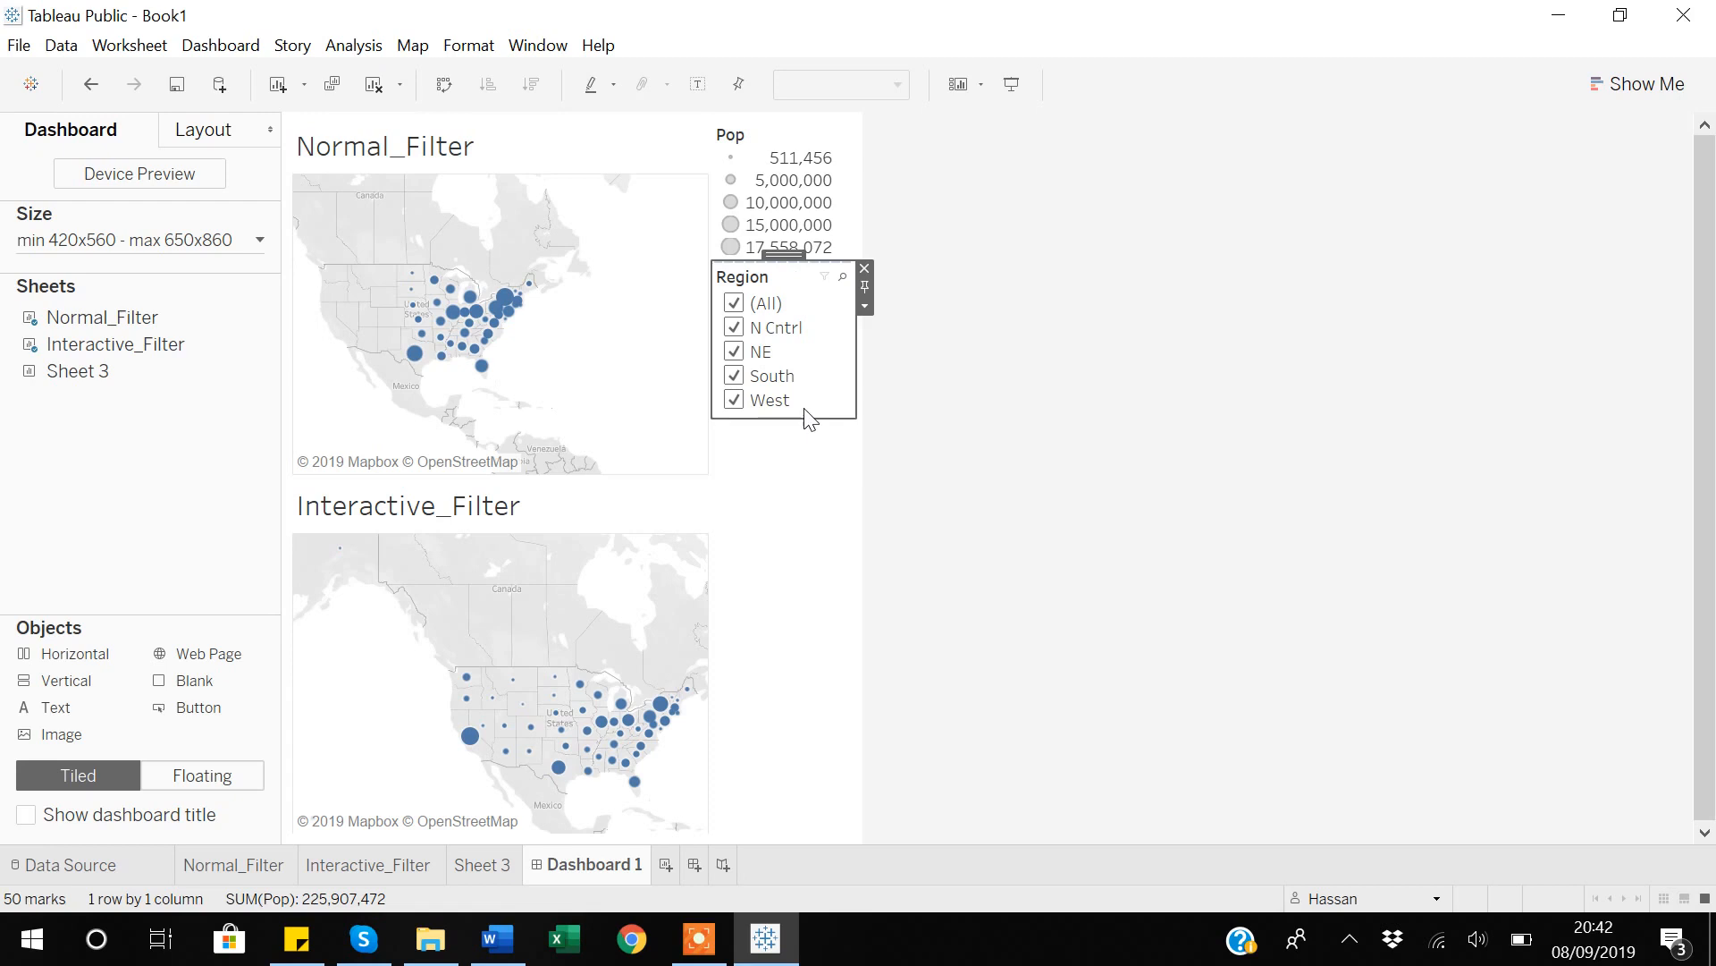
# Narrow the dashboard's Region filter to West once more by deselecting N Cntrl, NE and South, and clear the filter.
pyautogui.moveTo(784, 257); pyautogui.dragTo(767, 577)
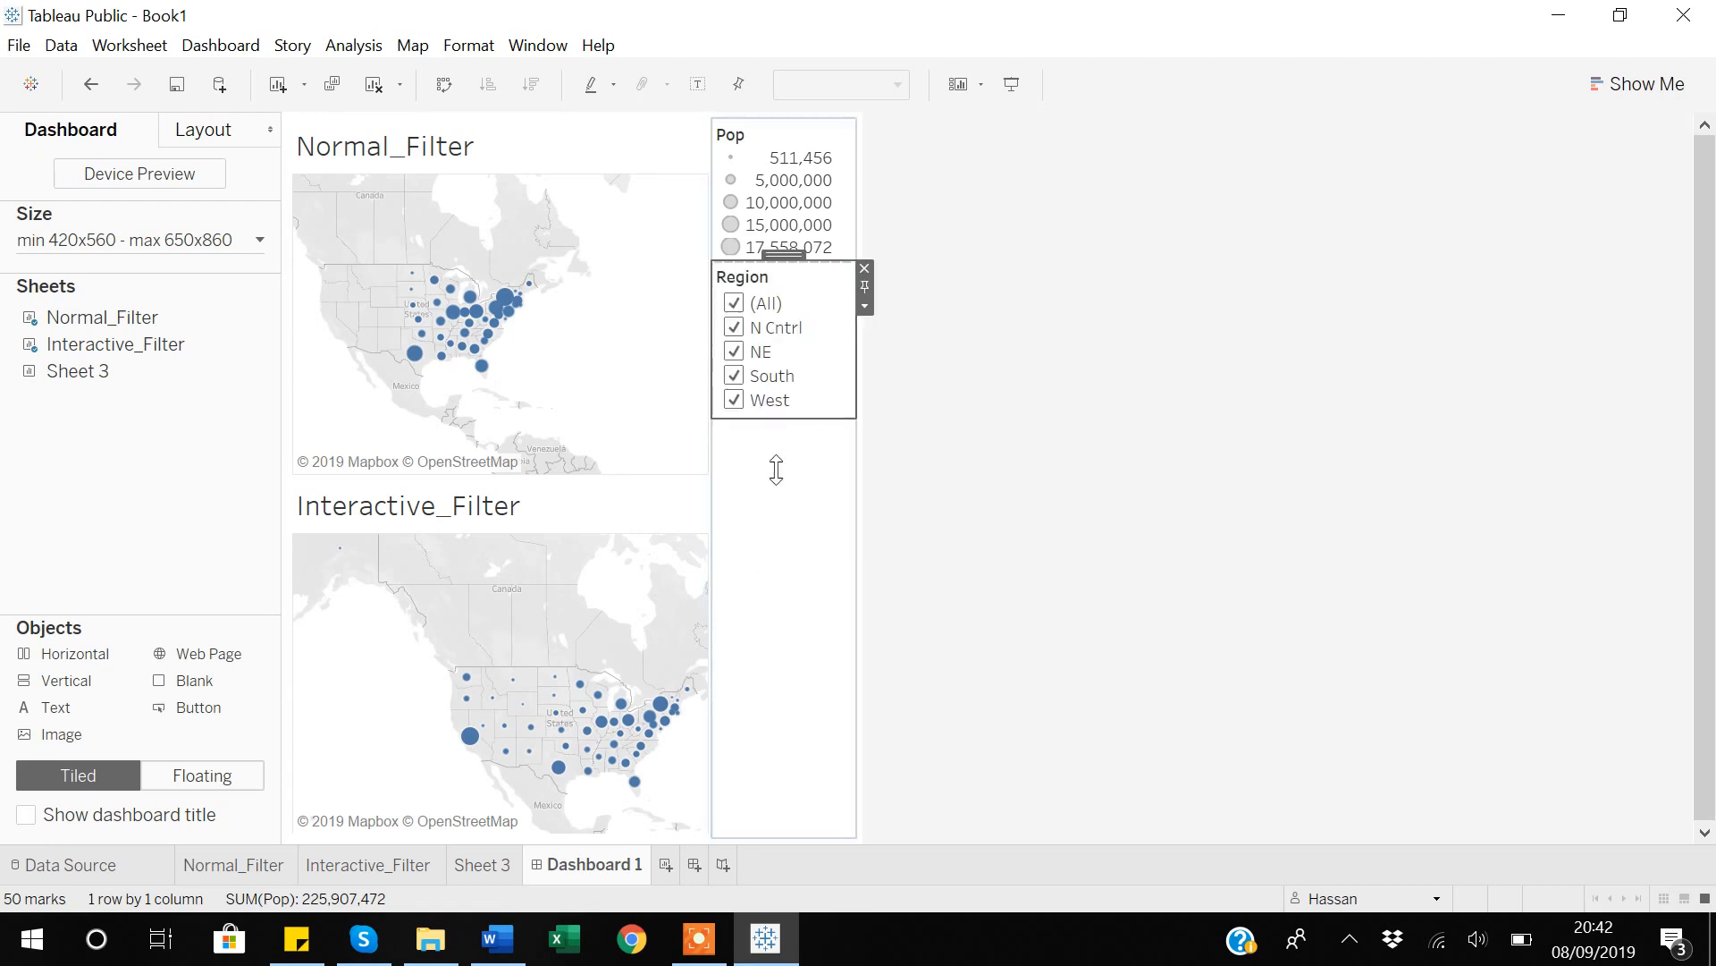
pyautogui.click(734, 327)
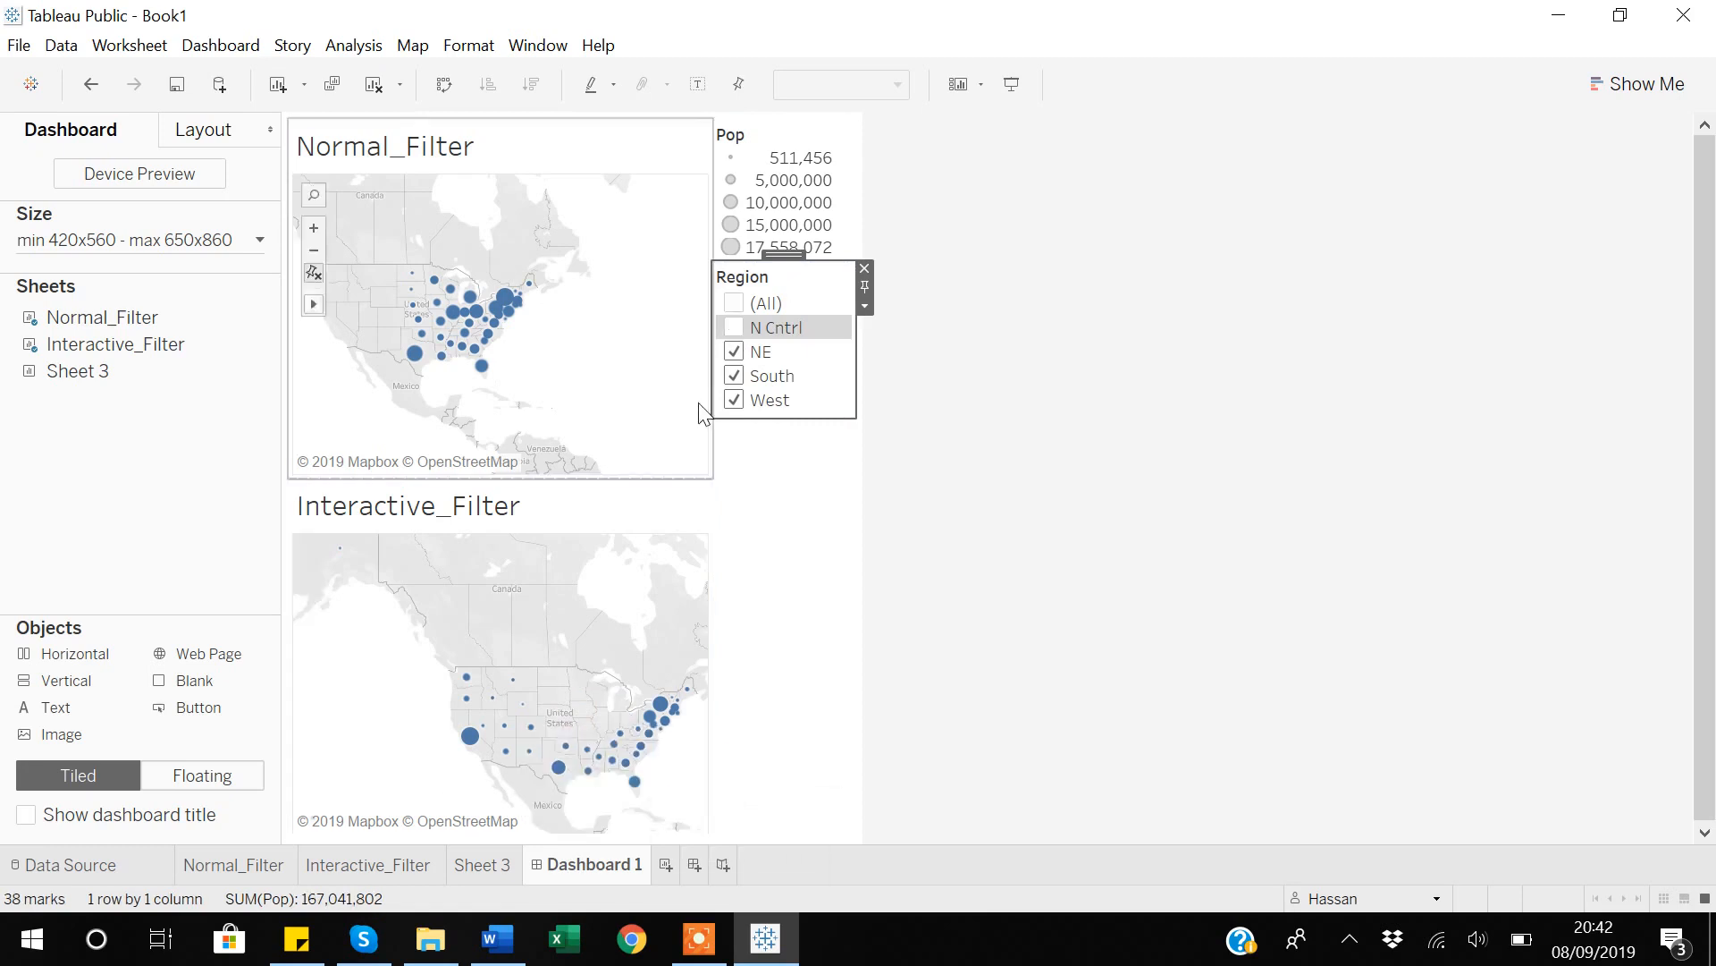
pyautogui.click(734, 352)
pyautogui.click(734, 376)
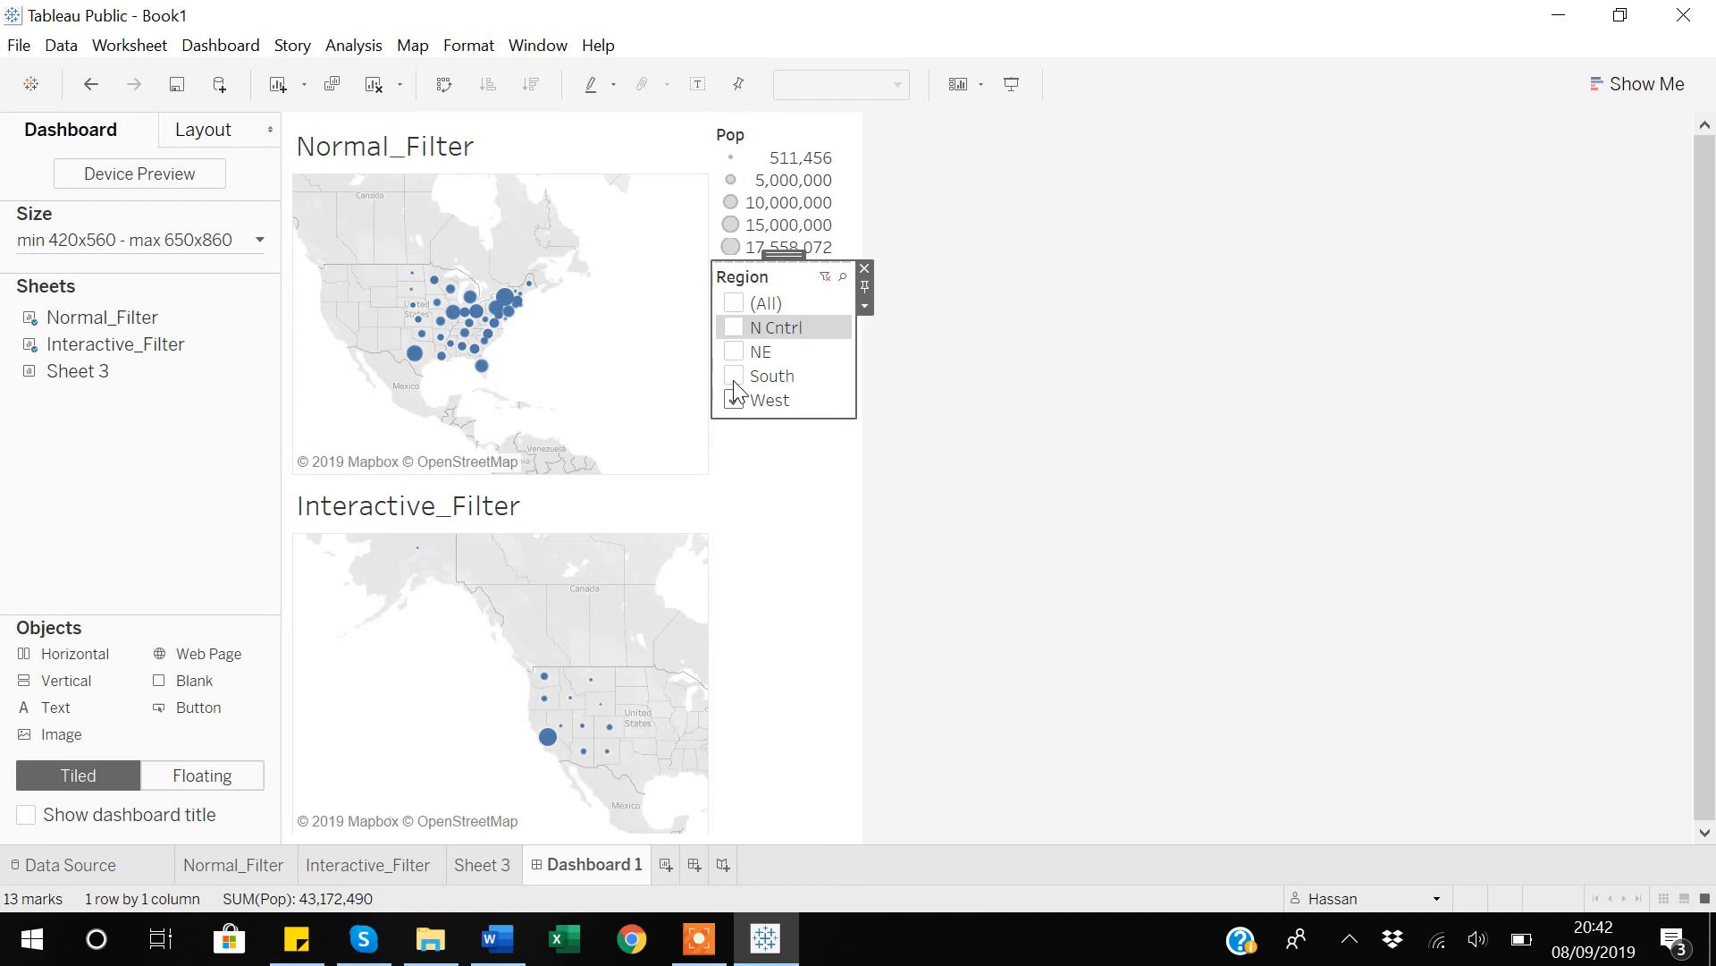
pyautogui.click(826, 277)
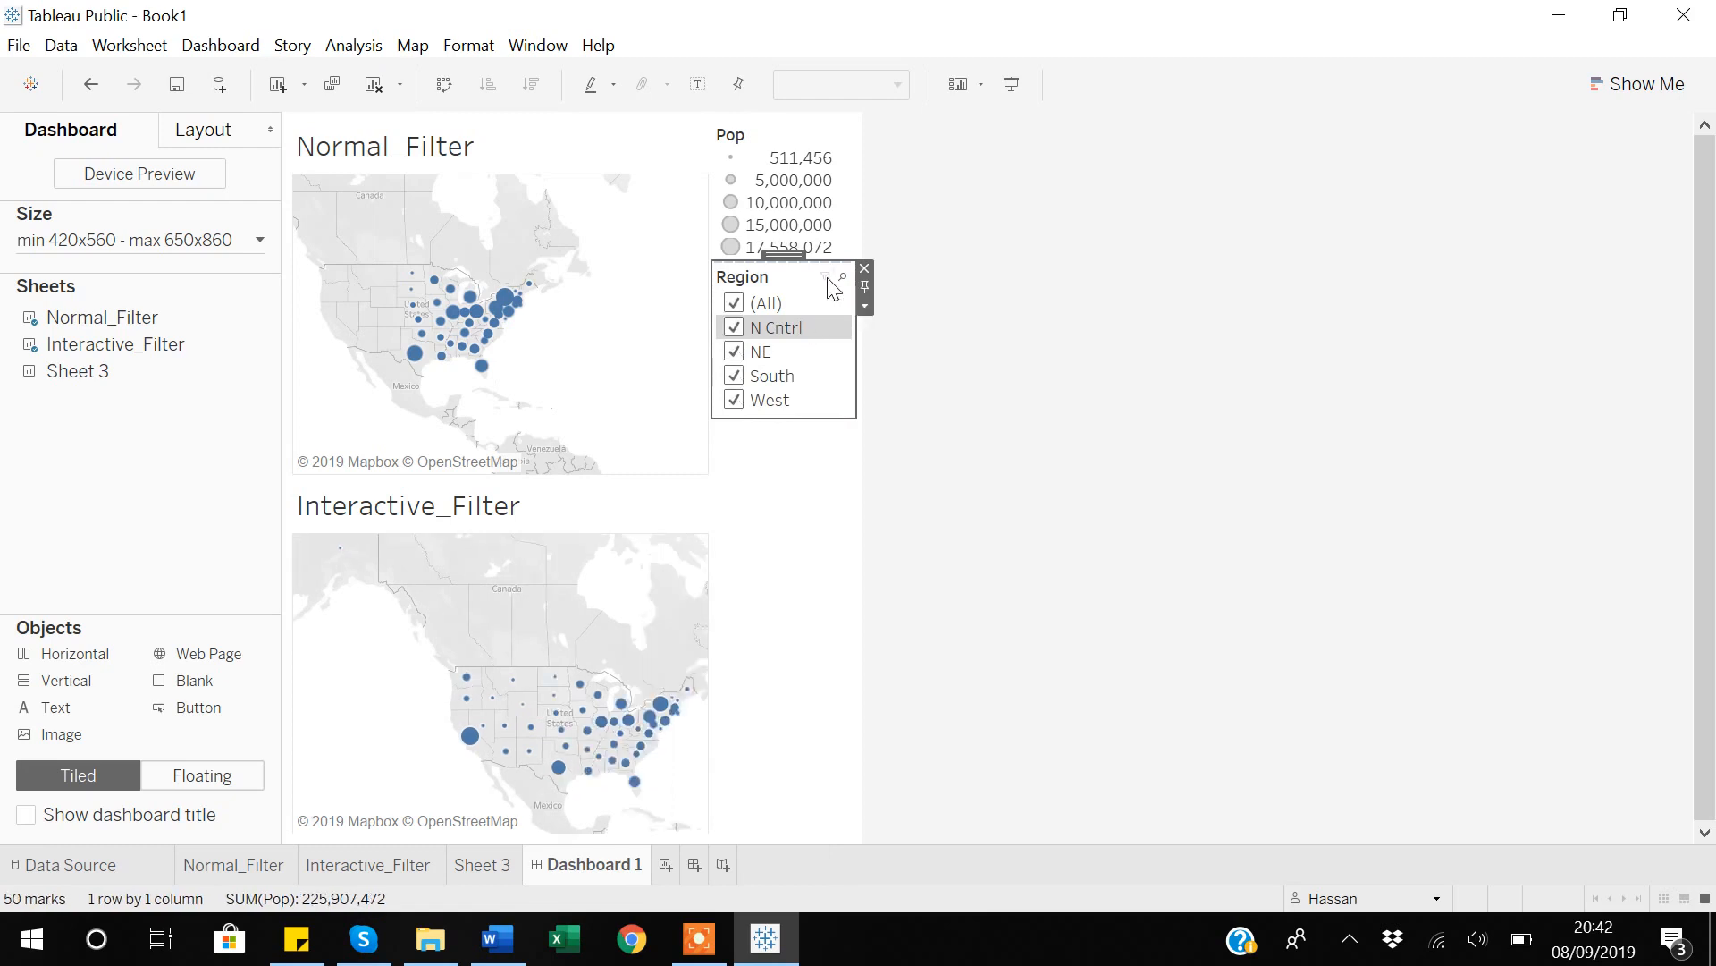
# Remove the Region filter from the Interactive_Filter worksheet.
pyautogui.click(358, 871)
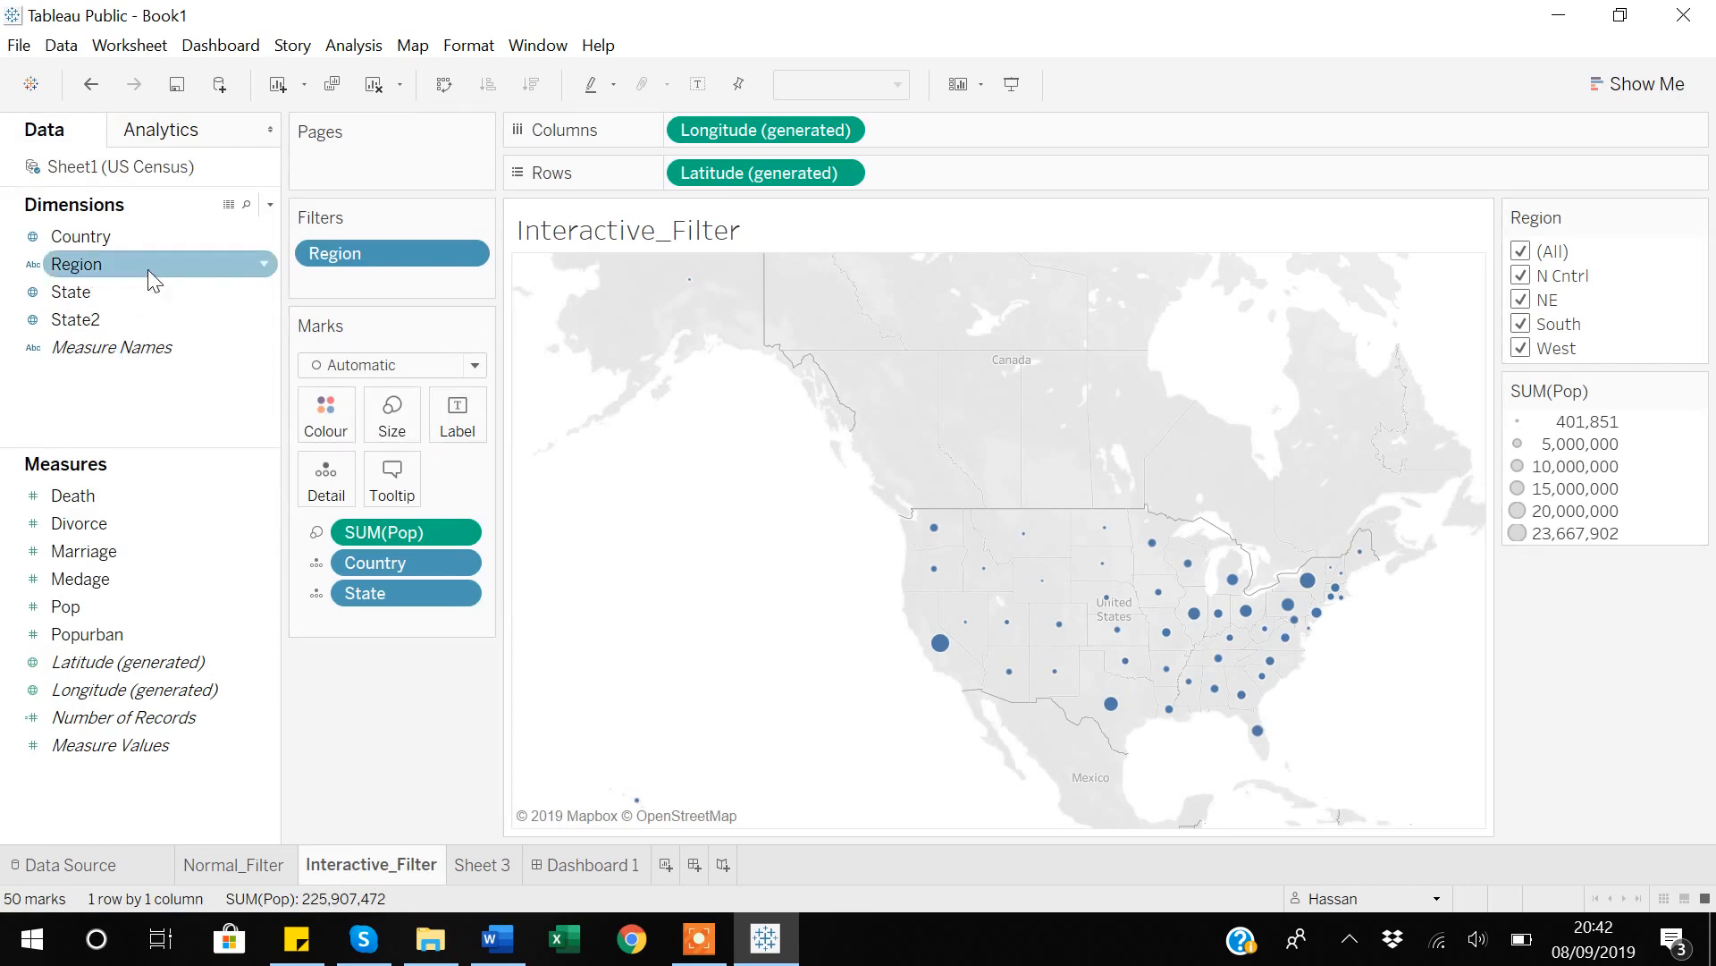
pyautogui.click(265, 262)
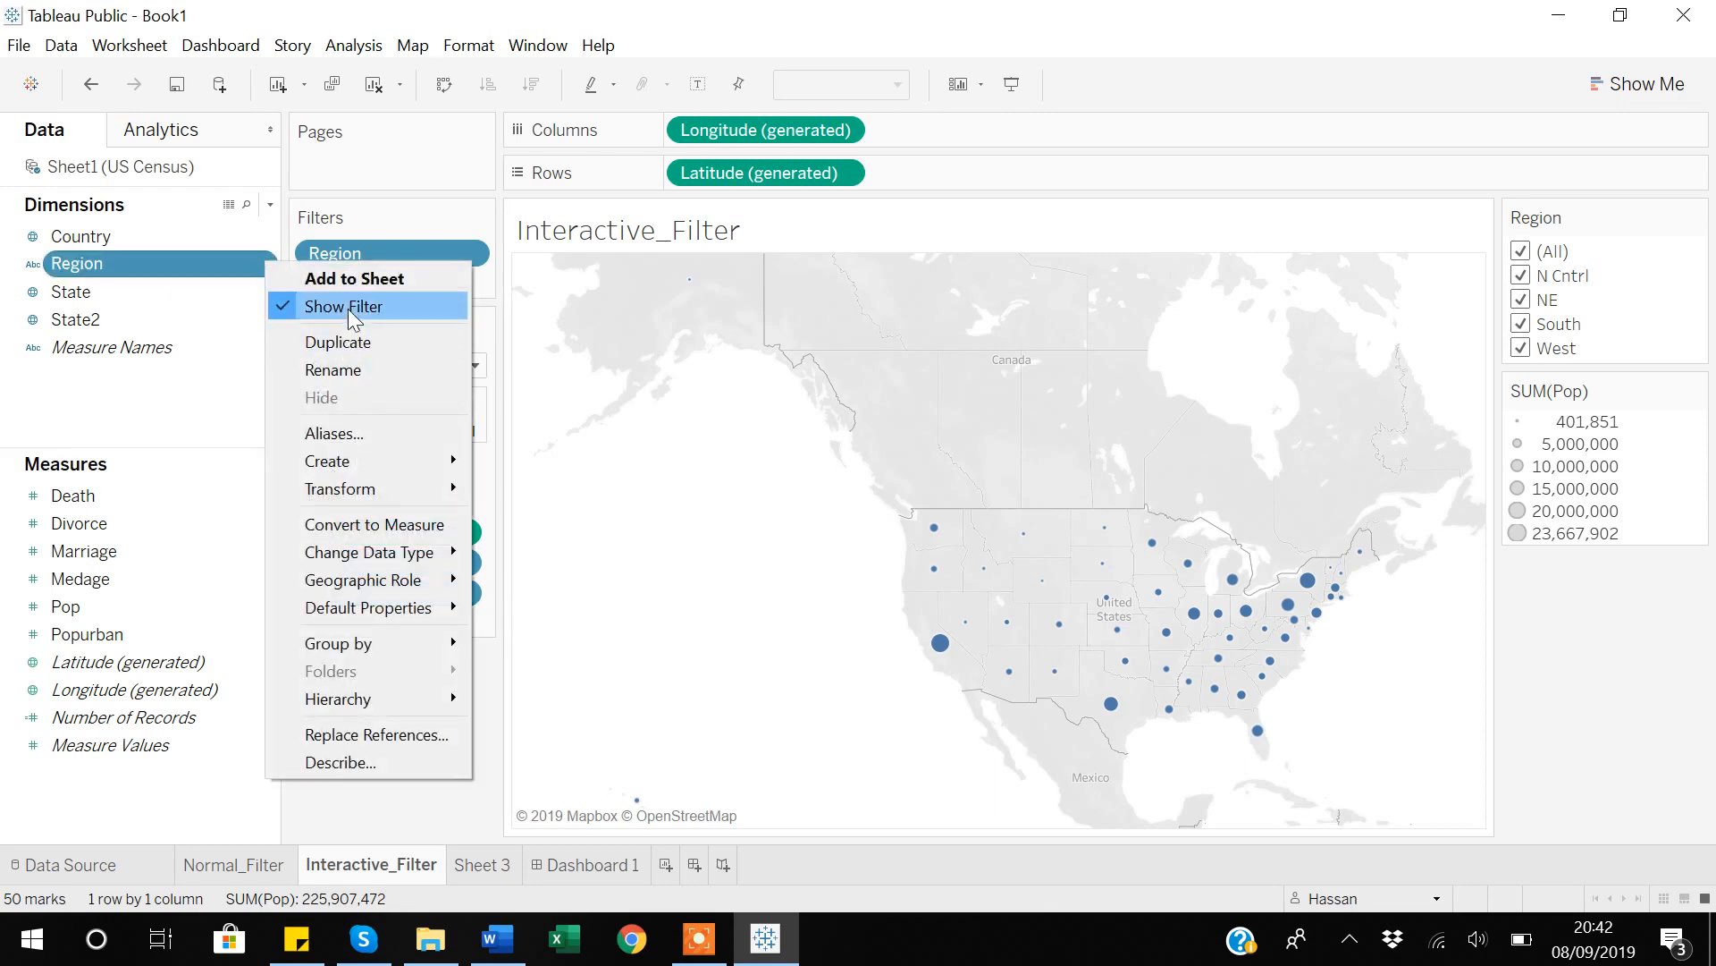
pyautogui.click(312, 812)
pyautogui.moveTo(404, 261); pyautogui.dragTo(416, 762)
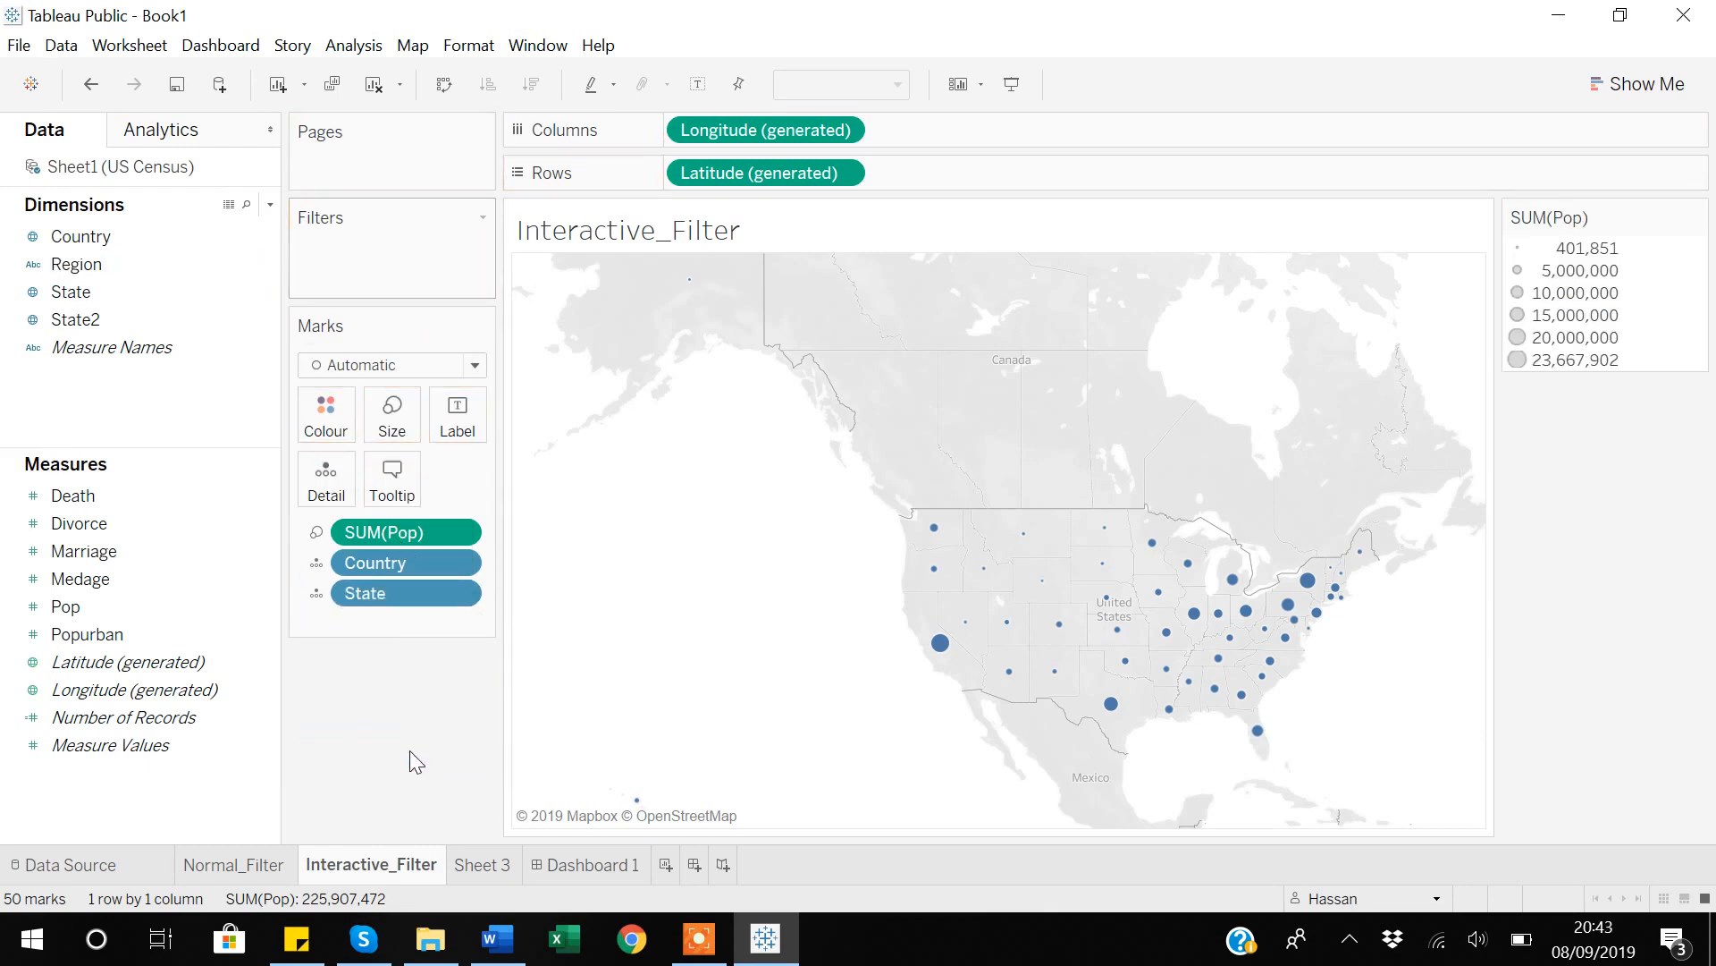
# Add Region as a filter on the worksheet with N Cntrl, NE, South and West all selected.
pyautogui.click(155, 318)
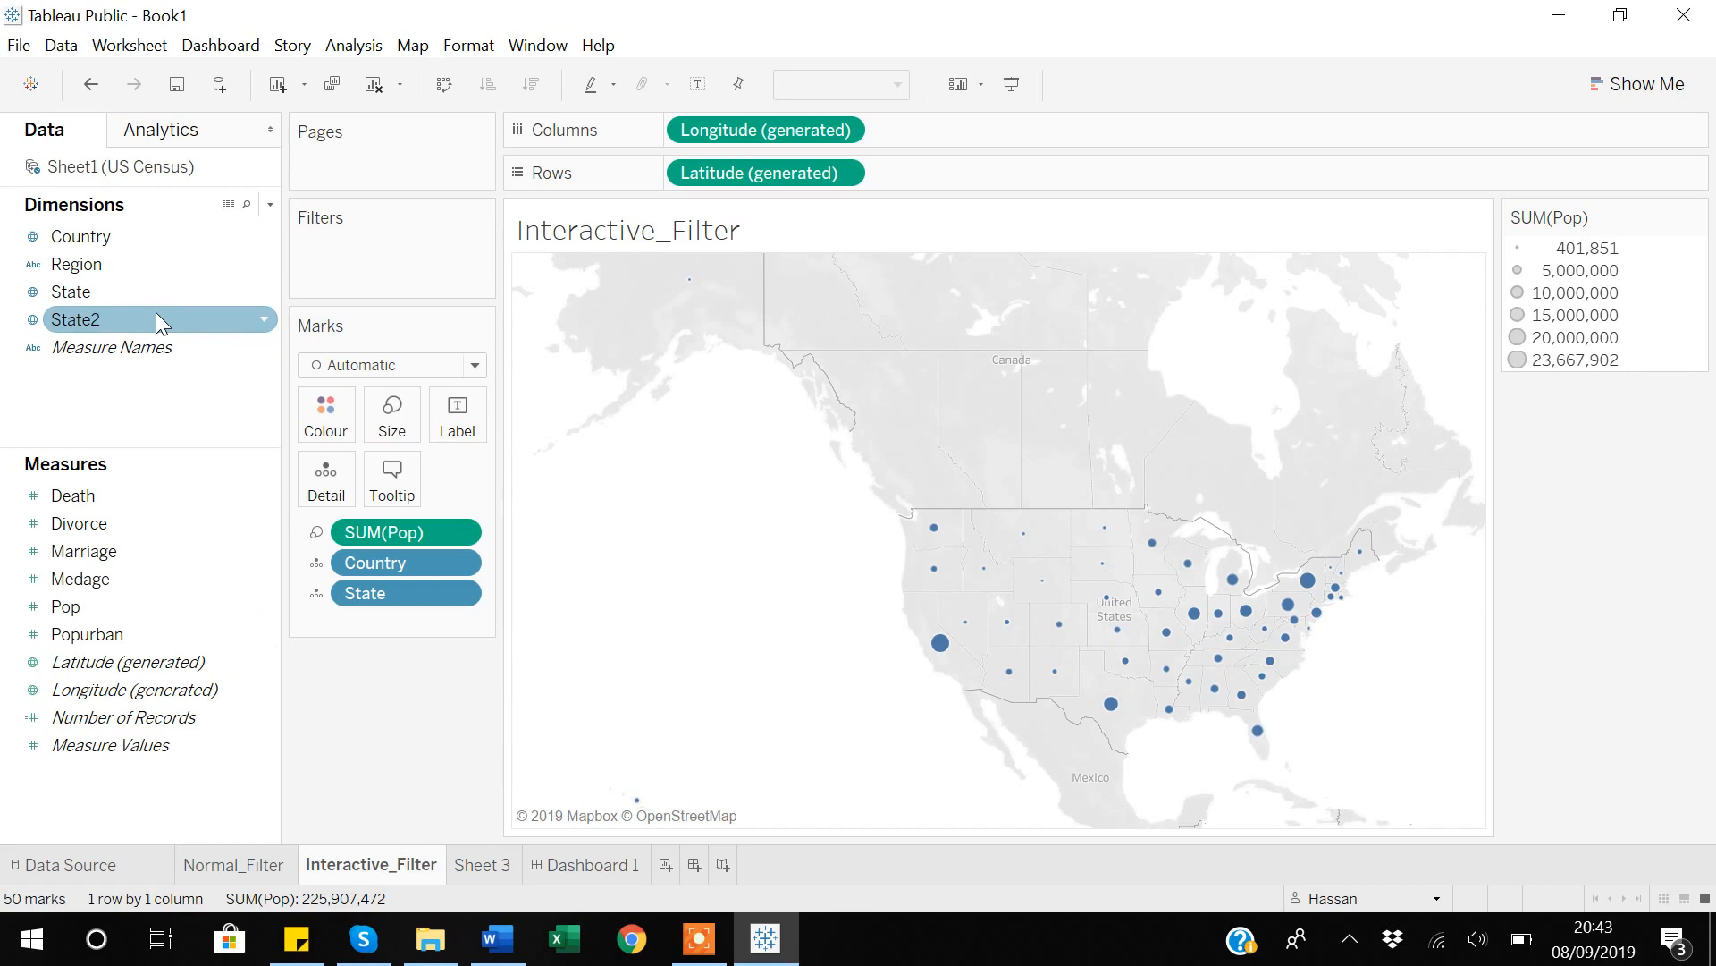
pyautogui.click(69, 270)
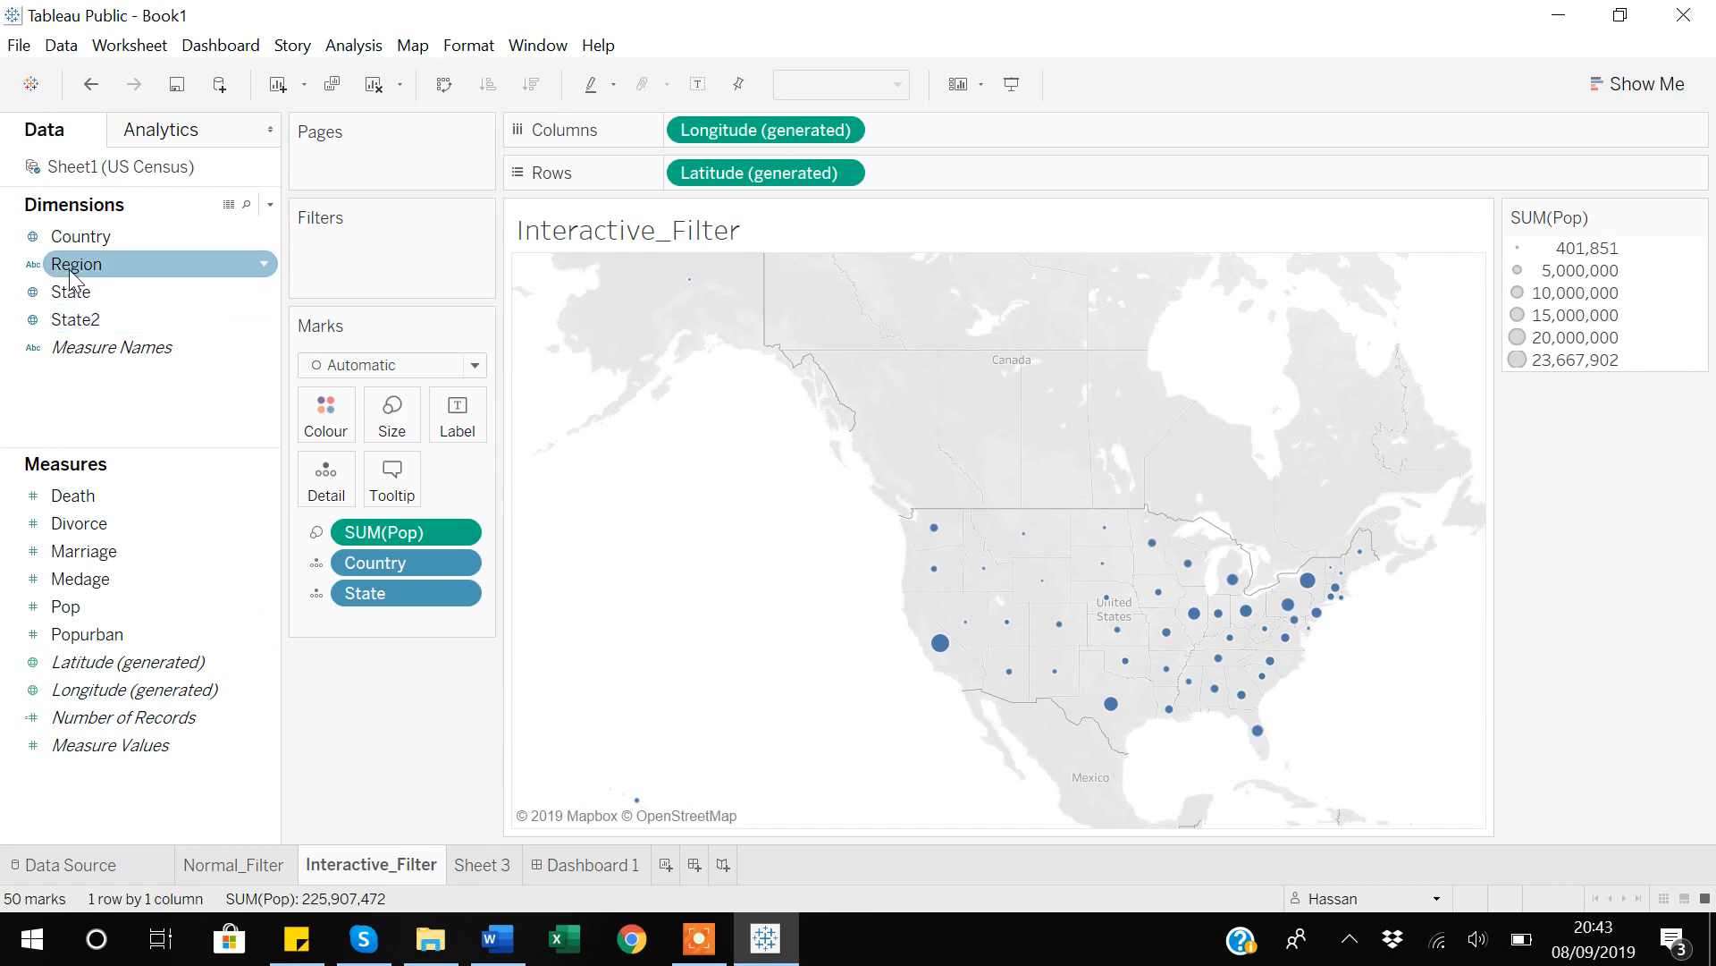
pyautogui.moveTo(68, 270); pyautogui.dragTo(338, 272)
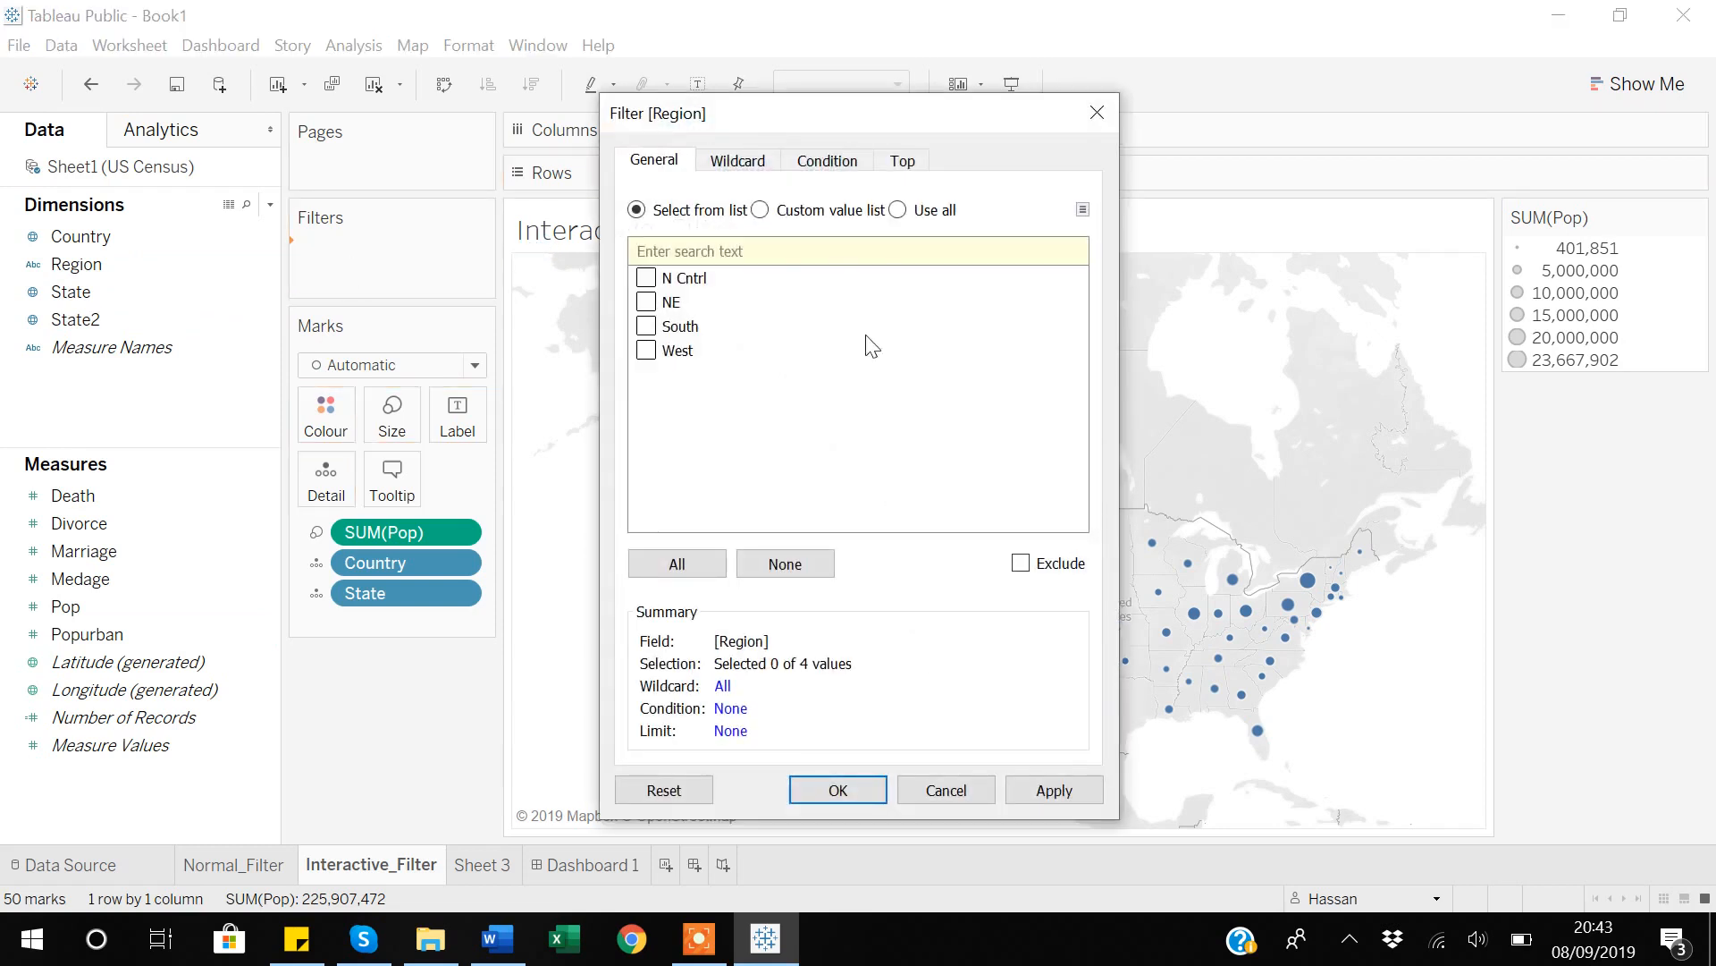
pyautogui.click(646, 279)
pyautogui.click(647, 302)
pyautogui.click(646, 326)
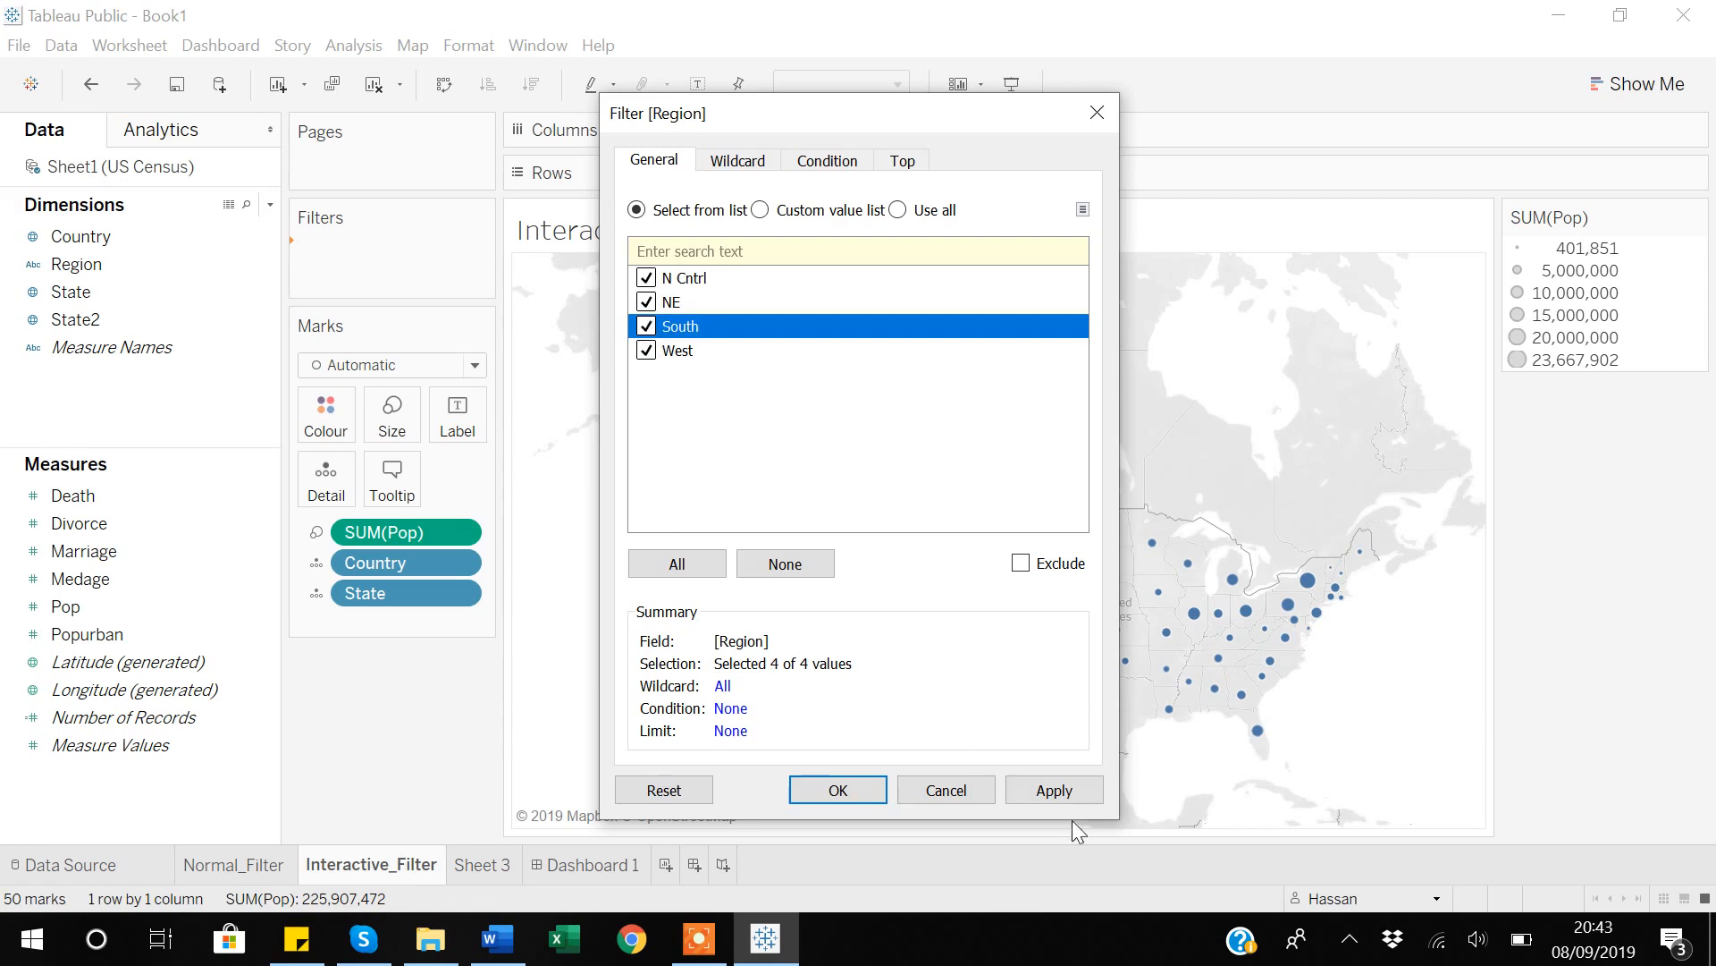
pyautogui.click(1079, 792)
pyautogui.click(792, 793)
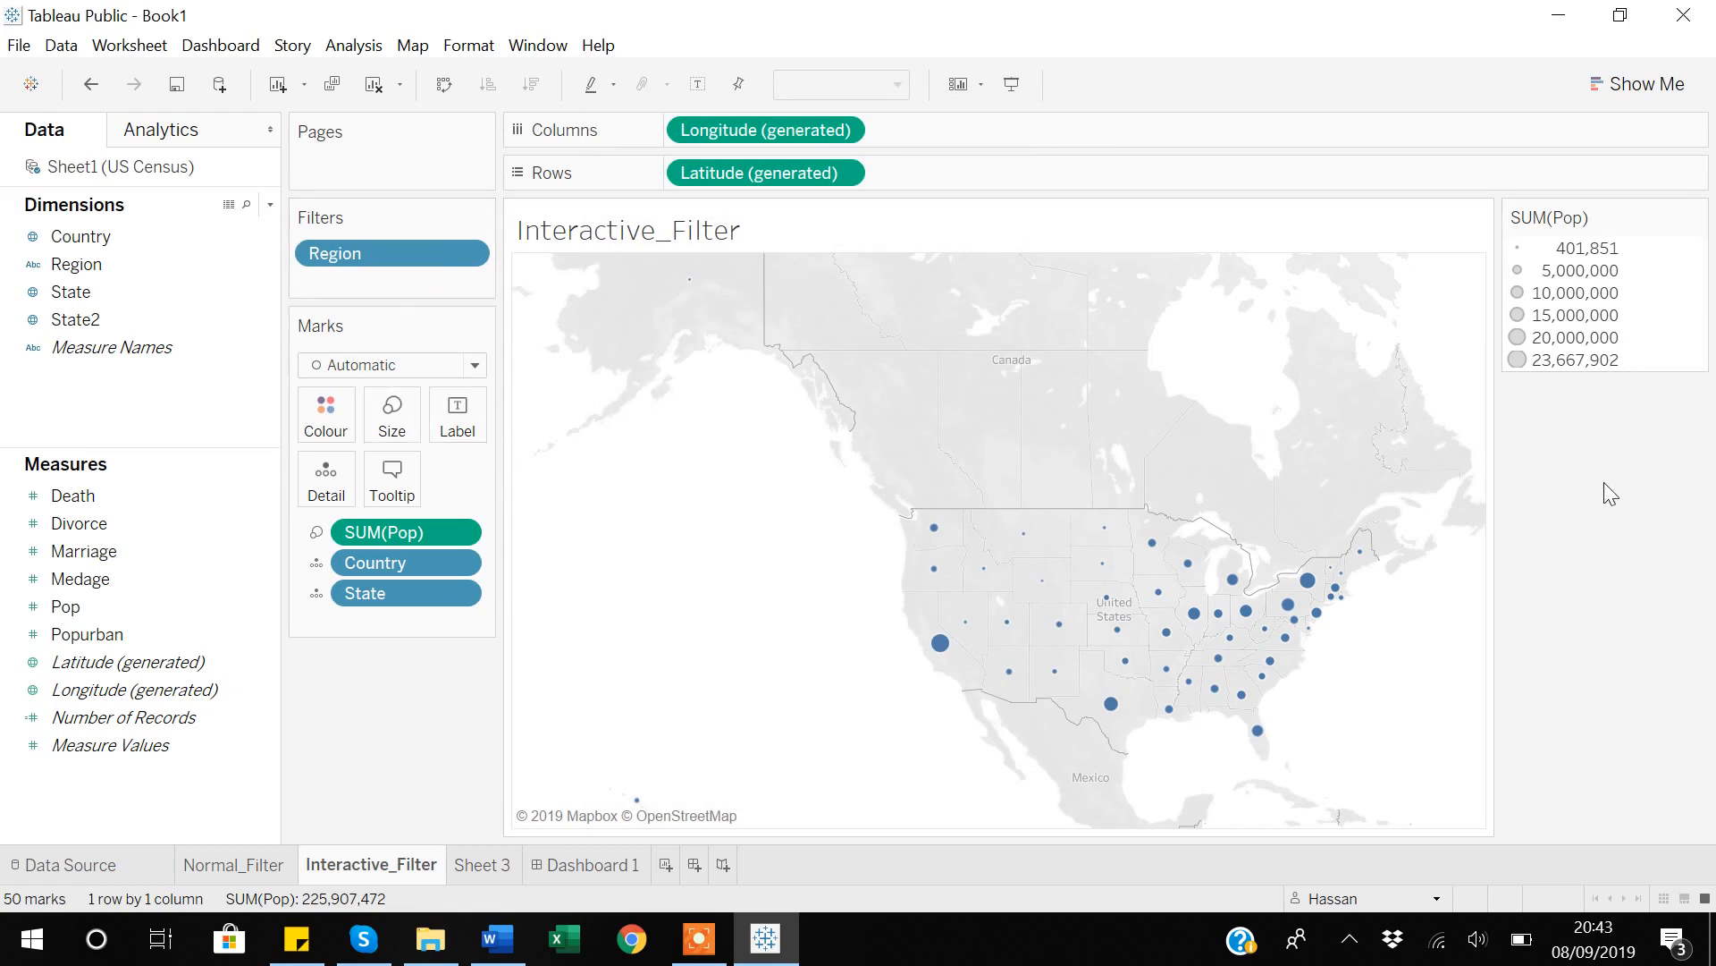
# Show the interactive Region filter control beside the map and review its available display options.
pyautogui.click(466, 254)
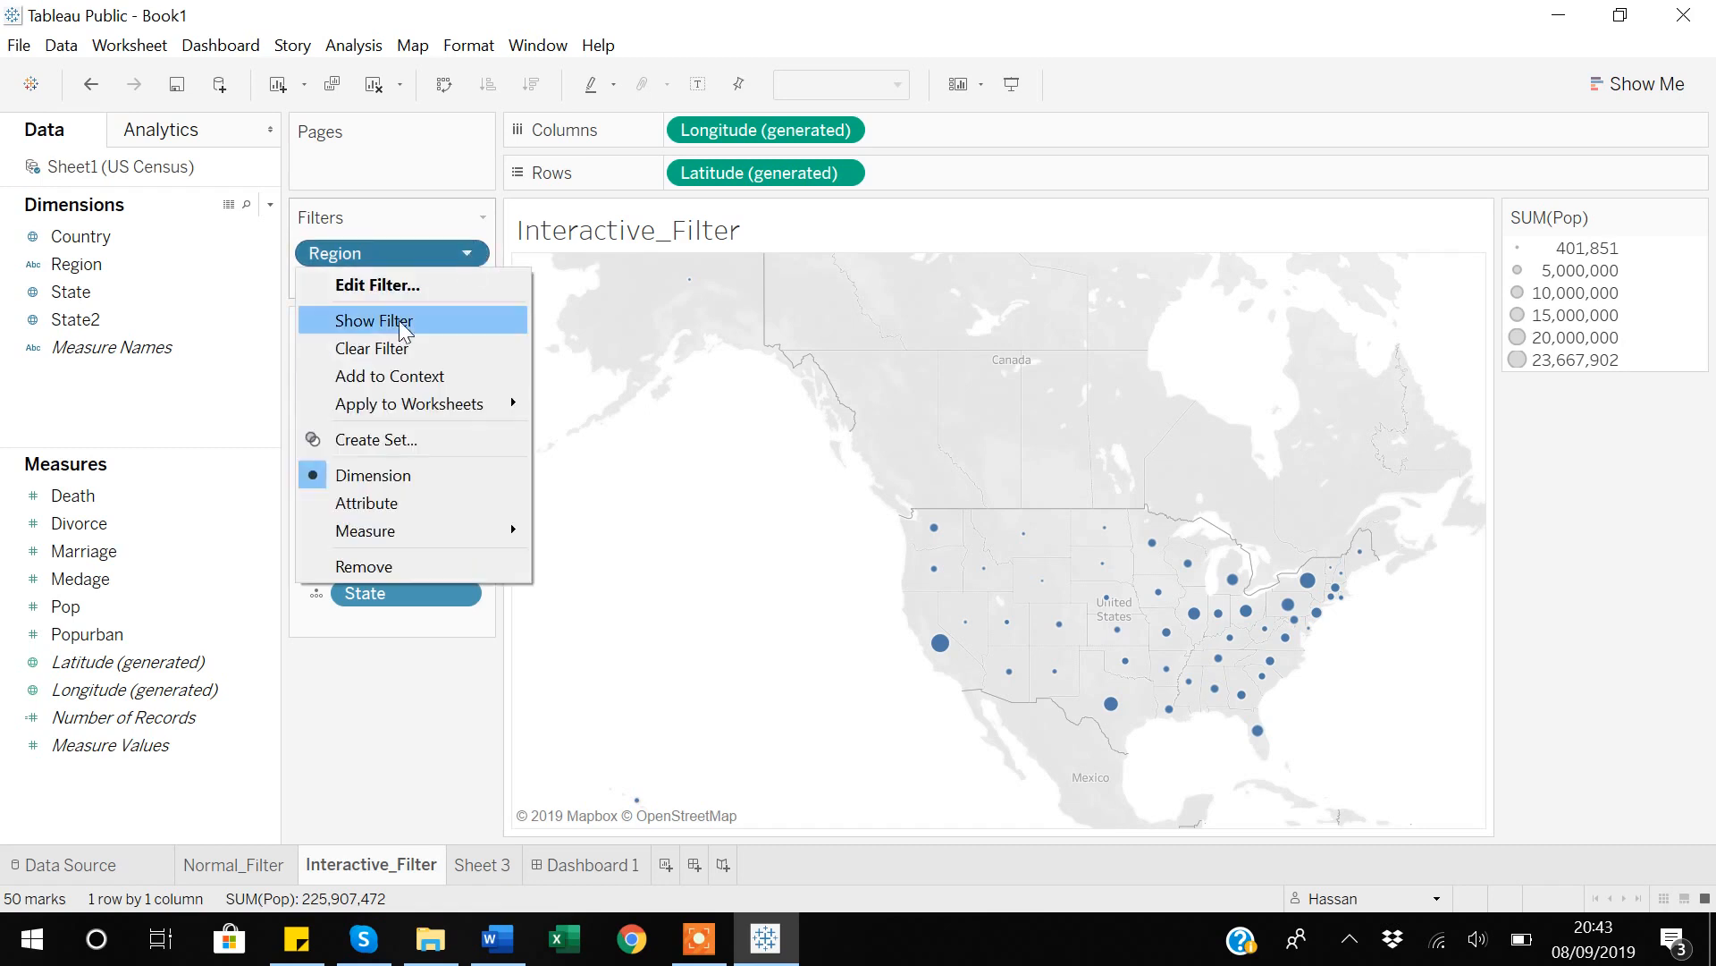
pyautogui.click(385, 327)
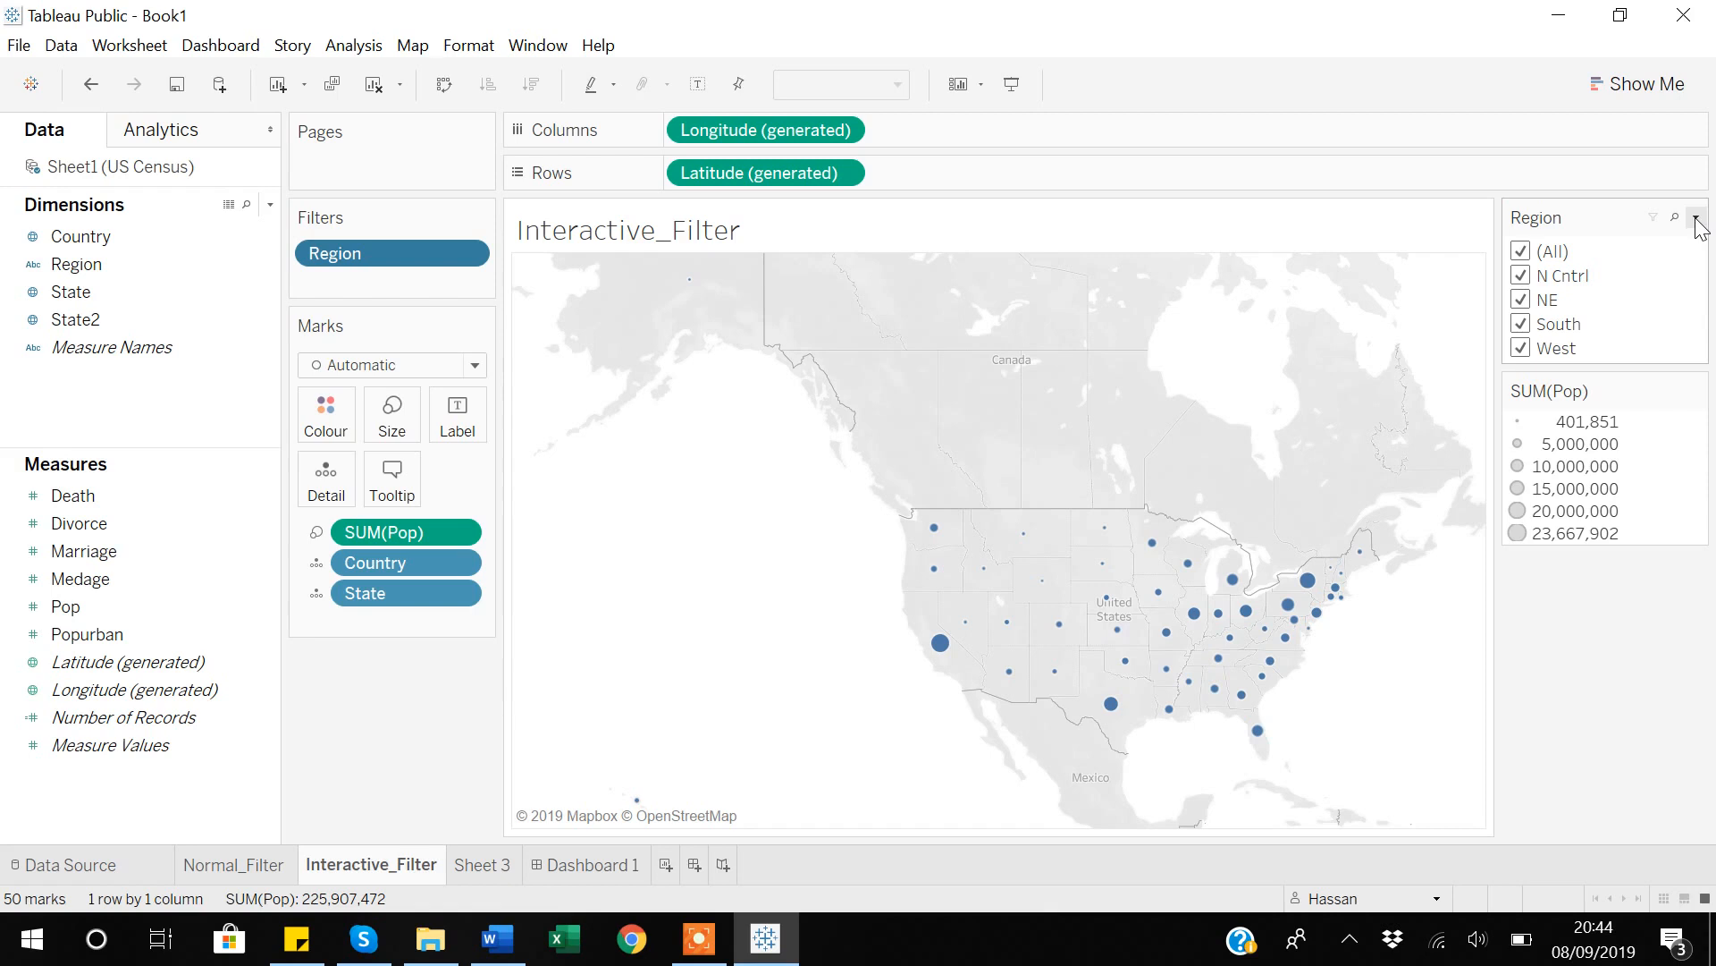
pyautogui.click(1696, 218)
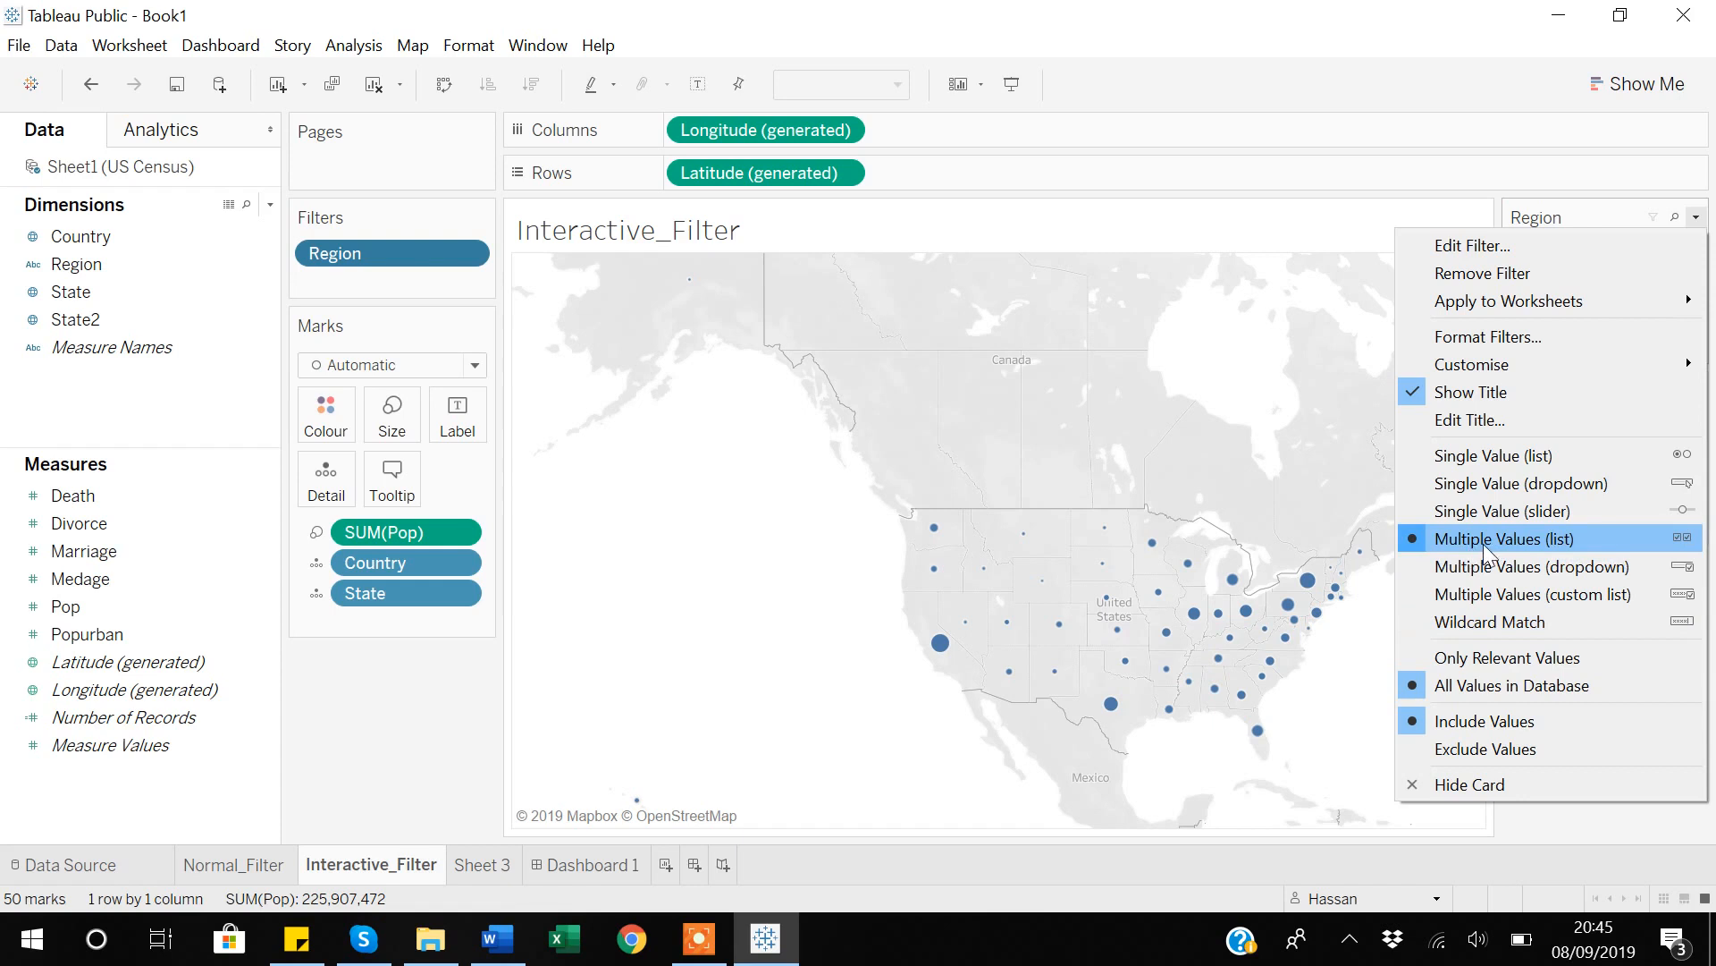
pyautogui.click(1368, 683)
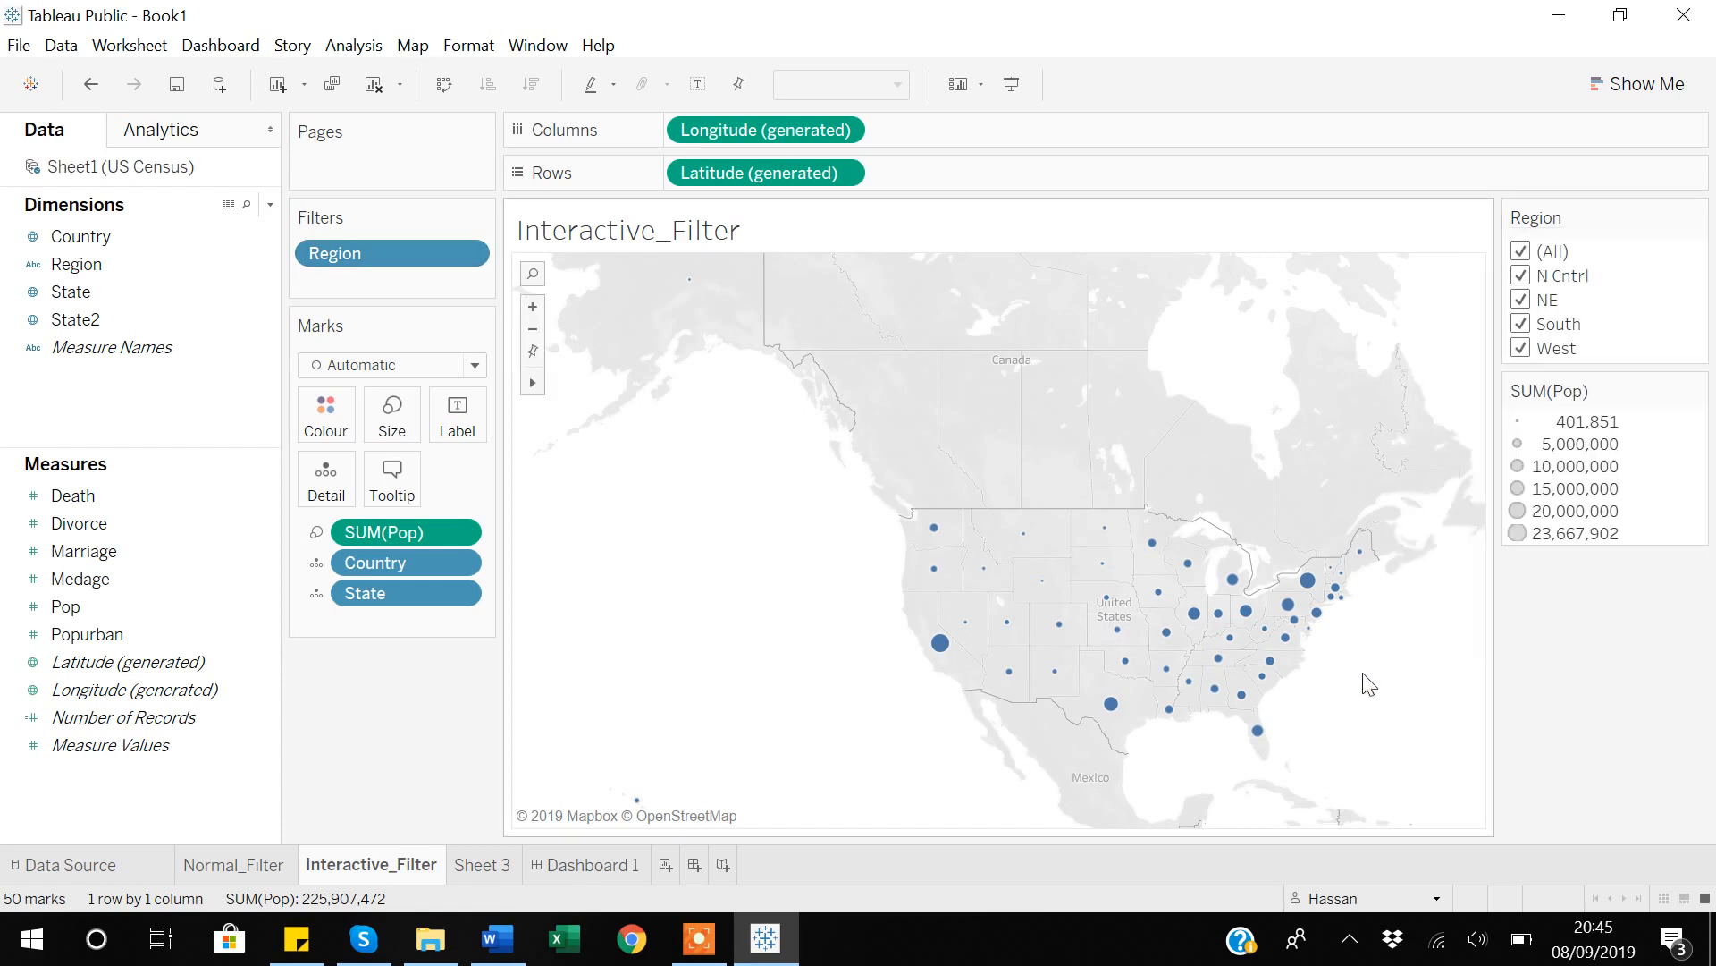
# Test the multiple-value Region list by deselecting all, selecting N Cntrl, NE and South, and resetting it to all values.
pyautogui.click(1521, 253)
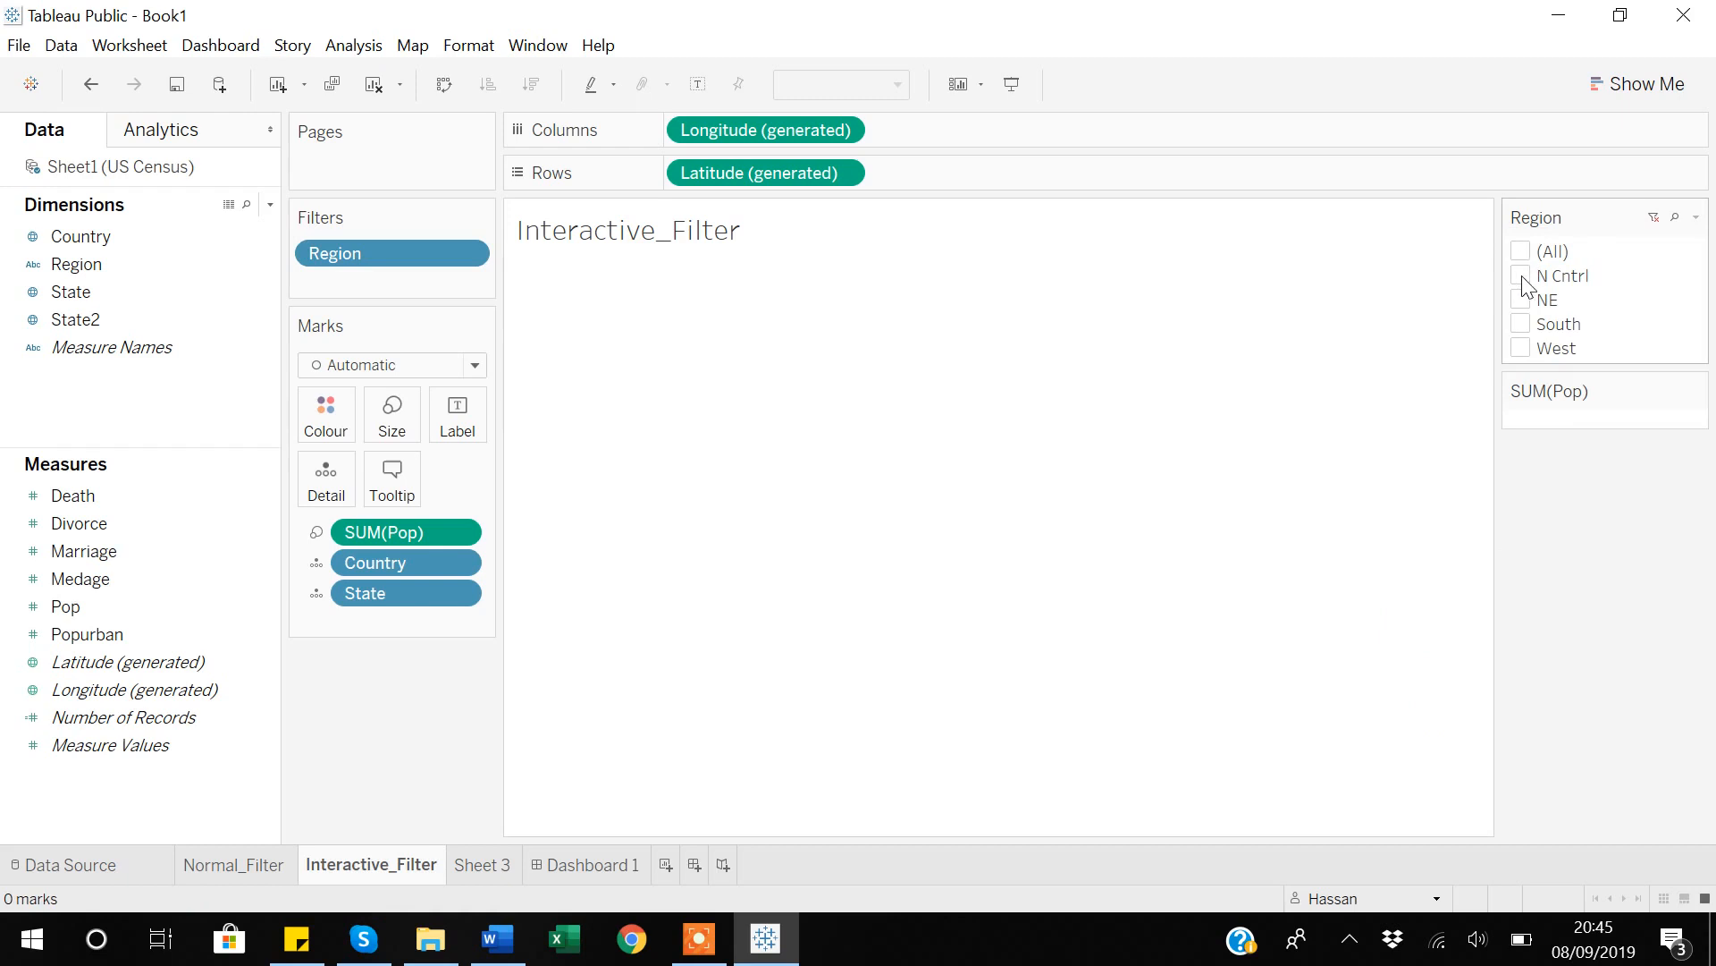
pyautogui.click(1522, 277)
pyautogui.click(1520, 300)
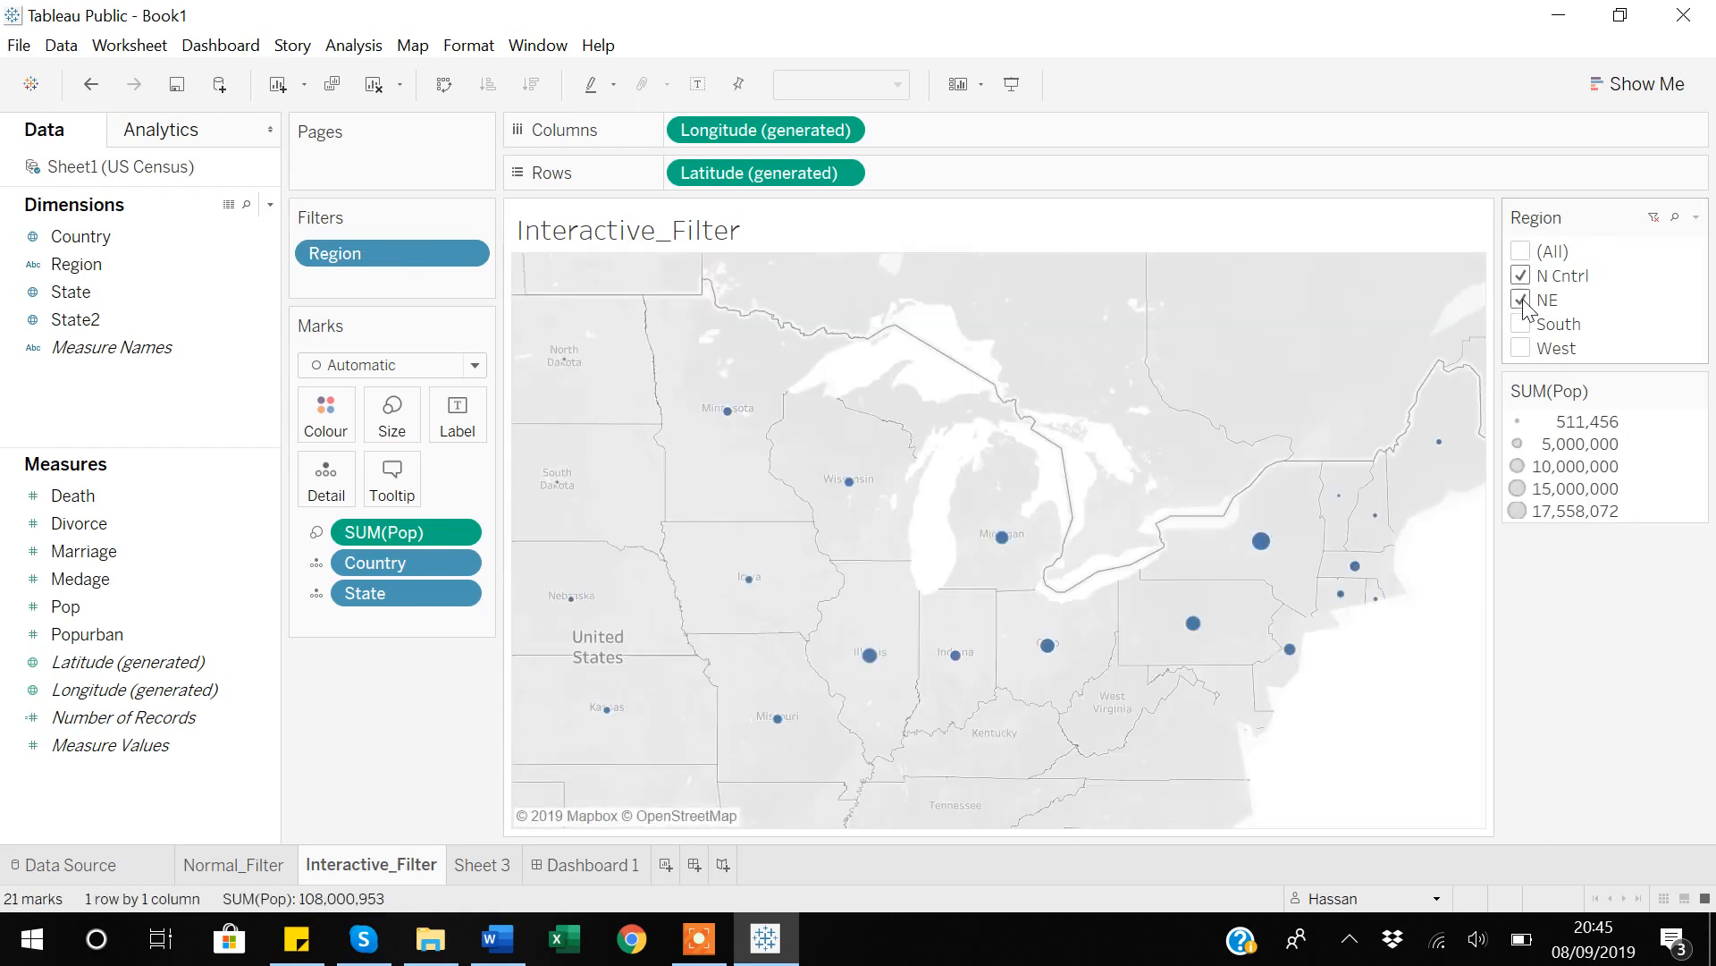
pyautogui.click(1520, 324)
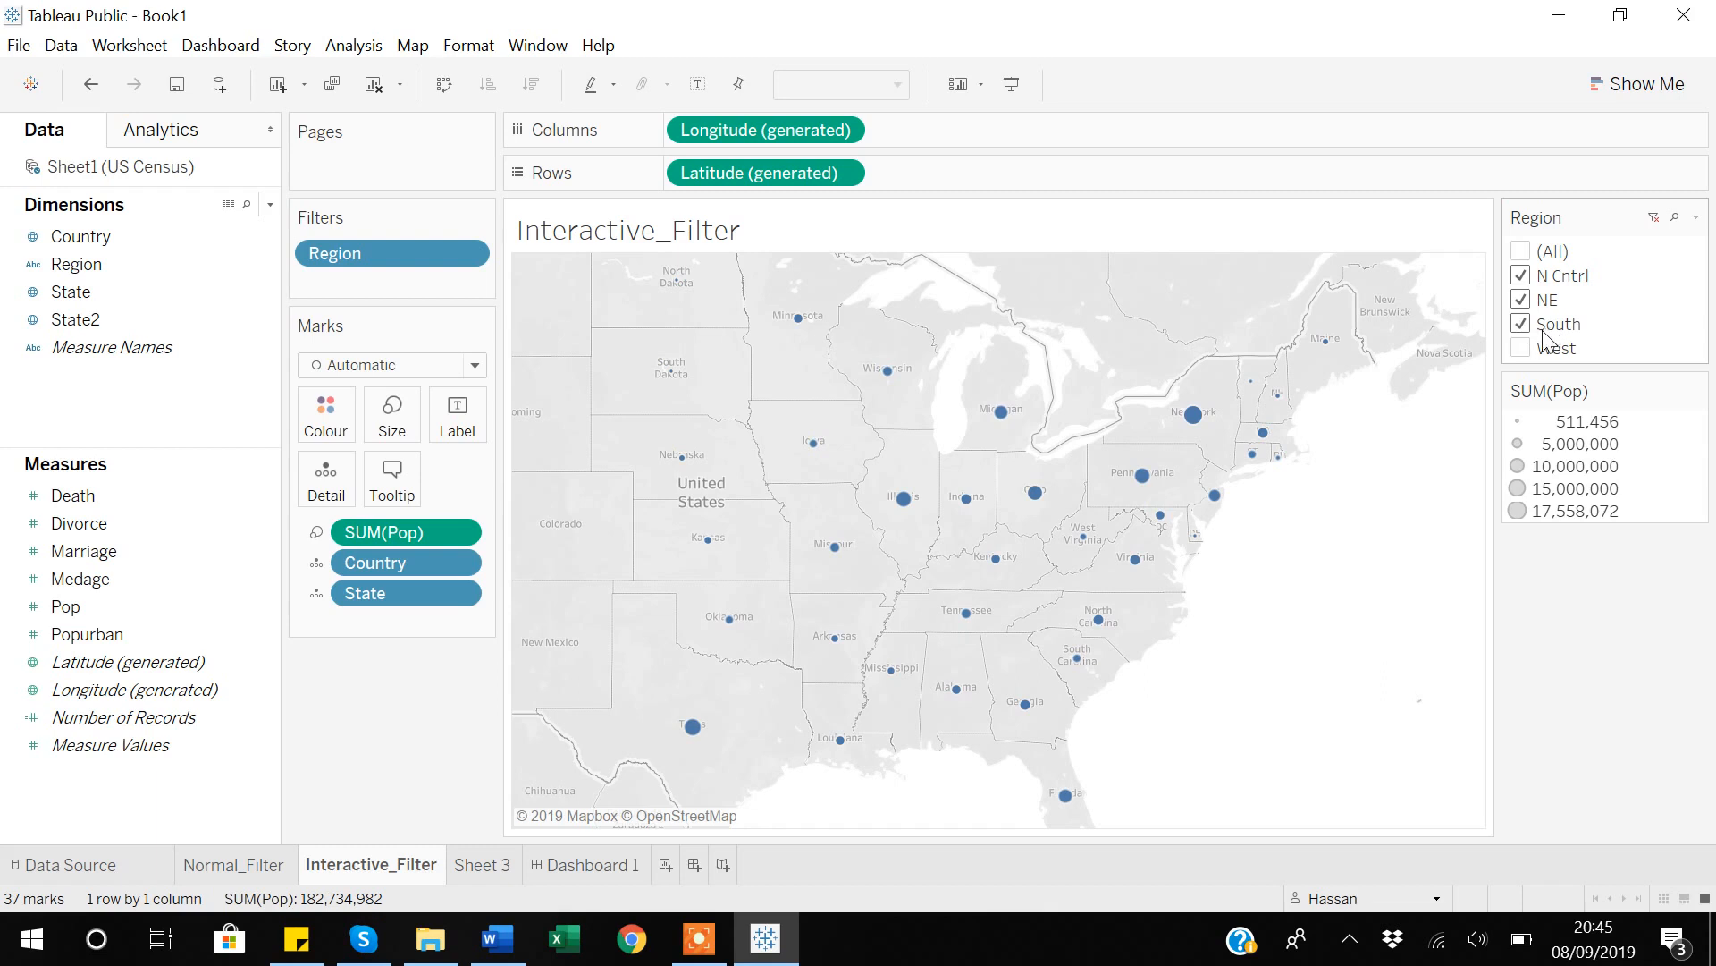
pyautogui.click(1654, 217)
# Switch the Region filter to Single Value (list) and select N Cntrl, NE, South and West one at a time.
pyautogui.click(1696, 218)
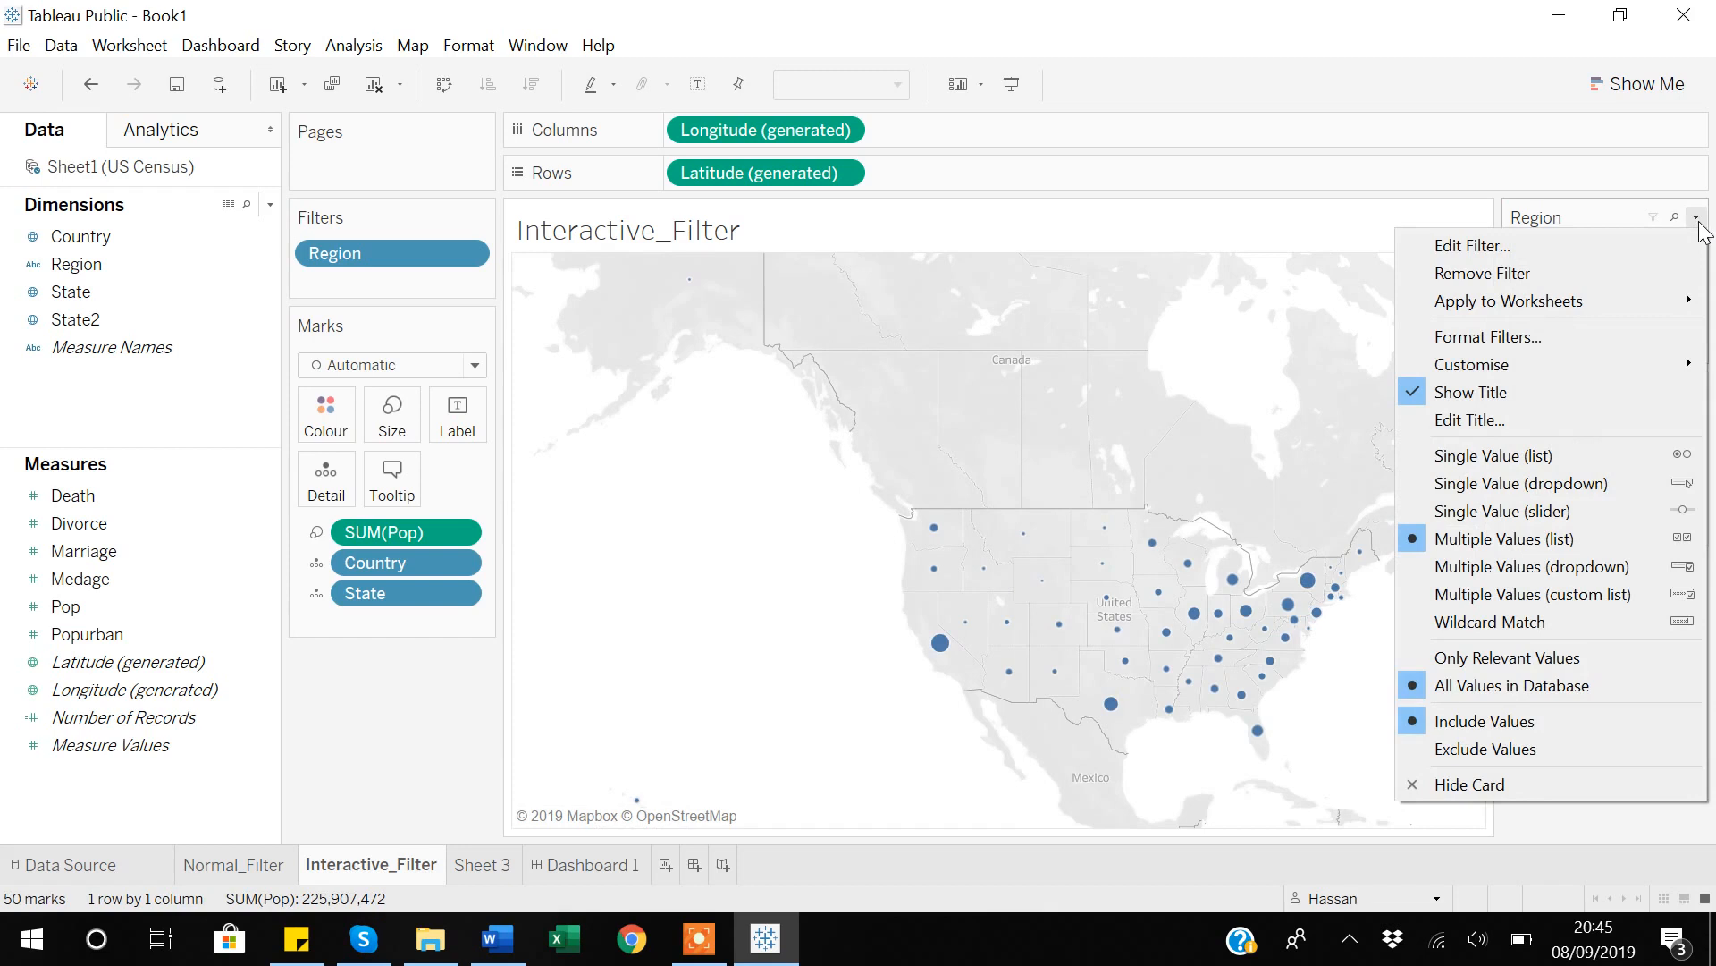
pyautogui.click(1477, 455)
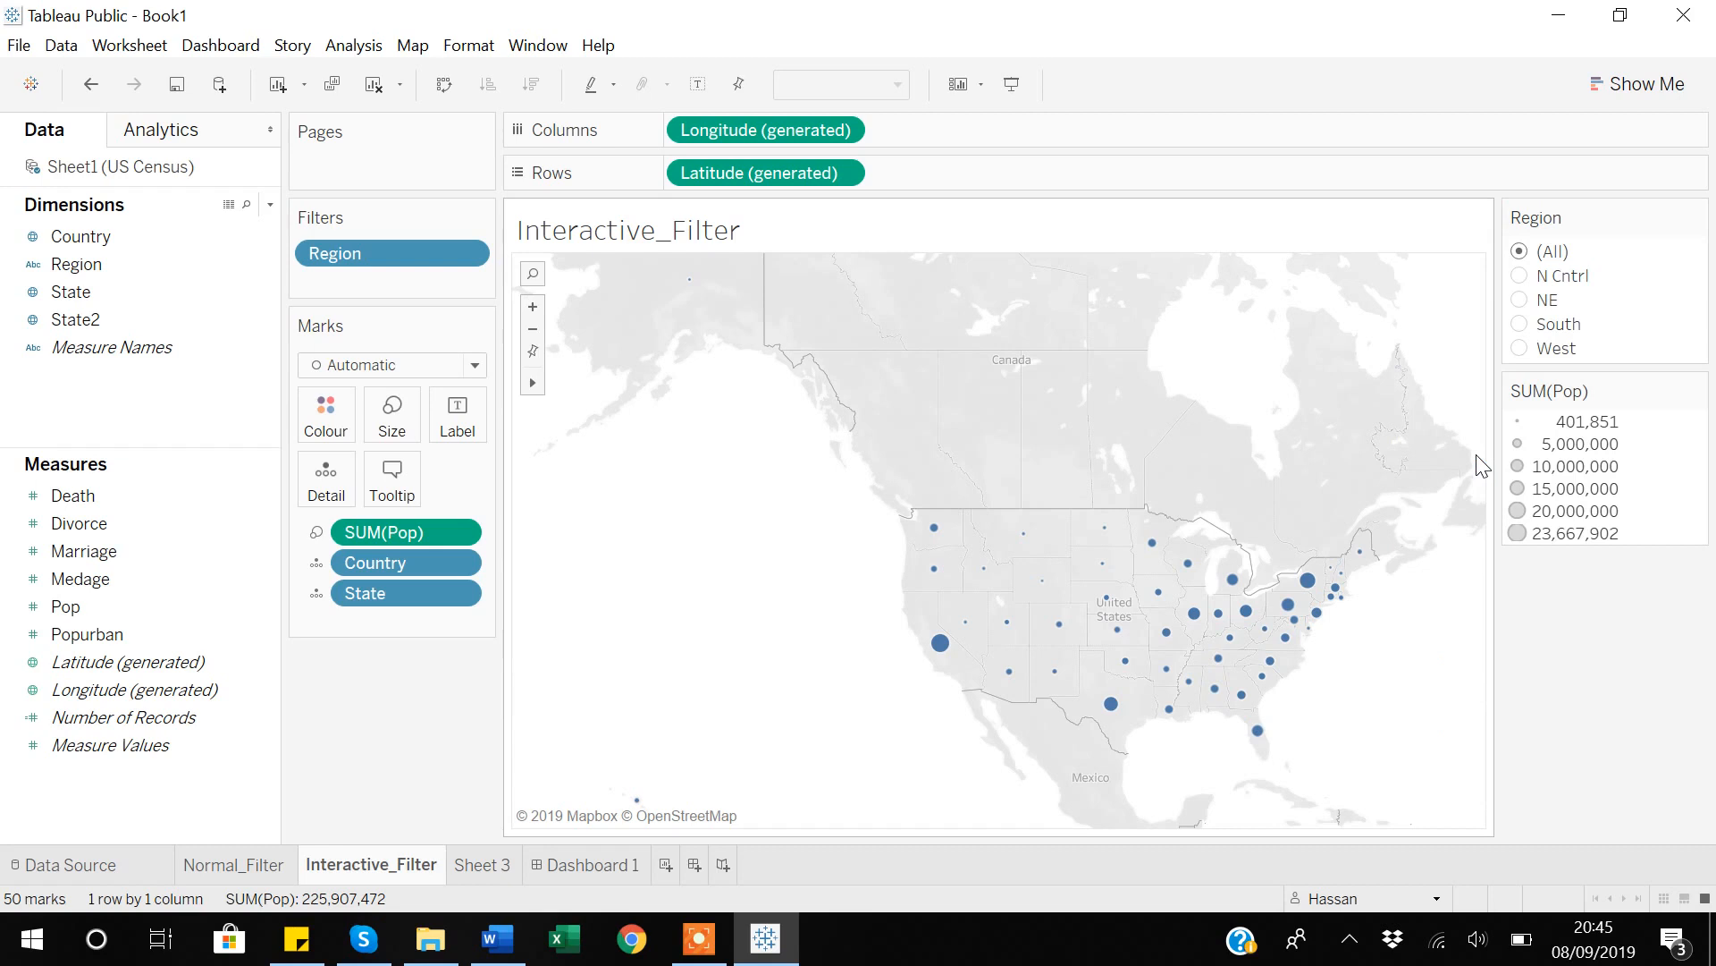
pyautogui.click(1520, 276)
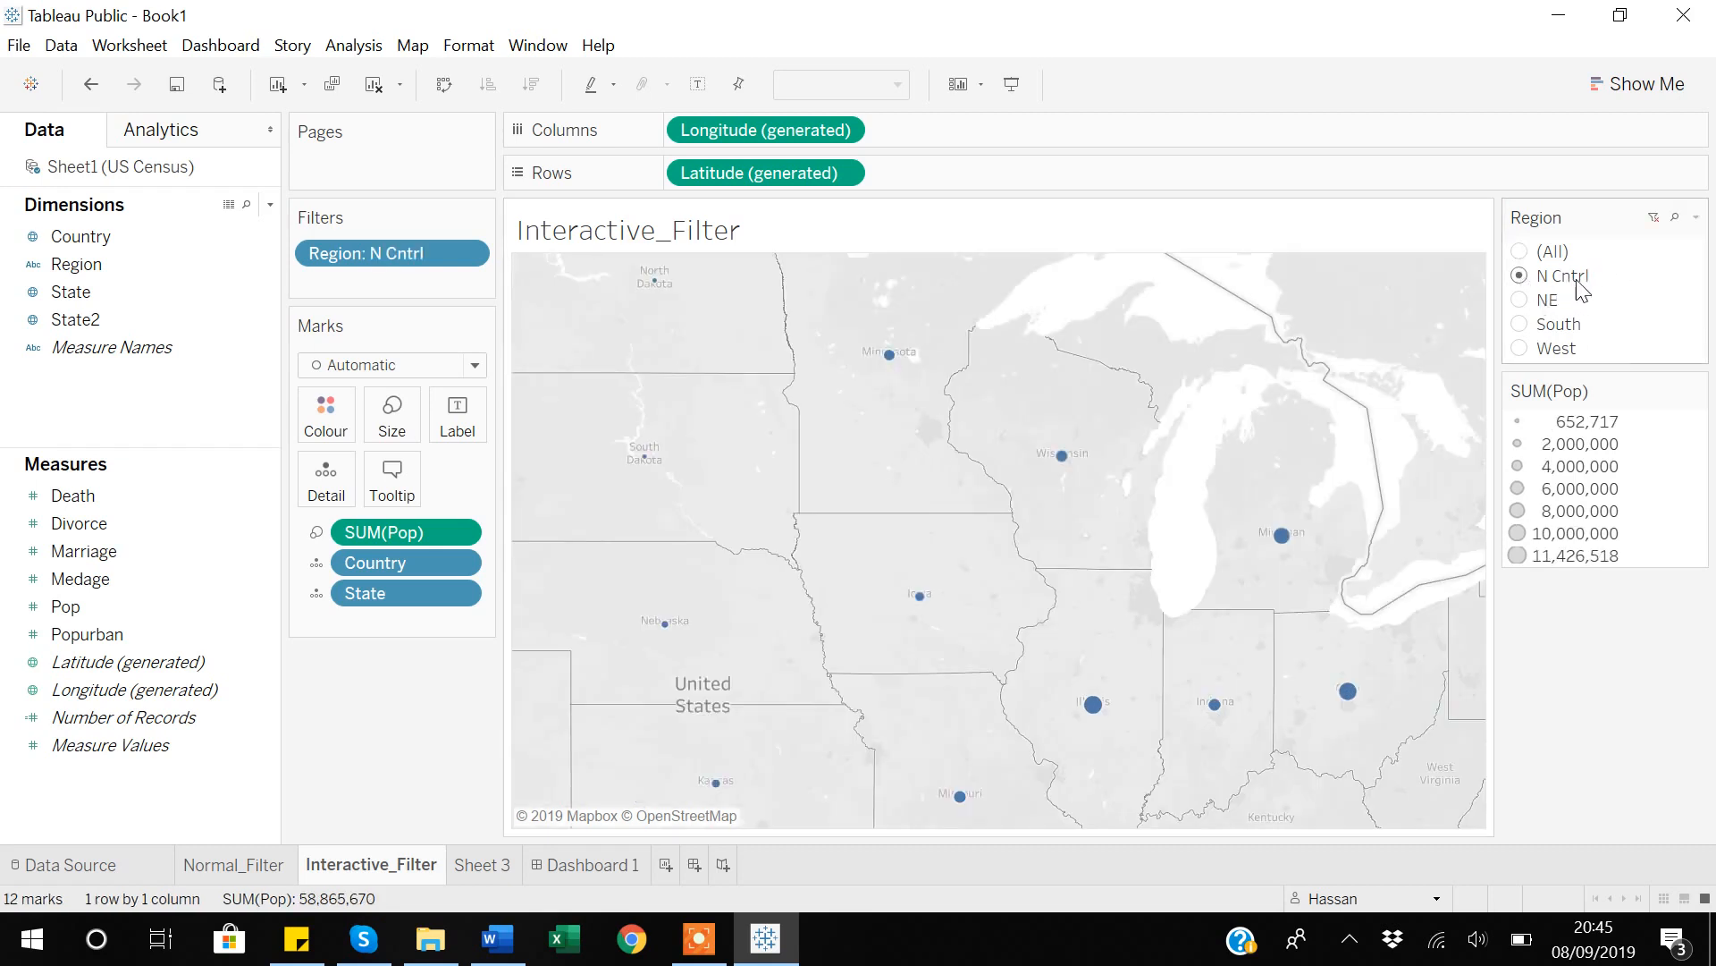
pyautogui.click(1521, 302)
pyautogui.click(1519, 324)
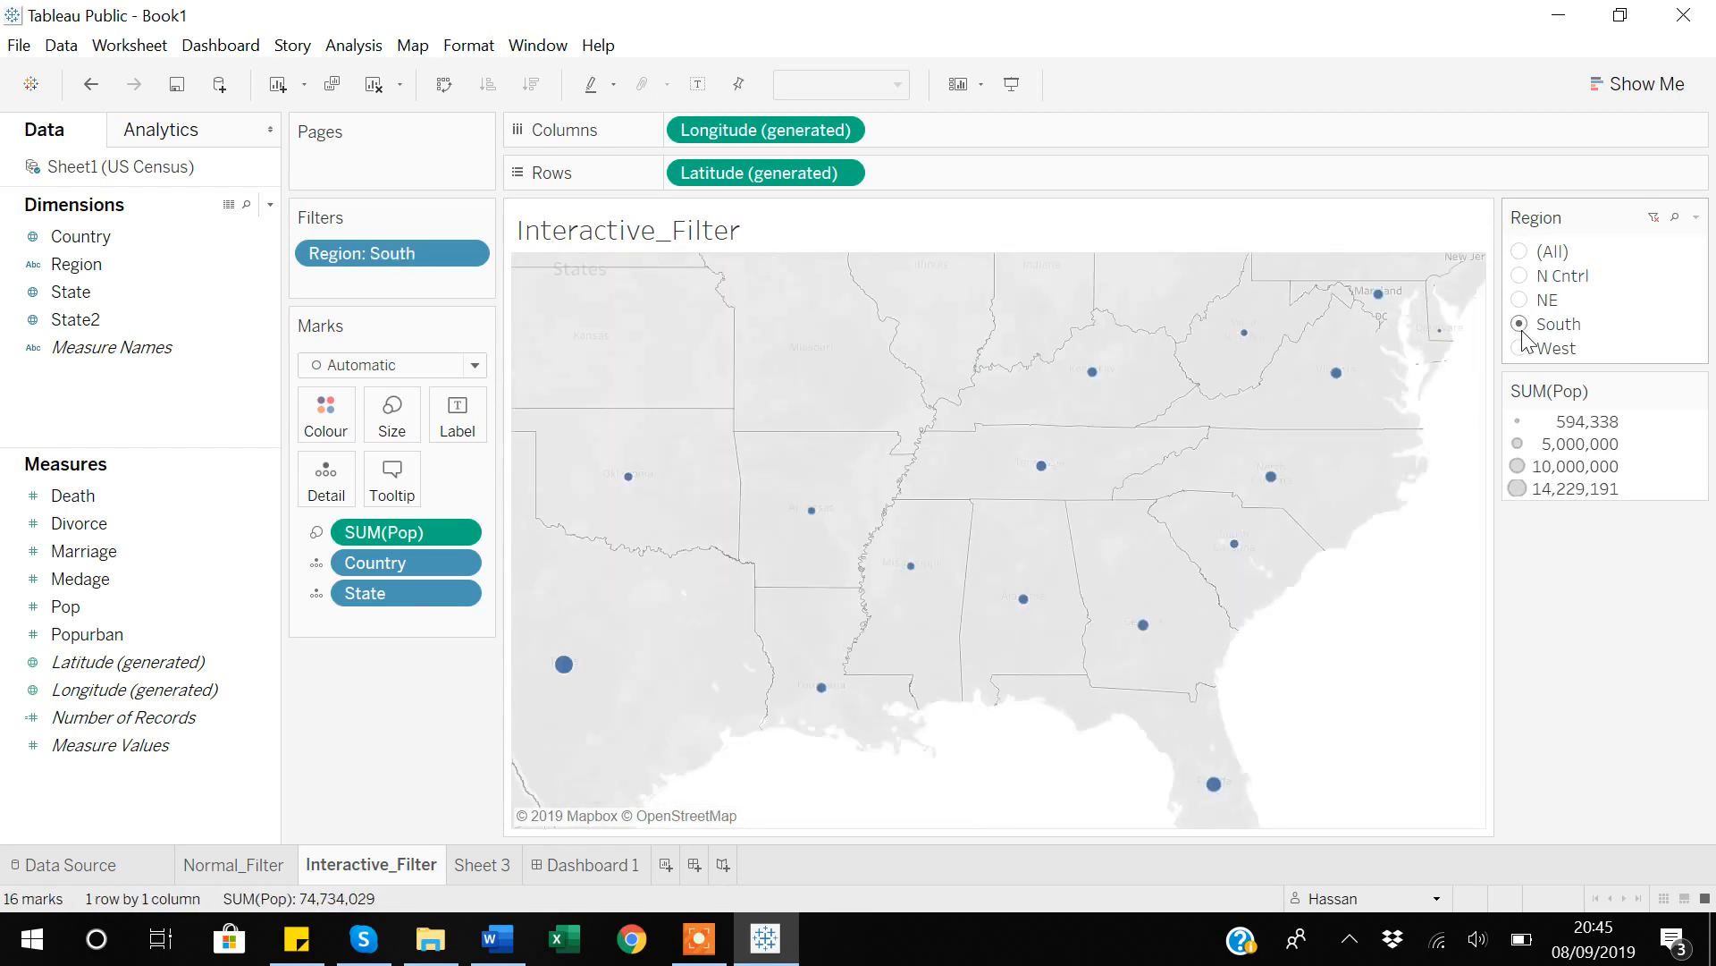
pyautogui.click(1521, 349)
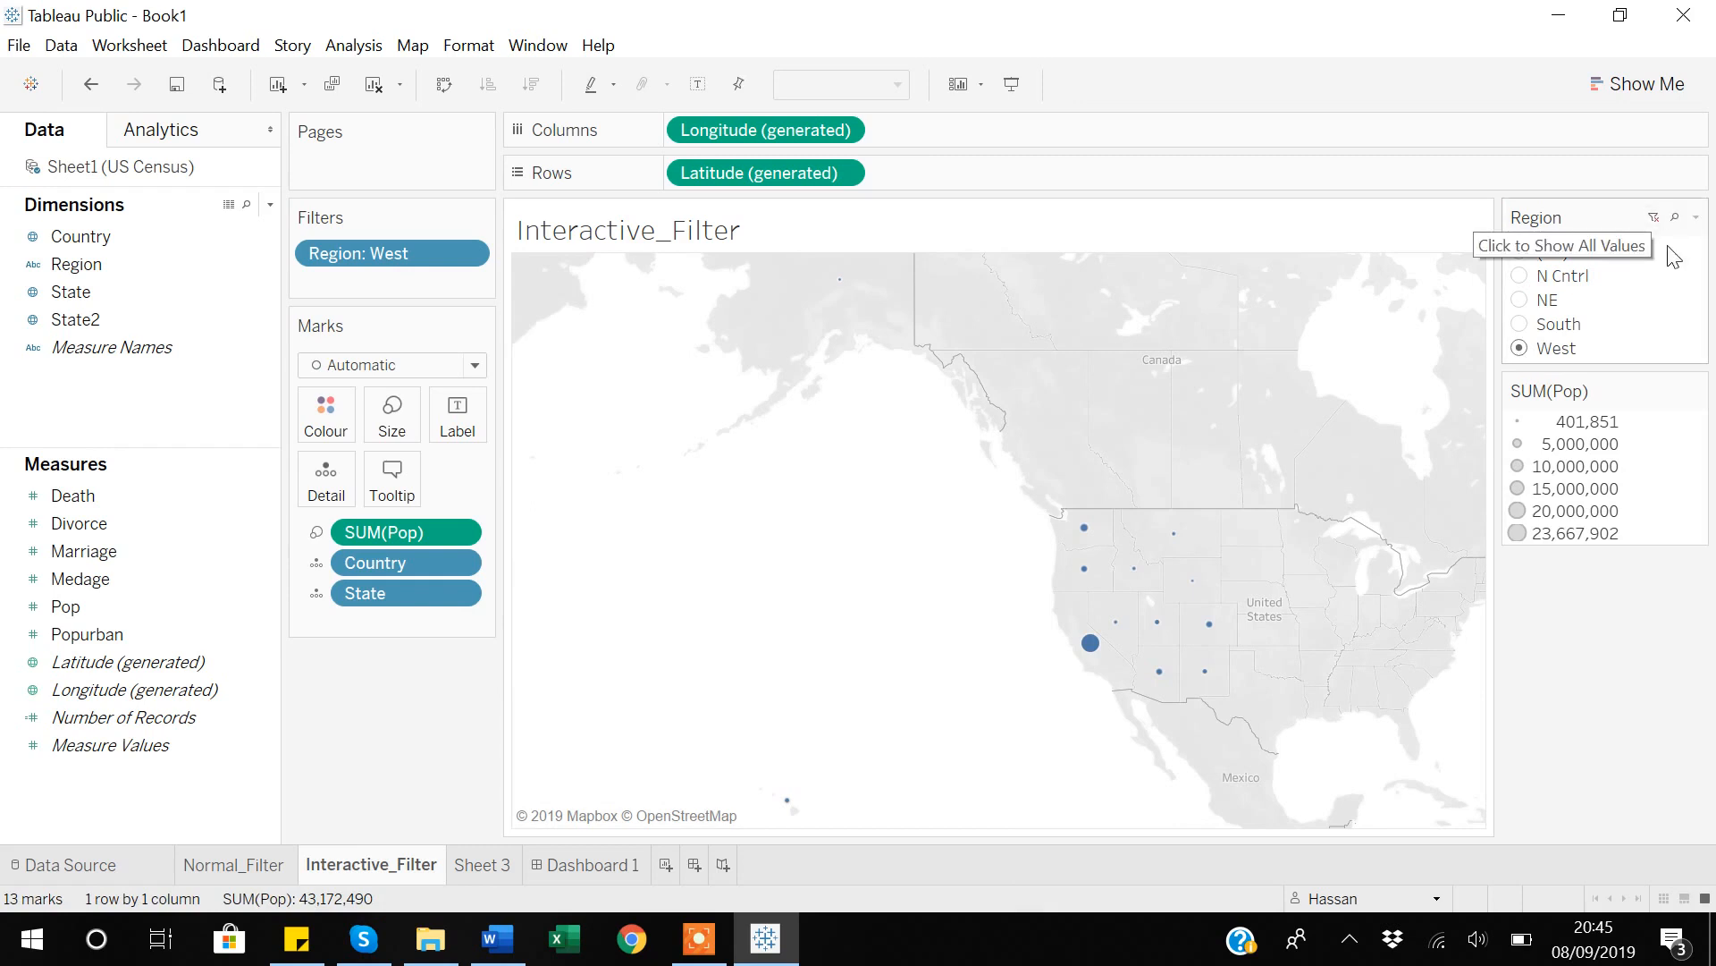
# Switch the Region filter to Single Value (dropdown) and choose South, NE and (All) in turn.
pyautogui.click(1696, 219)
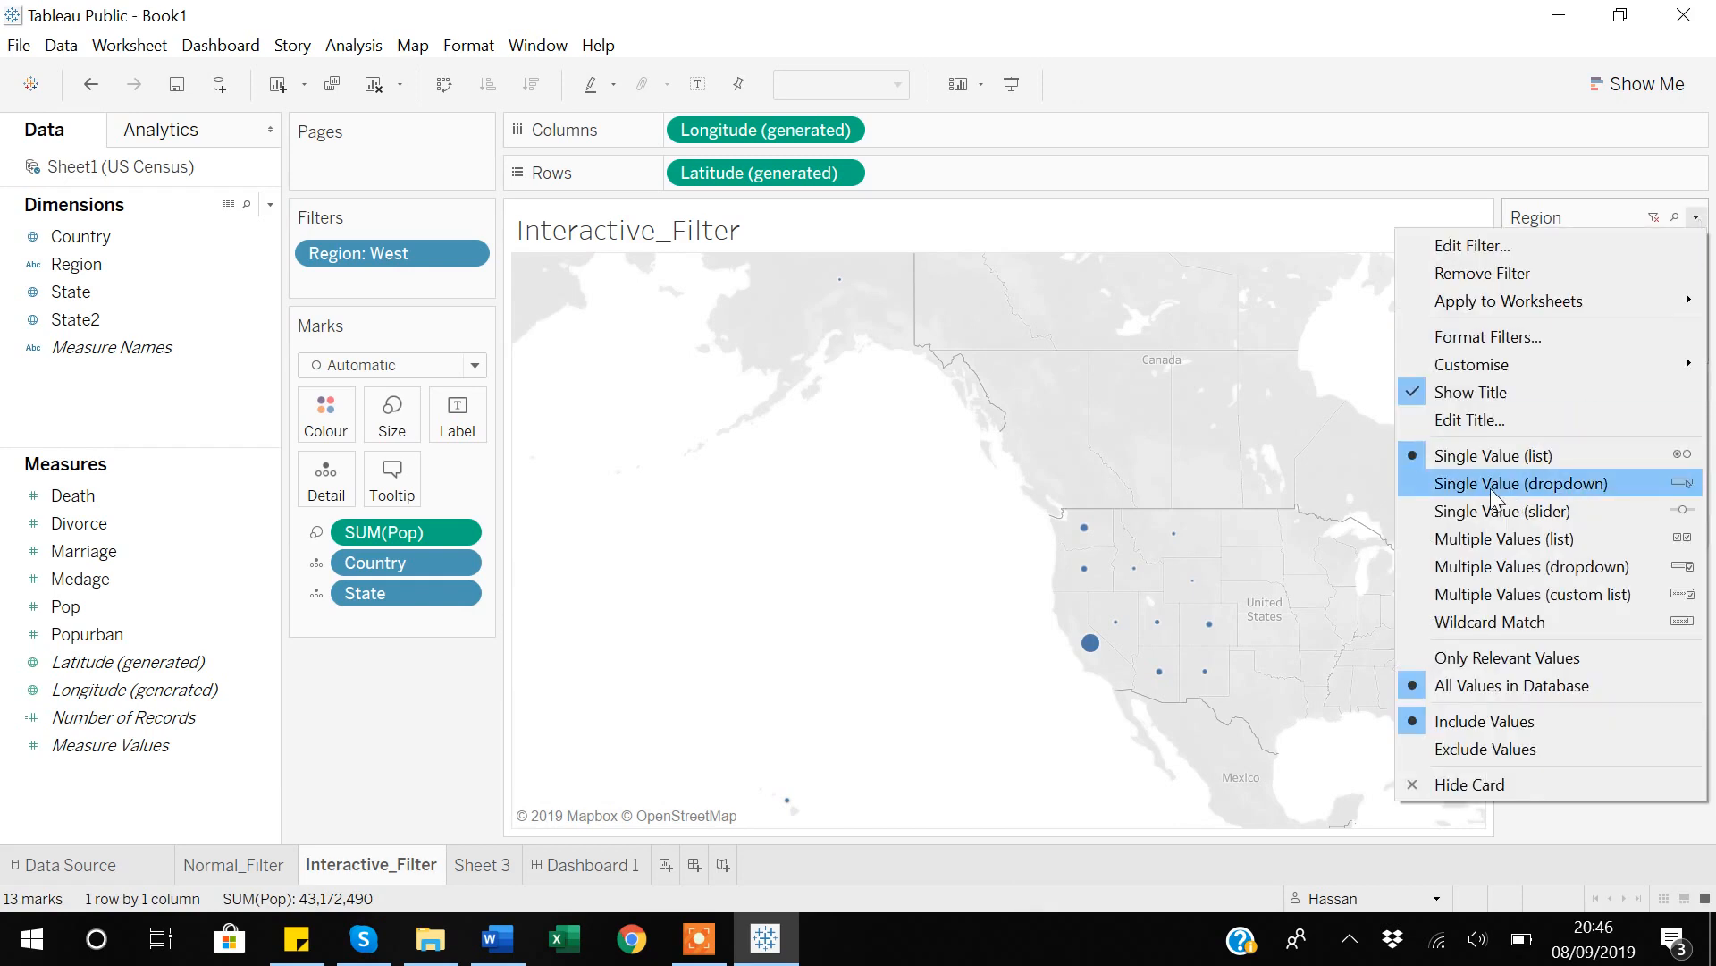
pyautogui.click(1489, 486)
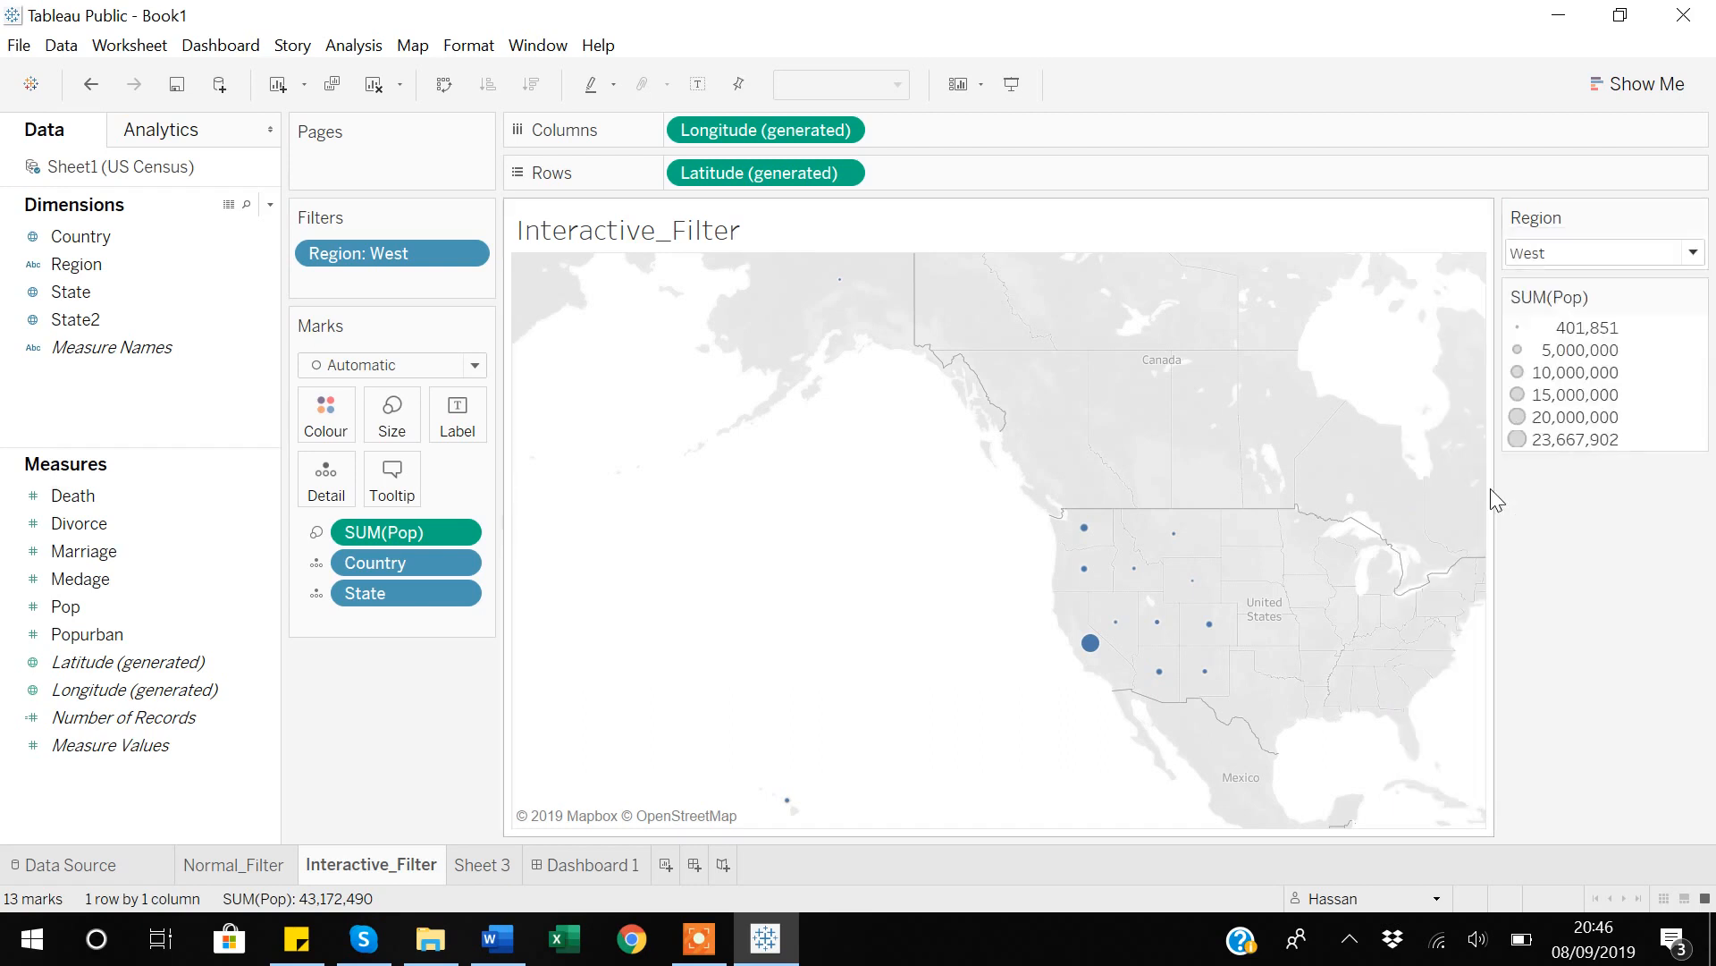
pyautogui.click(1693, 255)
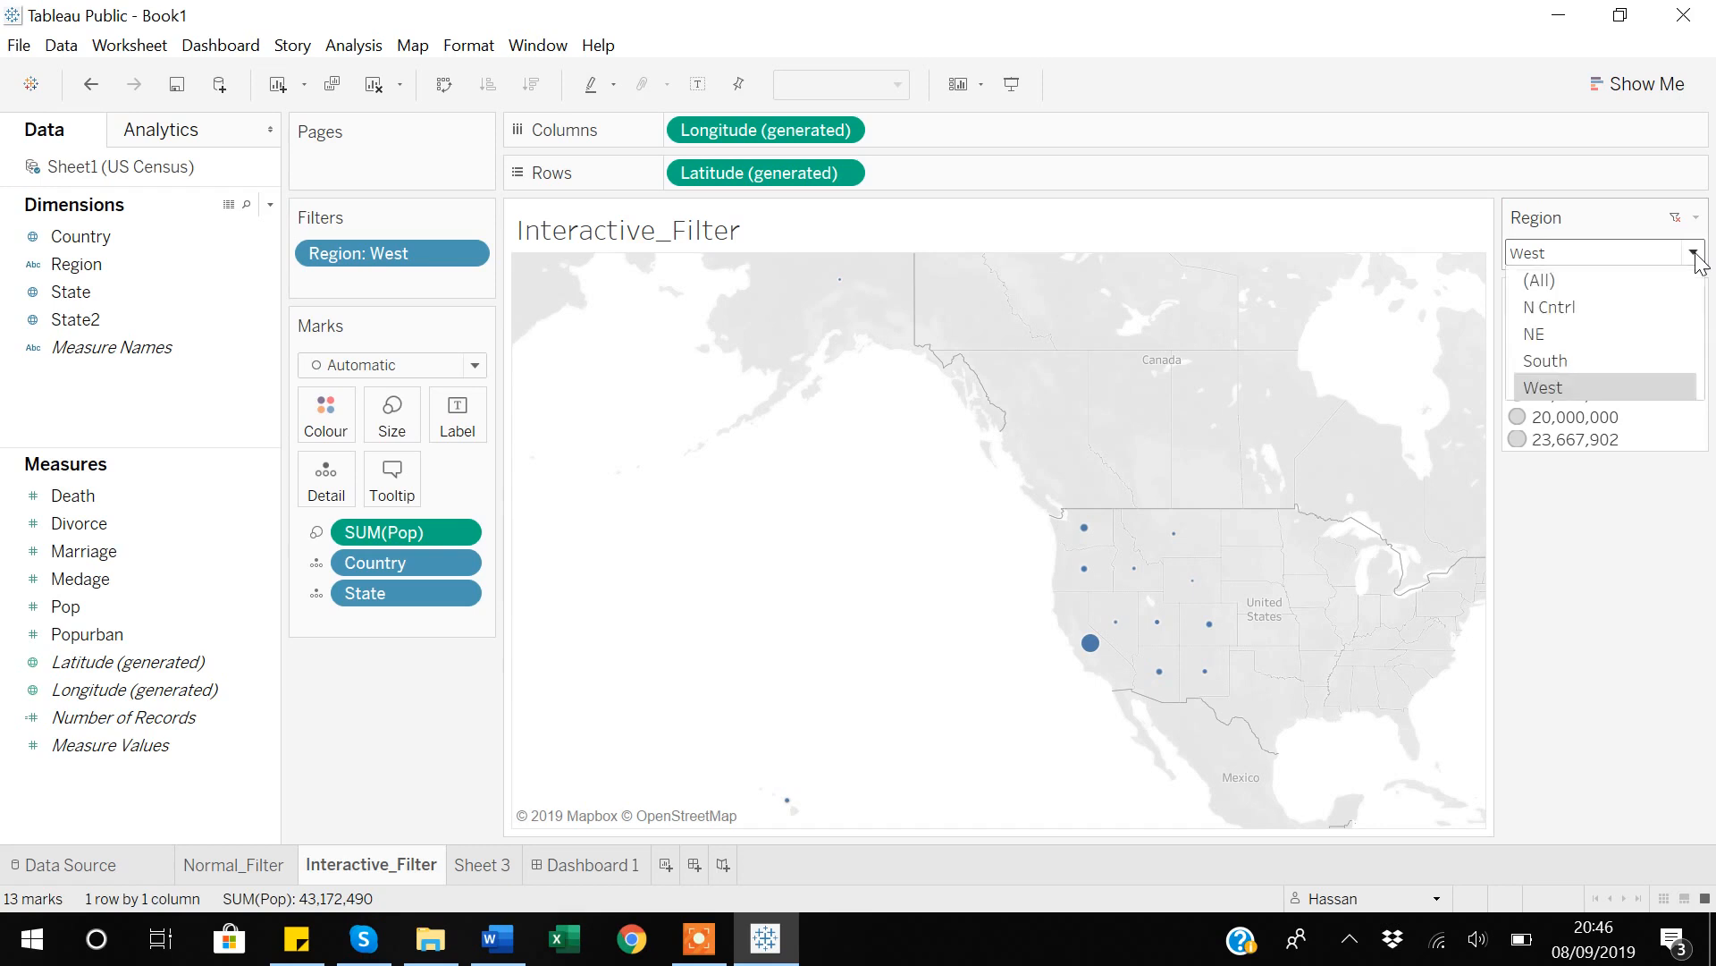
pyautogui.click(1558, 367)
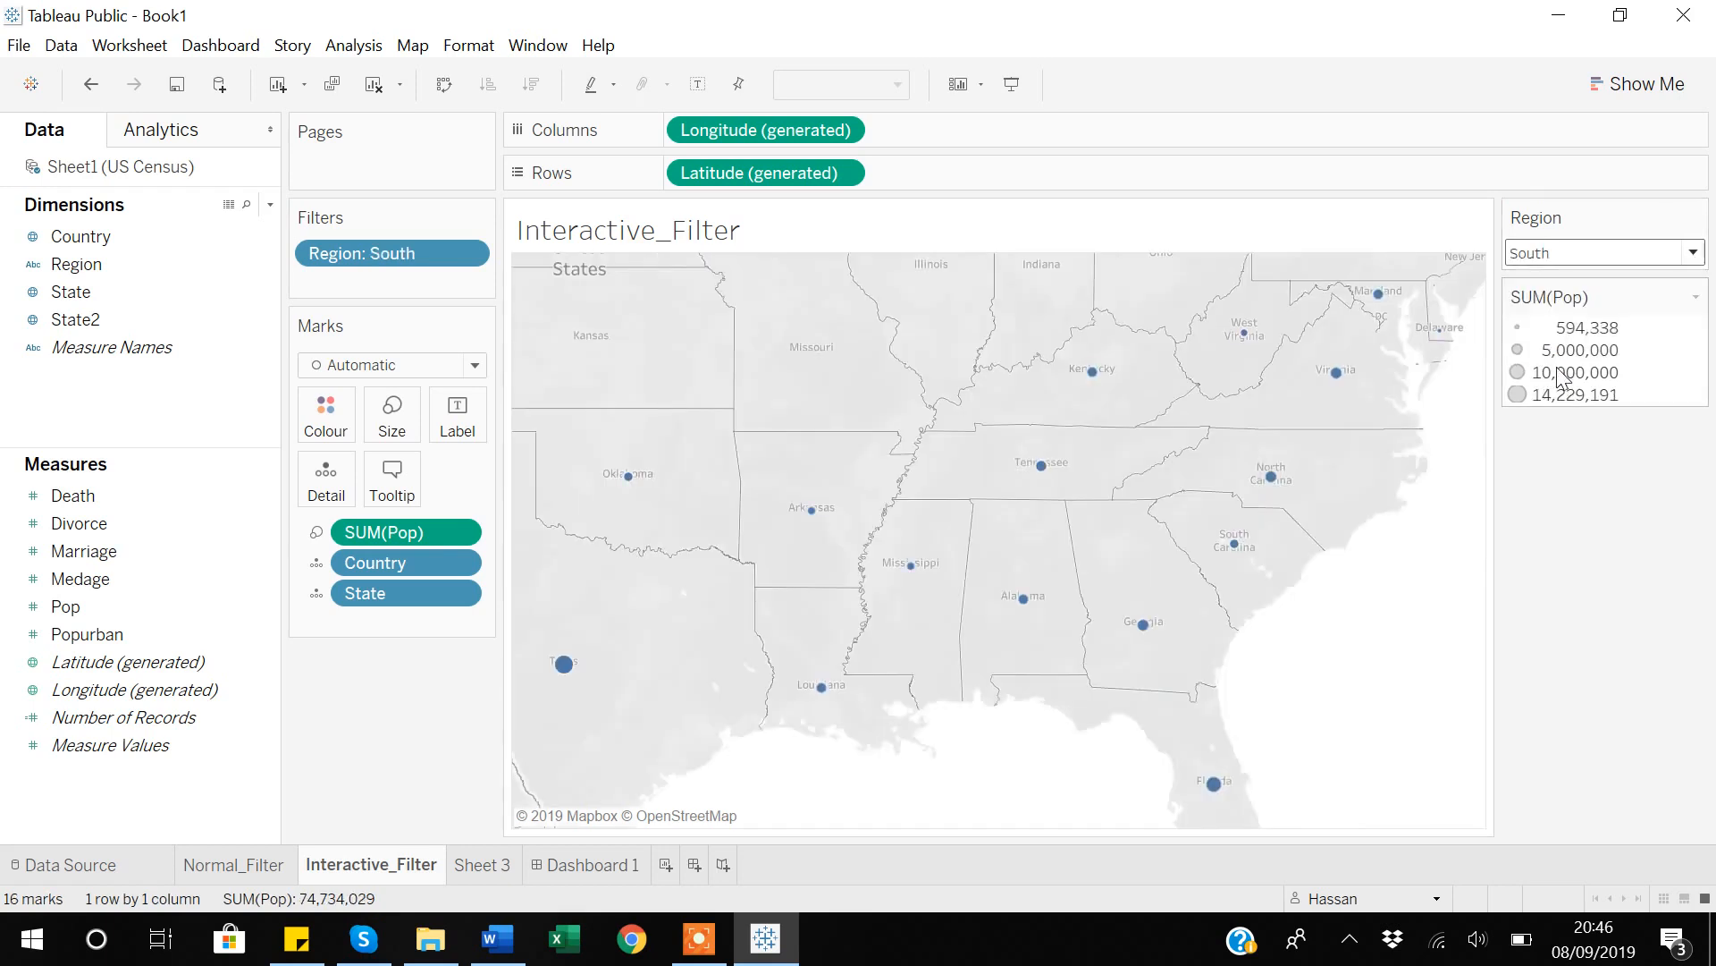
pyautogui.click(1693, 253)
pyautogui.click(1557, 335)
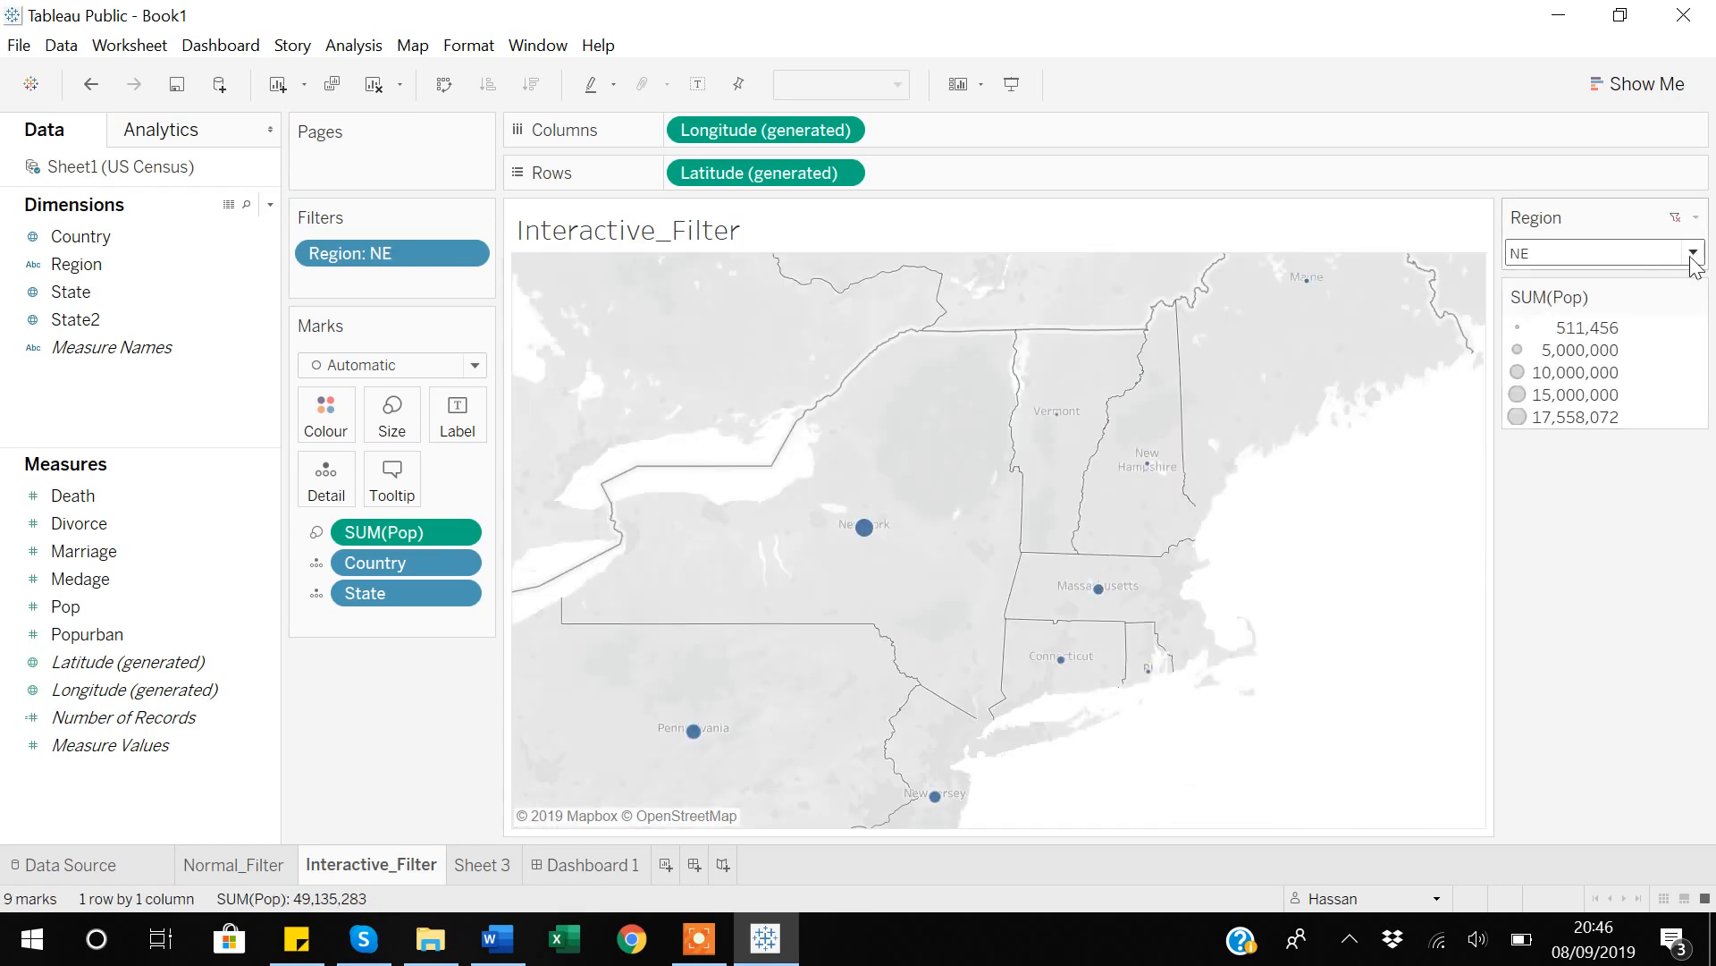
pyautogui.click(1693, 253)
pyautogui.click(1538, 283)
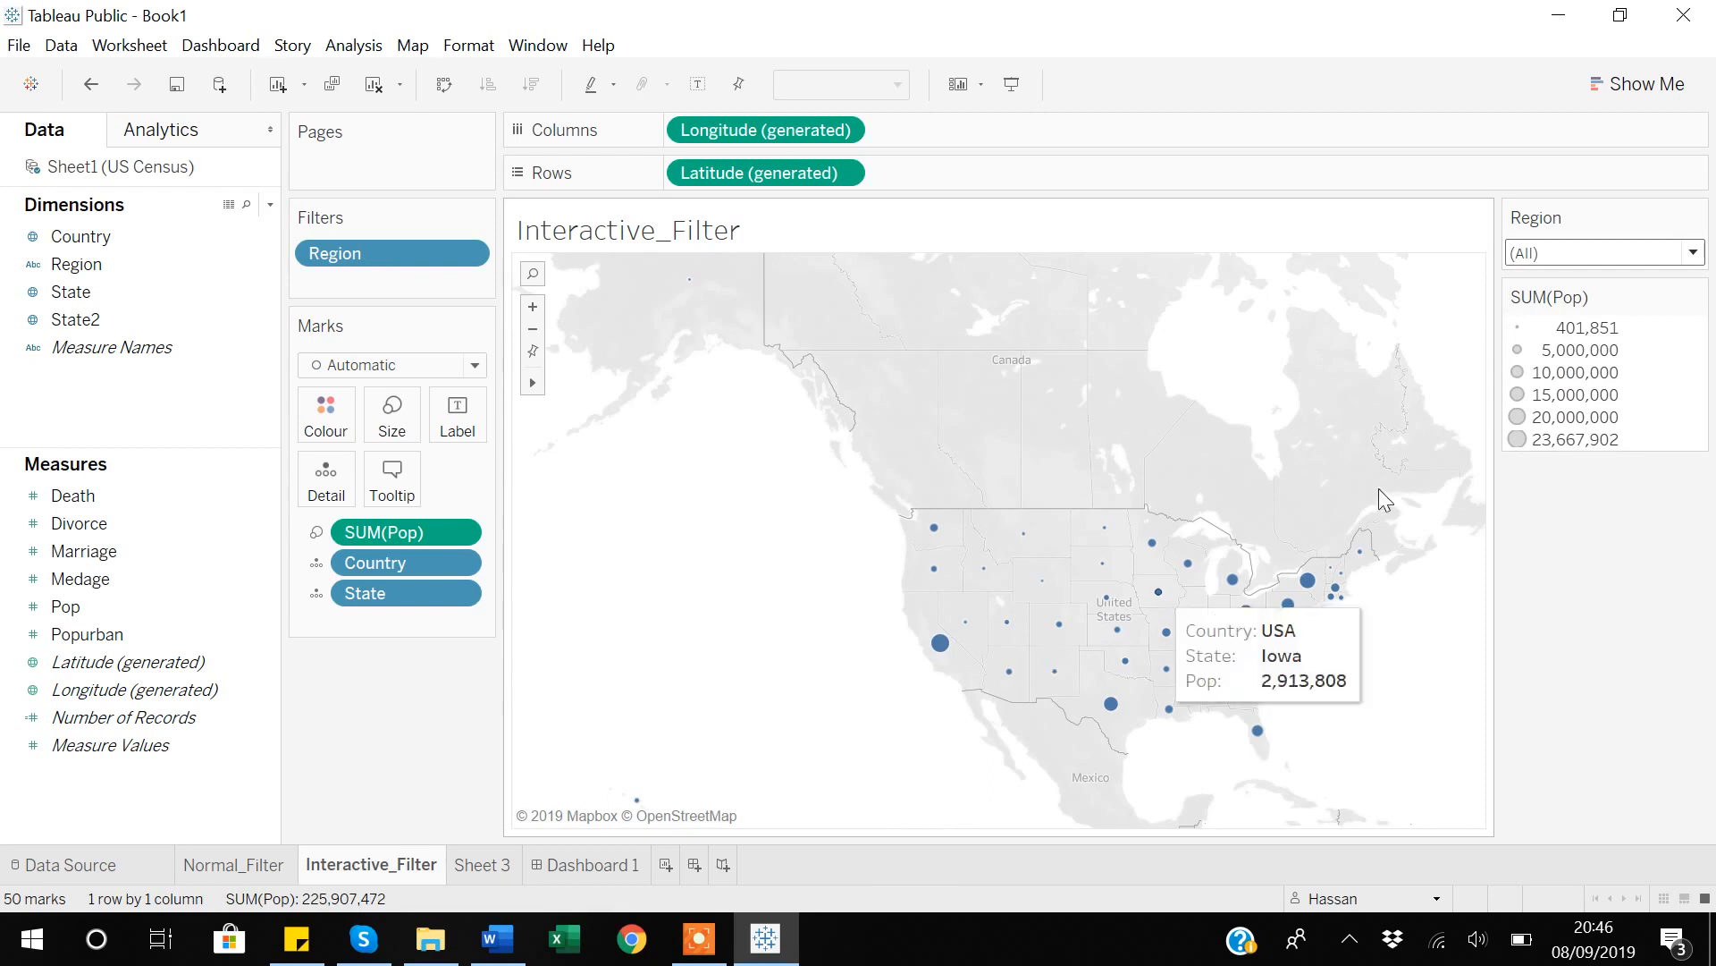
# Switch the Region filter to Single Value (slider) and advance it through the regions from N Cntrl to West.
pyautogui.click(1696, 223)
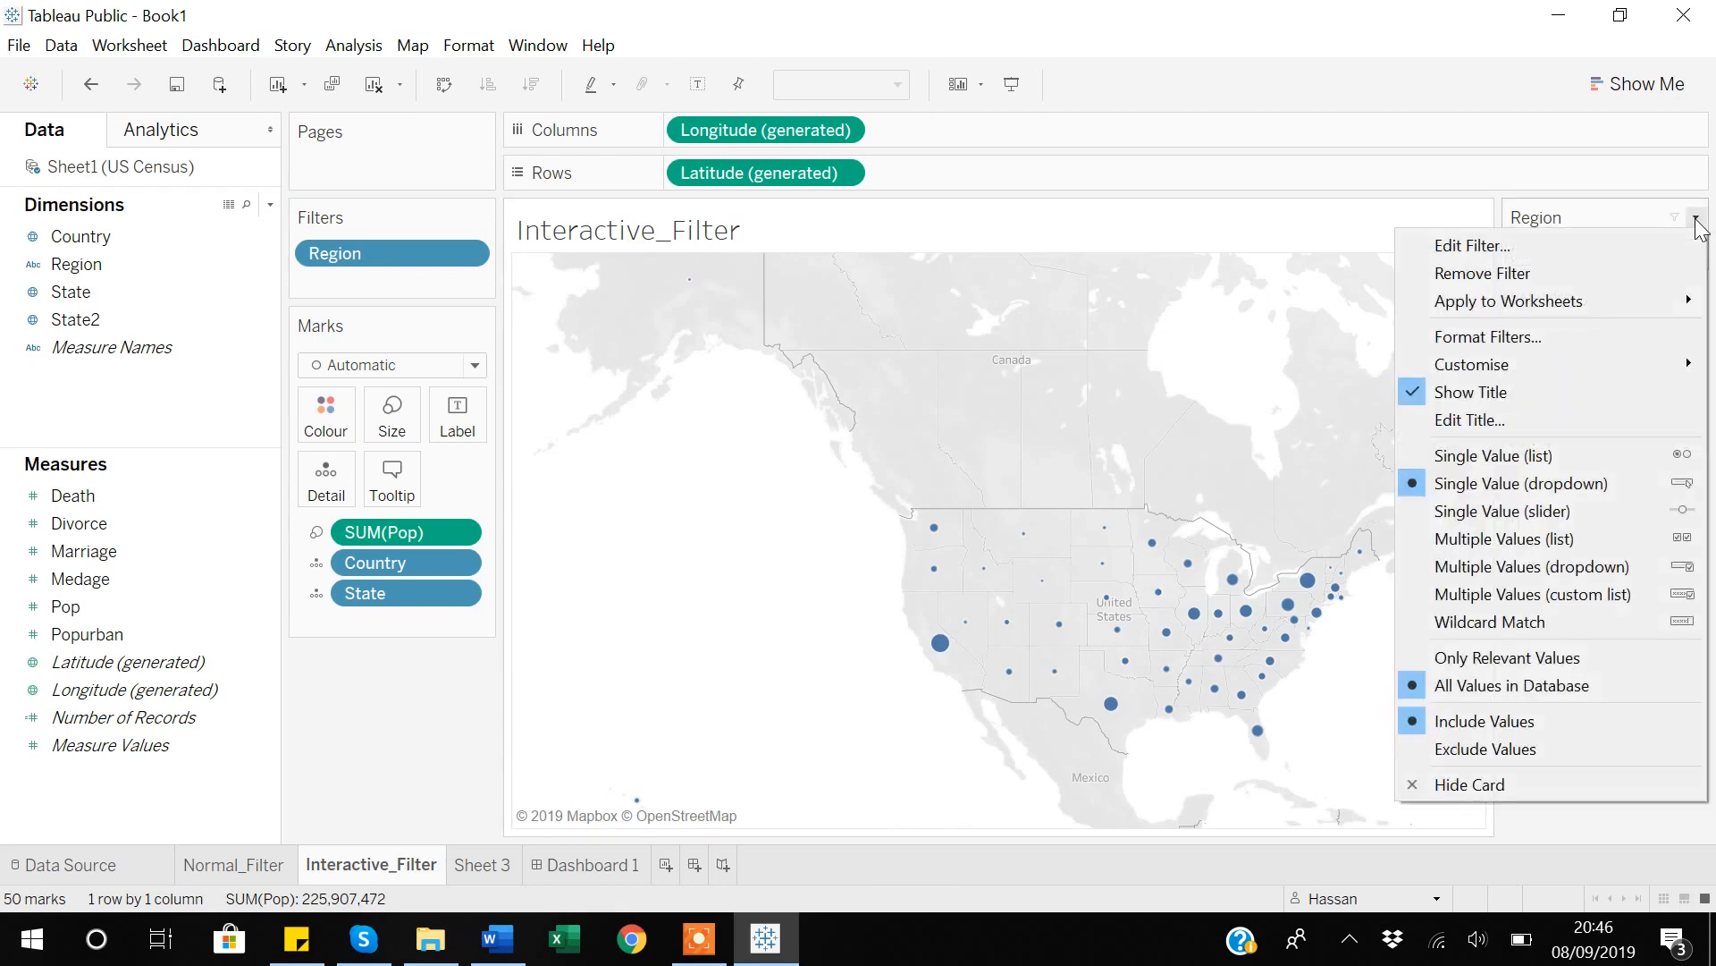
pyautogui.click(1505, 520)
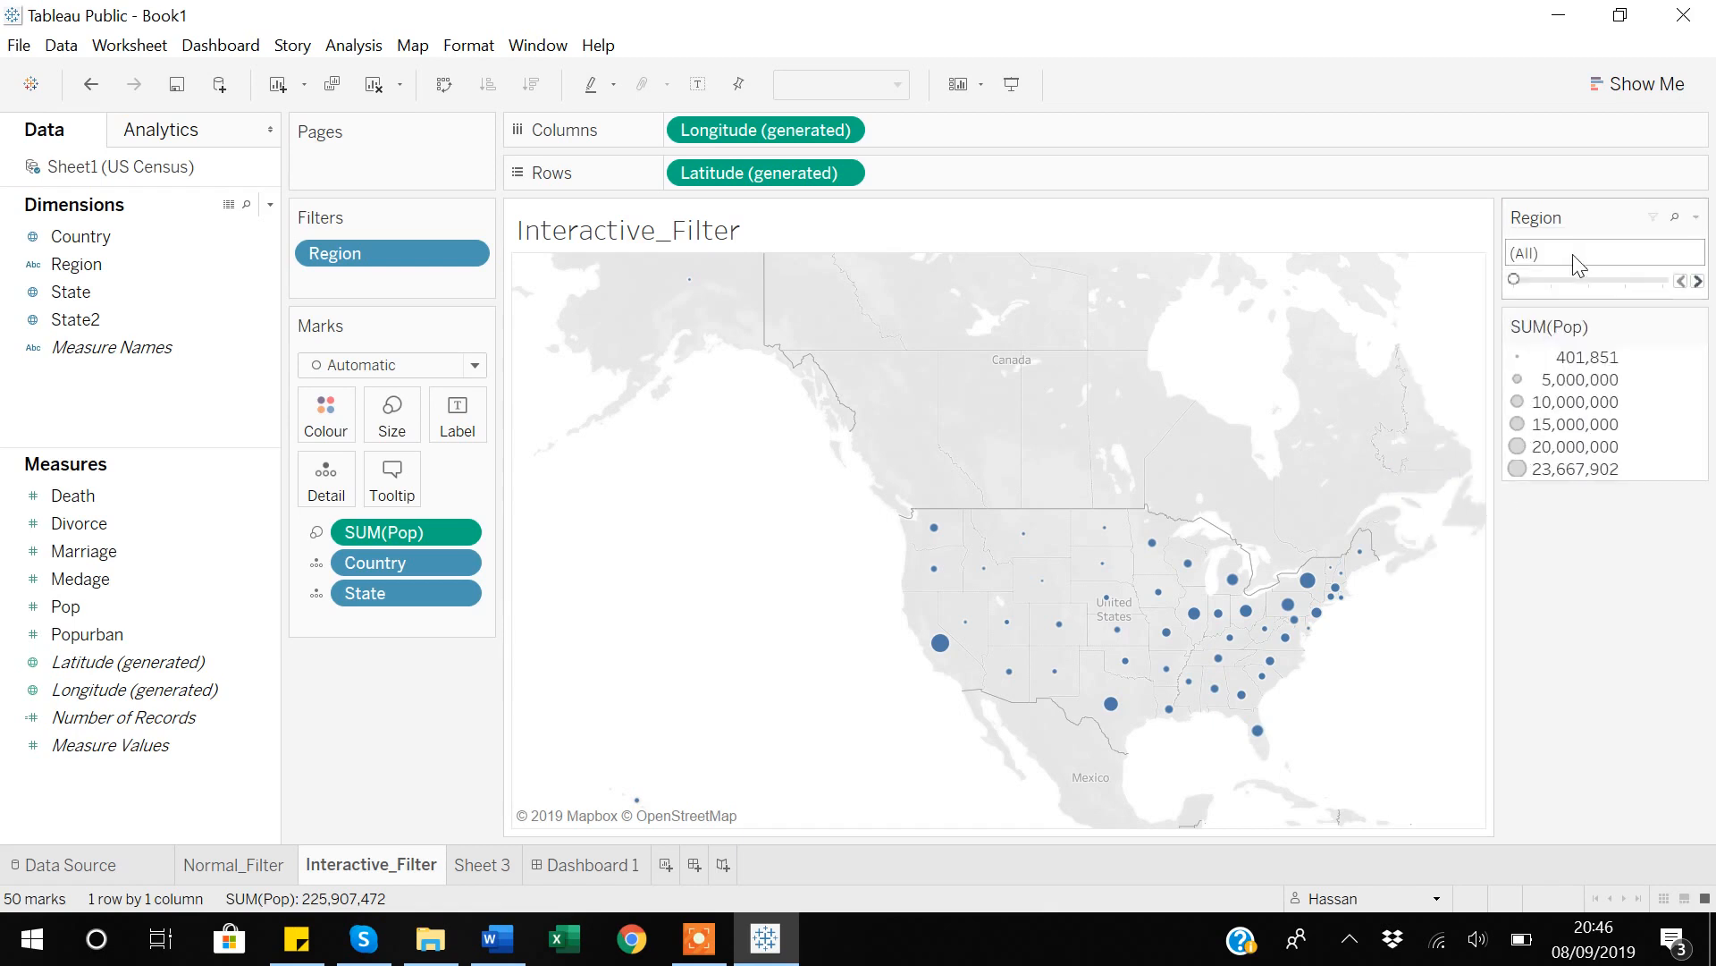
pyautogui.click(1697, 281)
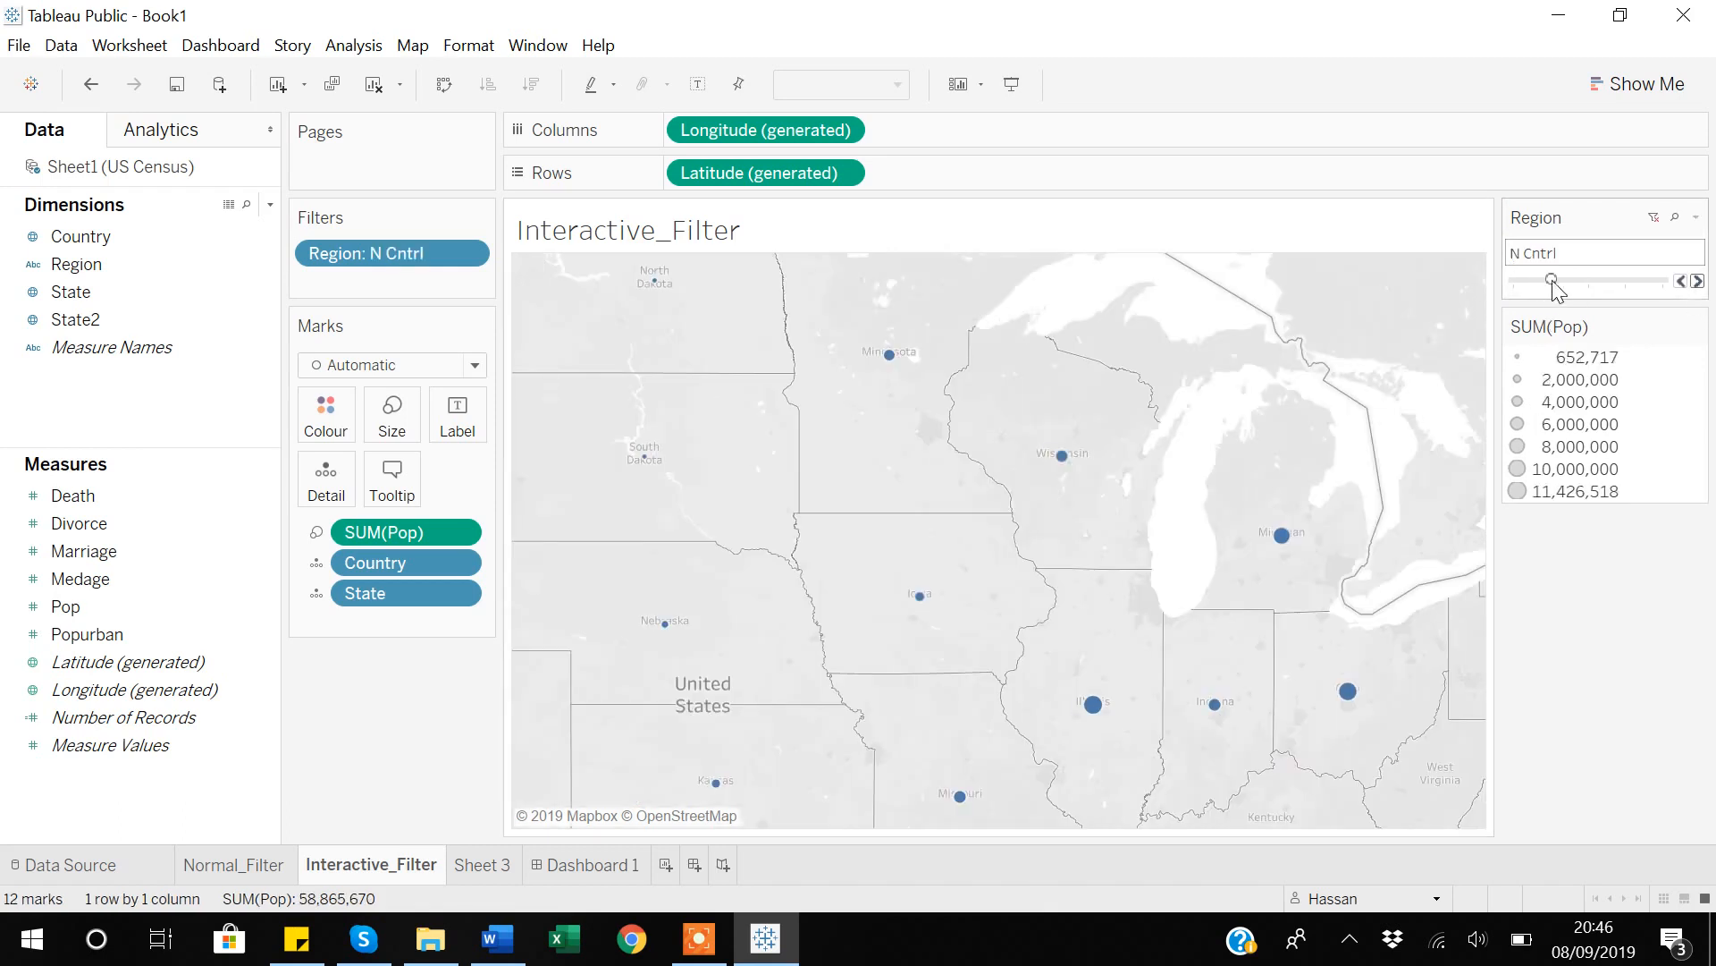
pyautogui.click(1697, 281)
pyautogui.click(1697, 281)
pyautogui.click(1698, 281)
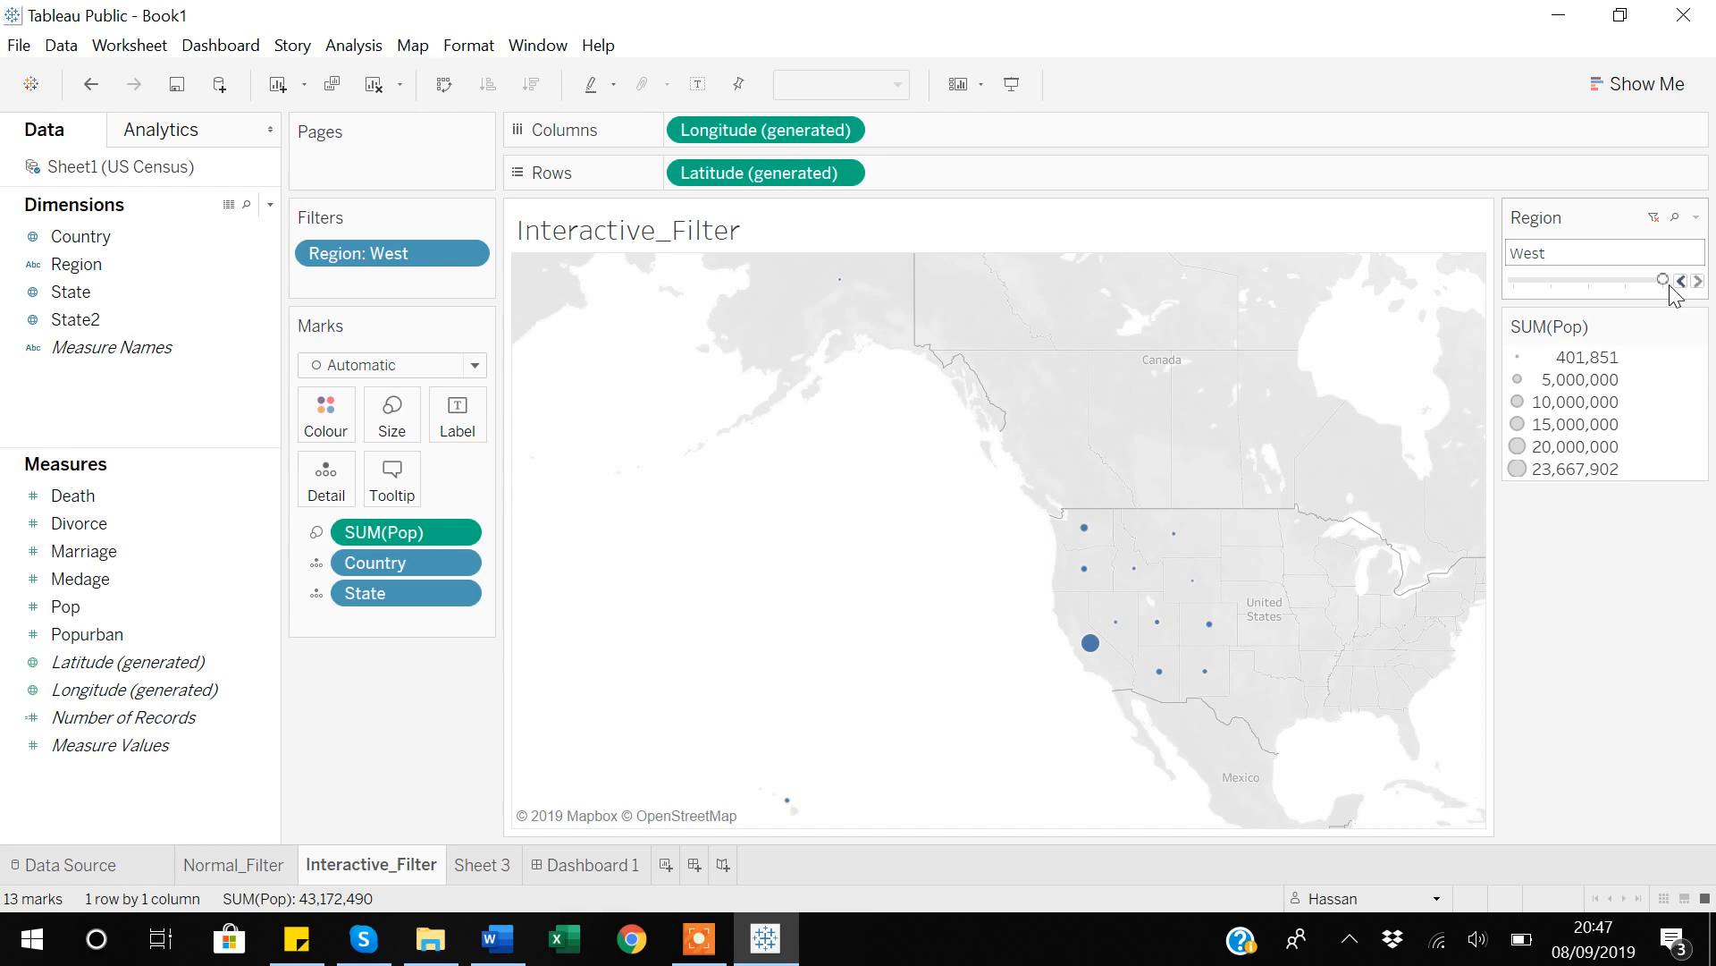
# Switch the Region filter to Multiple Values (dropdown) and add South and NE to the West selection.
pyautogui.click(1697, 220)
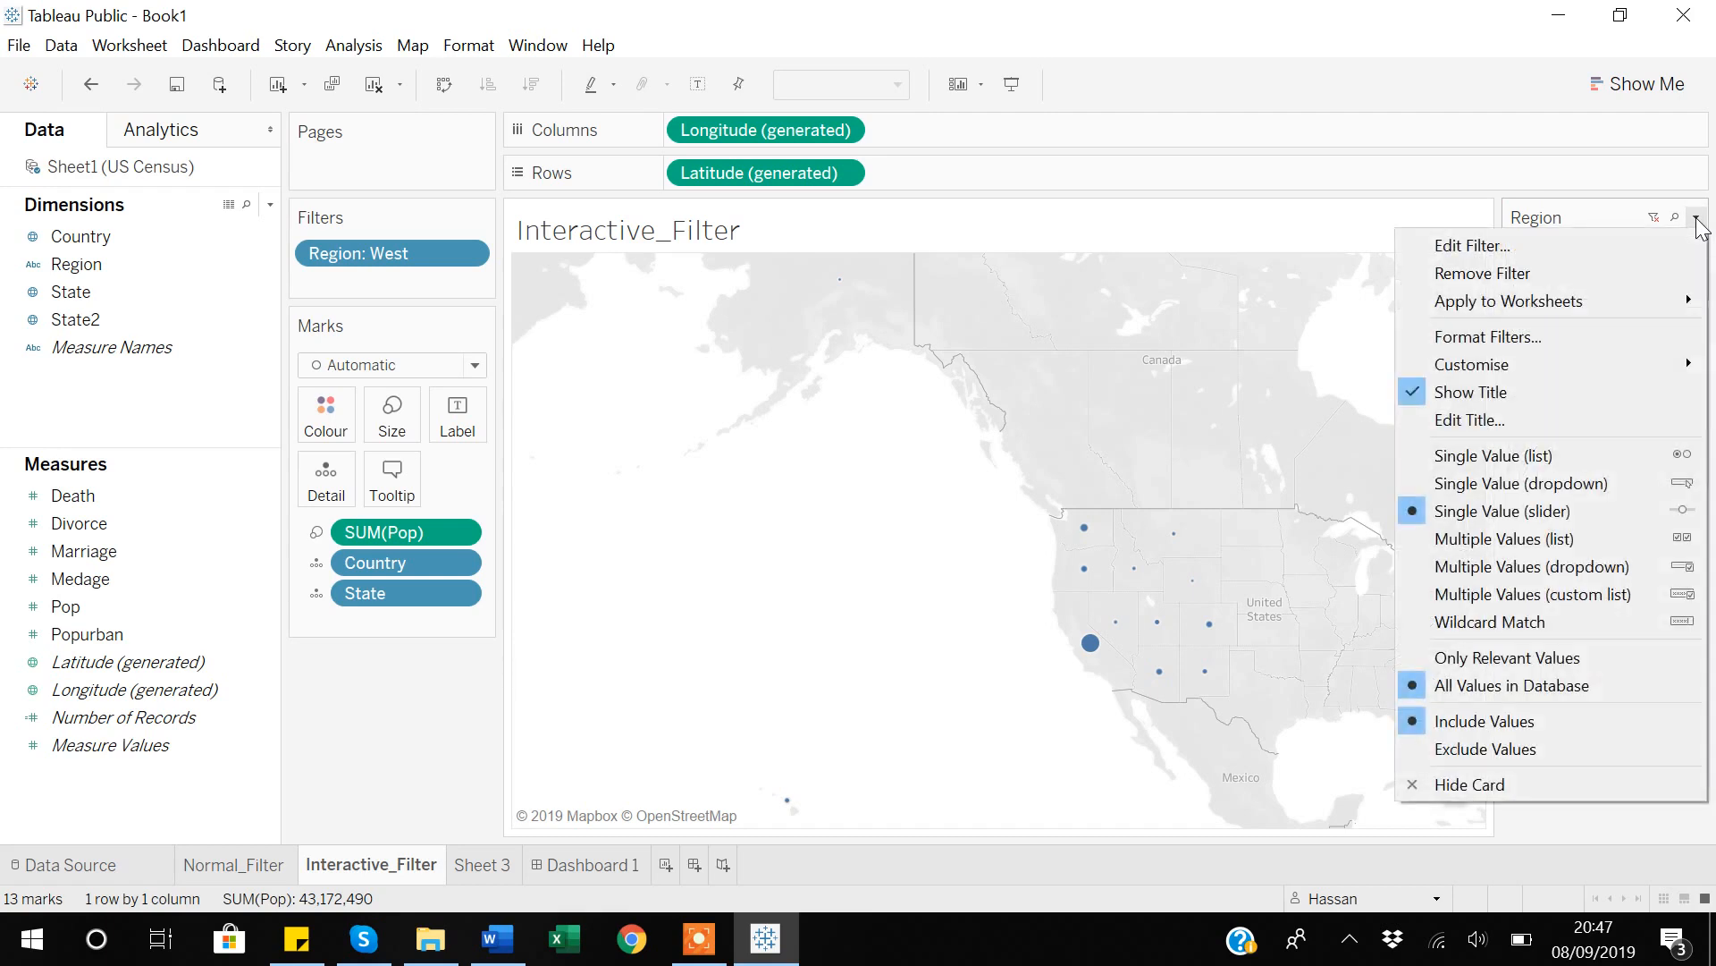
pyautogui.click(1515, 565)
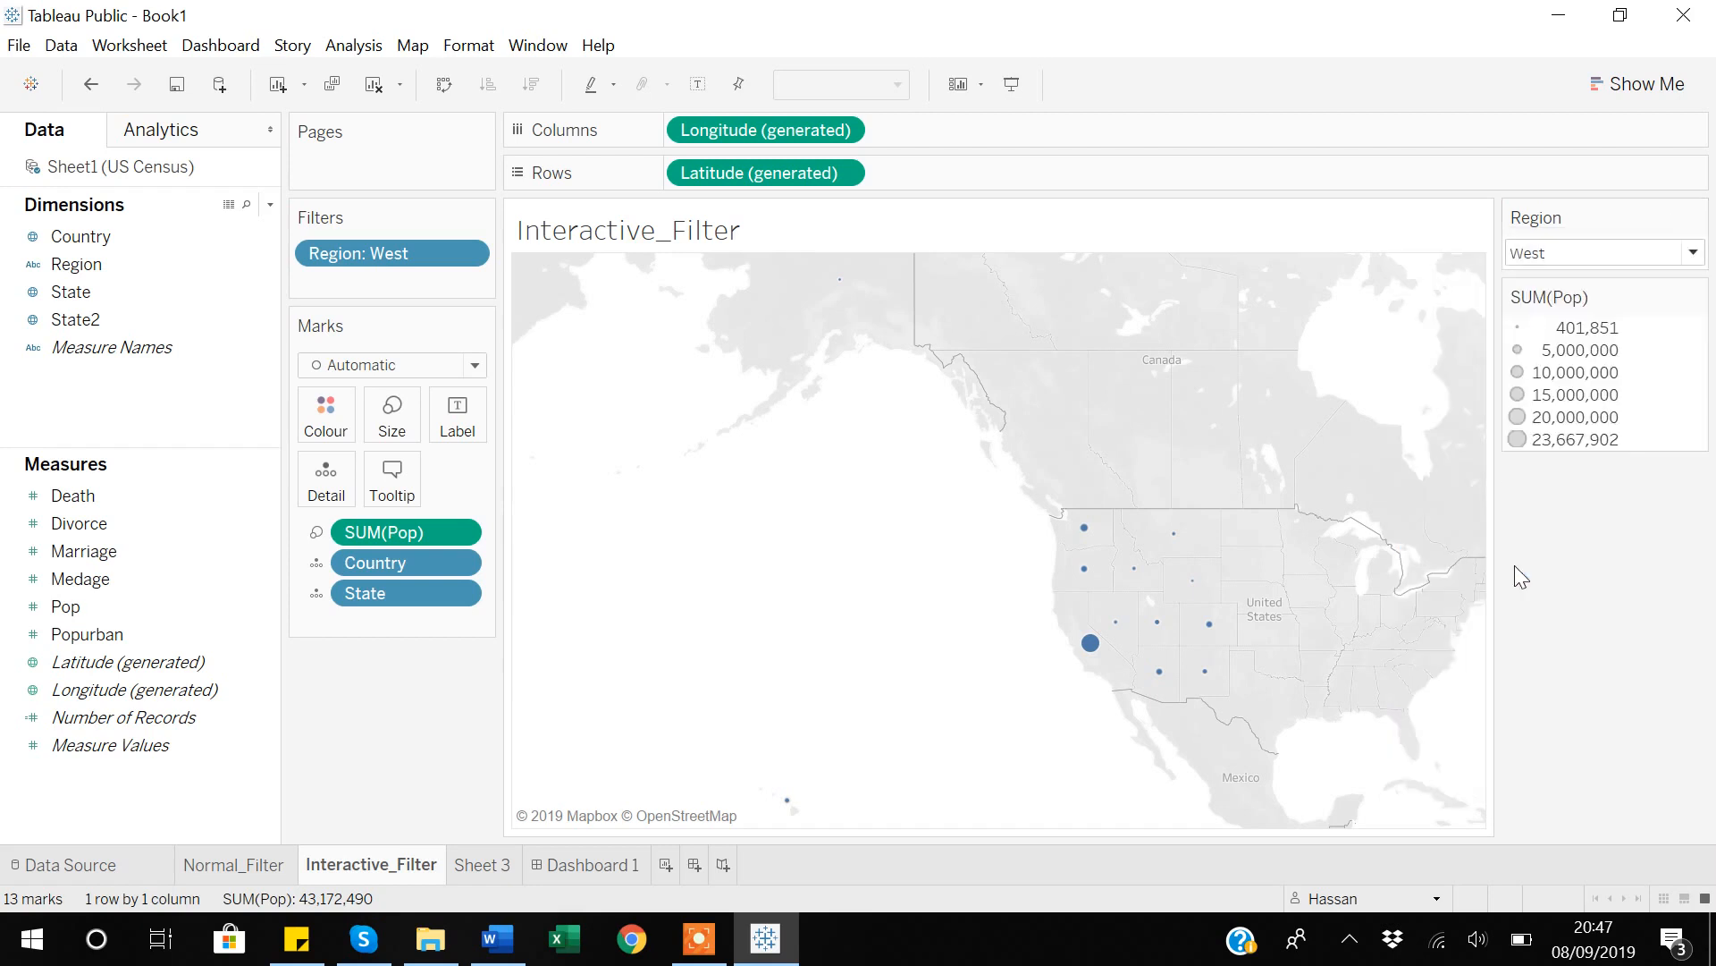
pyautogui.click(1695, 254)
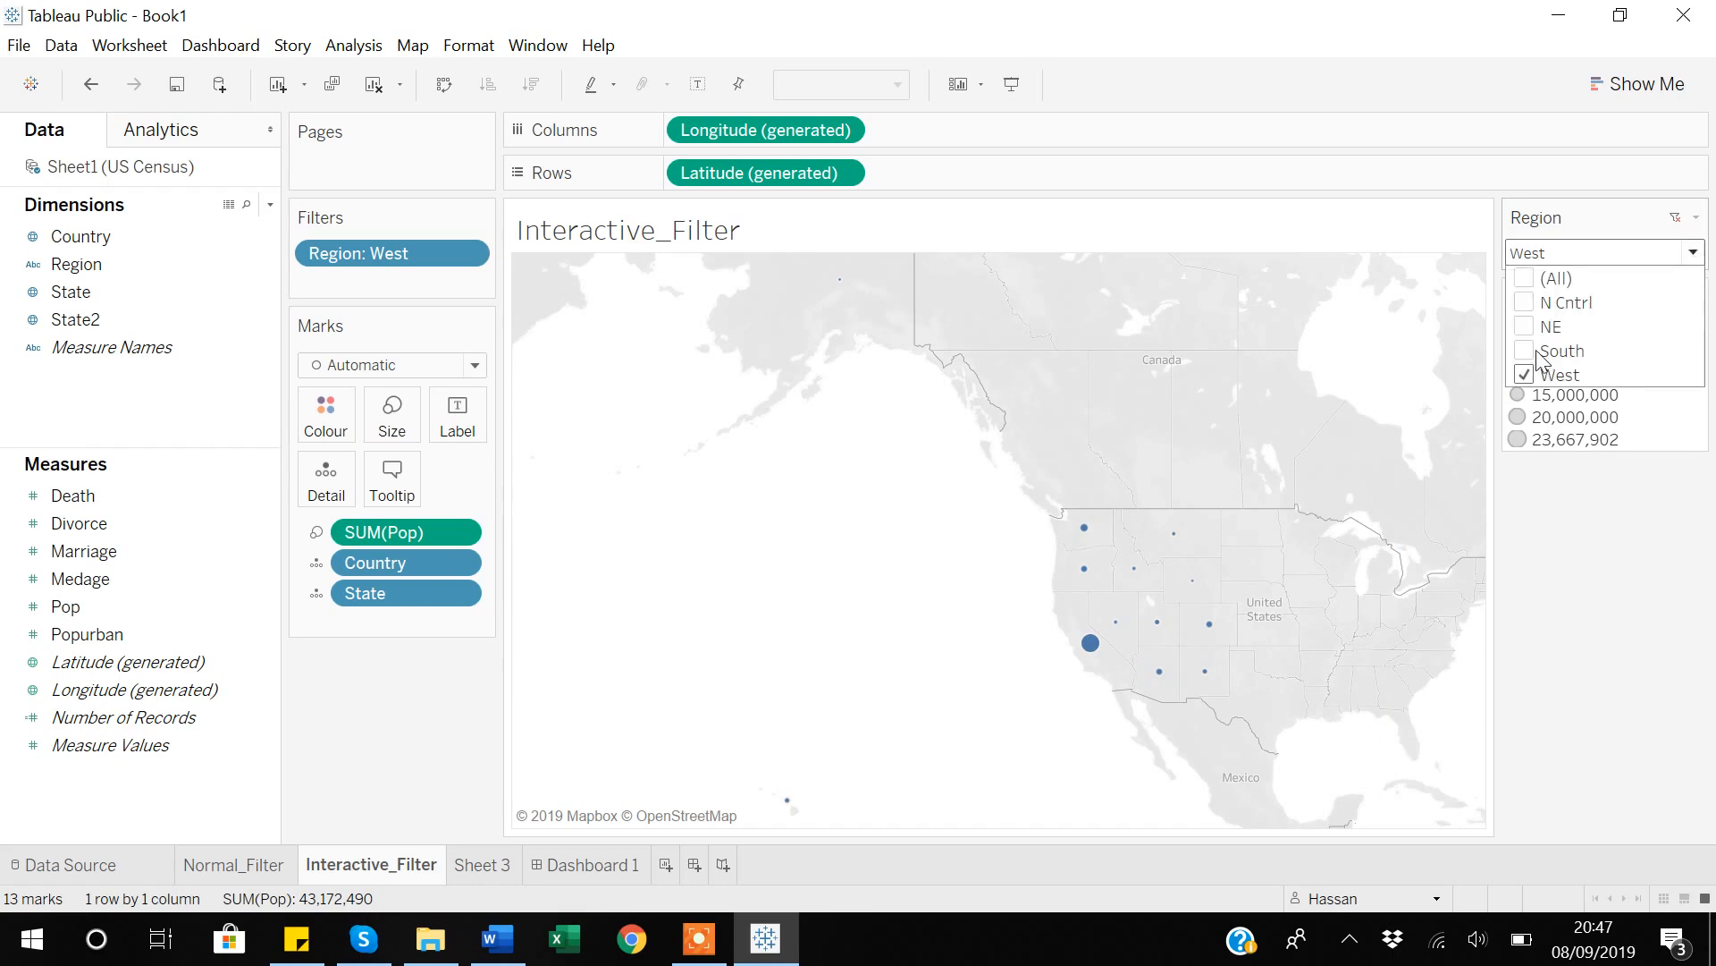
pyautogui.click(1524, 351)
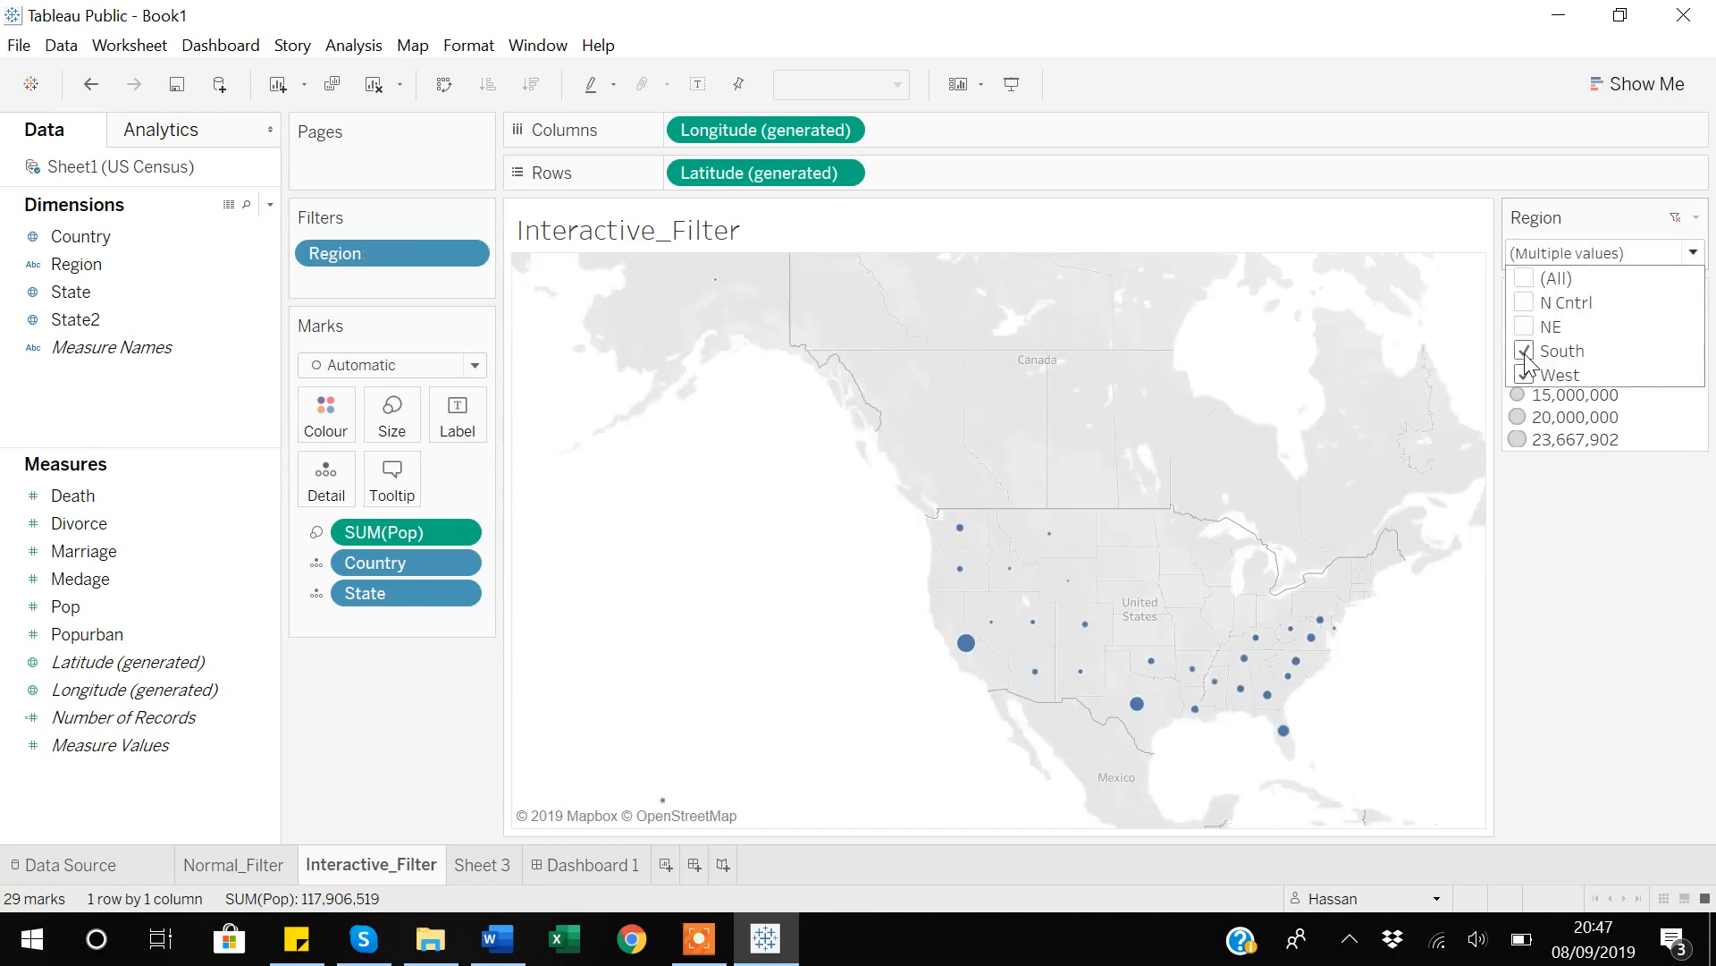
pyautogui.click(1525, 327)
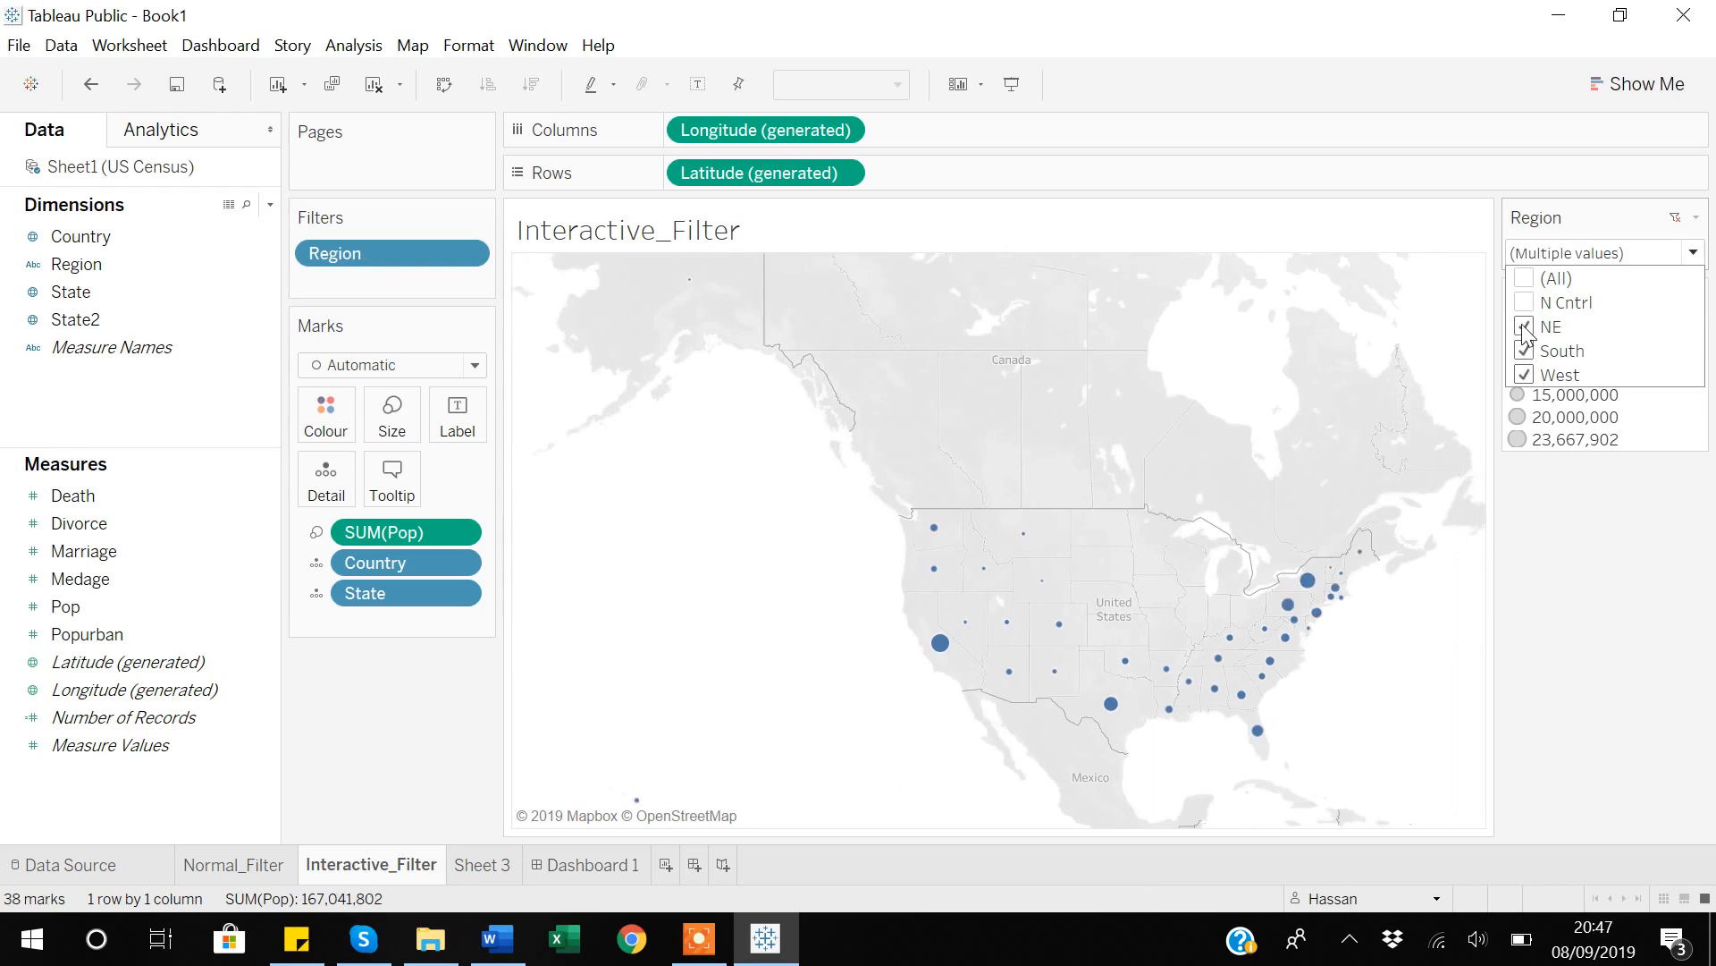
# Reset the Region filter, switch it to Multiple Values (custom list), and search N to include N Cntrl and NE.
pyautogui.click(1676, 219)
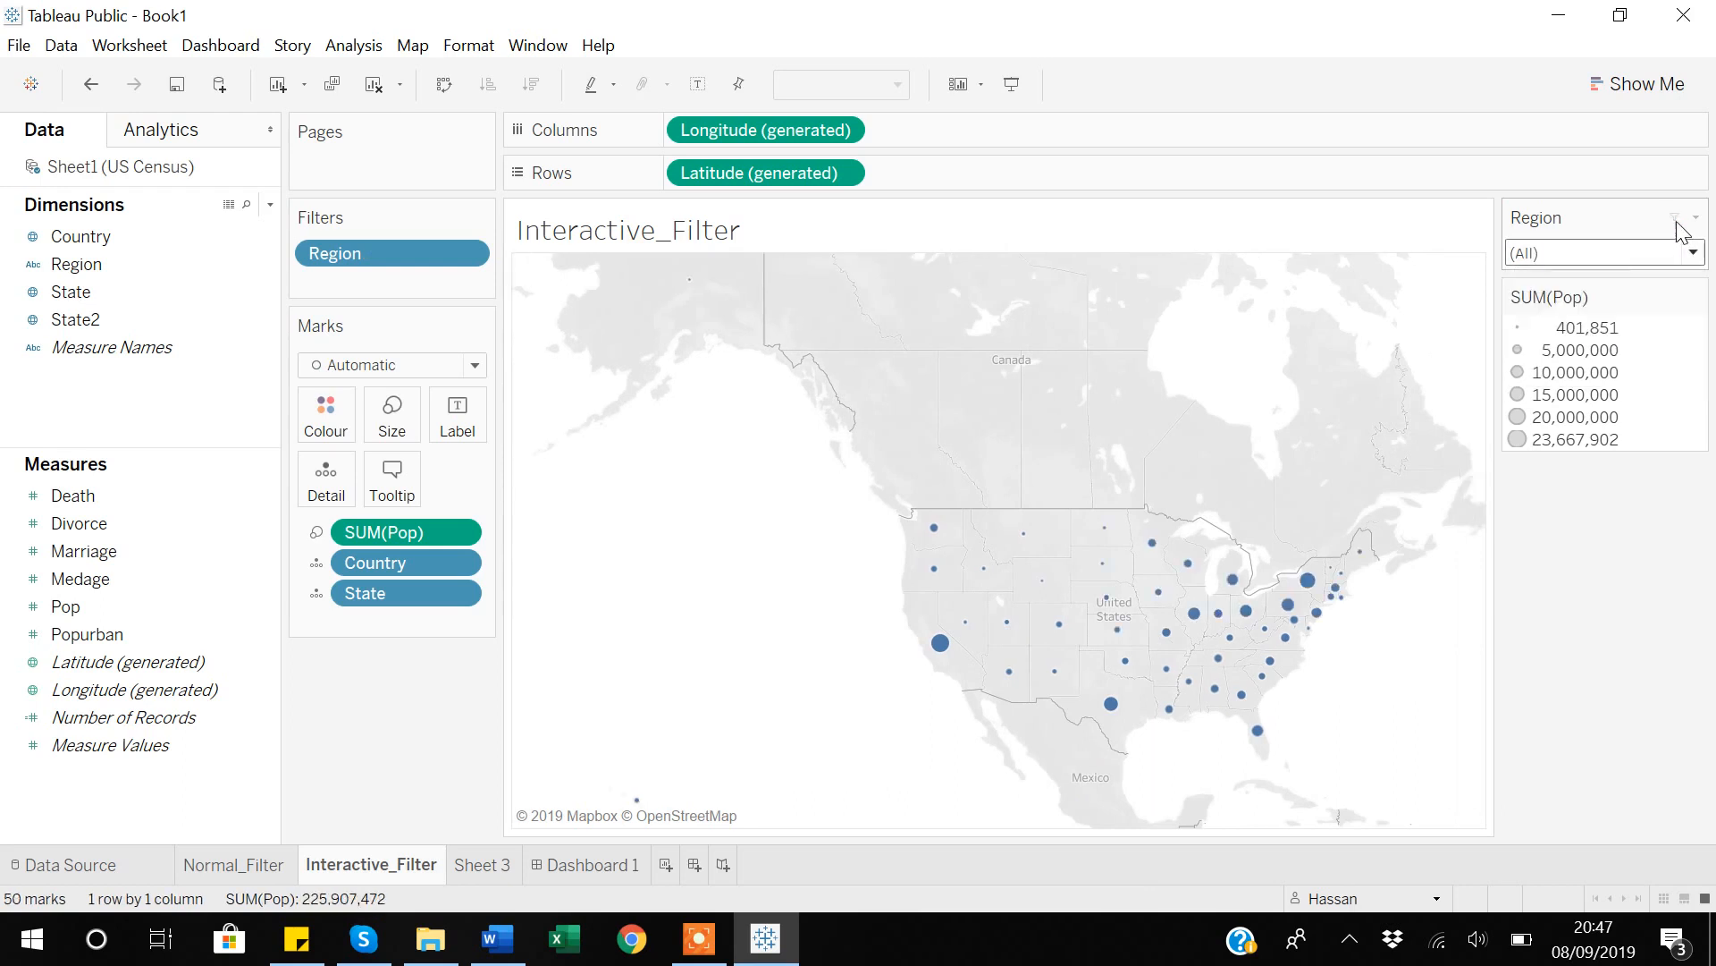
pyautogui.click(1696, 219)
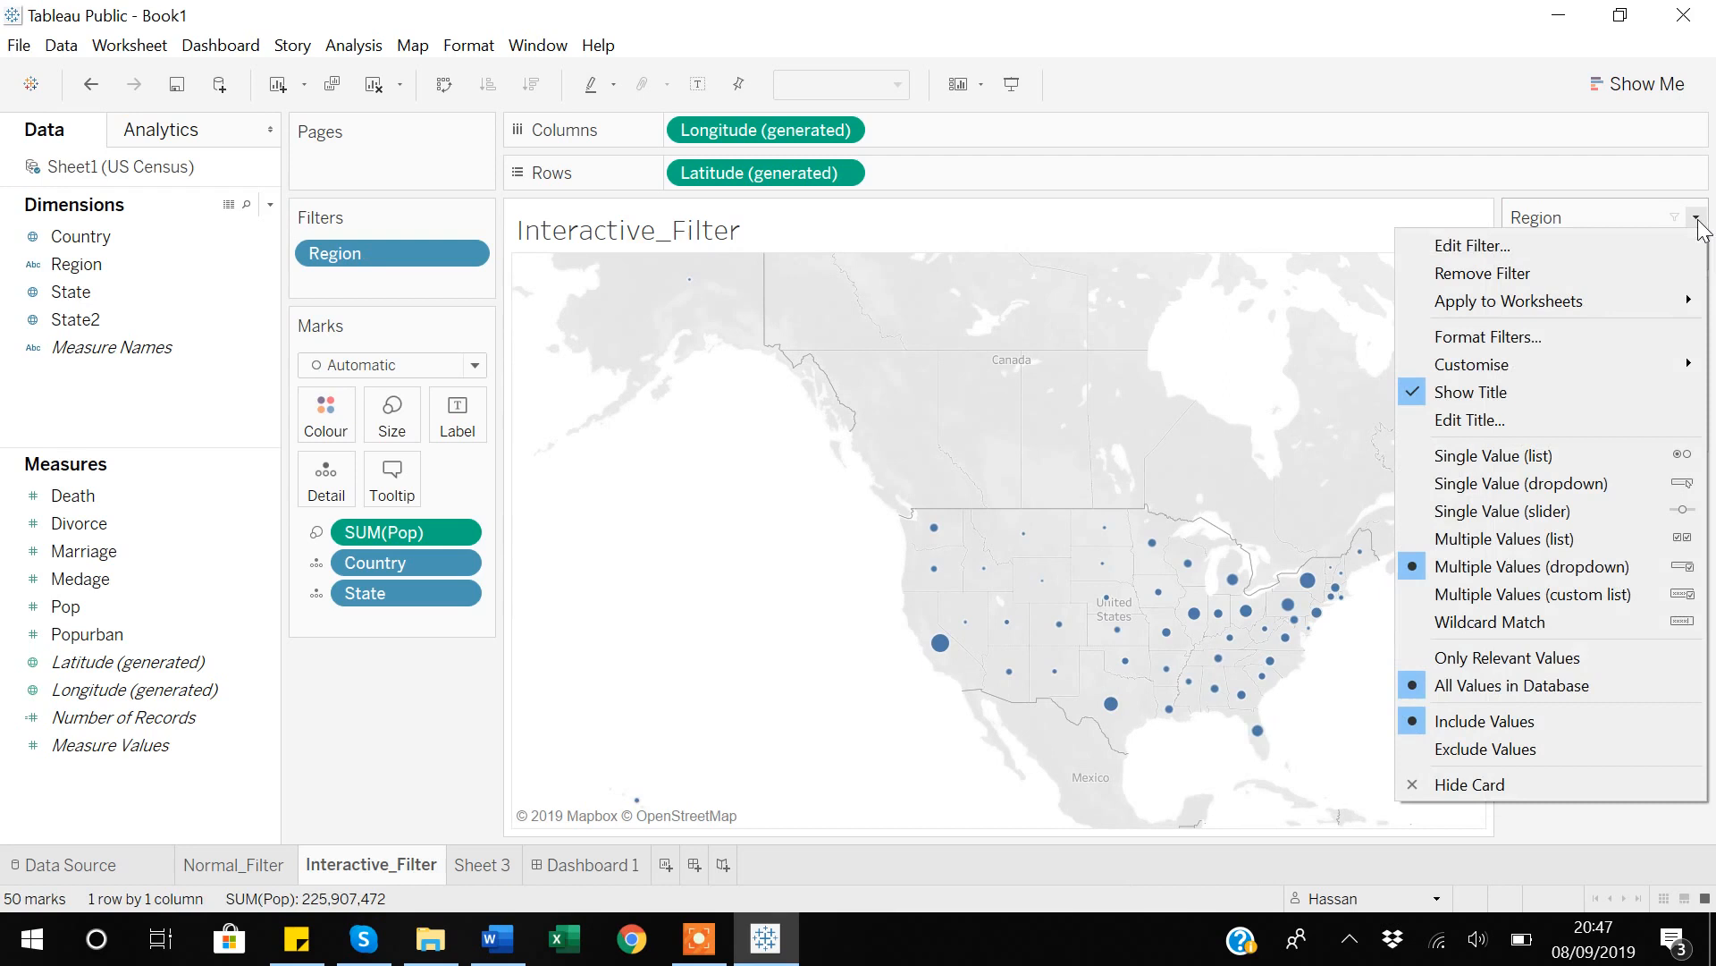
pyautogui.click(1516, 594)
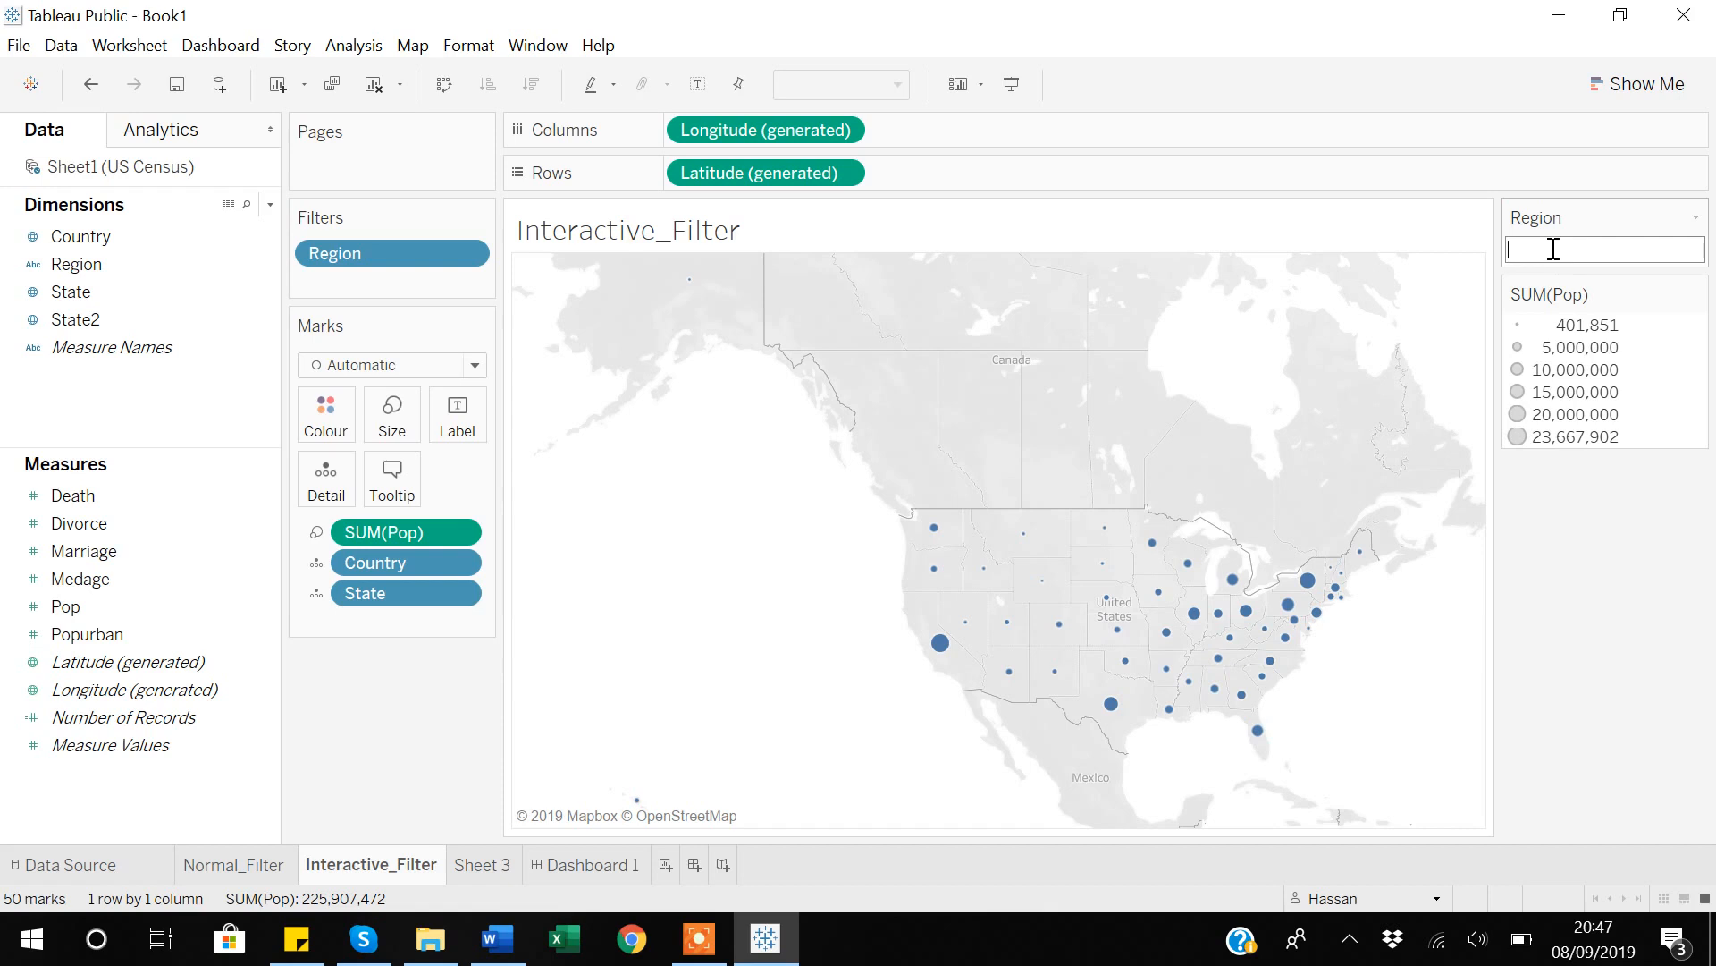
pyautogui.write('N')
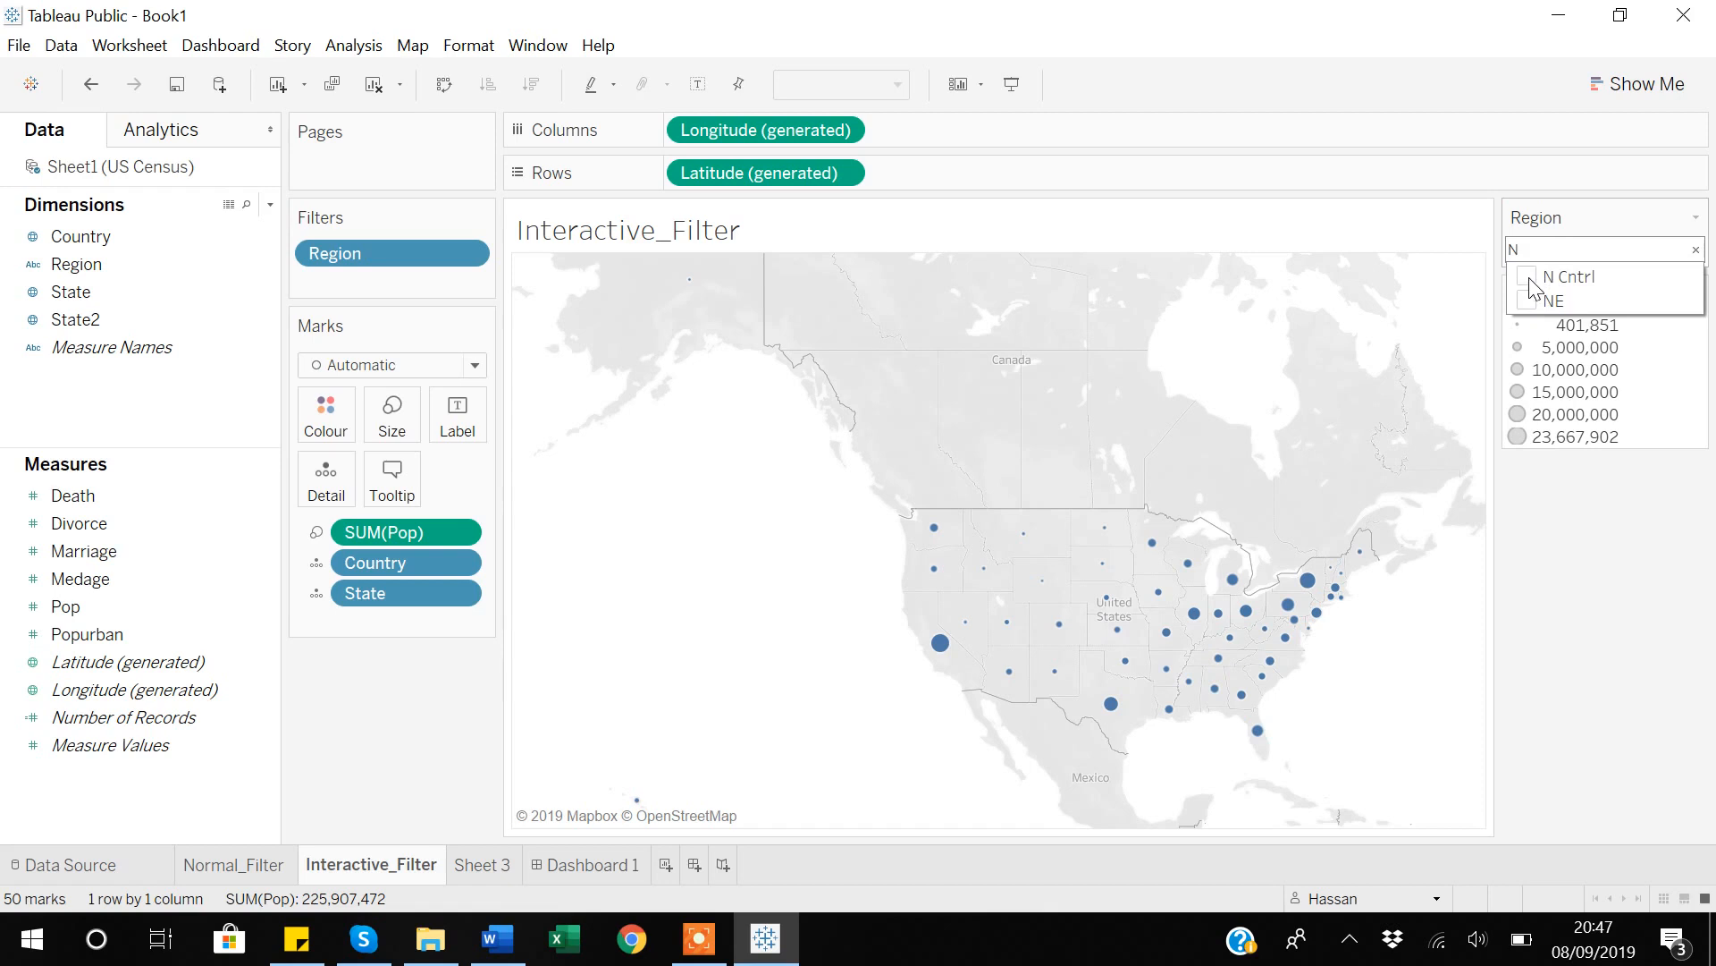
pyautogui.click(1528, 282)
pyautogui.click(1528, 301)
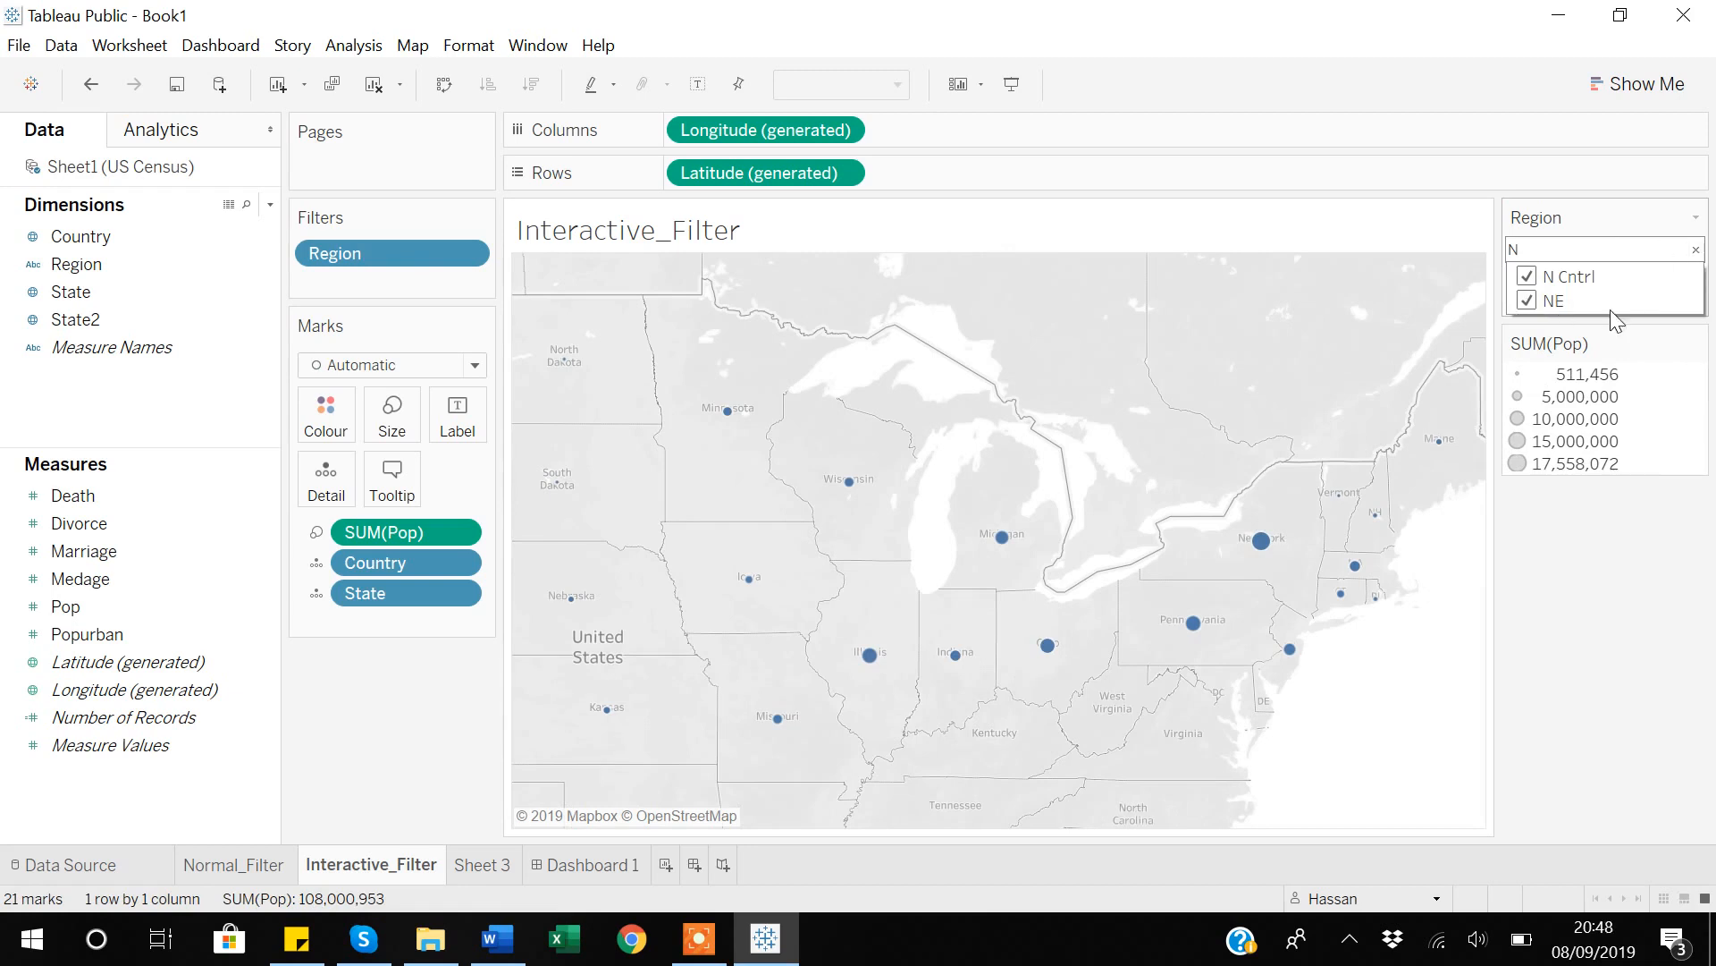
# Switch the Region filter to Wildcard Match and filter the map with the pattern N.
pyautogui.click(1696, 218)
pyautogui.click(1696, 218)
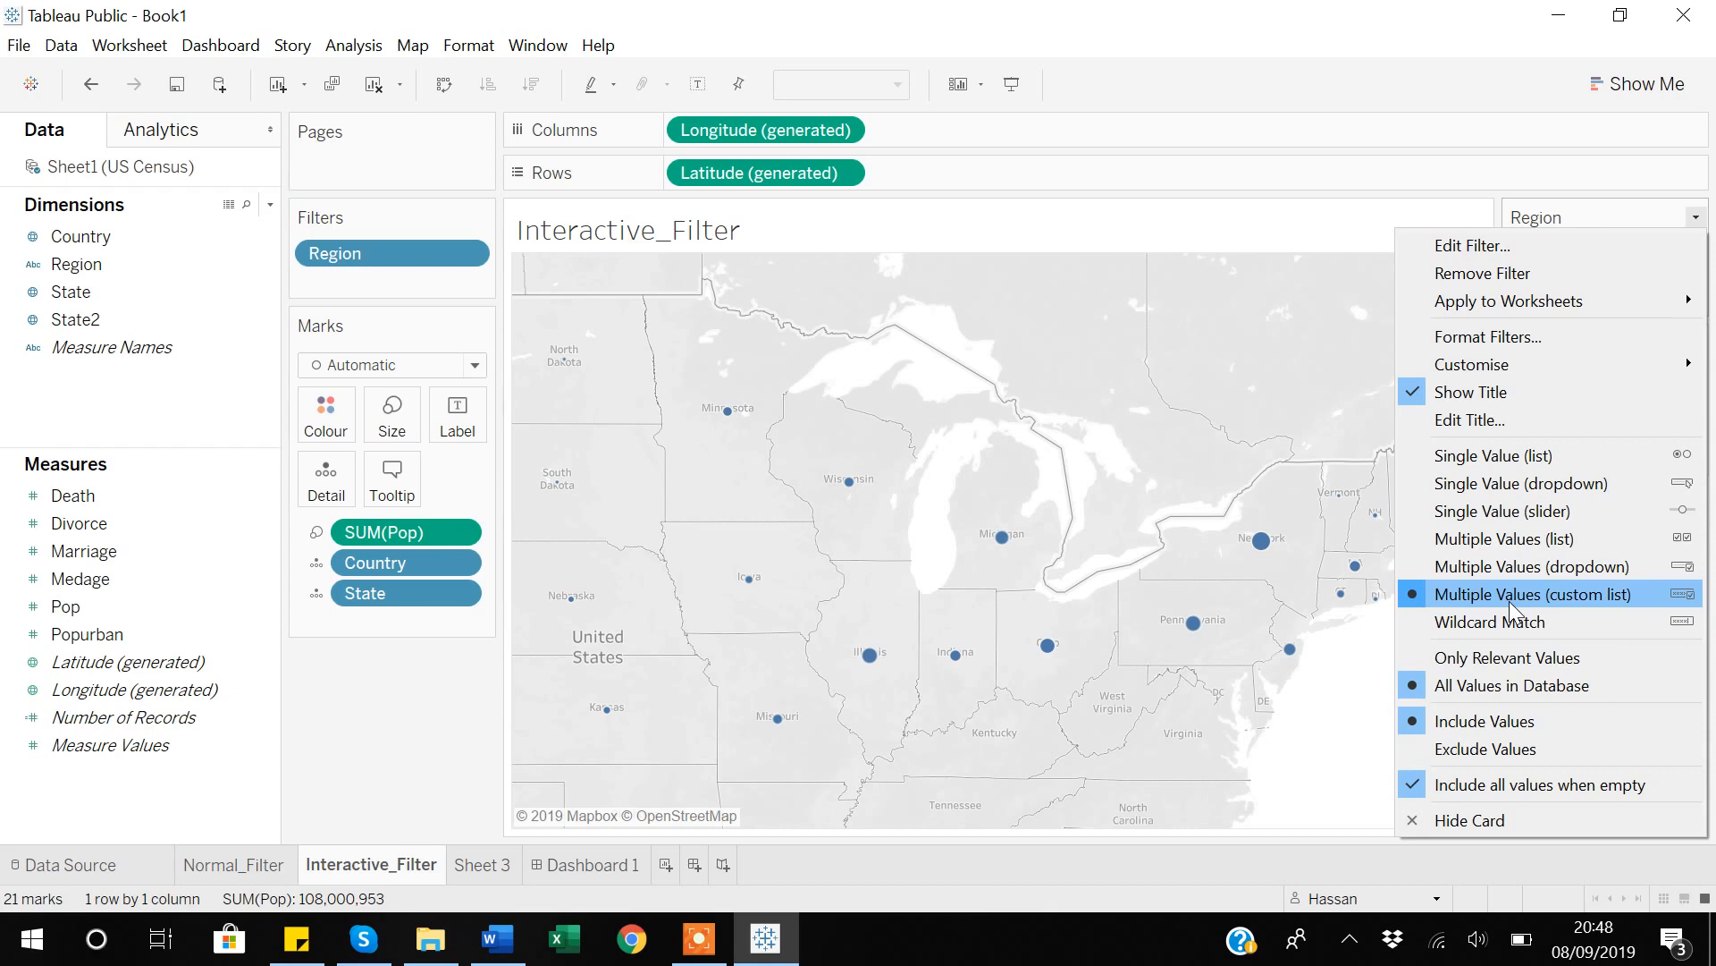
pyautogui.click(1461, 624)
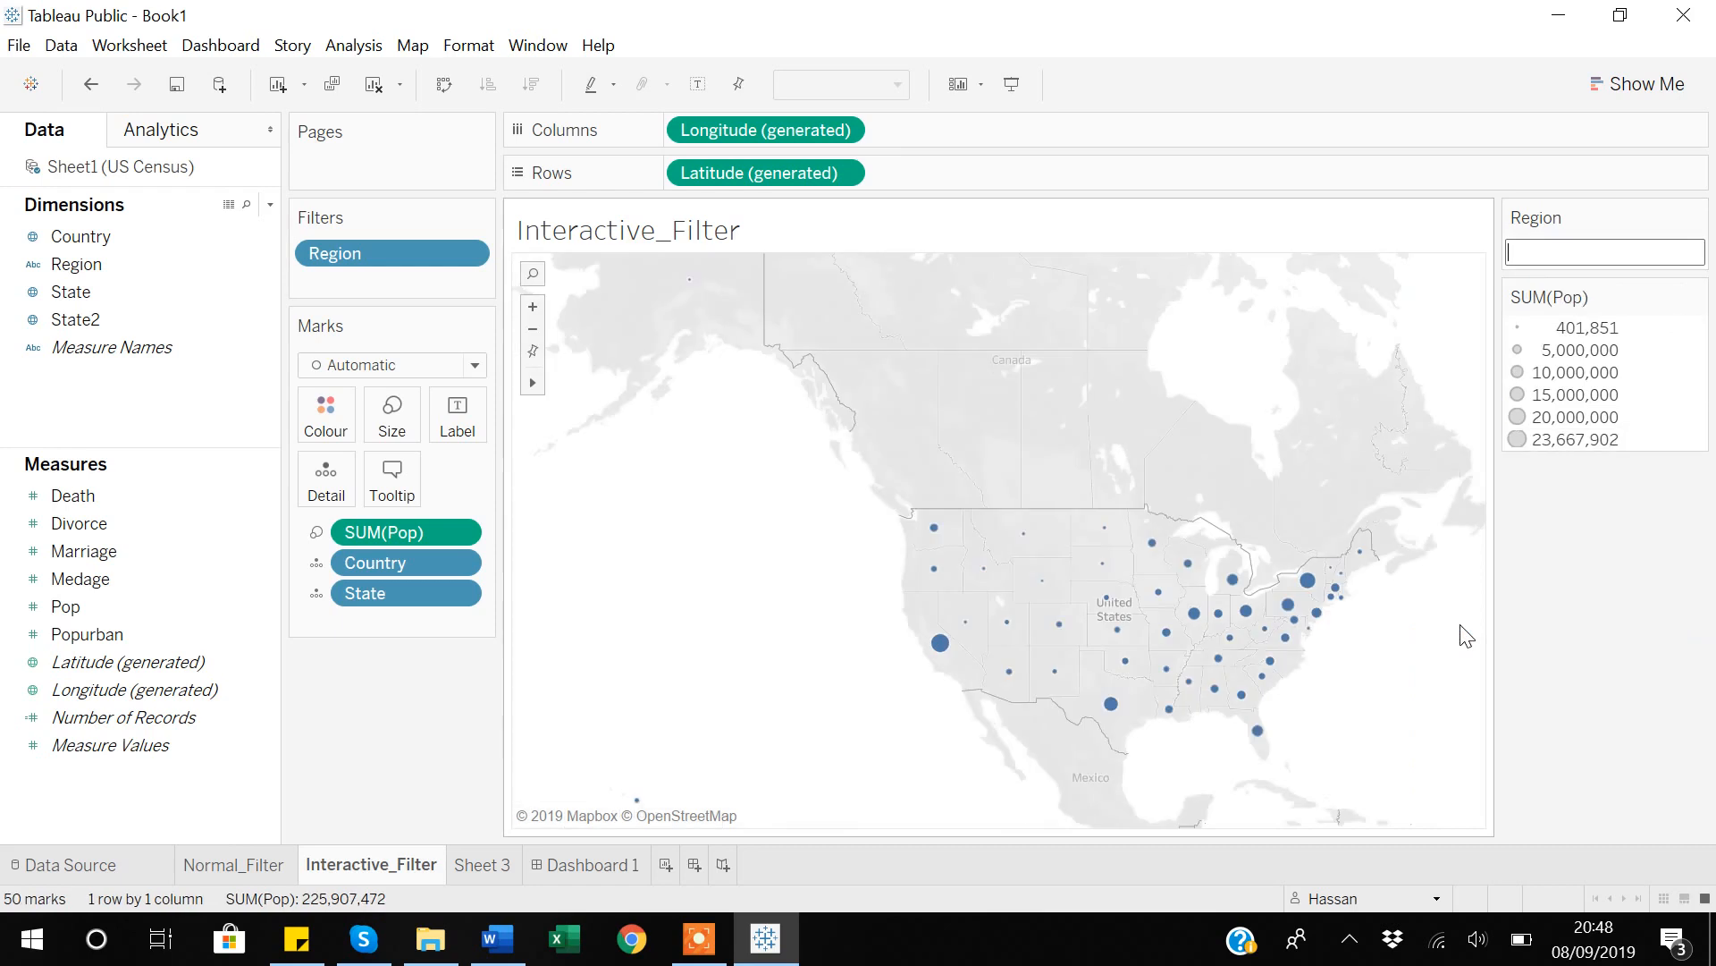
pyautogui.click(1552, 264)
pyautogui.write('N')
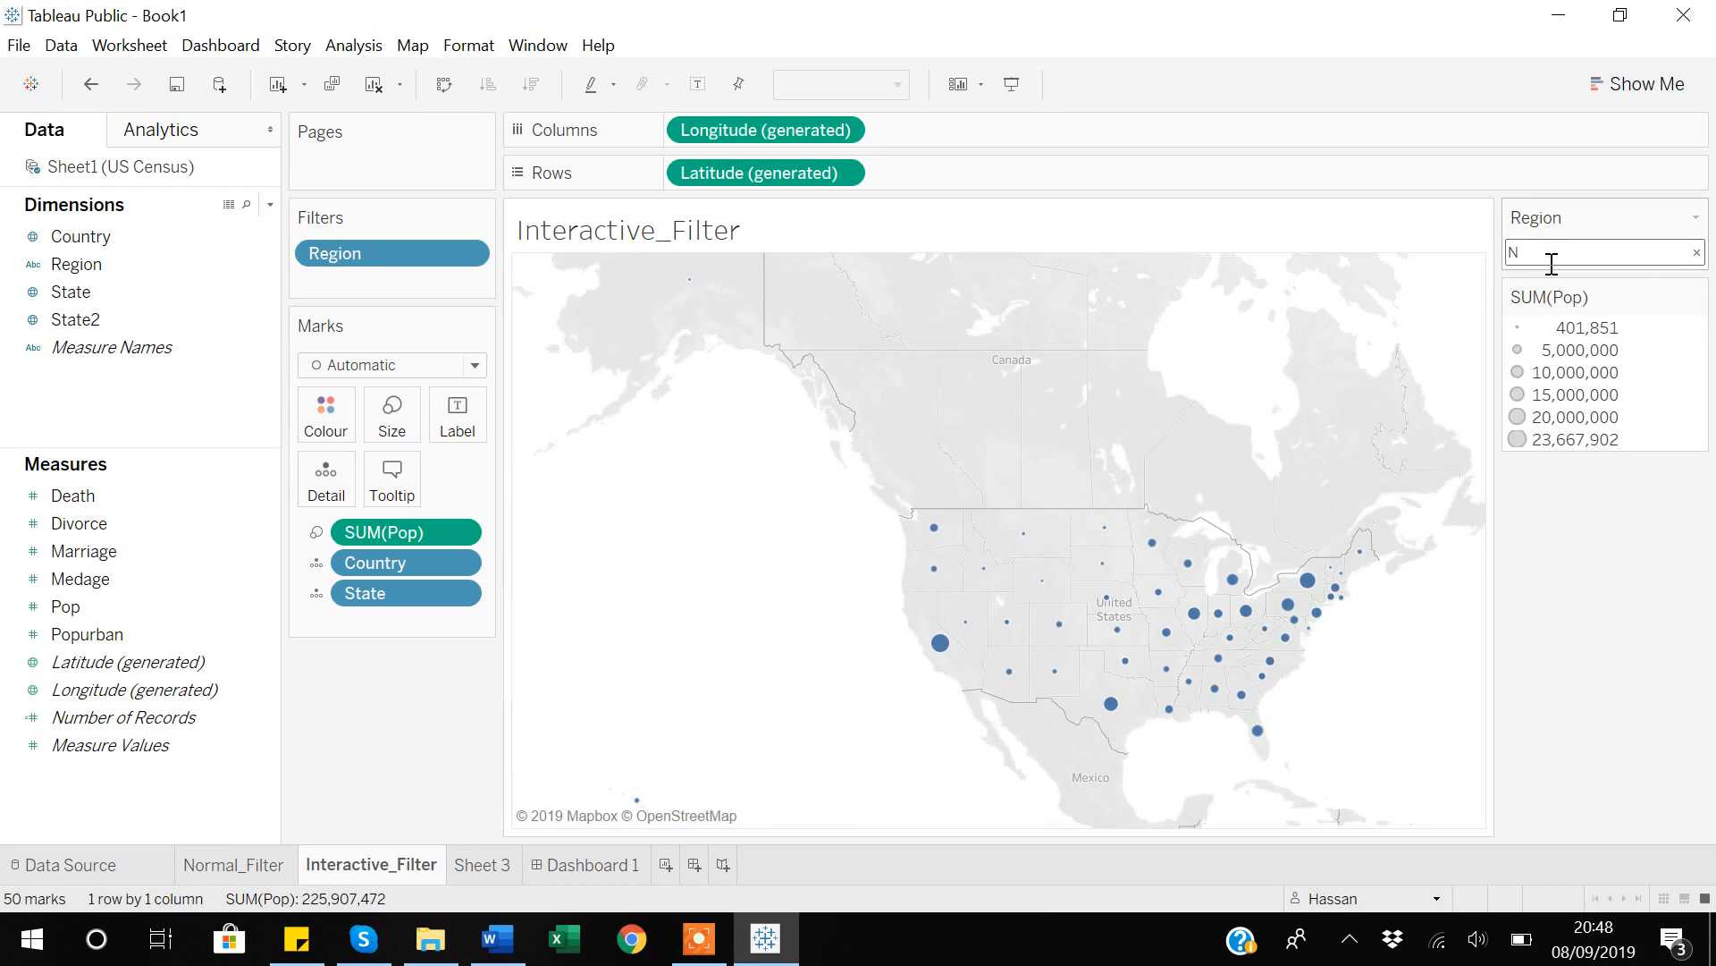
pyautogui.press('Return')
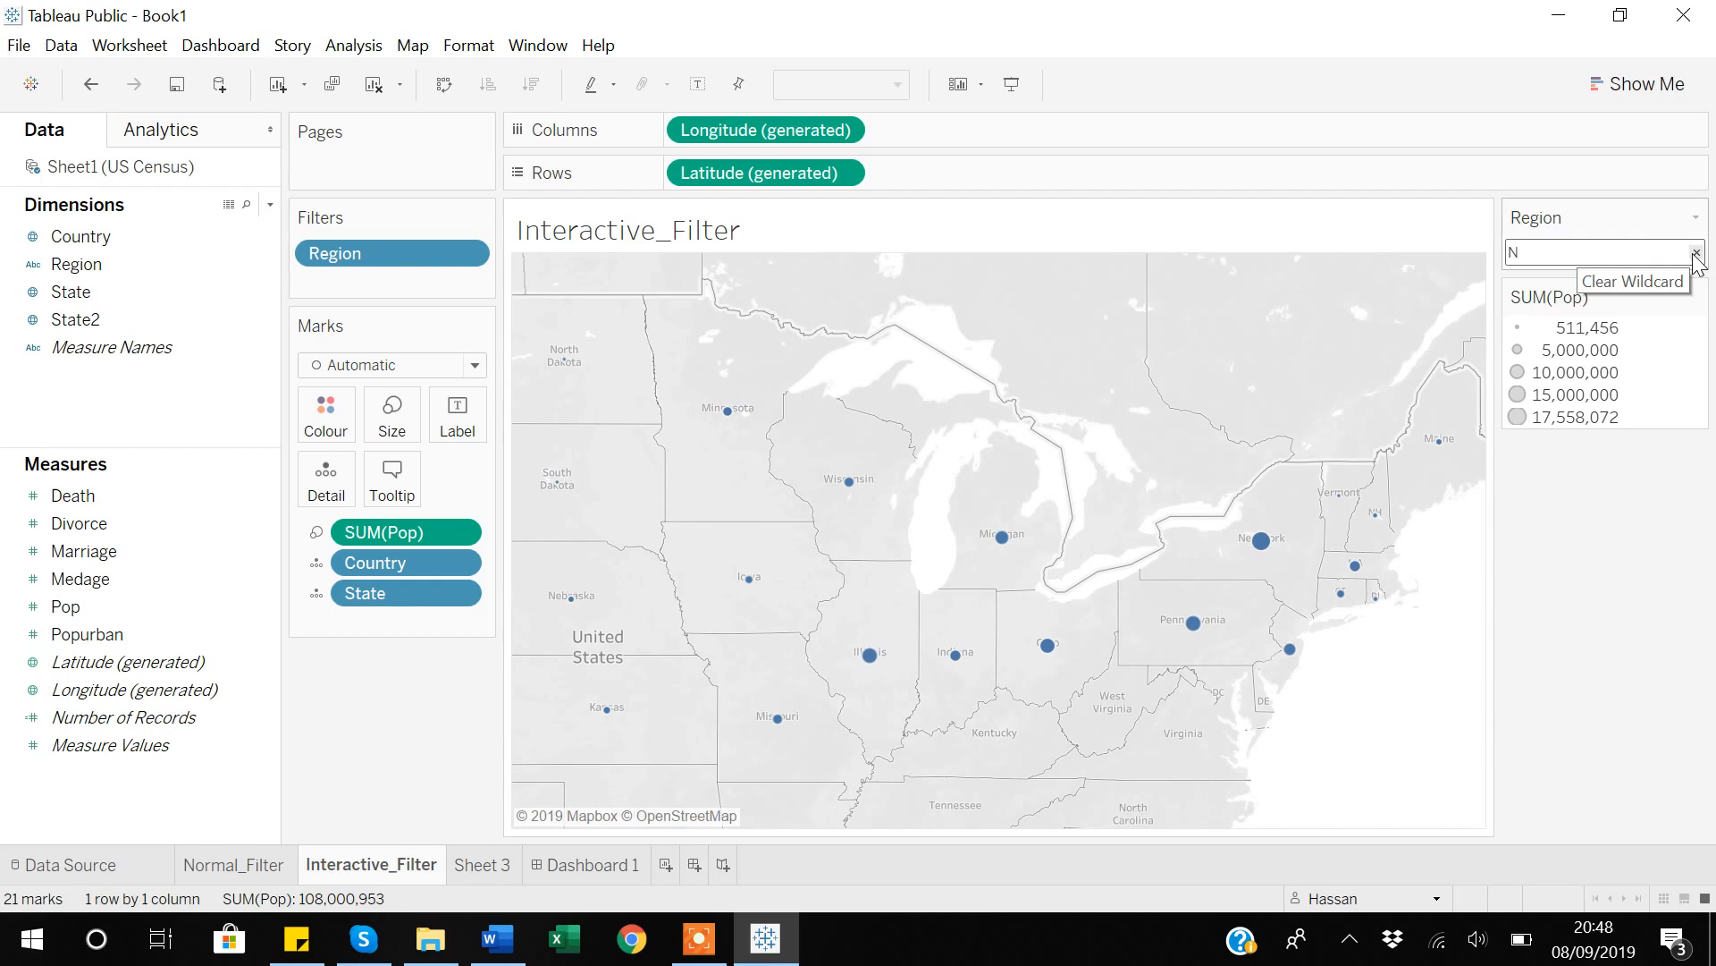
# On Sheet 3, build a map from Country and State with the marks sized by Pop.
pyautogui.click(486, 867)
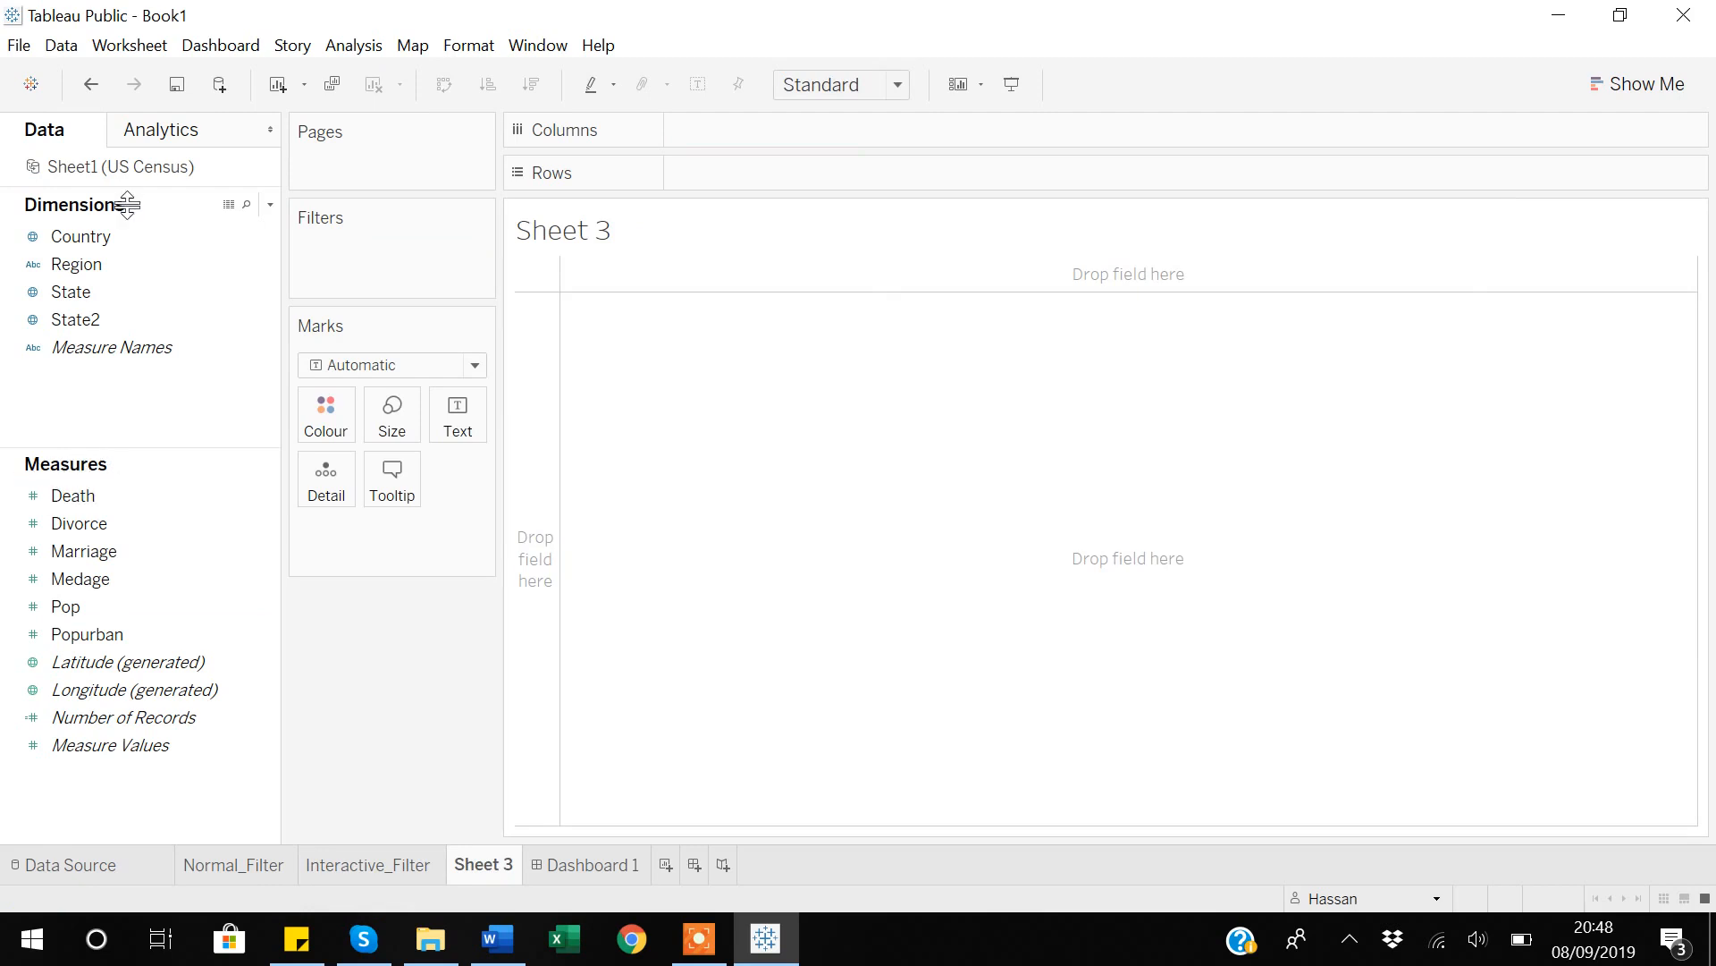
pyautogui.click(113, 235)
pyautogui.doubleClick(91, 234)
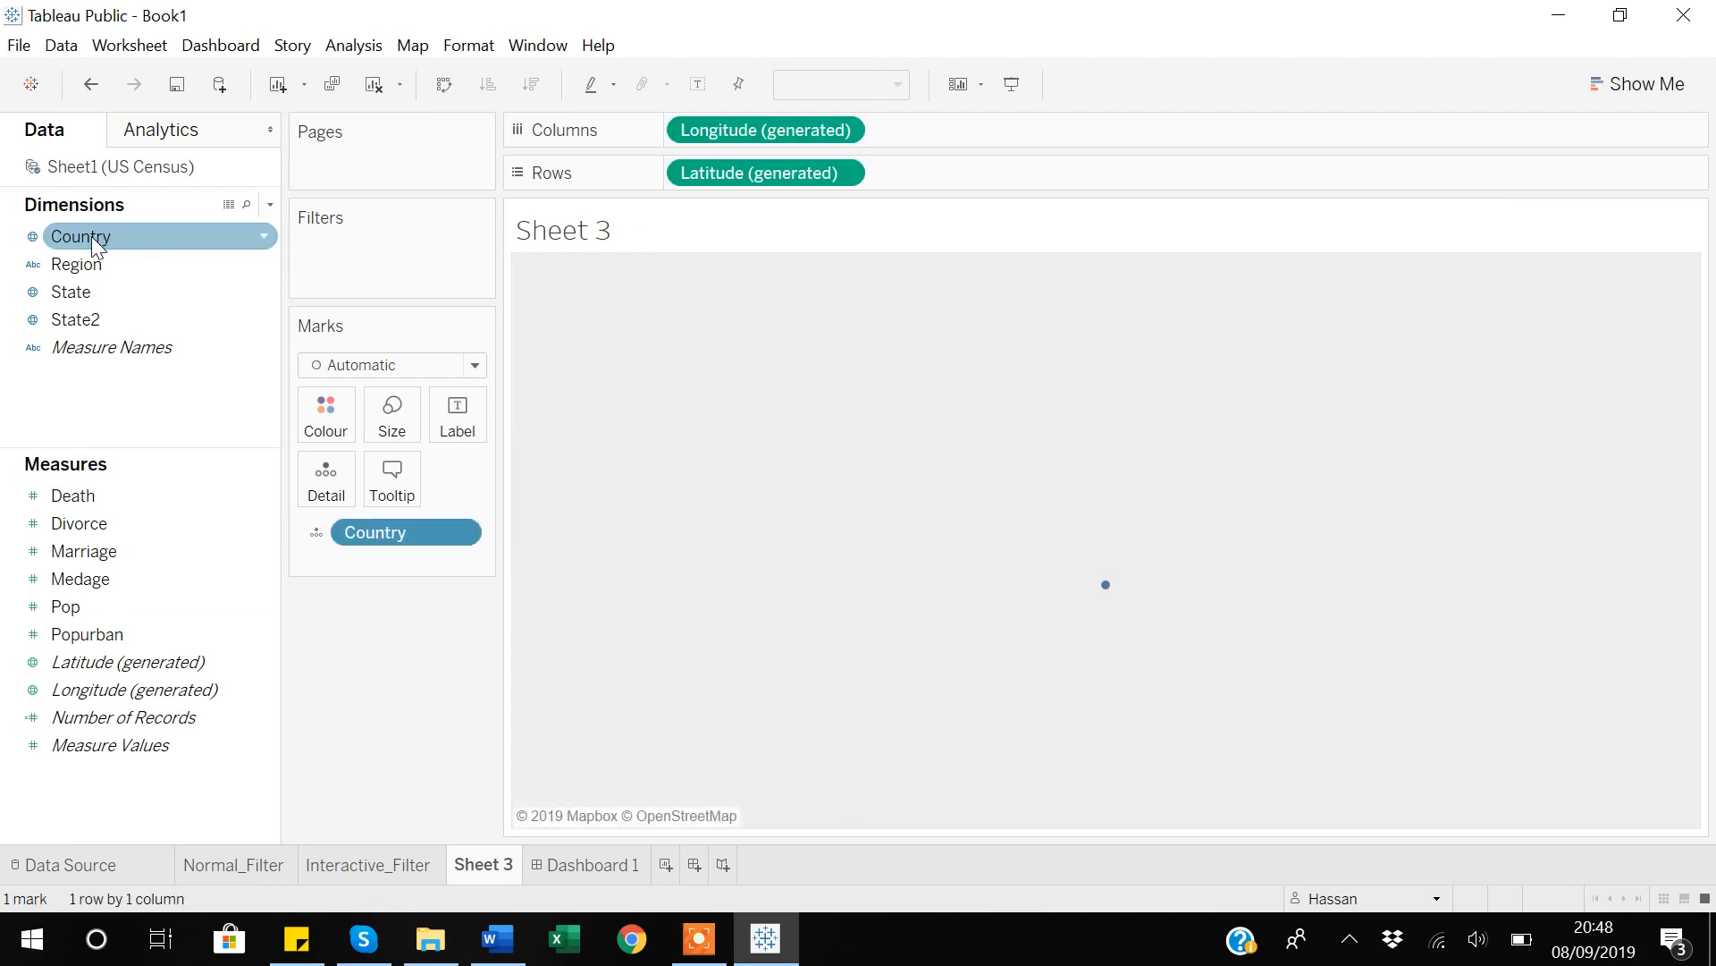
pyautogui.click(88, 285)
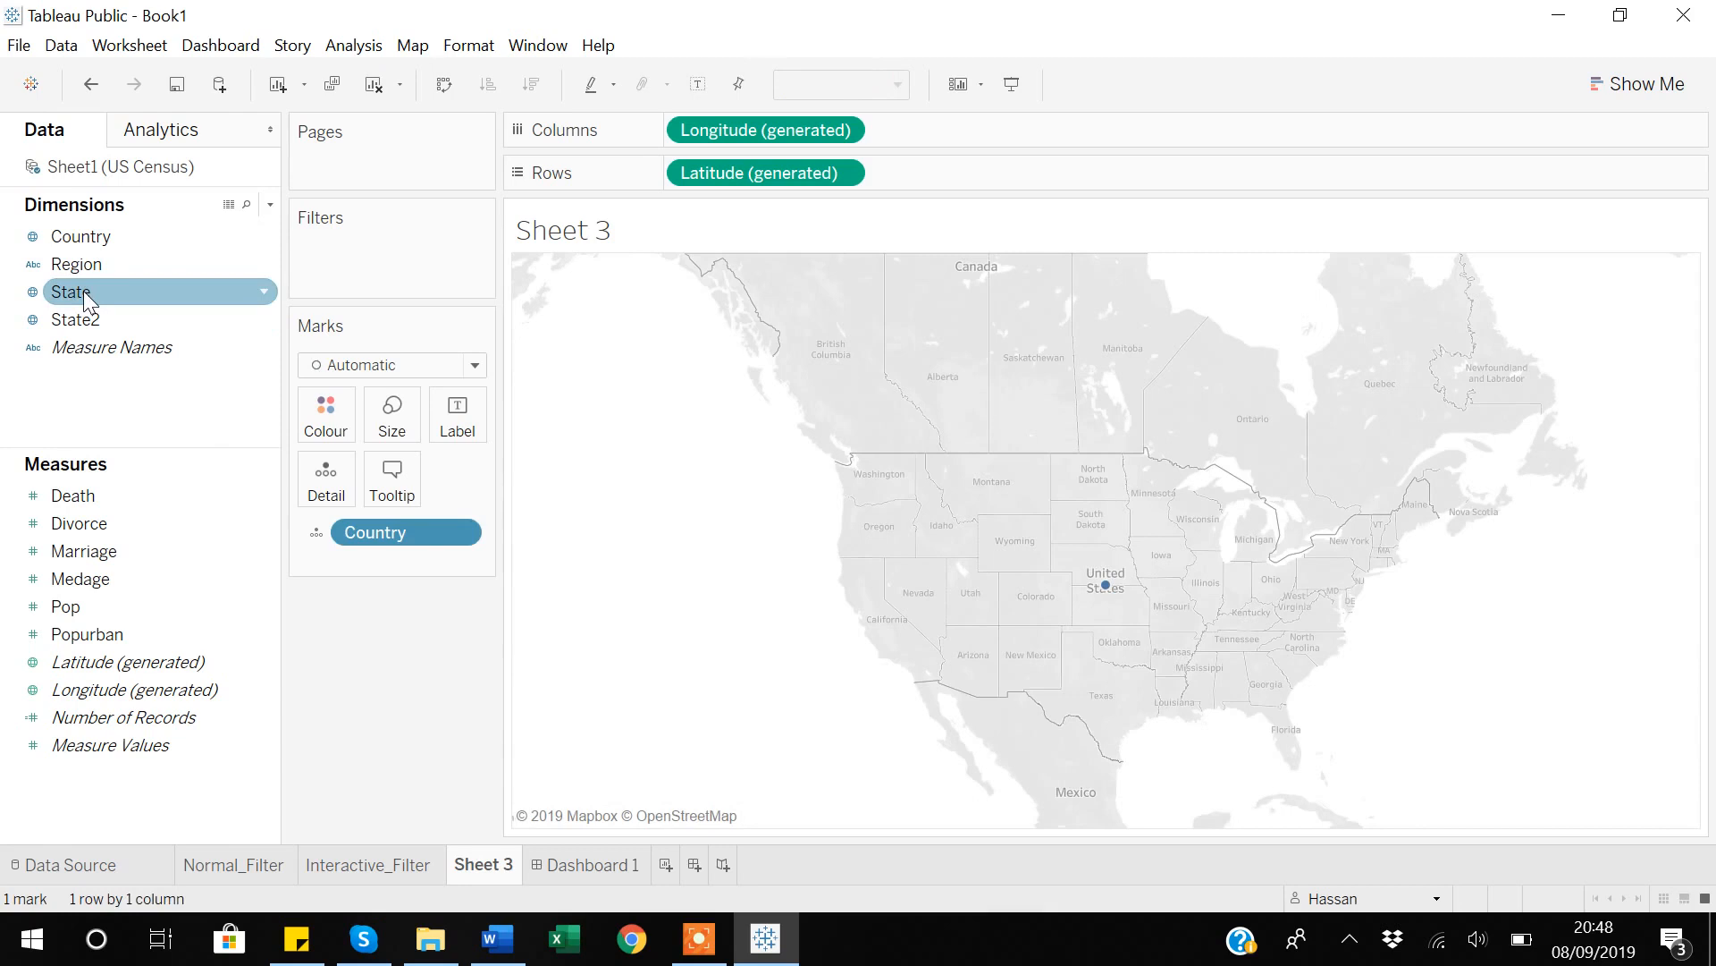
pyautogui.doubleClick(83, 291)
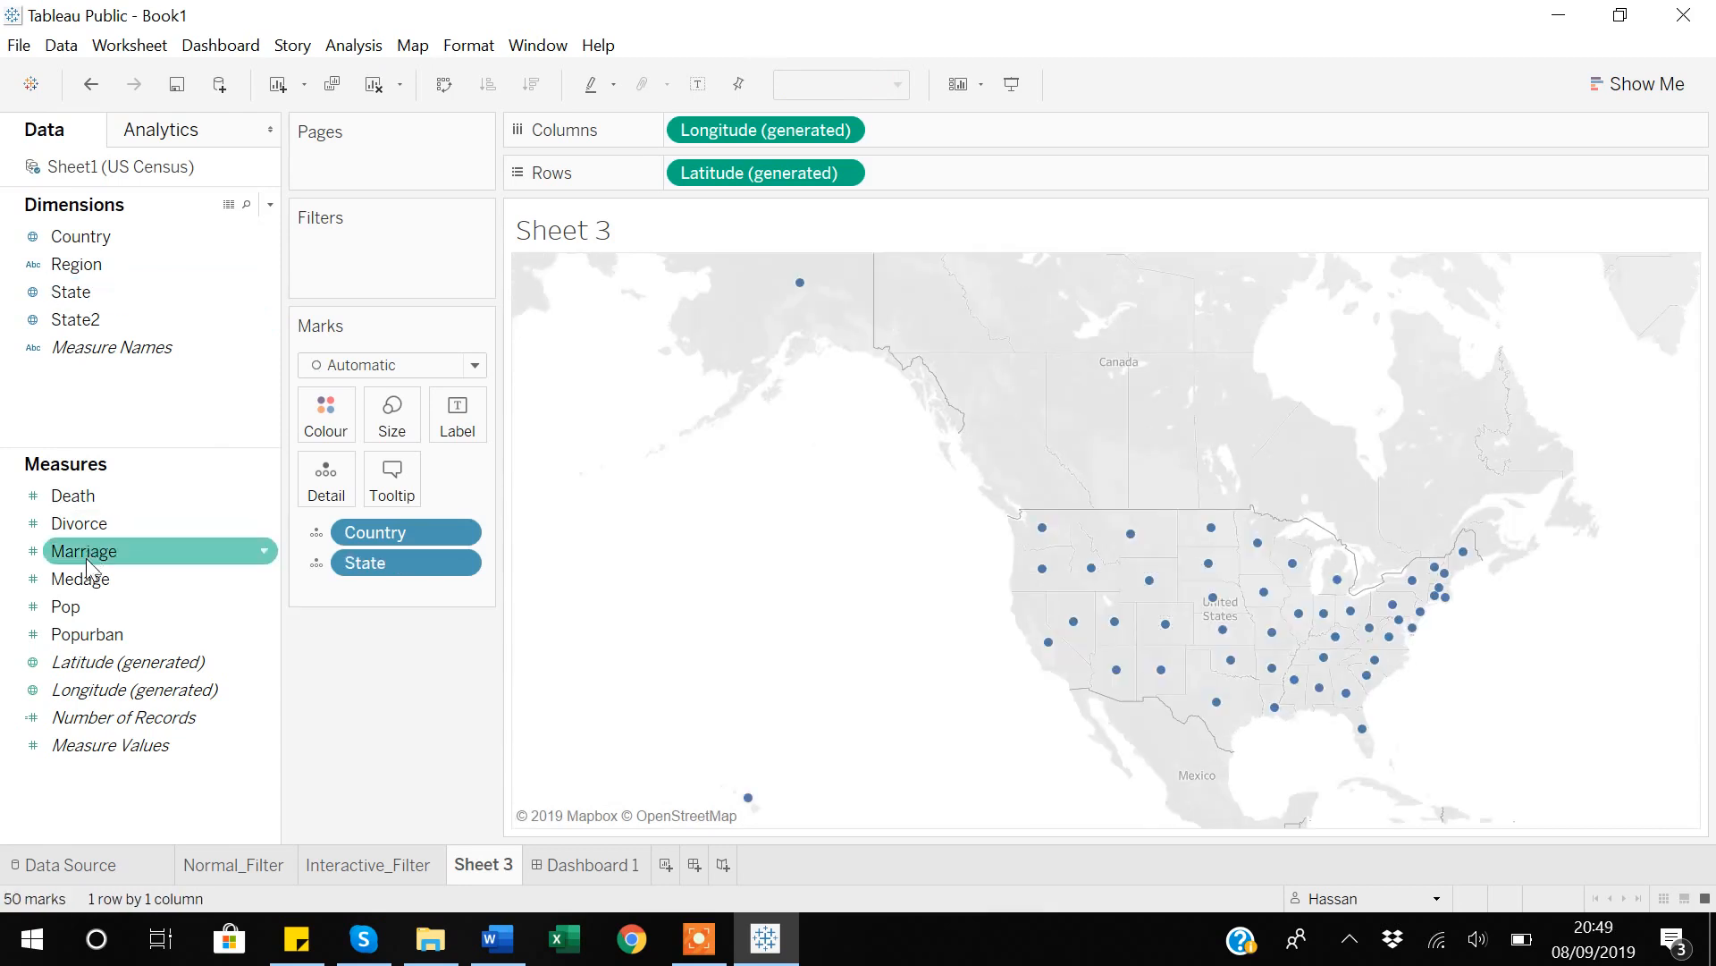
pyautogui.moveTo(65, 606); pyautogui.dragTo(380, 415)
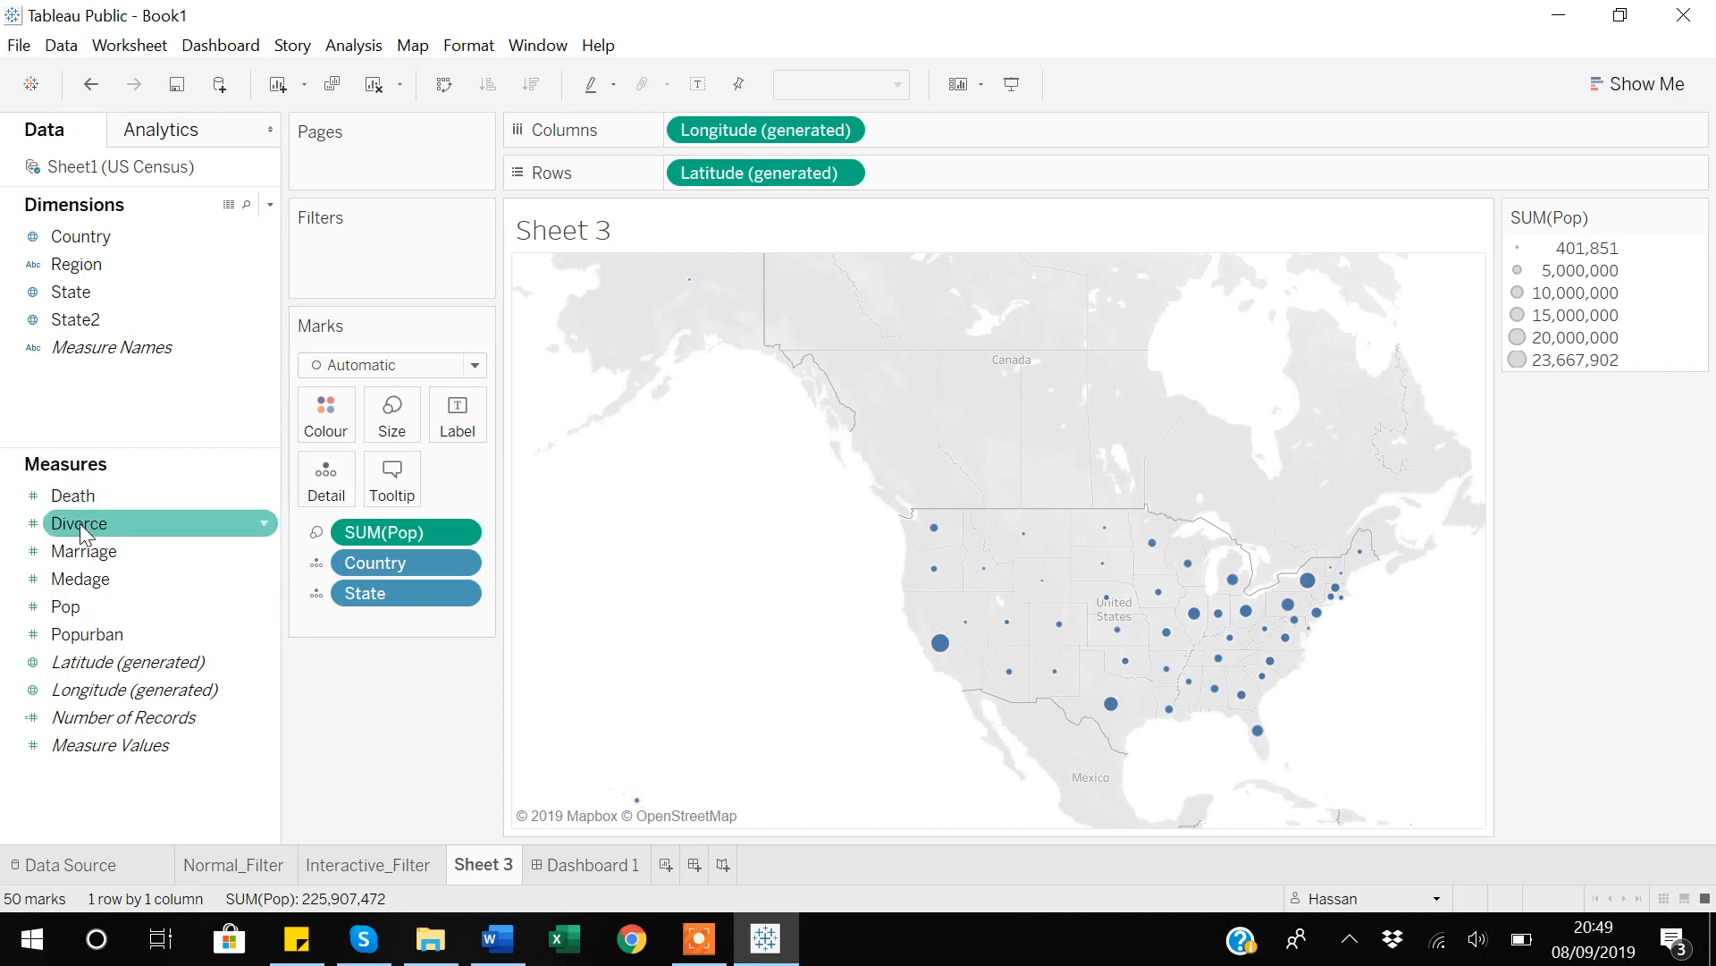
# Add Divorce as a Sum filter on Sheet 3, applying the full range of values from 2,142 to 133,541.
pyautogui.moveTo(79, 527); pyautogui.dragTo(339, 261)
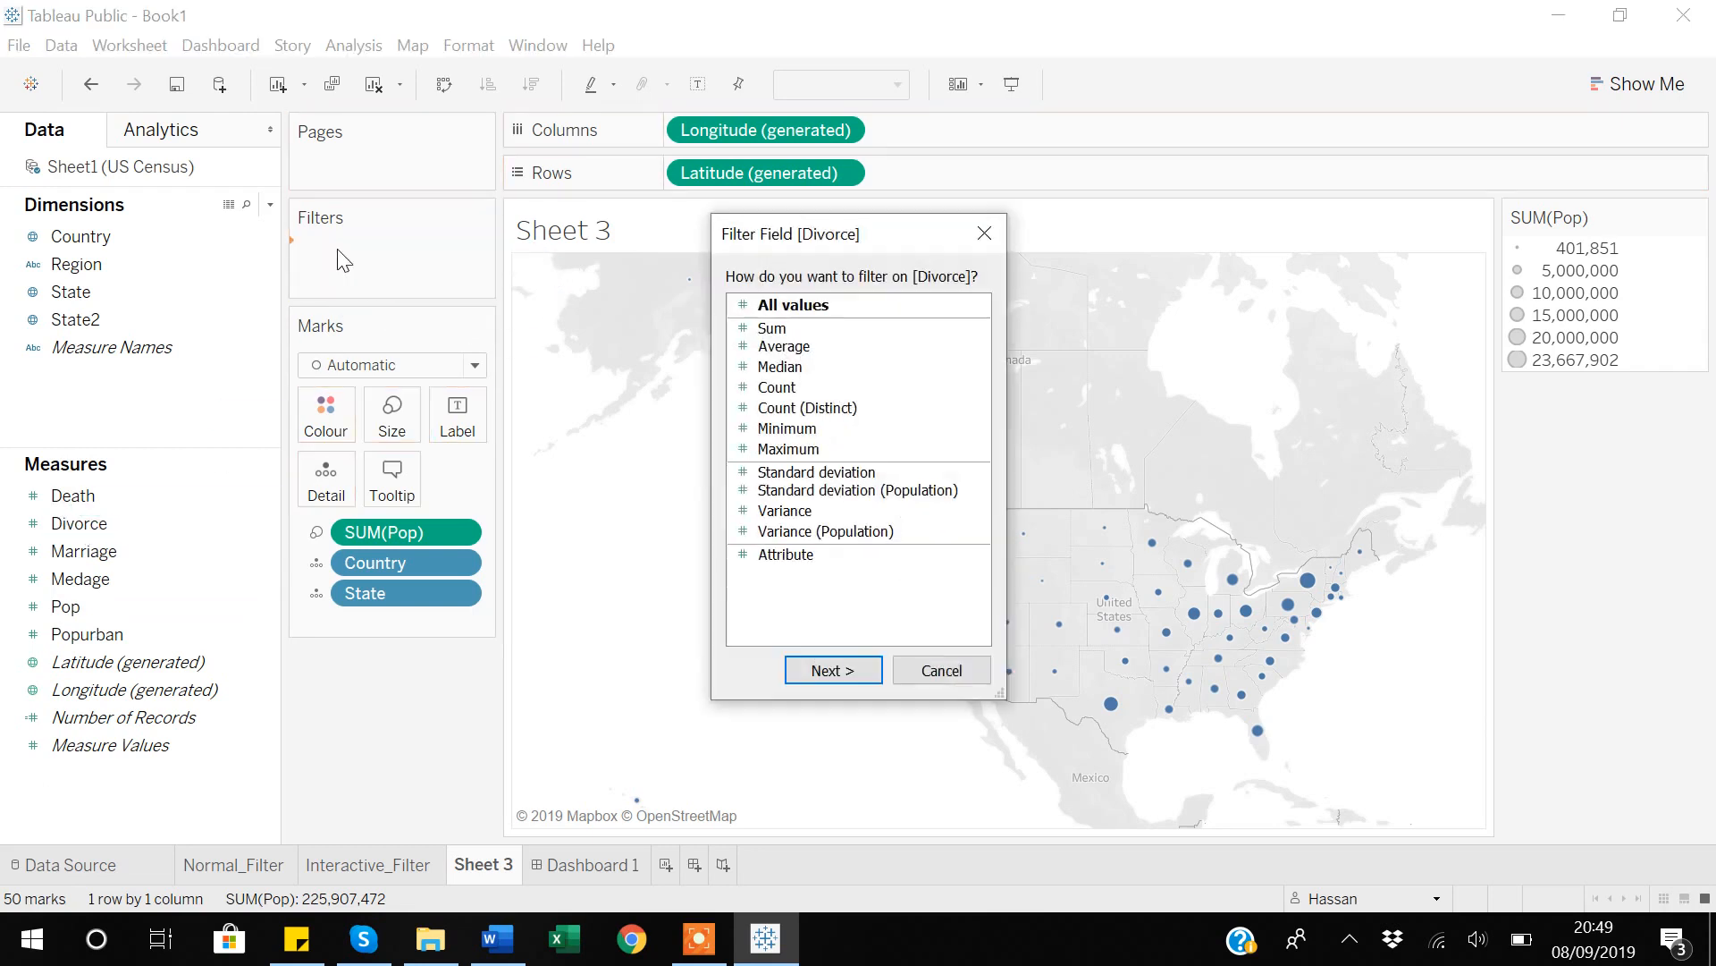
pyautogui.click(780, 331)
pyautogui.click(839, 670)
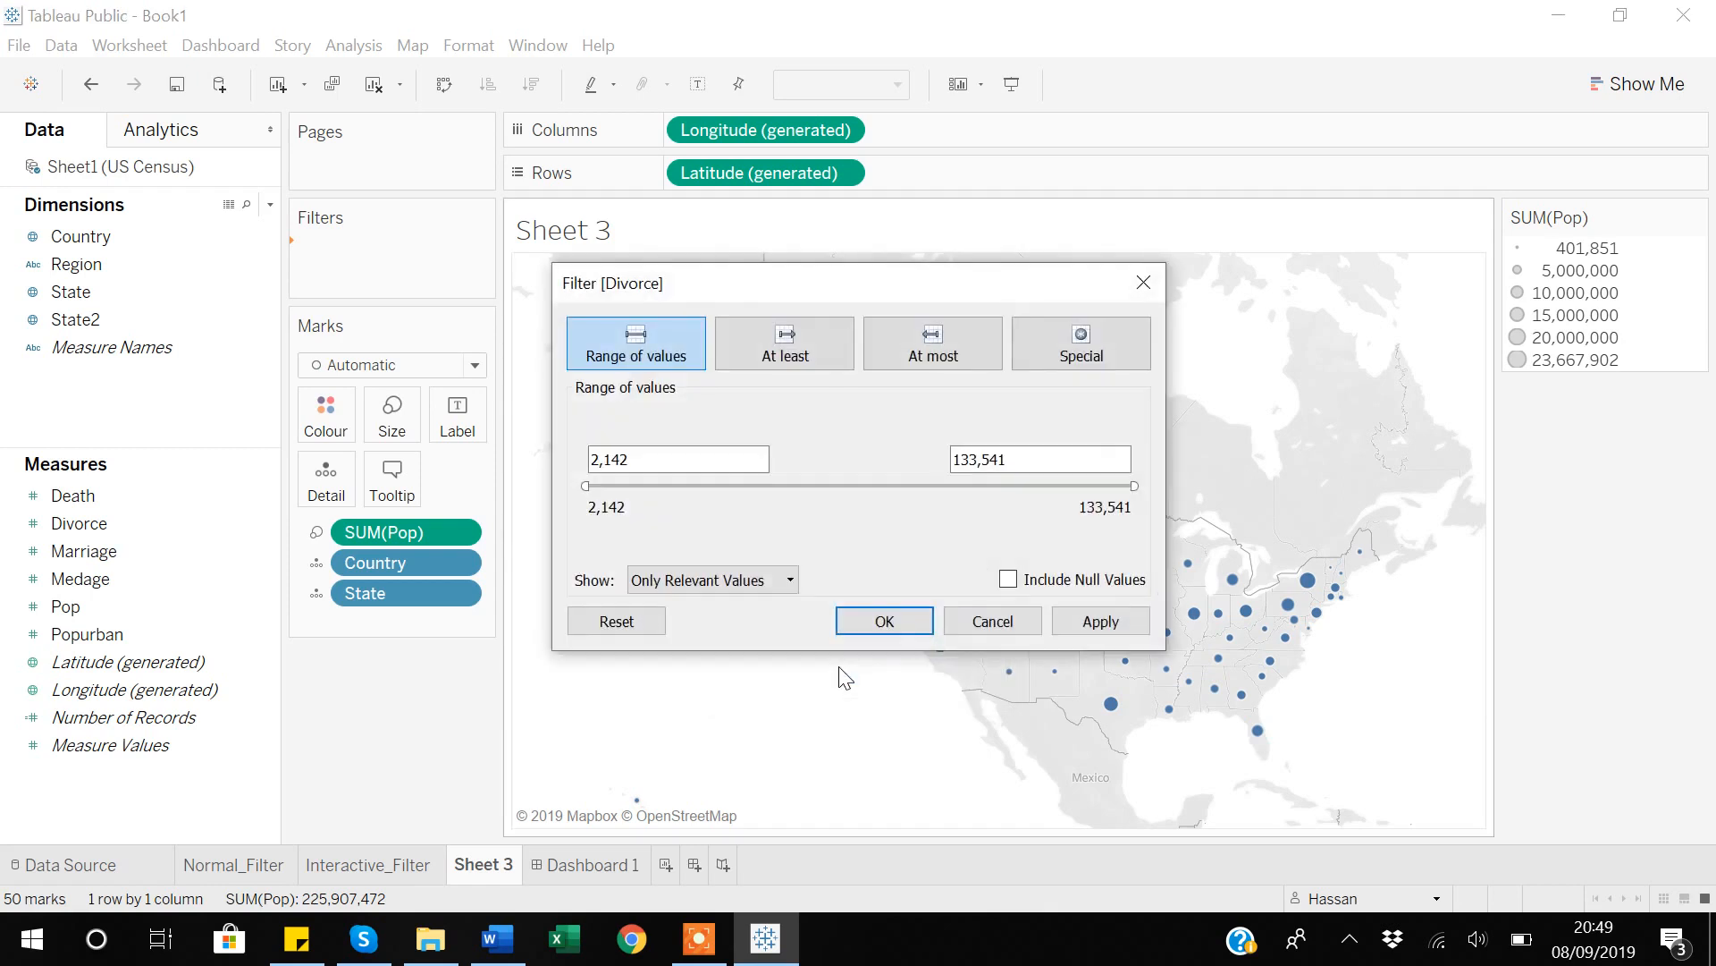
pyautogui.click(1100, 624)
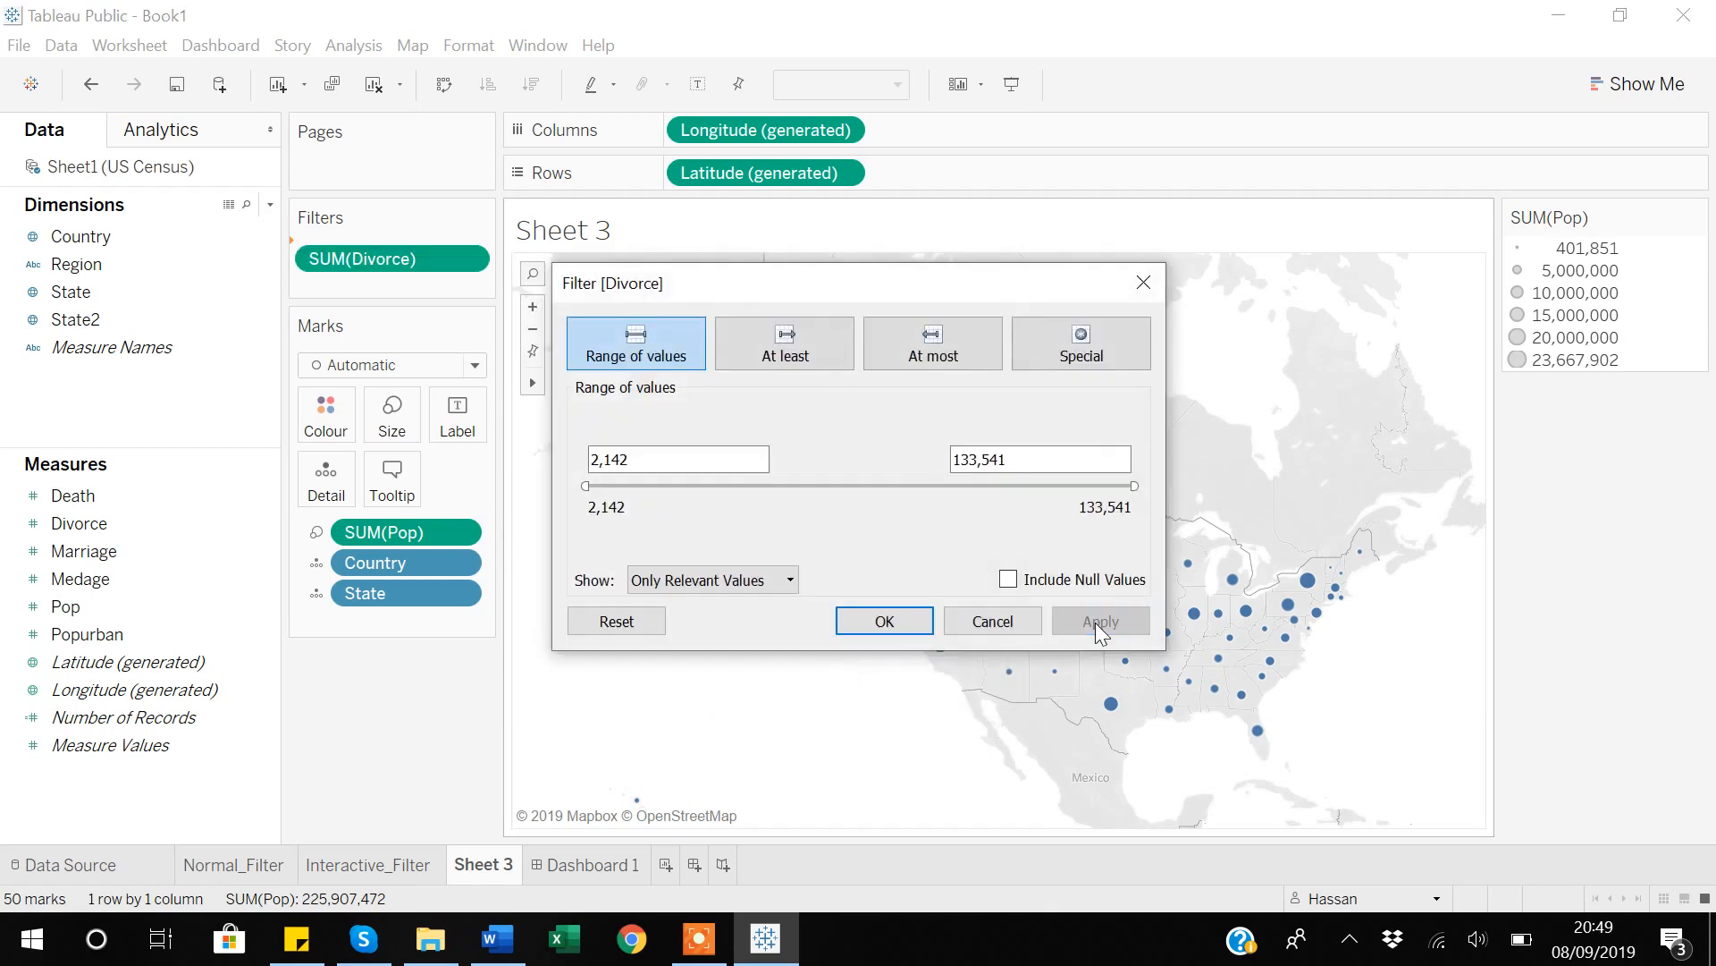
pyautogui.click(1145, 283)
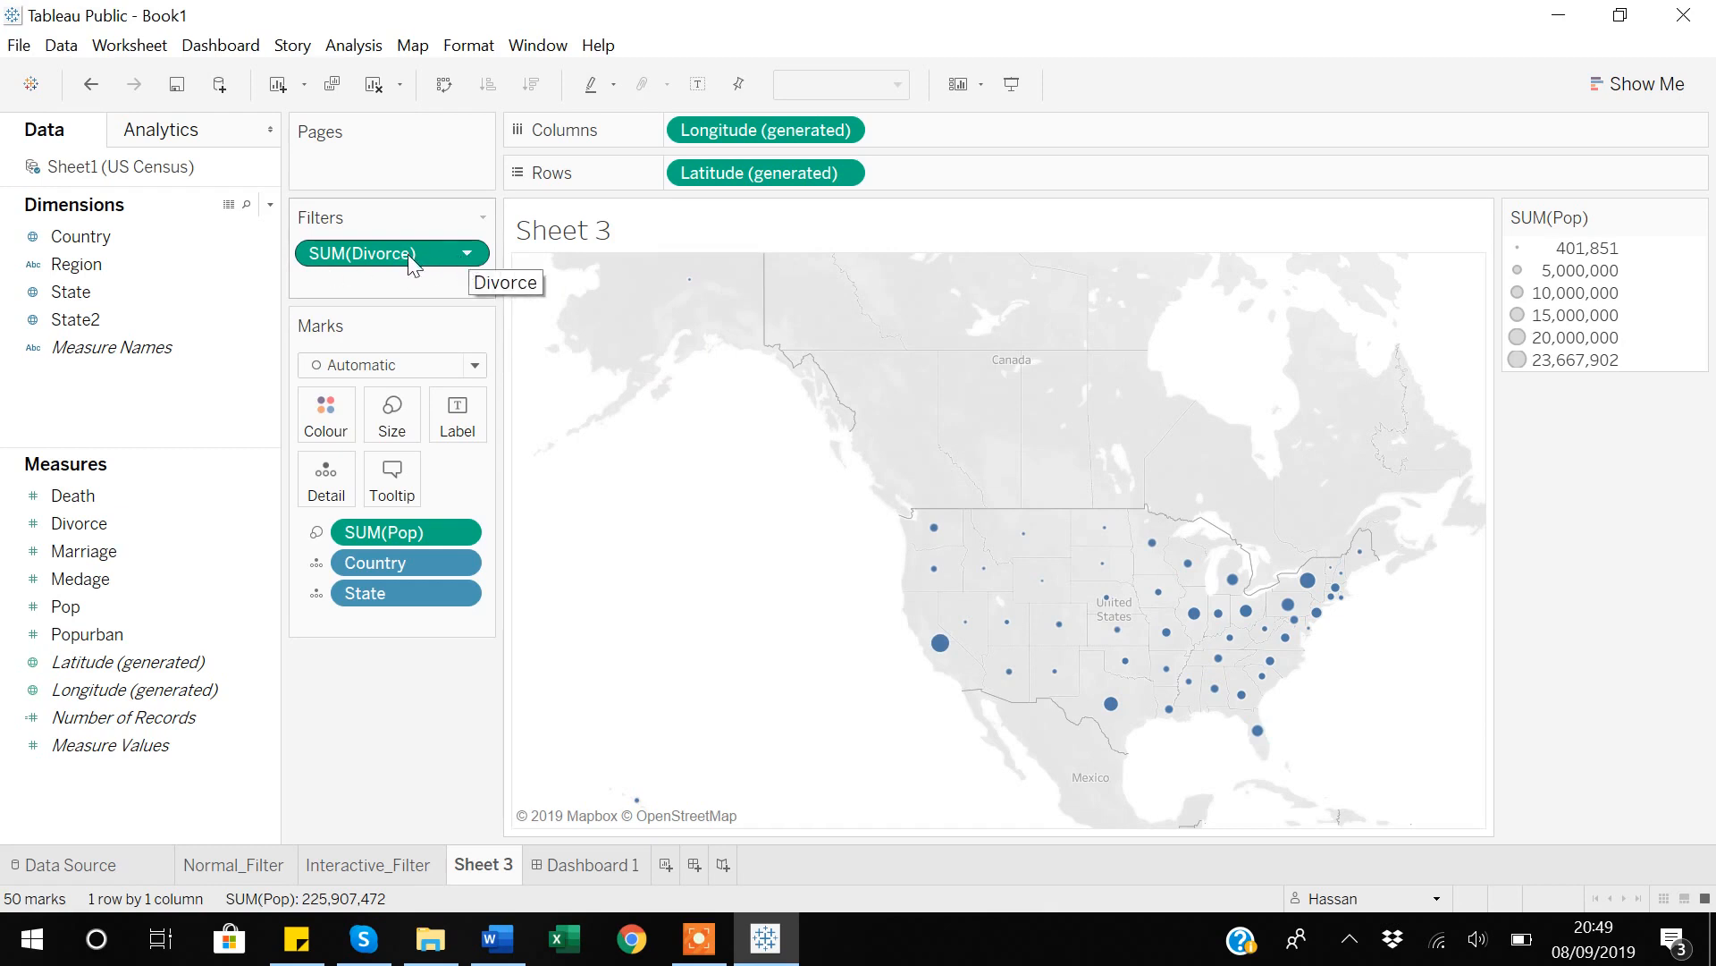
# Show the SUM(Divorce) filter beside the map and narrow its range to 27,262 through 117,438.
pyautogui.click(468, 256)
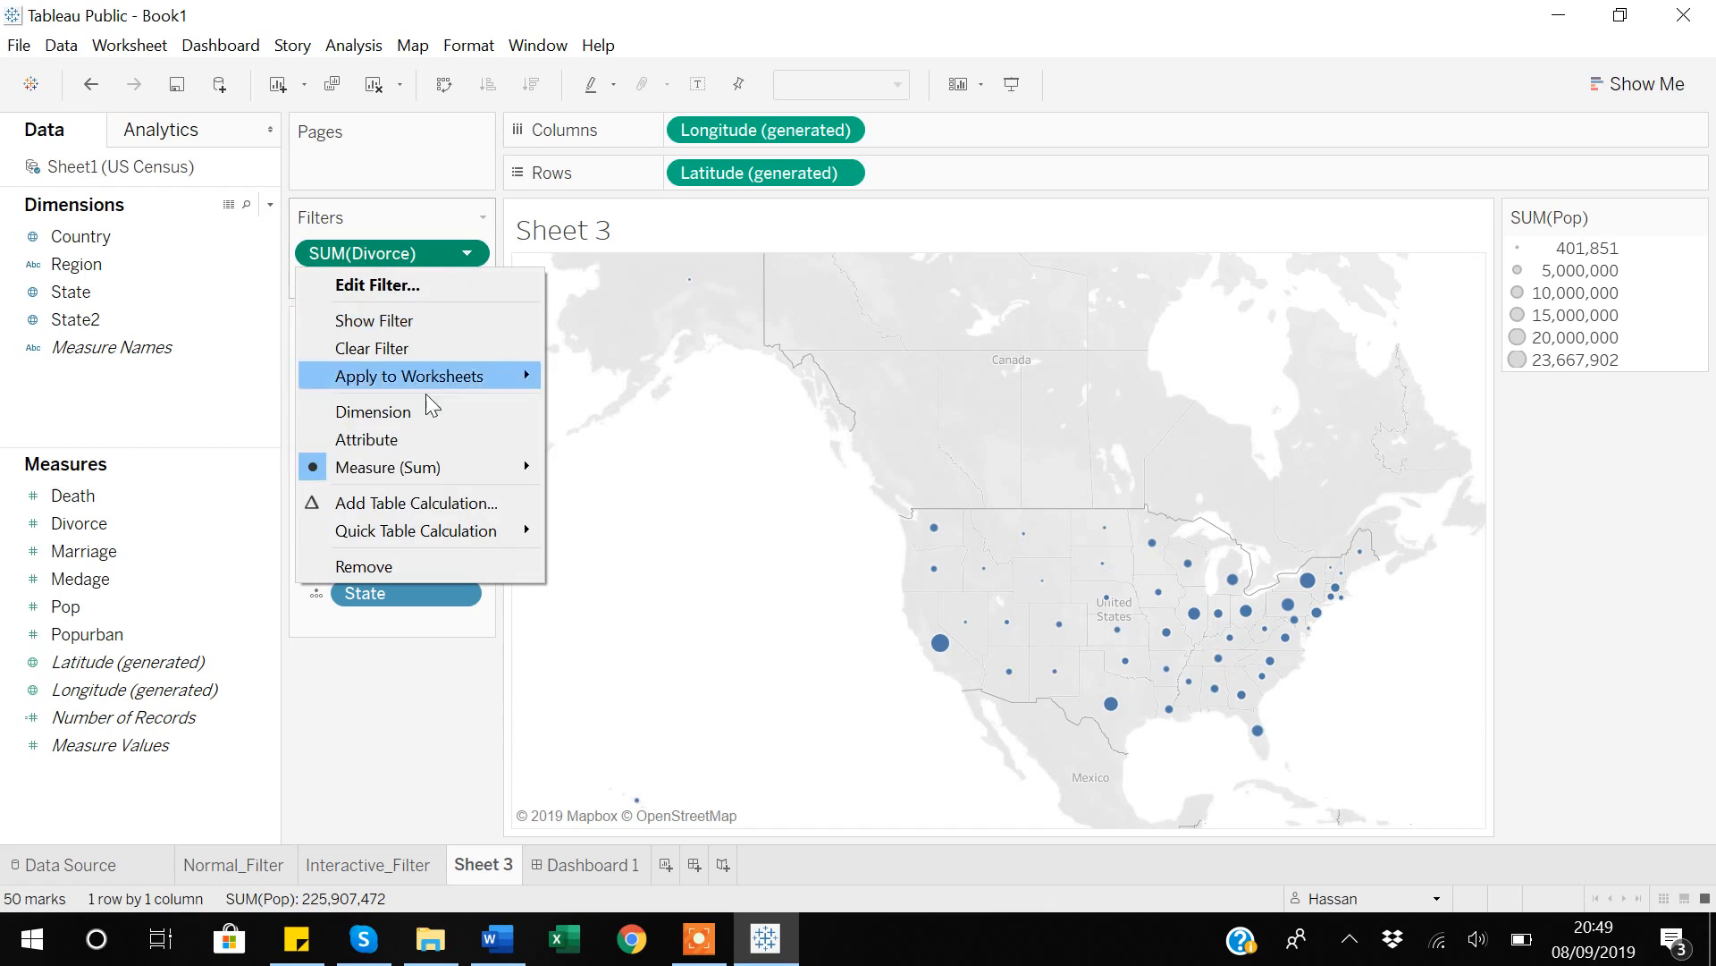
pyautogui.moveTo(425, 470)
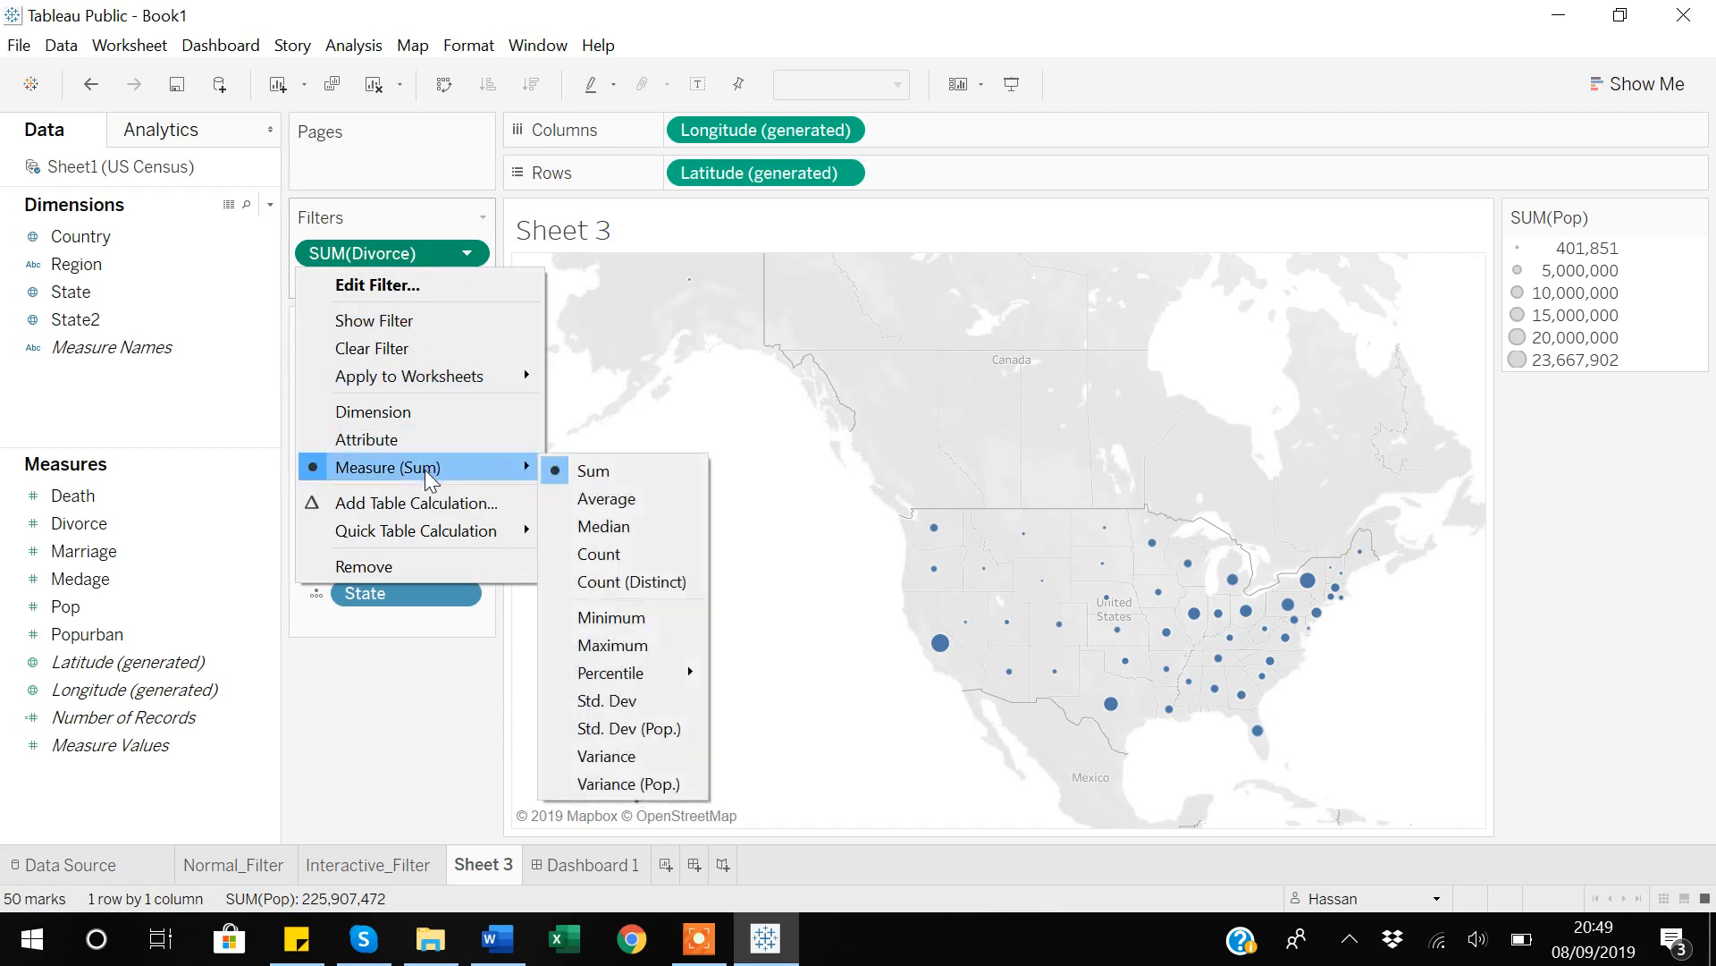
pyautogui.click(383, 322)
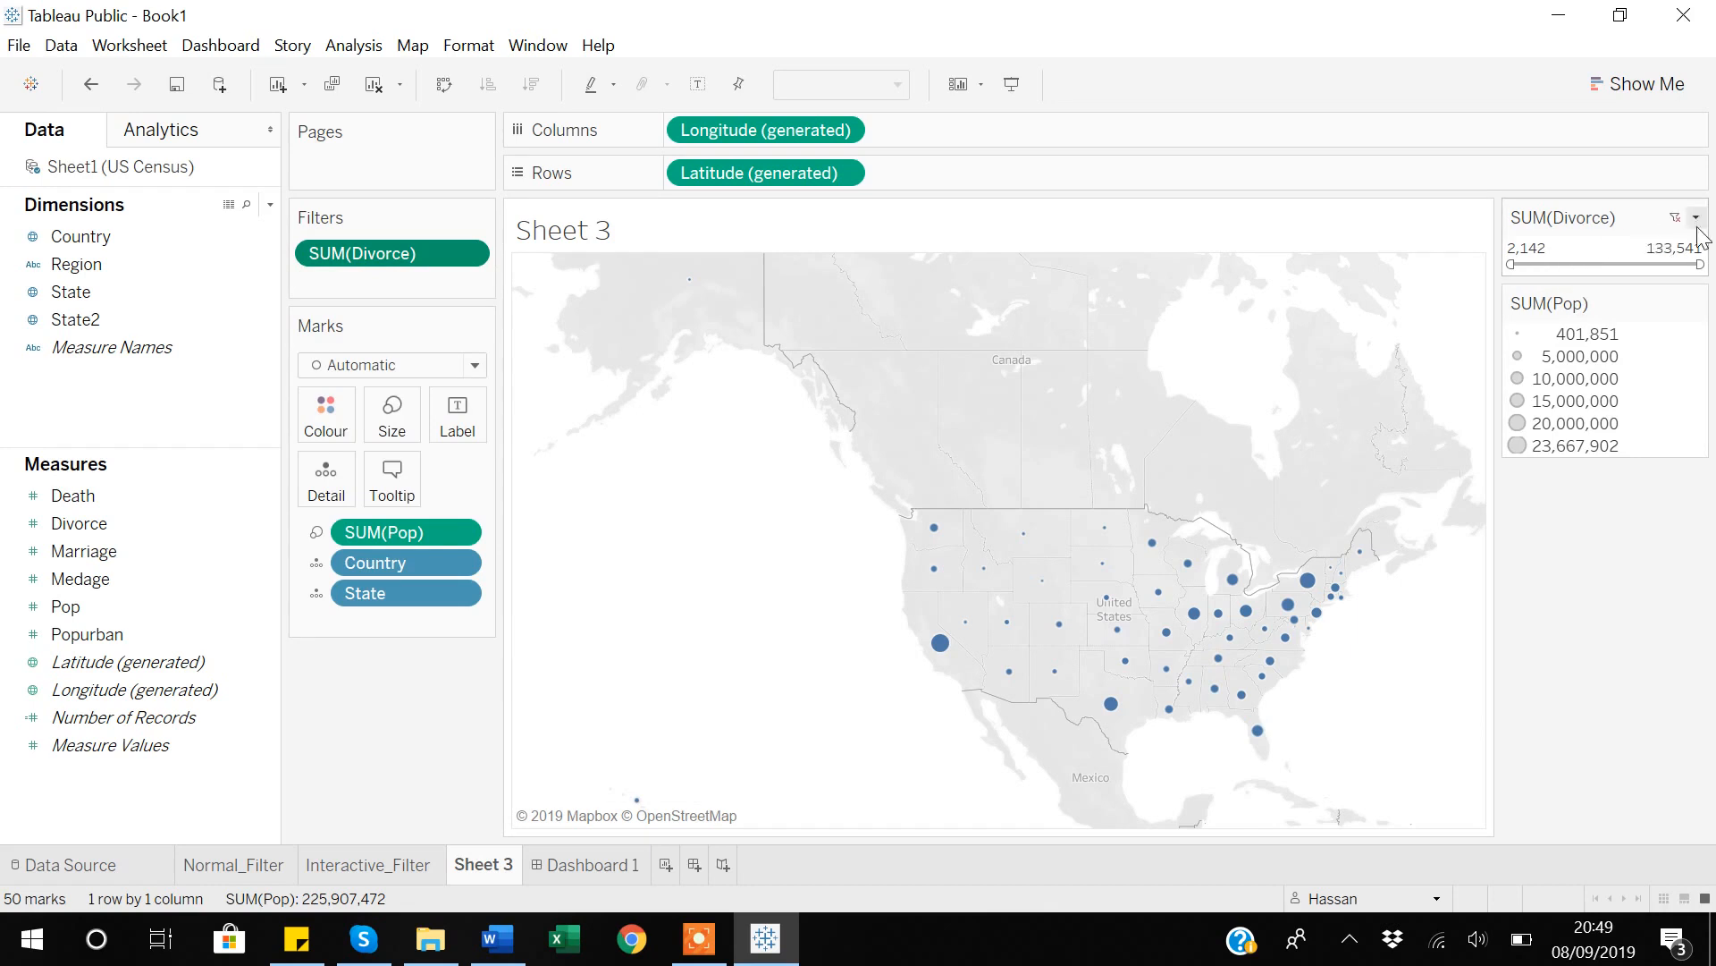
pyautogui.moveTo(1511, 265); pyautogui.dragTo(1547, 265)
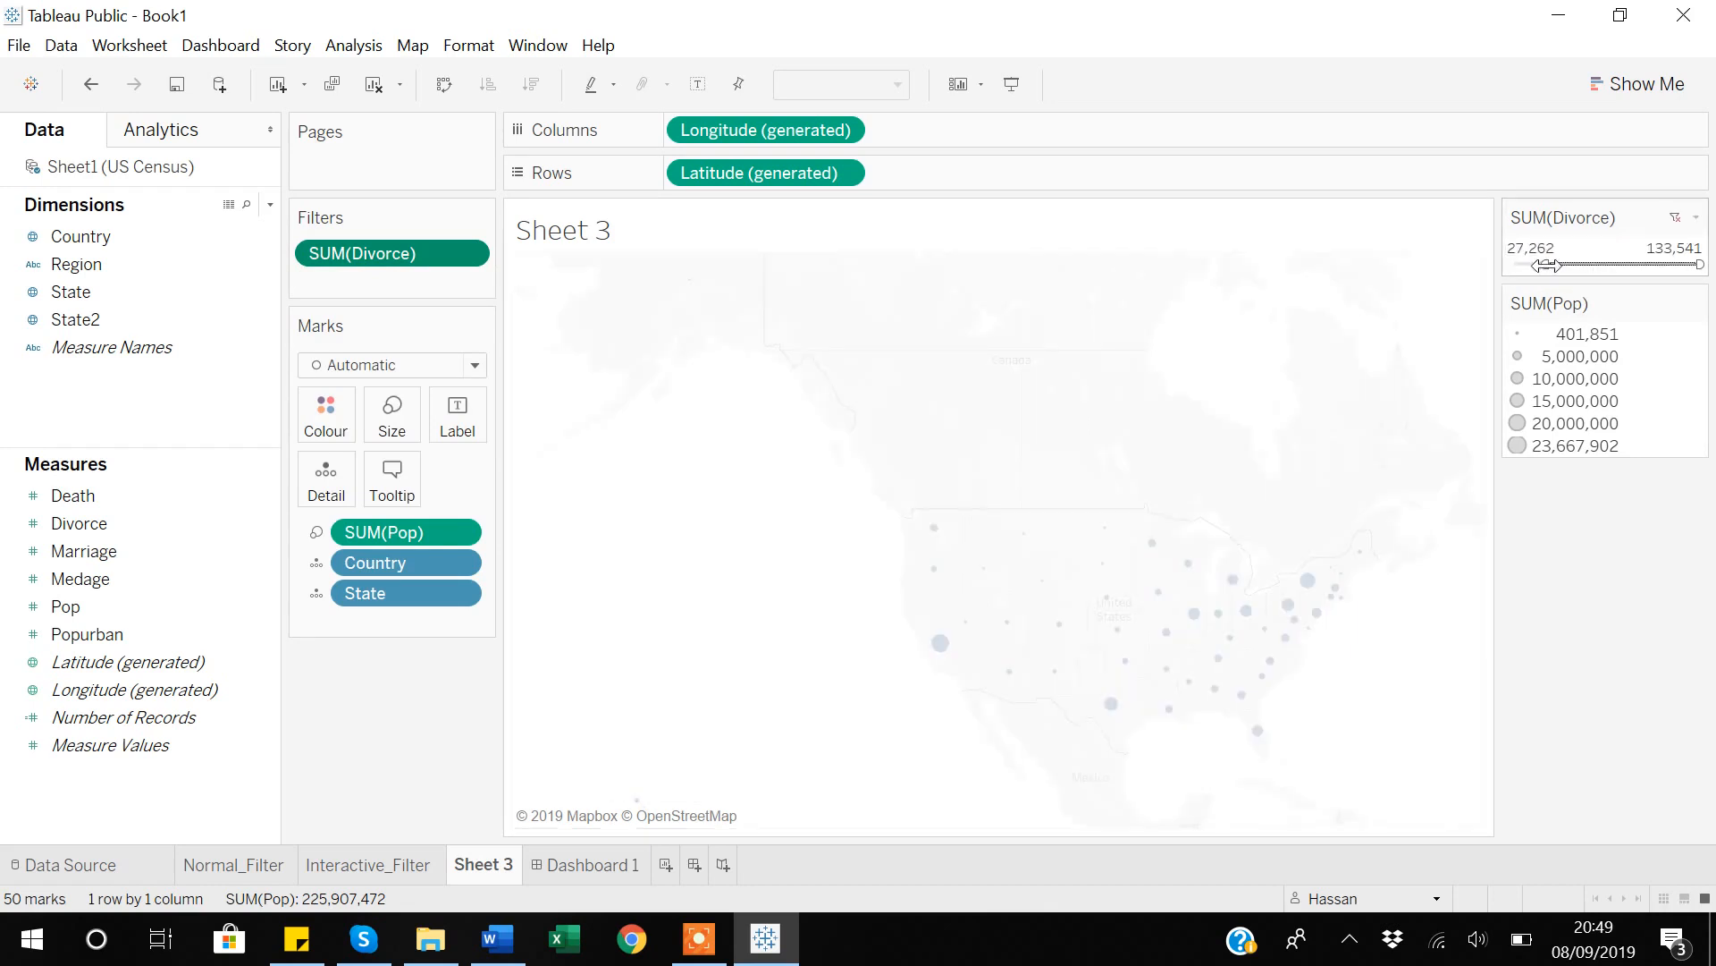
pyautogui.moveTo(1696, 267); pyautogui.dragTo(1678, 265)
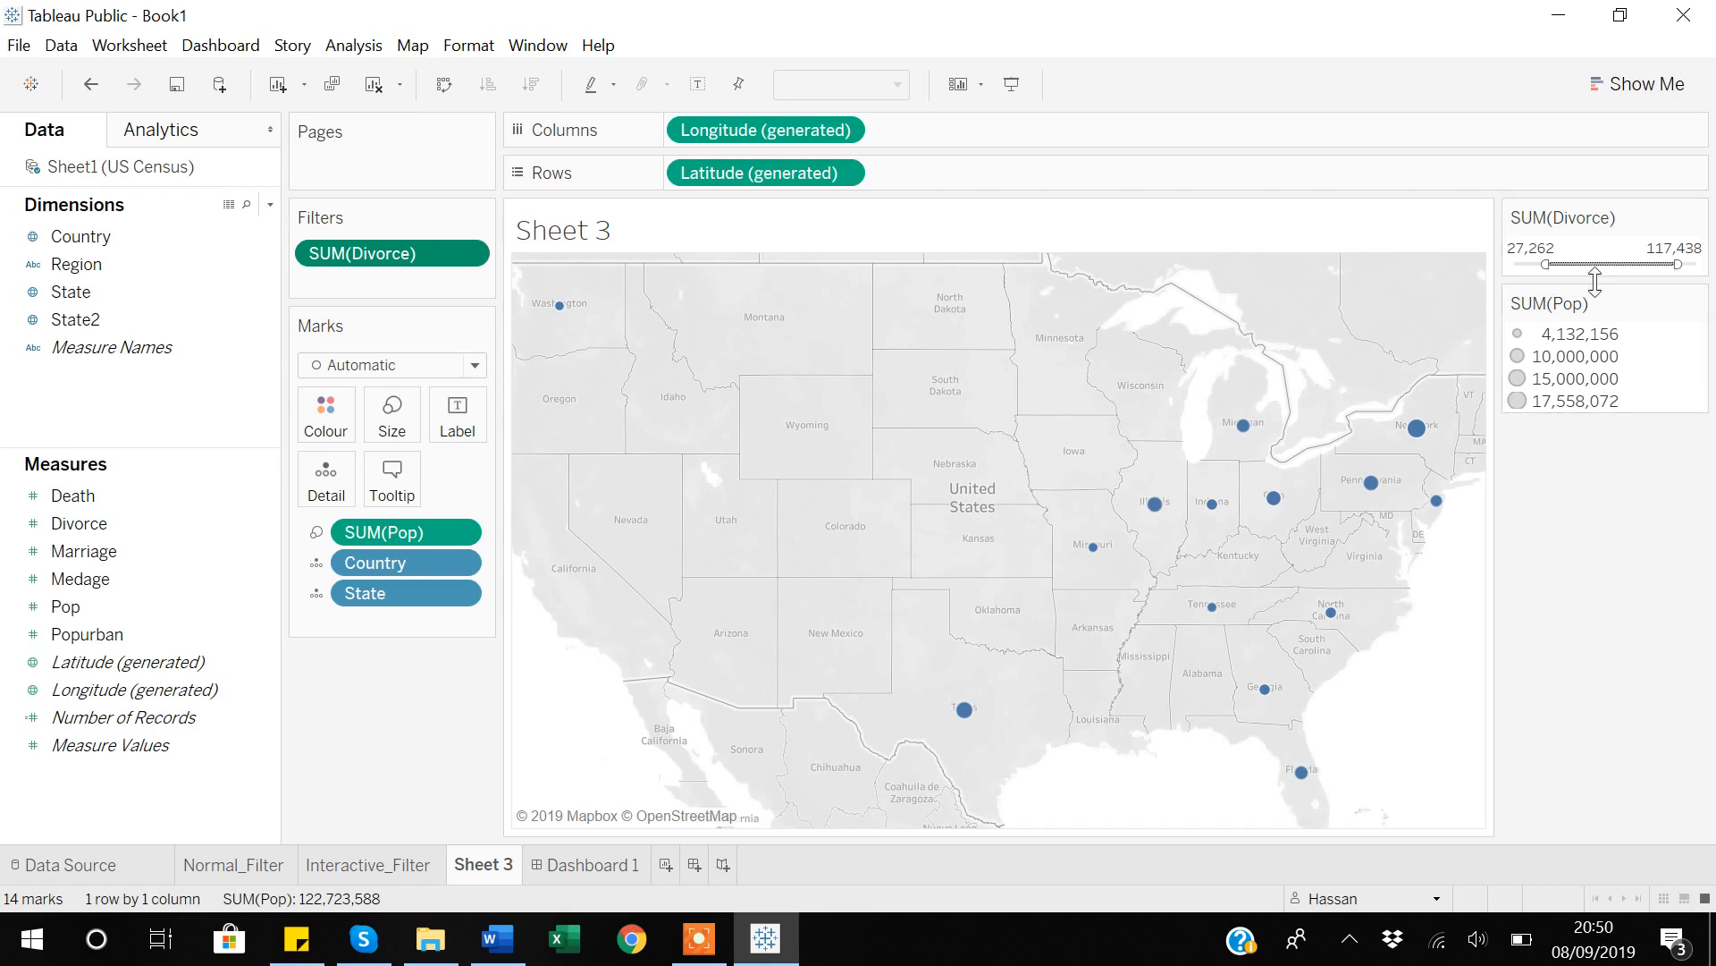
# Reset the SUM(Divorce) filter, switch it to At Least, and raise the minimum to about 39,500.
pyautogui.click(1677, 220)
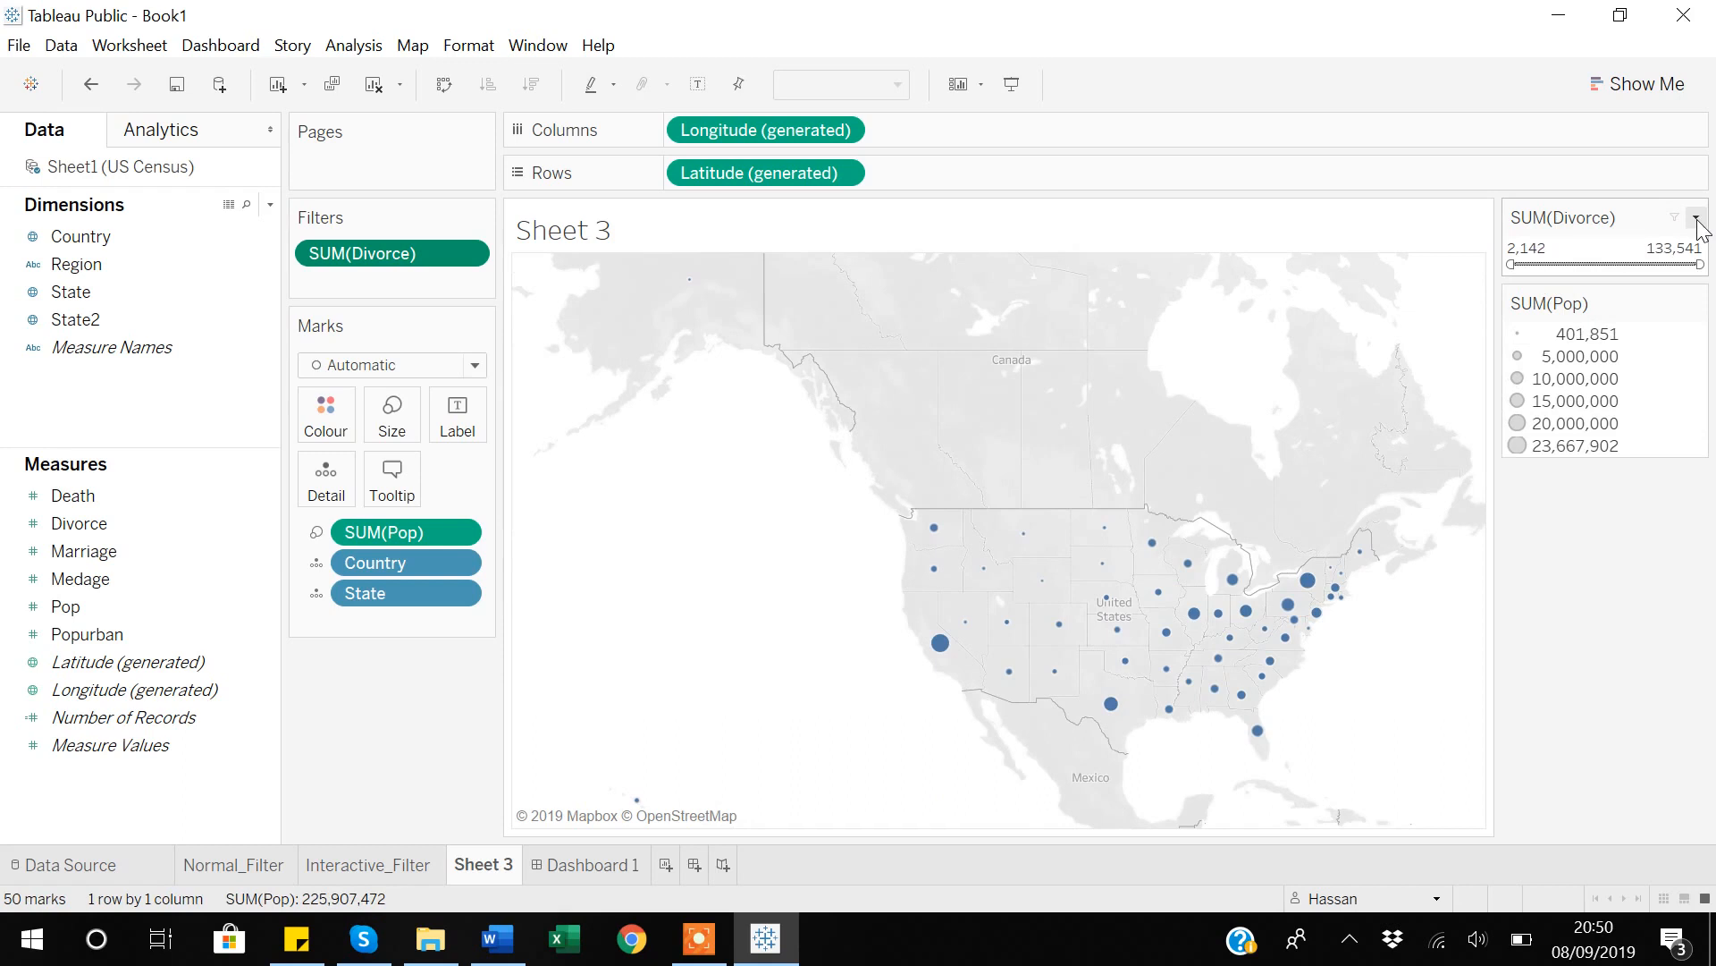
pyautogui.click(1696, 219)
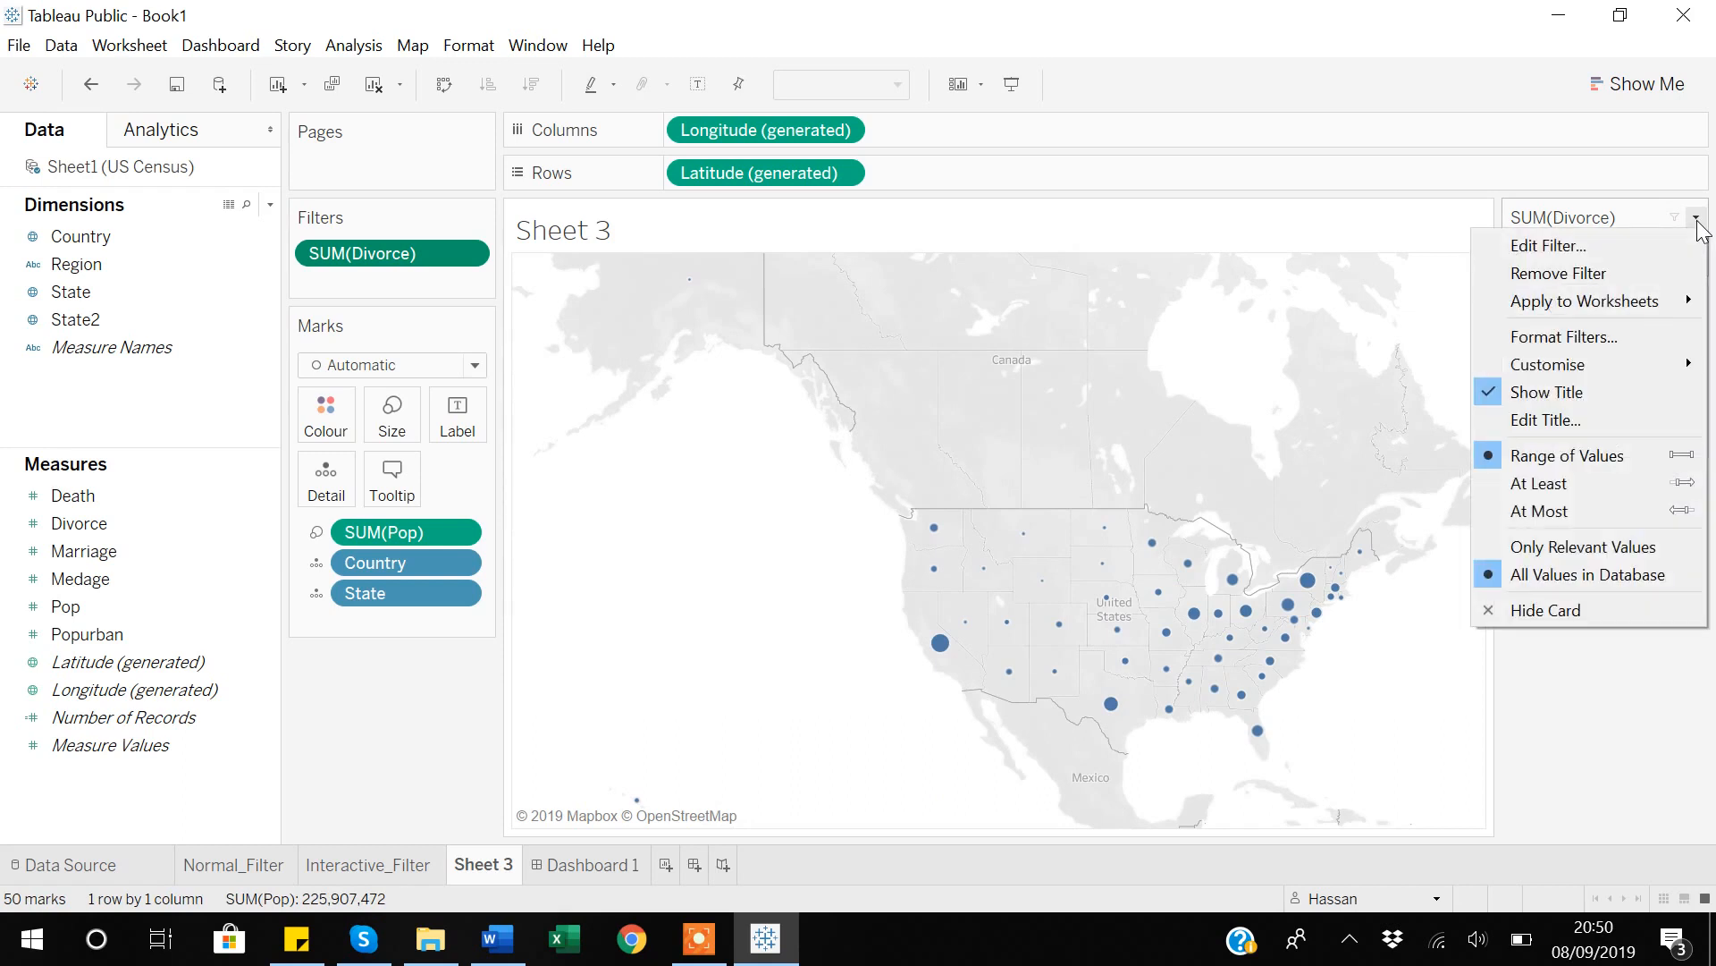
pyautogui.click(1552, 487)
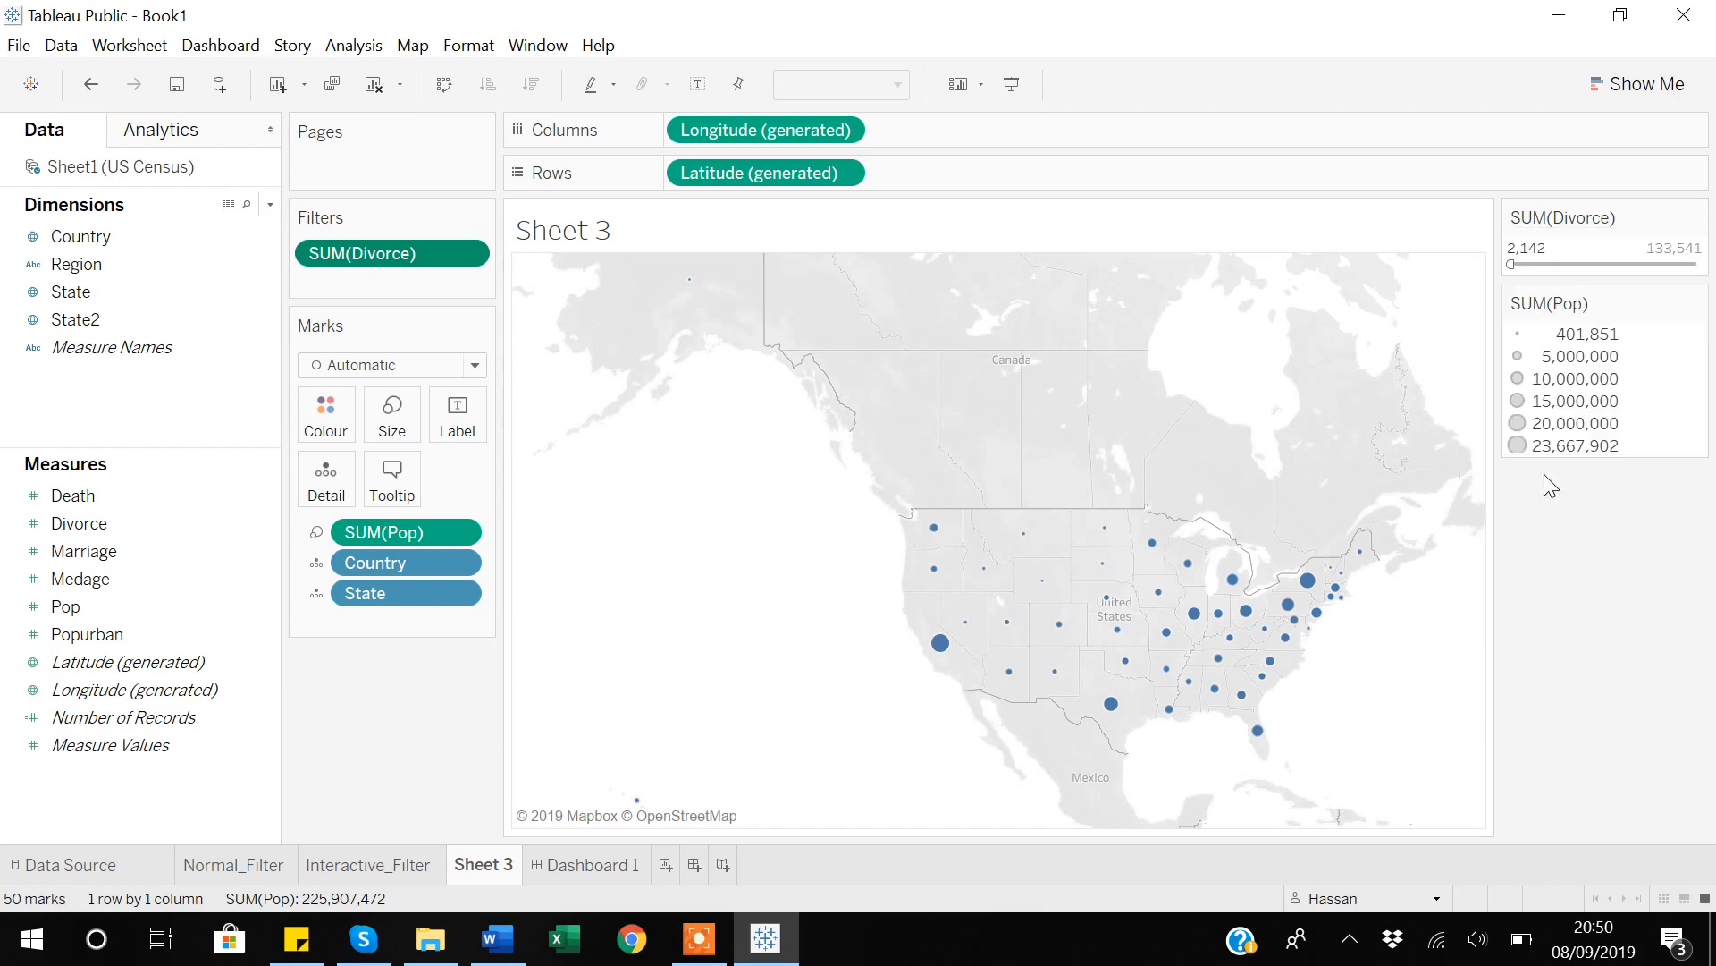
pyautogui.moveTo(1511, 266); pyautogui.dragTo(1562, 264)
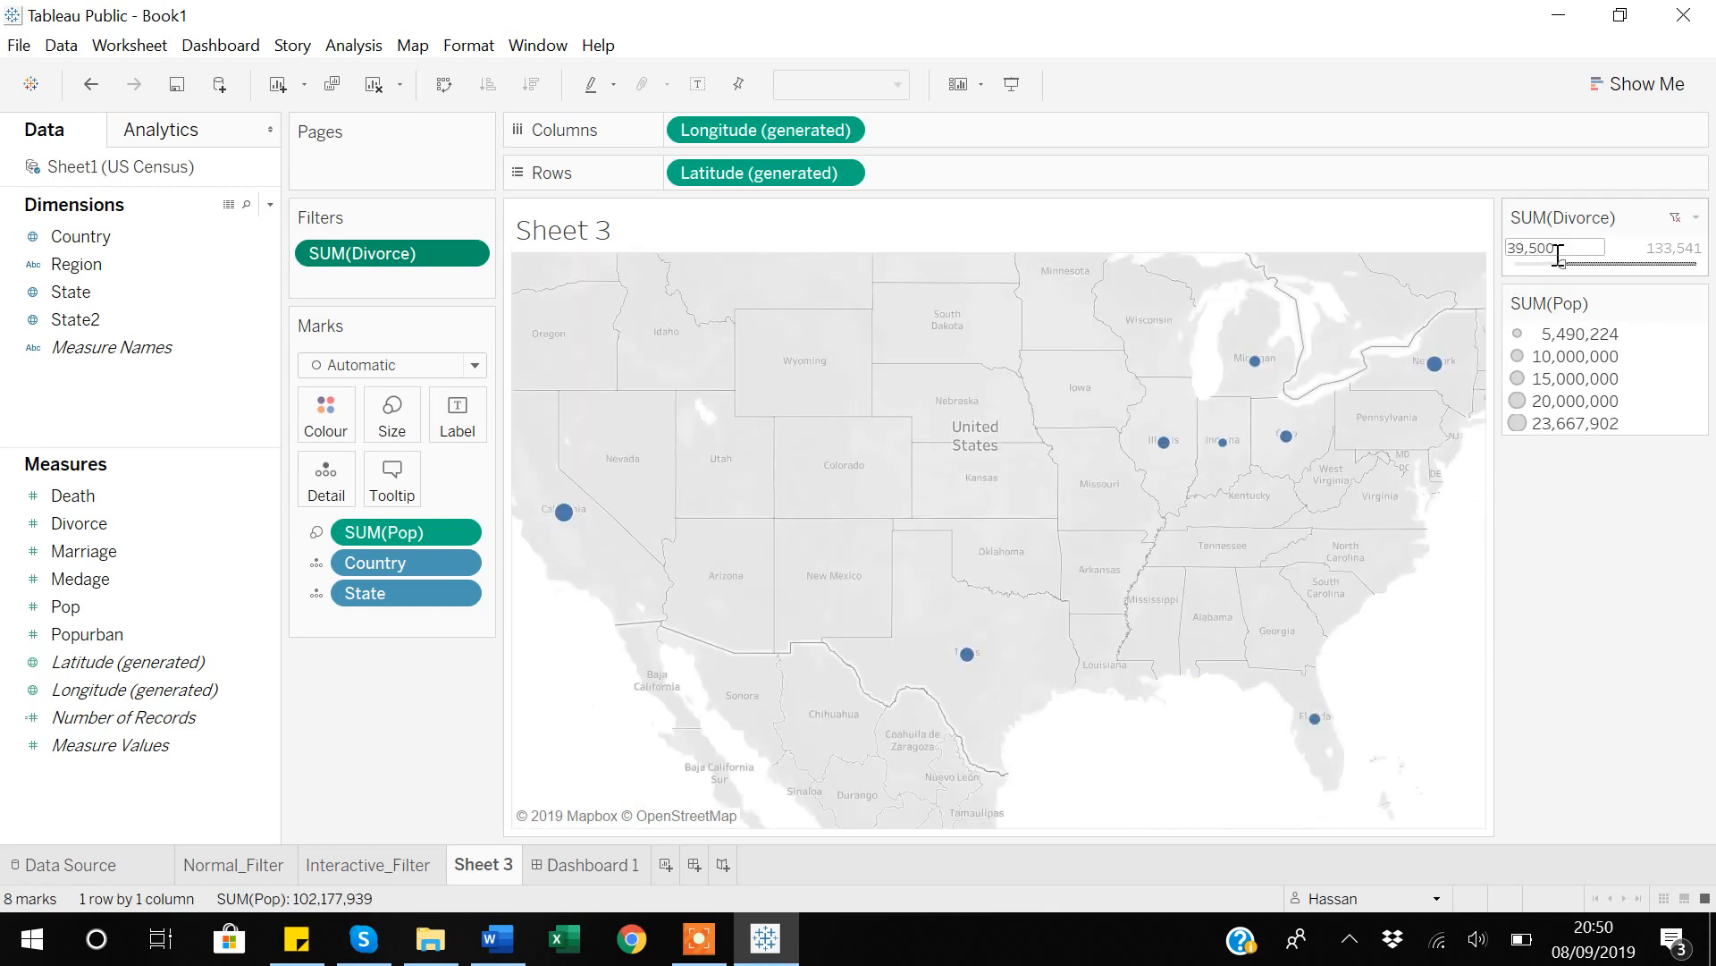
# Switch the SUM(Divorce) filter to At Most, try a maximum of about 100,047, and reset it to the full range.
pyautogui.click(1676, 218)
pyautogui.click(1695, 218)
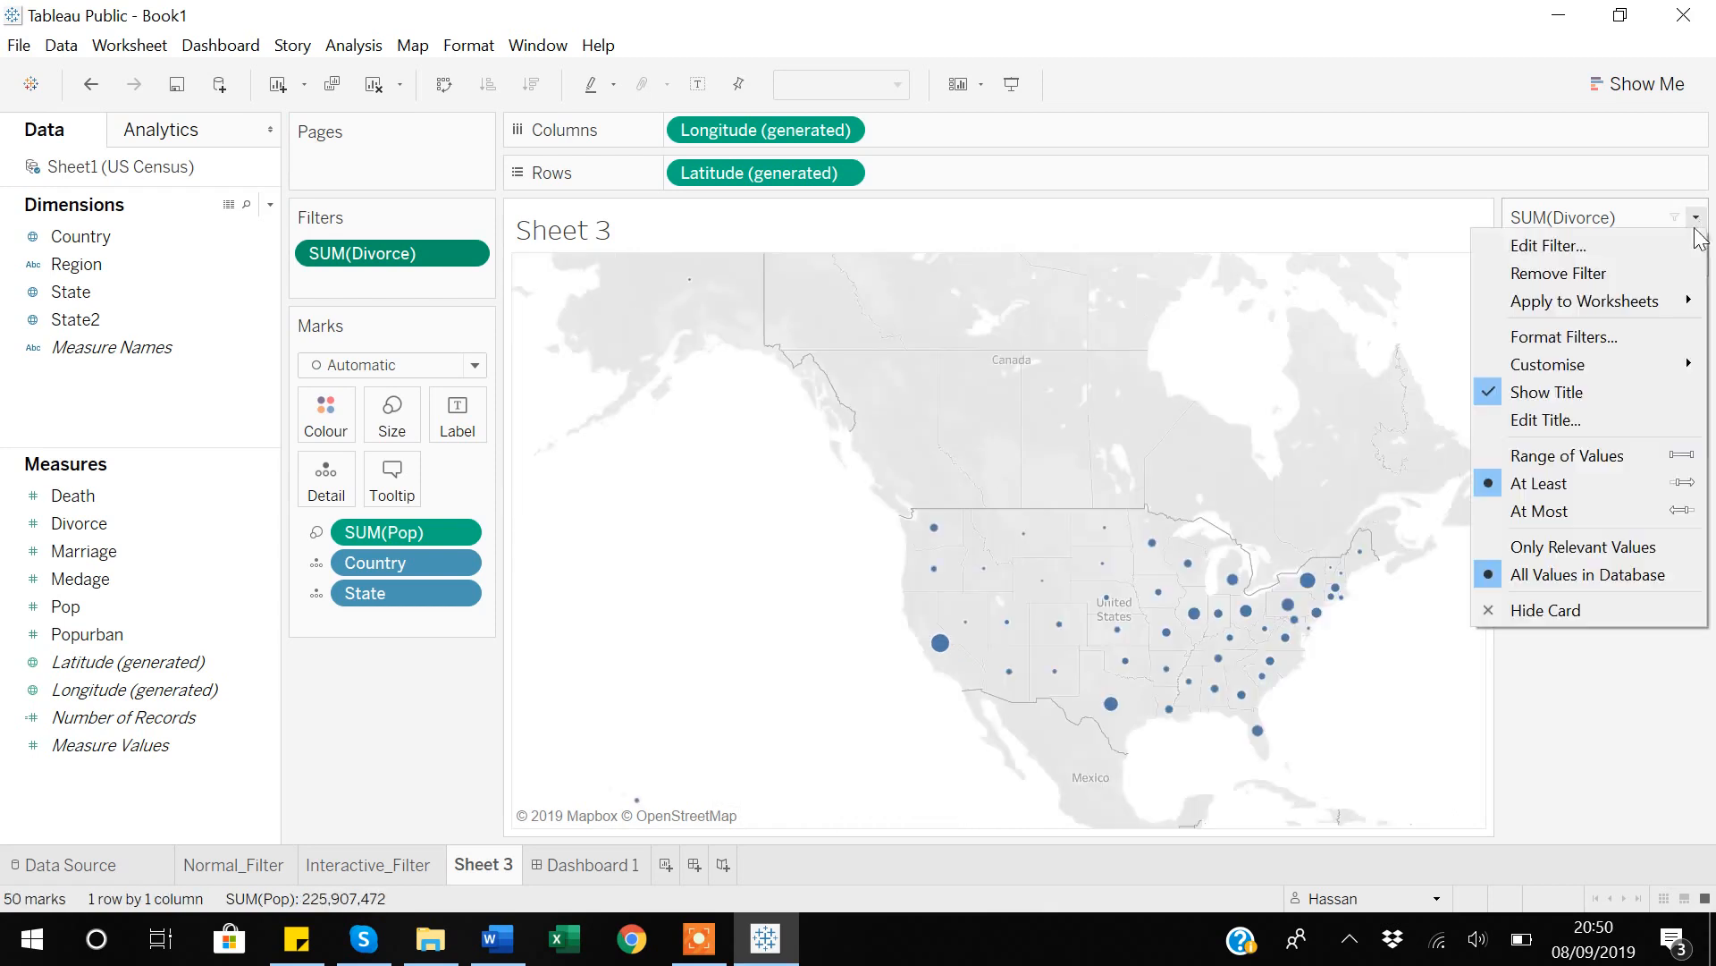
pyautogui.click(1547, 513)
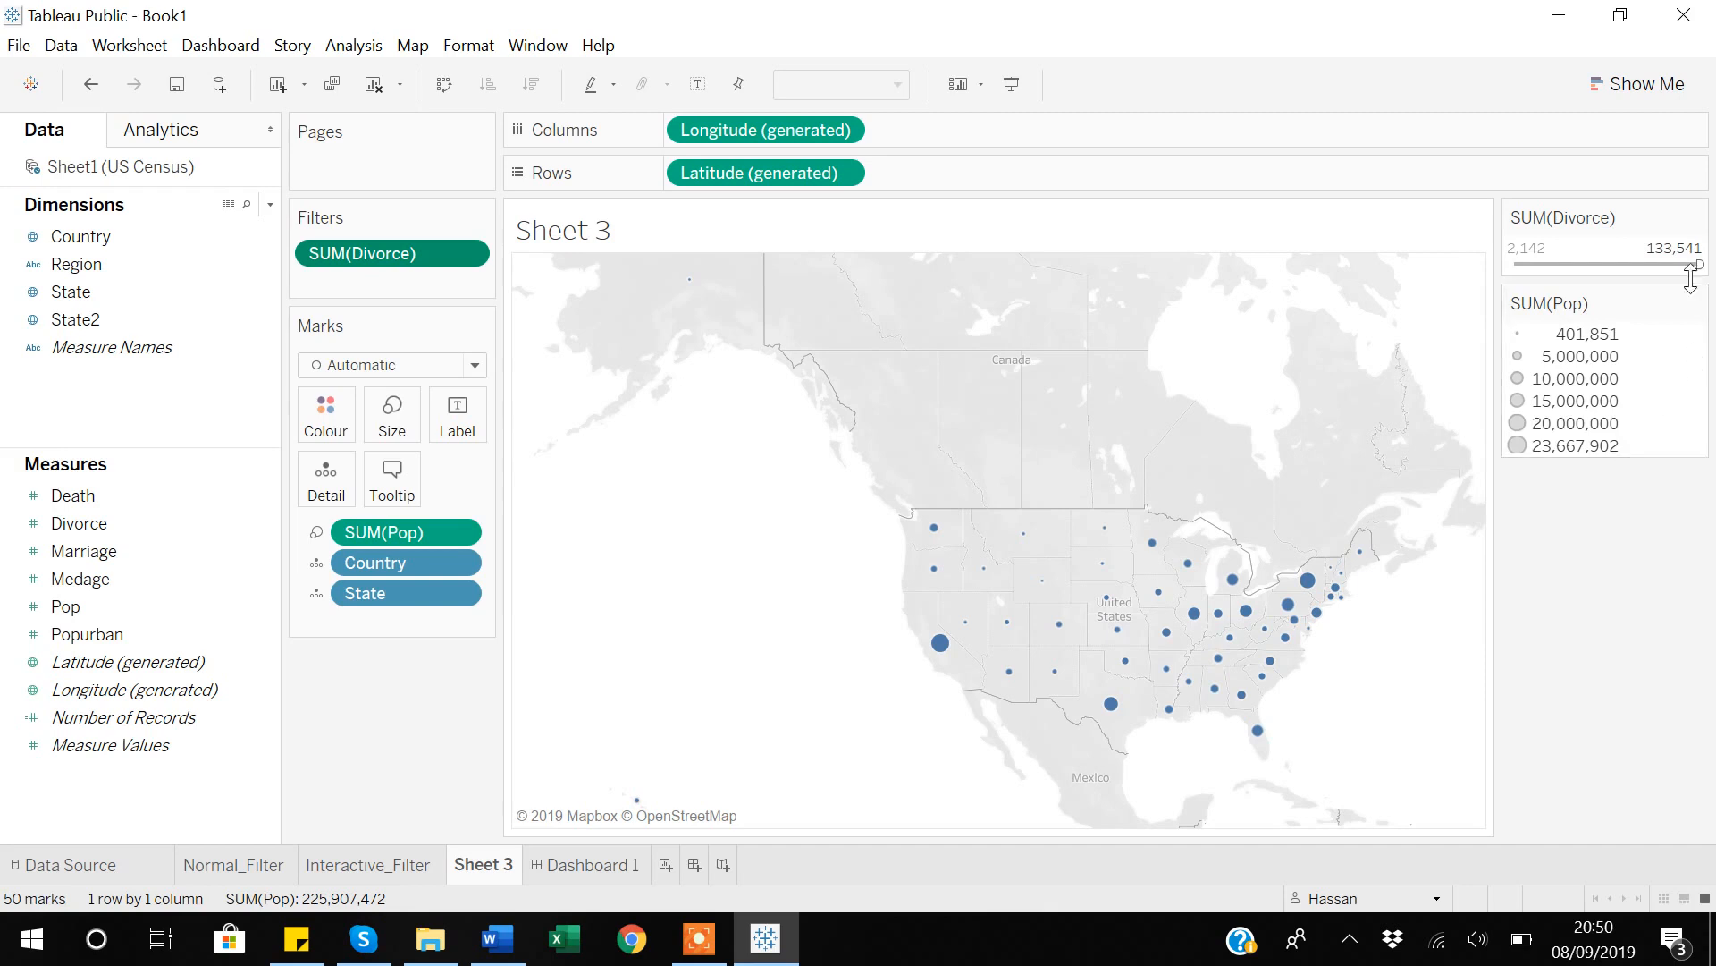
pyautogui.moveTo(1699, 266); pyautogui.dragTo(1655, 266)
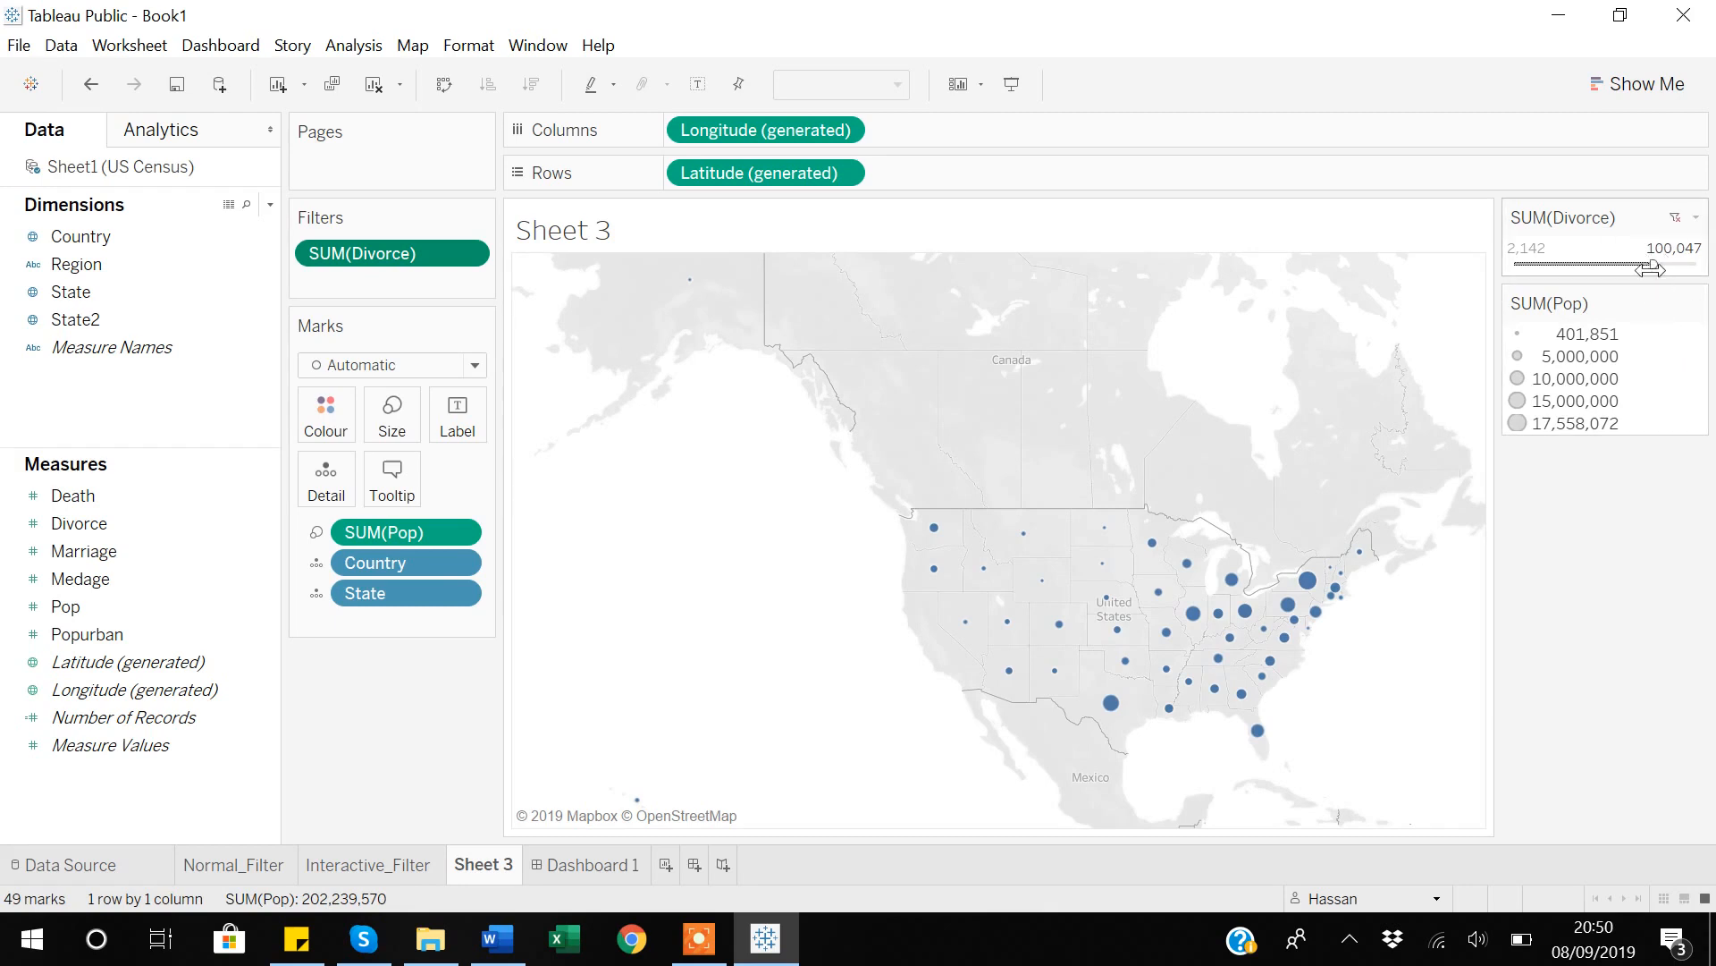
pyautogui.click(1677, 222)
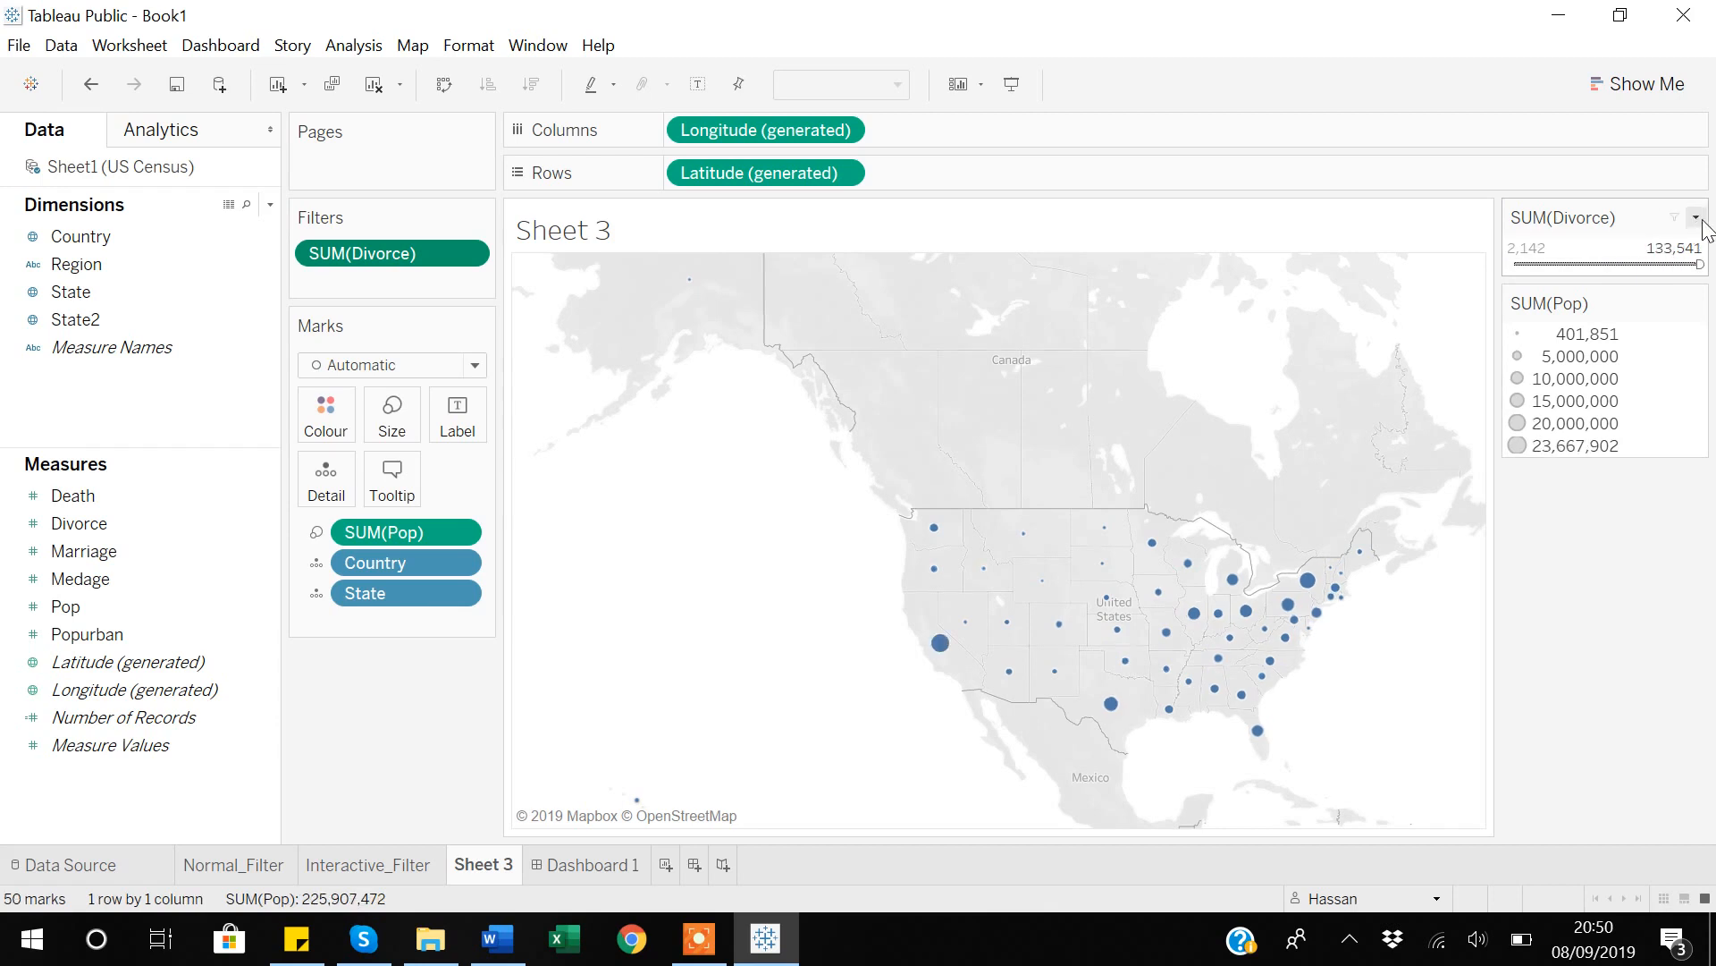
pyautogui.click(1696, 218)
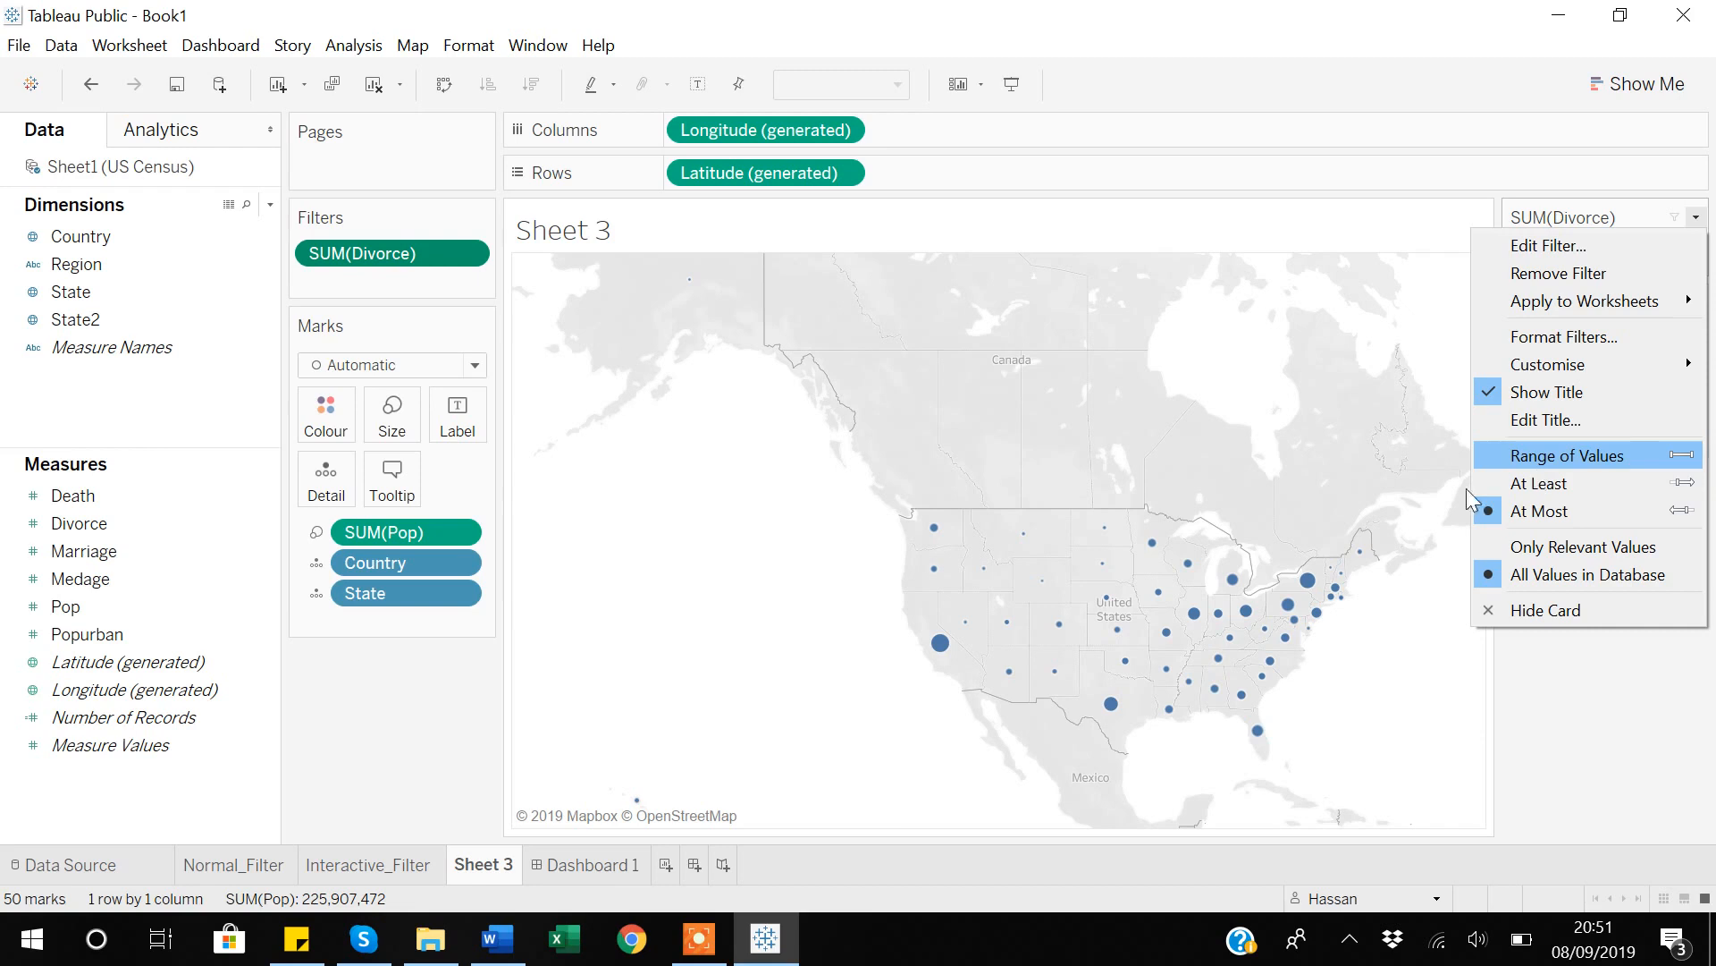
# Add a new worksheet, and switch to File Explorer to select the US Census workbook in the 16_Tableau_Interactive_Filters folder.
pyautogui.click(669, 867)
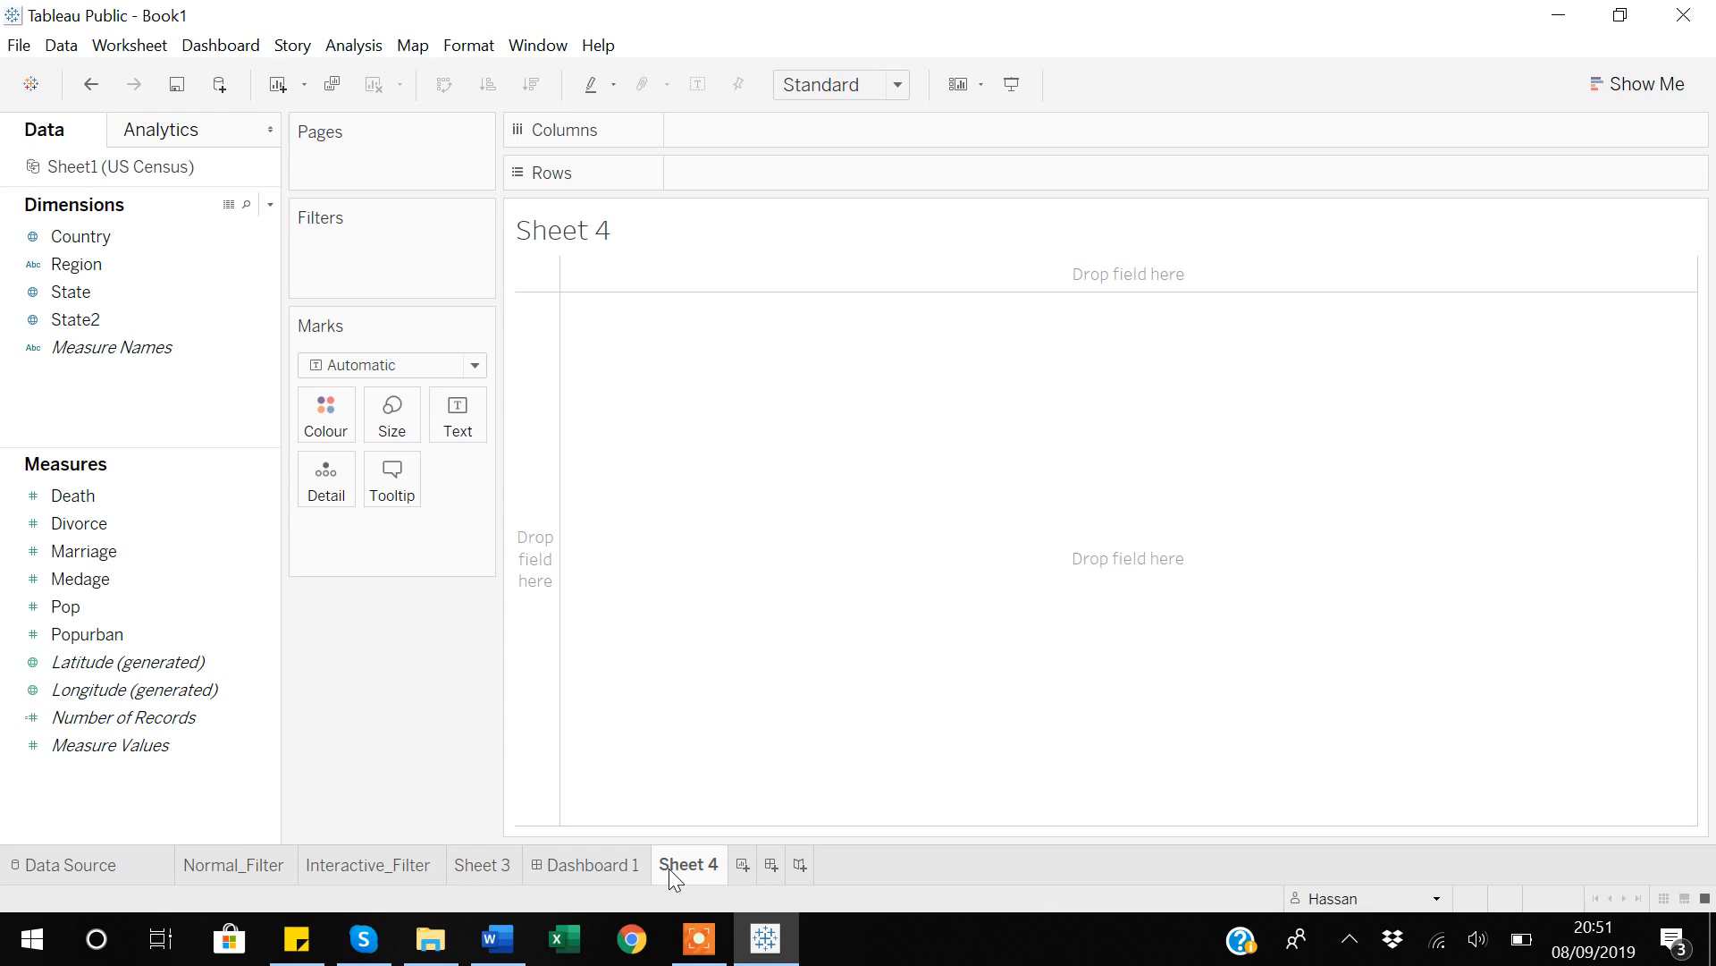
pyautogui.click(427, 944)
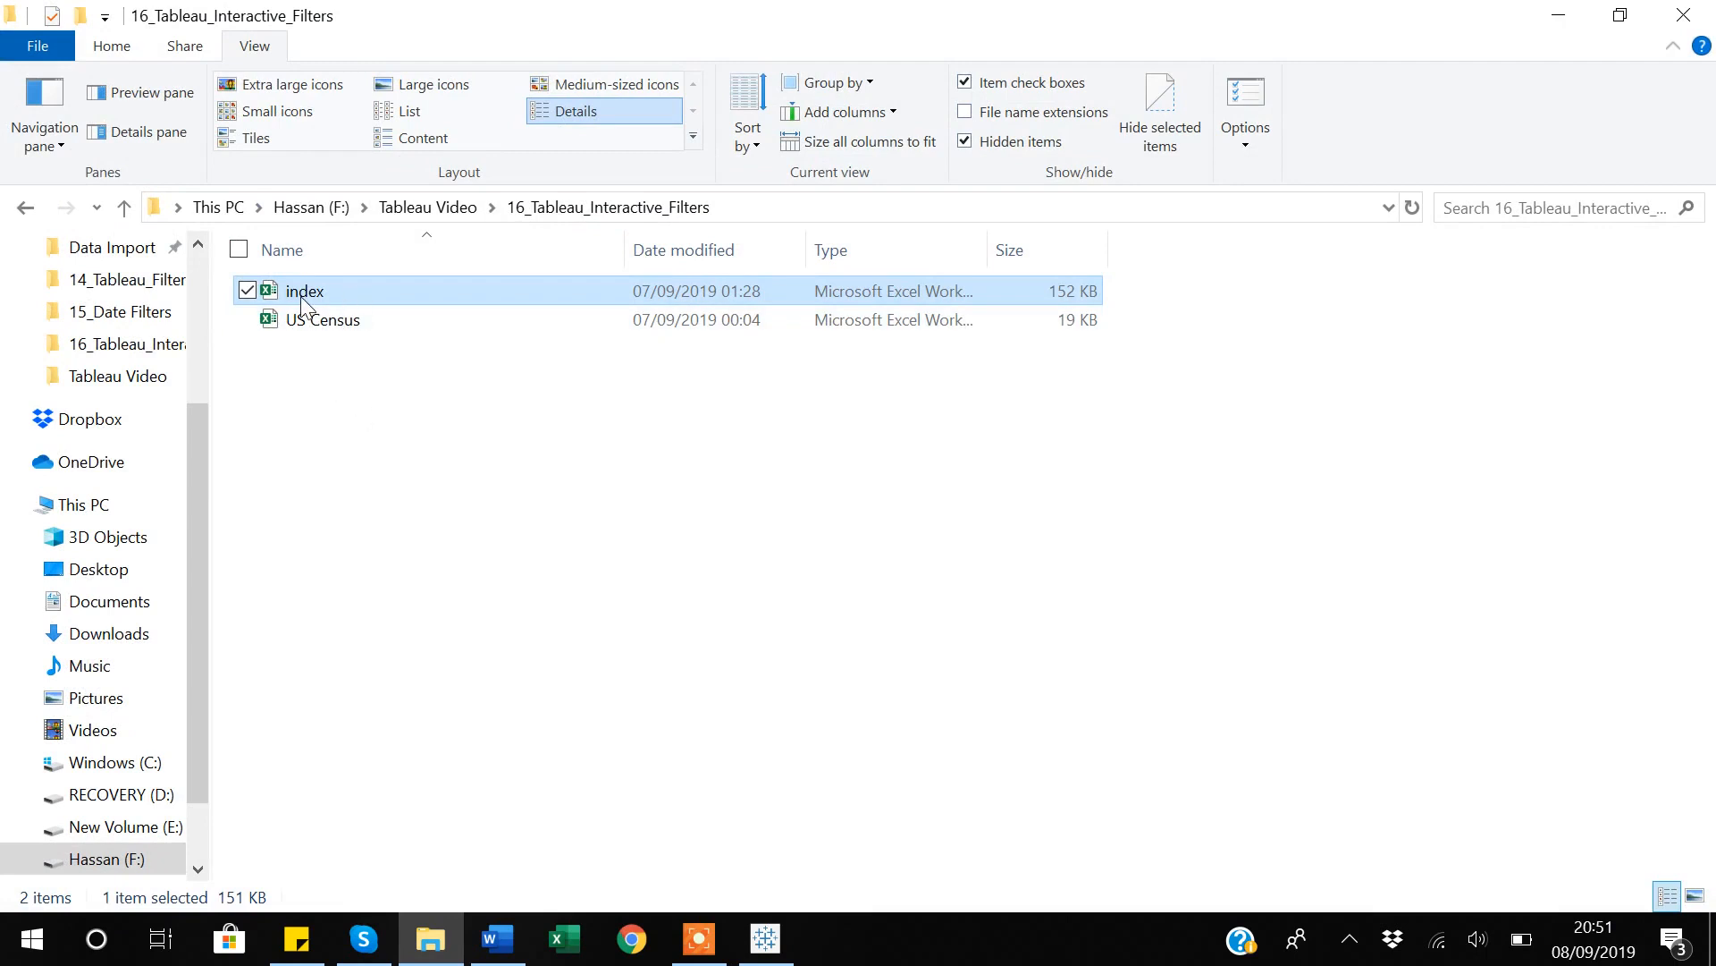
pyautogui.click(301, 326)
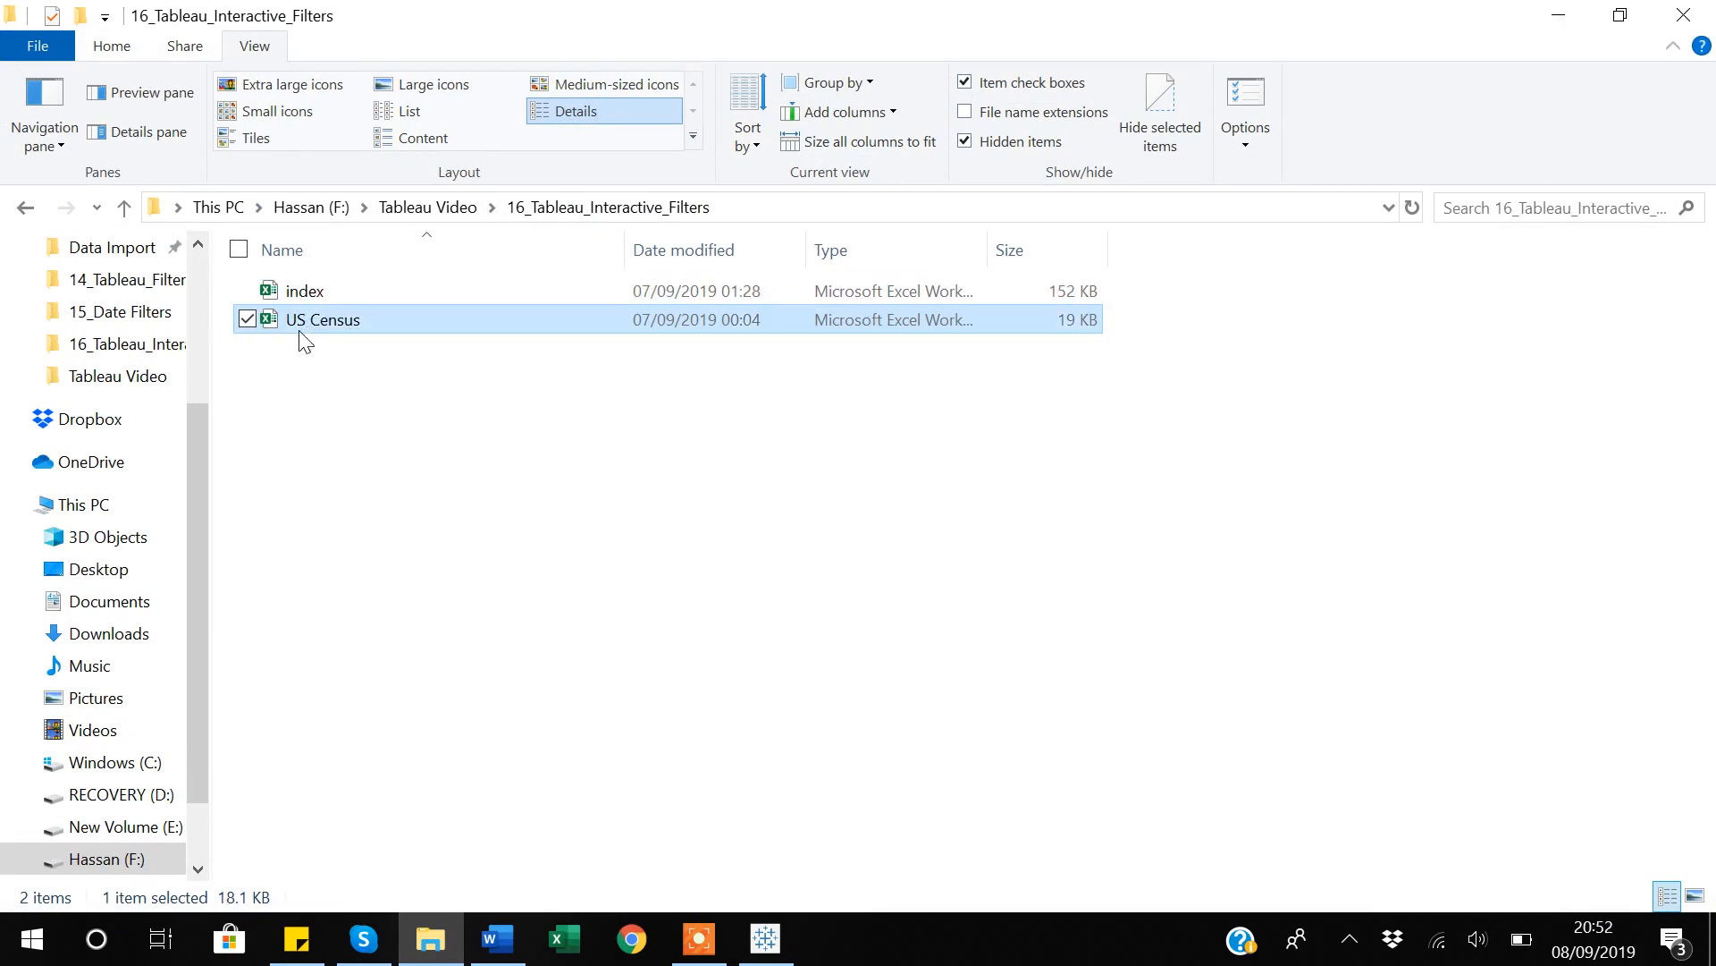
# Switch back to Tableau Public, connect to the index Excel workbook as a new data source, and return to Sheet 4.
pyautogui.click(778, 957)
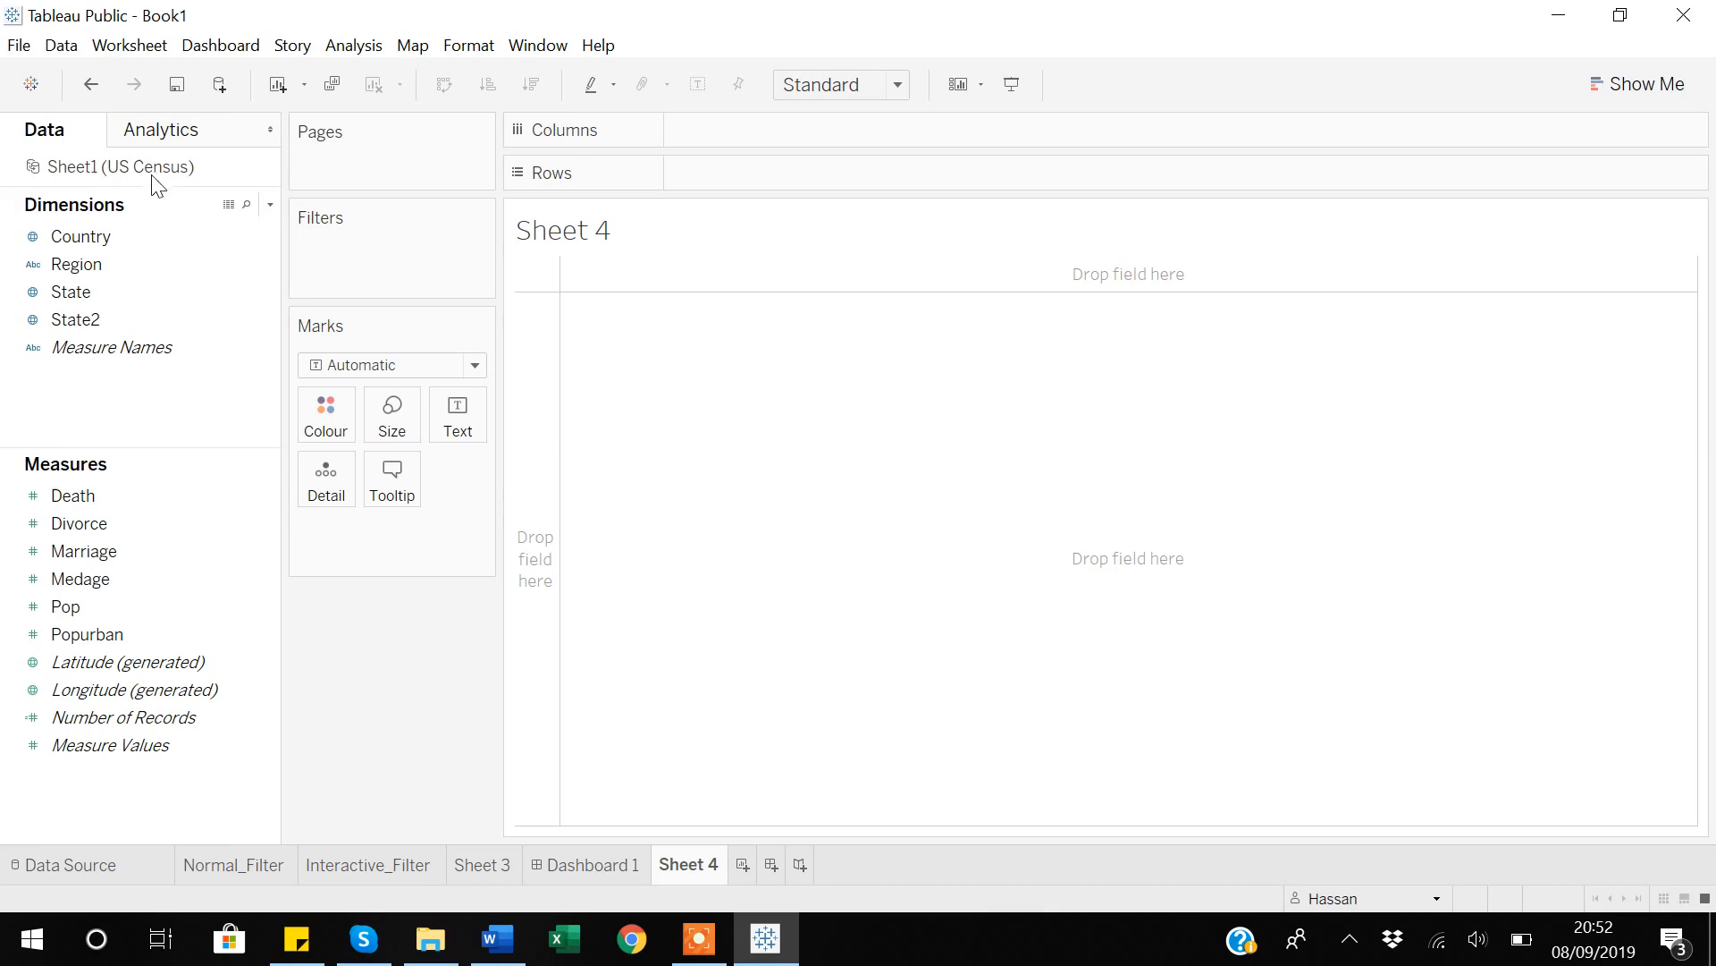
pyautogui.click(32, 637)
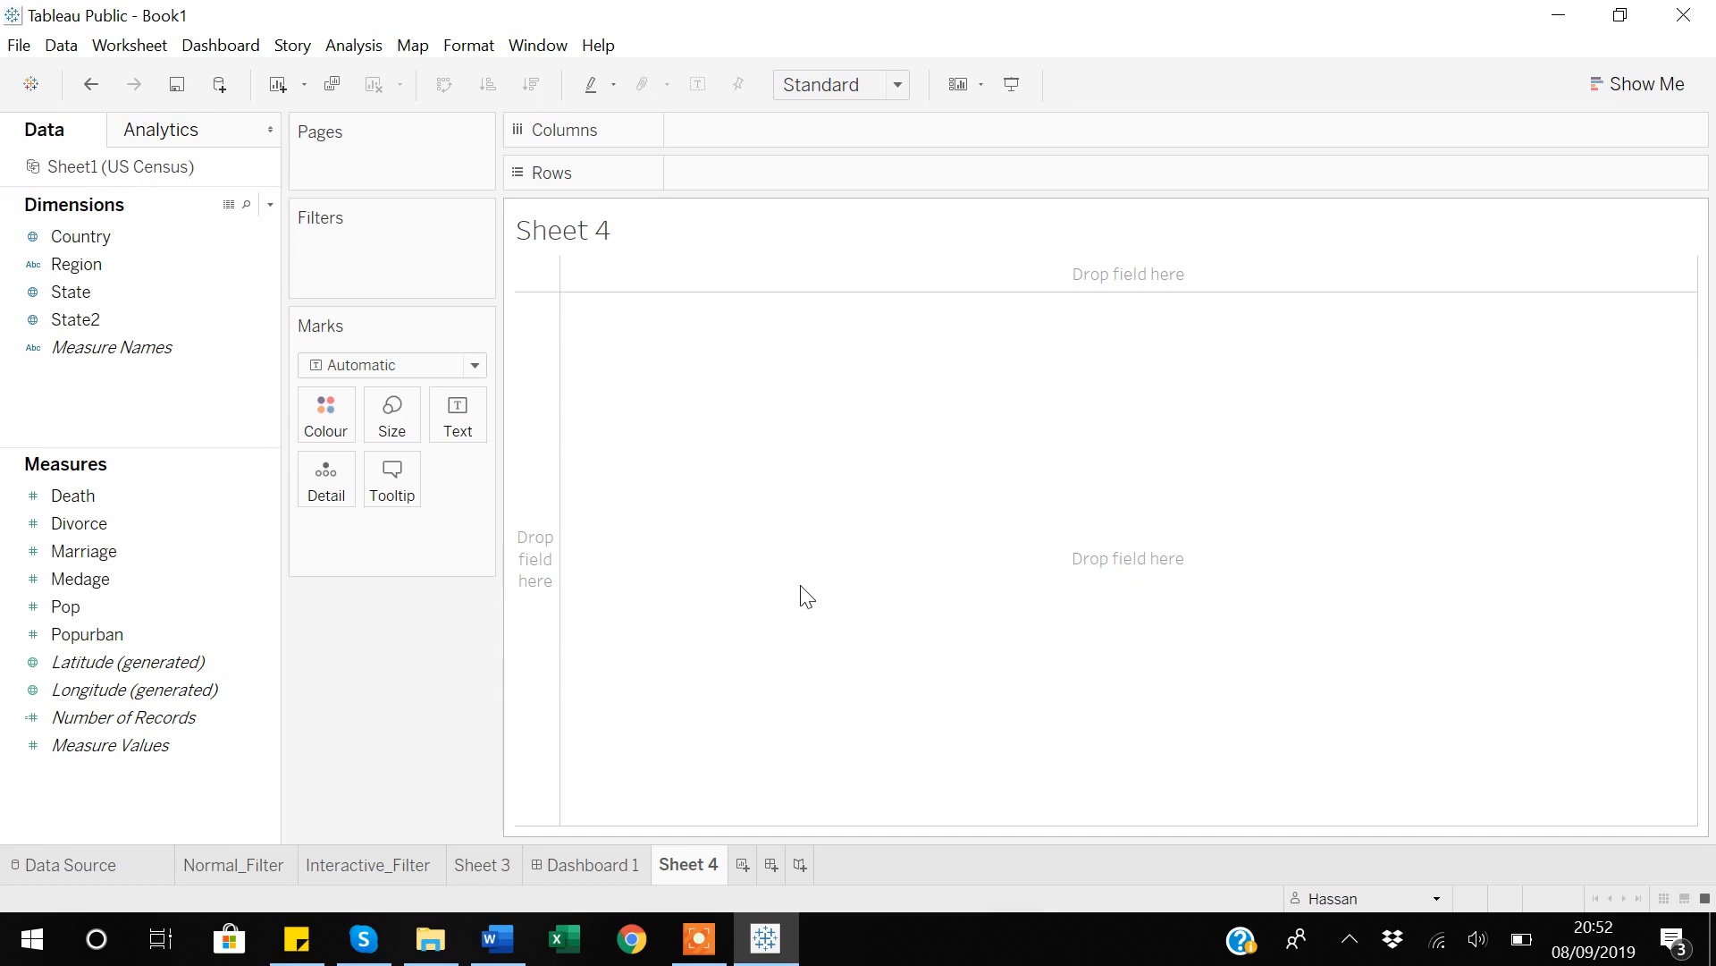
pyautogui.click(220, 84)
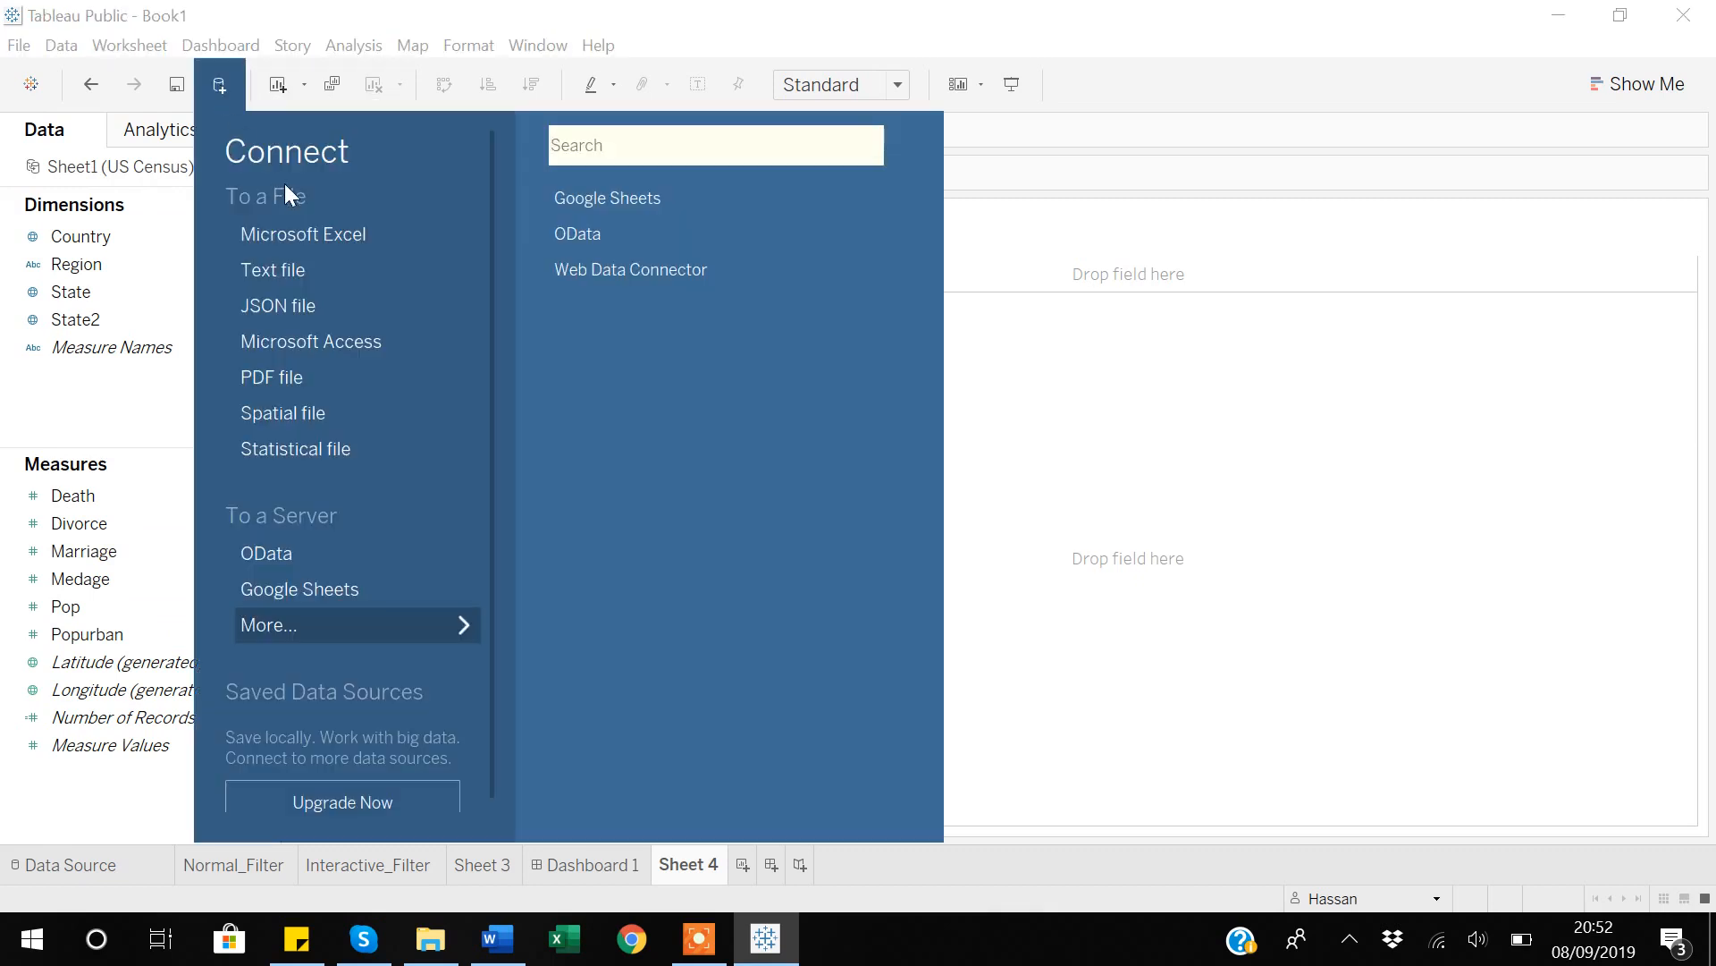
pyautogui.click(293, 227)
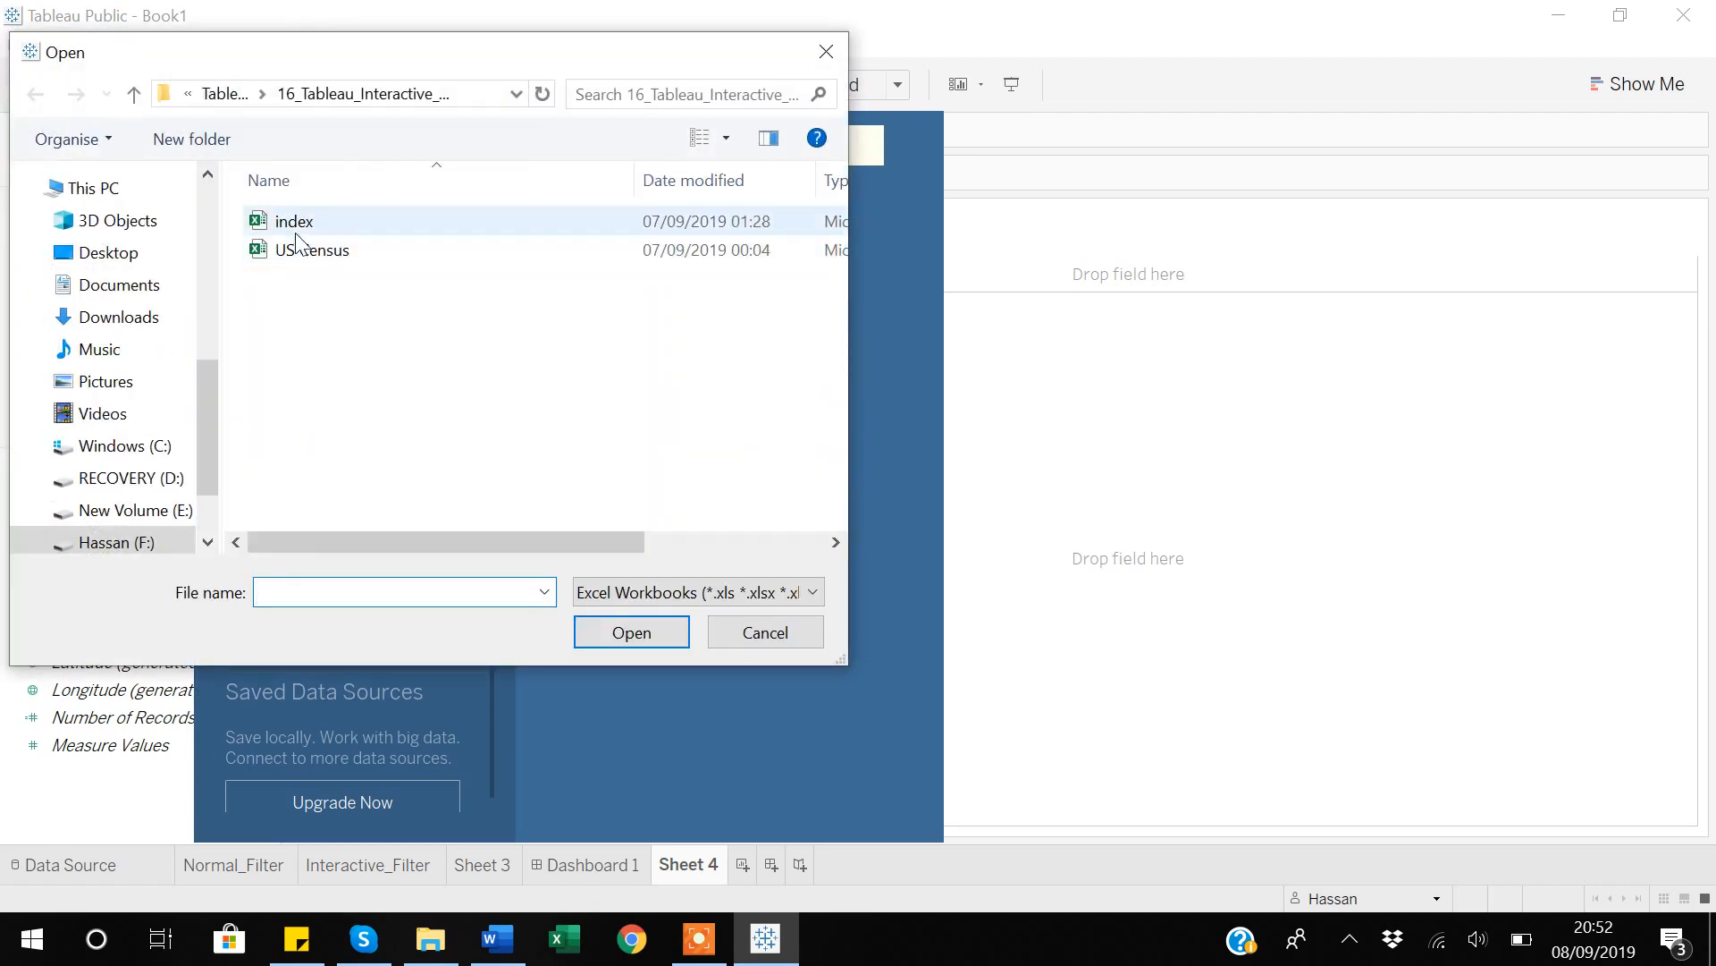
pyautogui.click(291, 228)
pyautogui.click(630, 640)
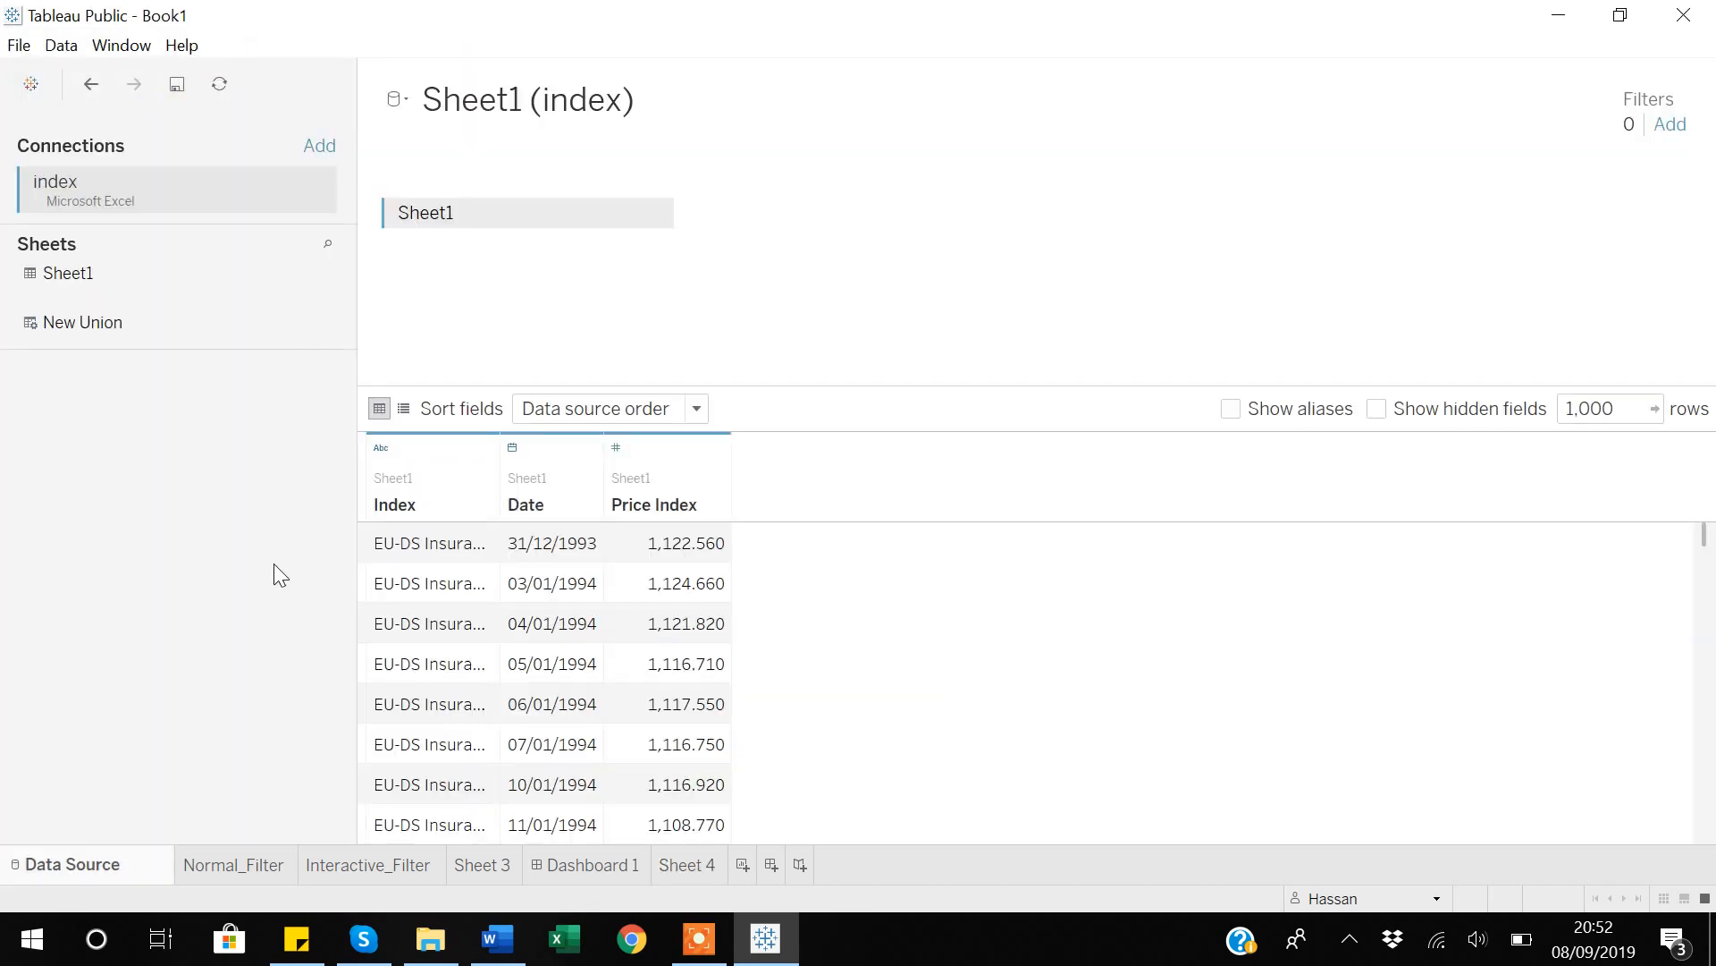
pyautogui.click(686, 864)
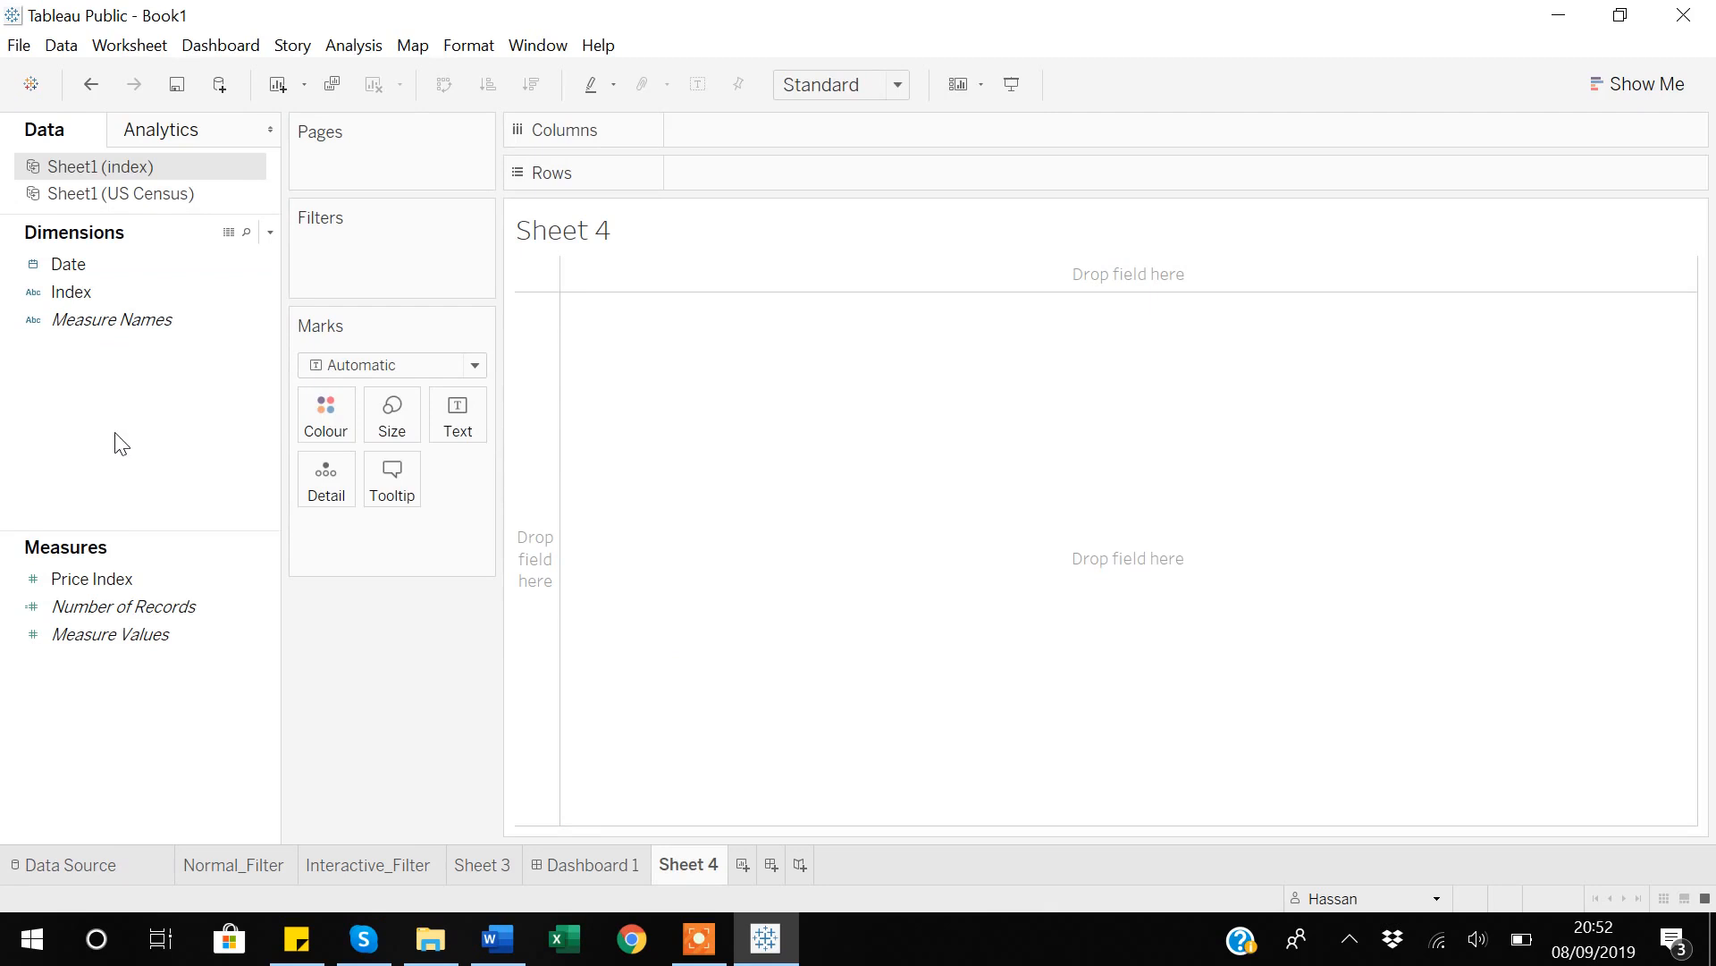
# Build a line chart of SUM(Price Index) in rows against Date in columns, using the exact date.
pyautogui.click(99, 292)
pyautogui.moveTo(72, 267); pyautogui.dragTo(693, 144)
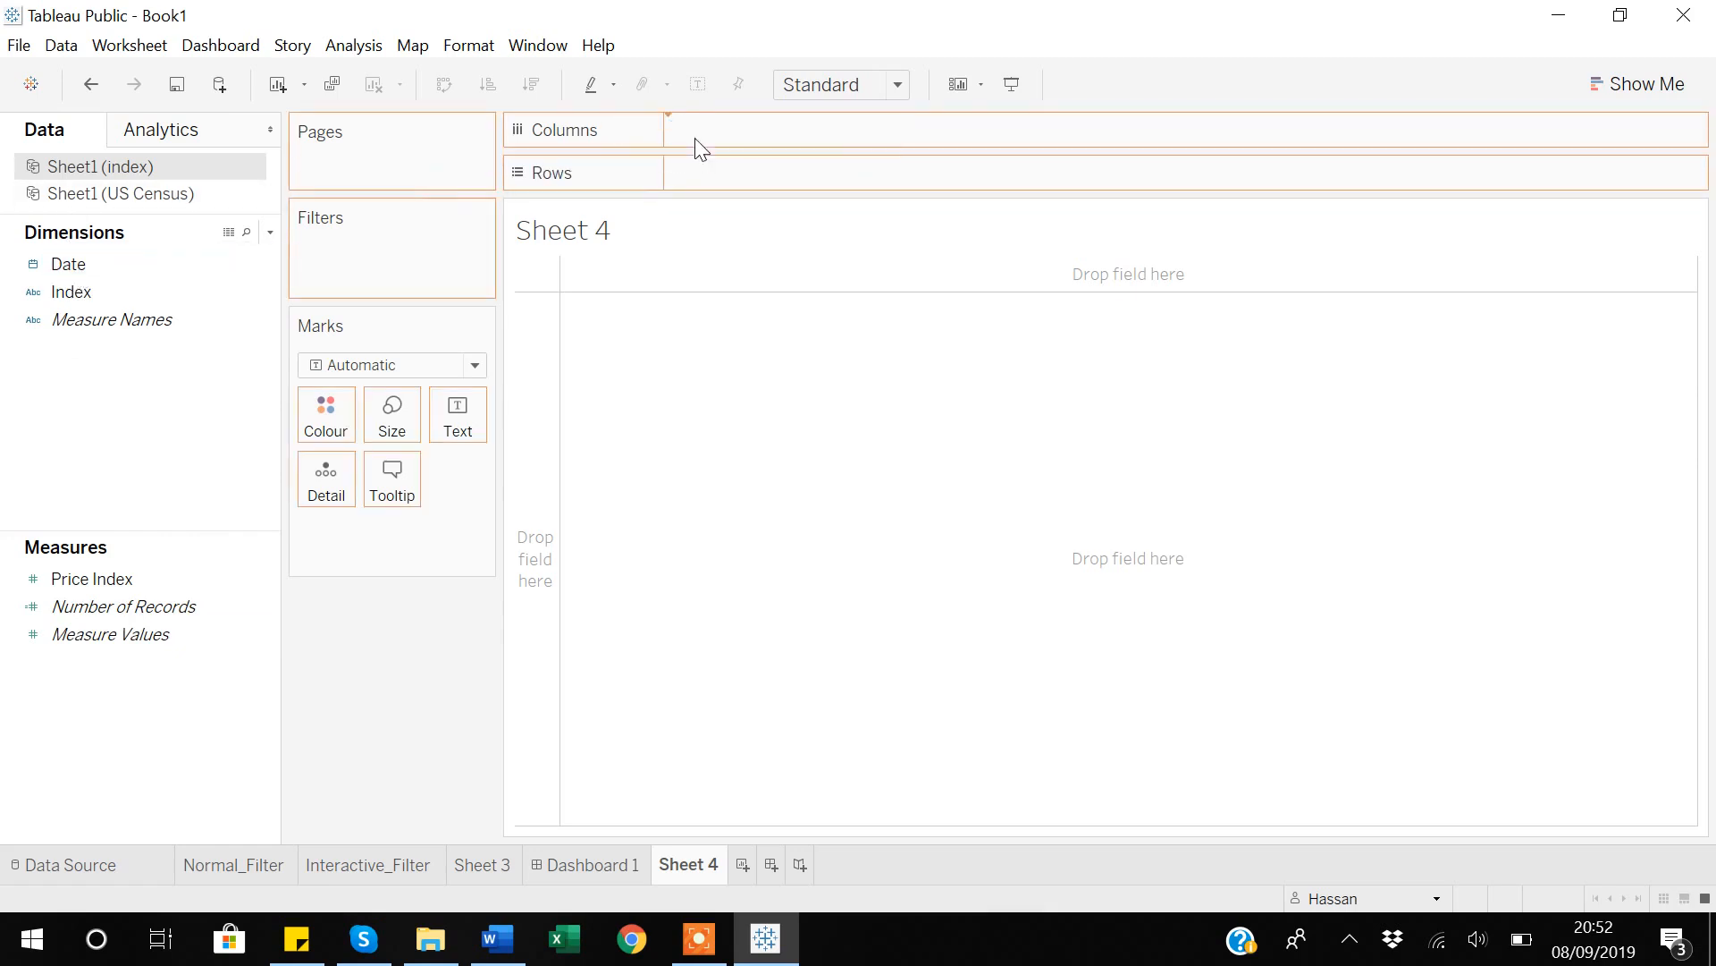
pyautogui.moveTo(103, 579); pyautogui.dragTo(745, 181)
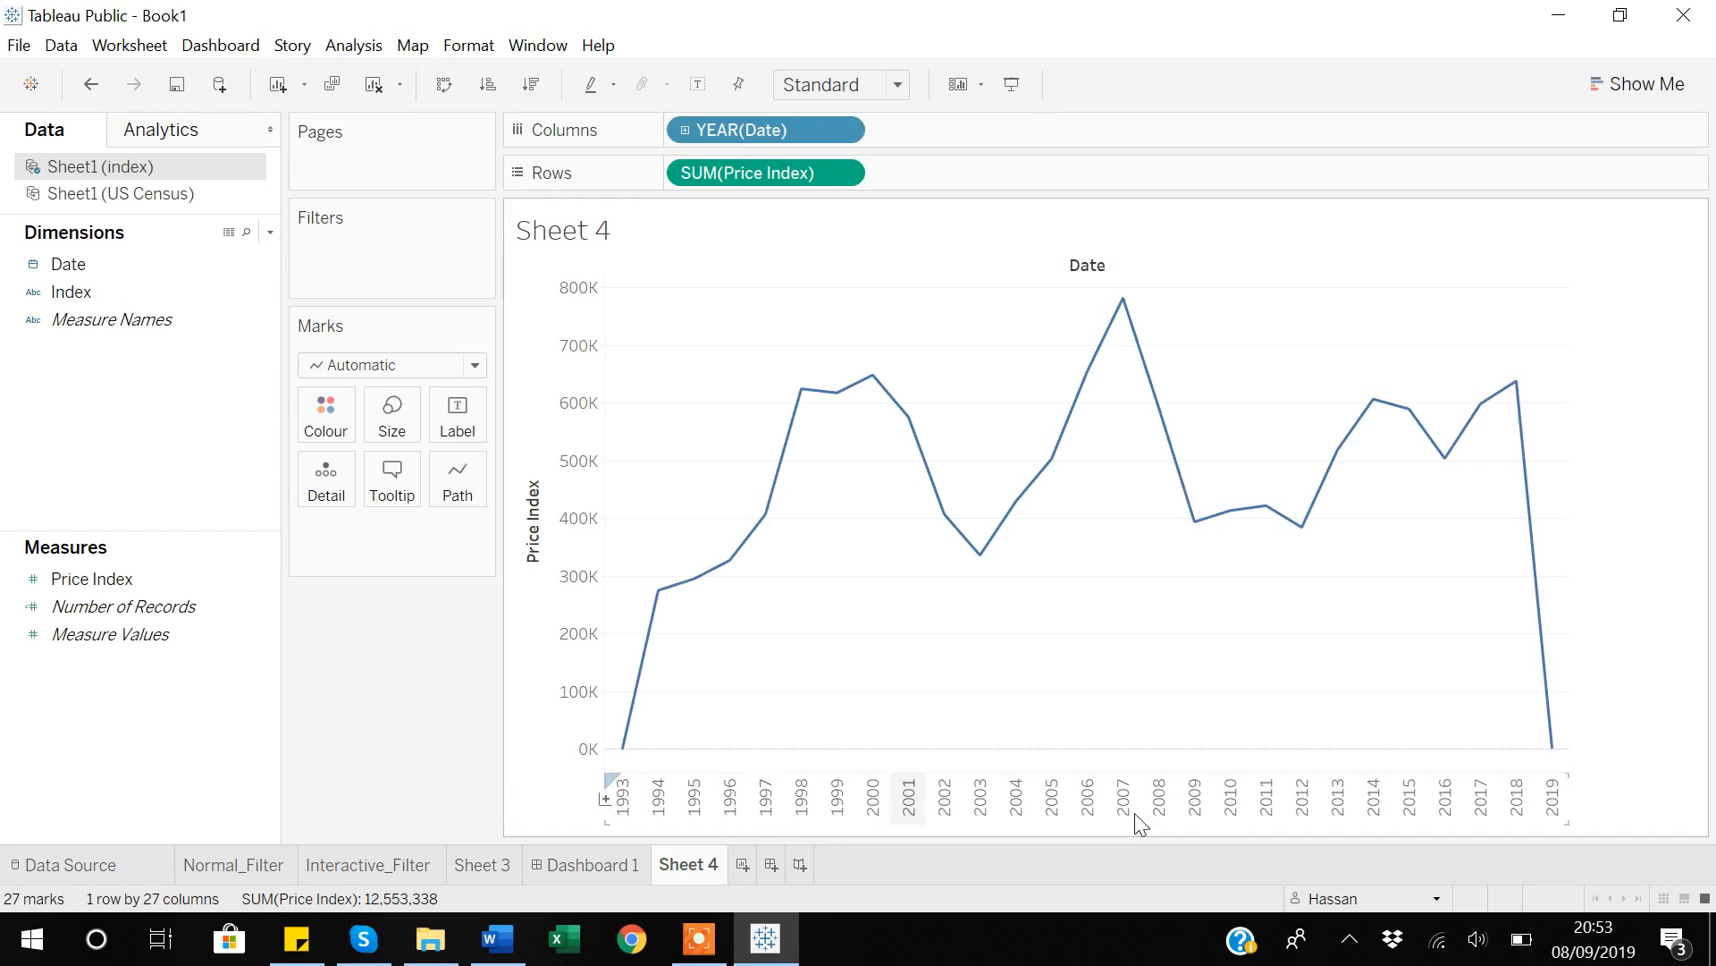
pyautogui.click(843, 131)
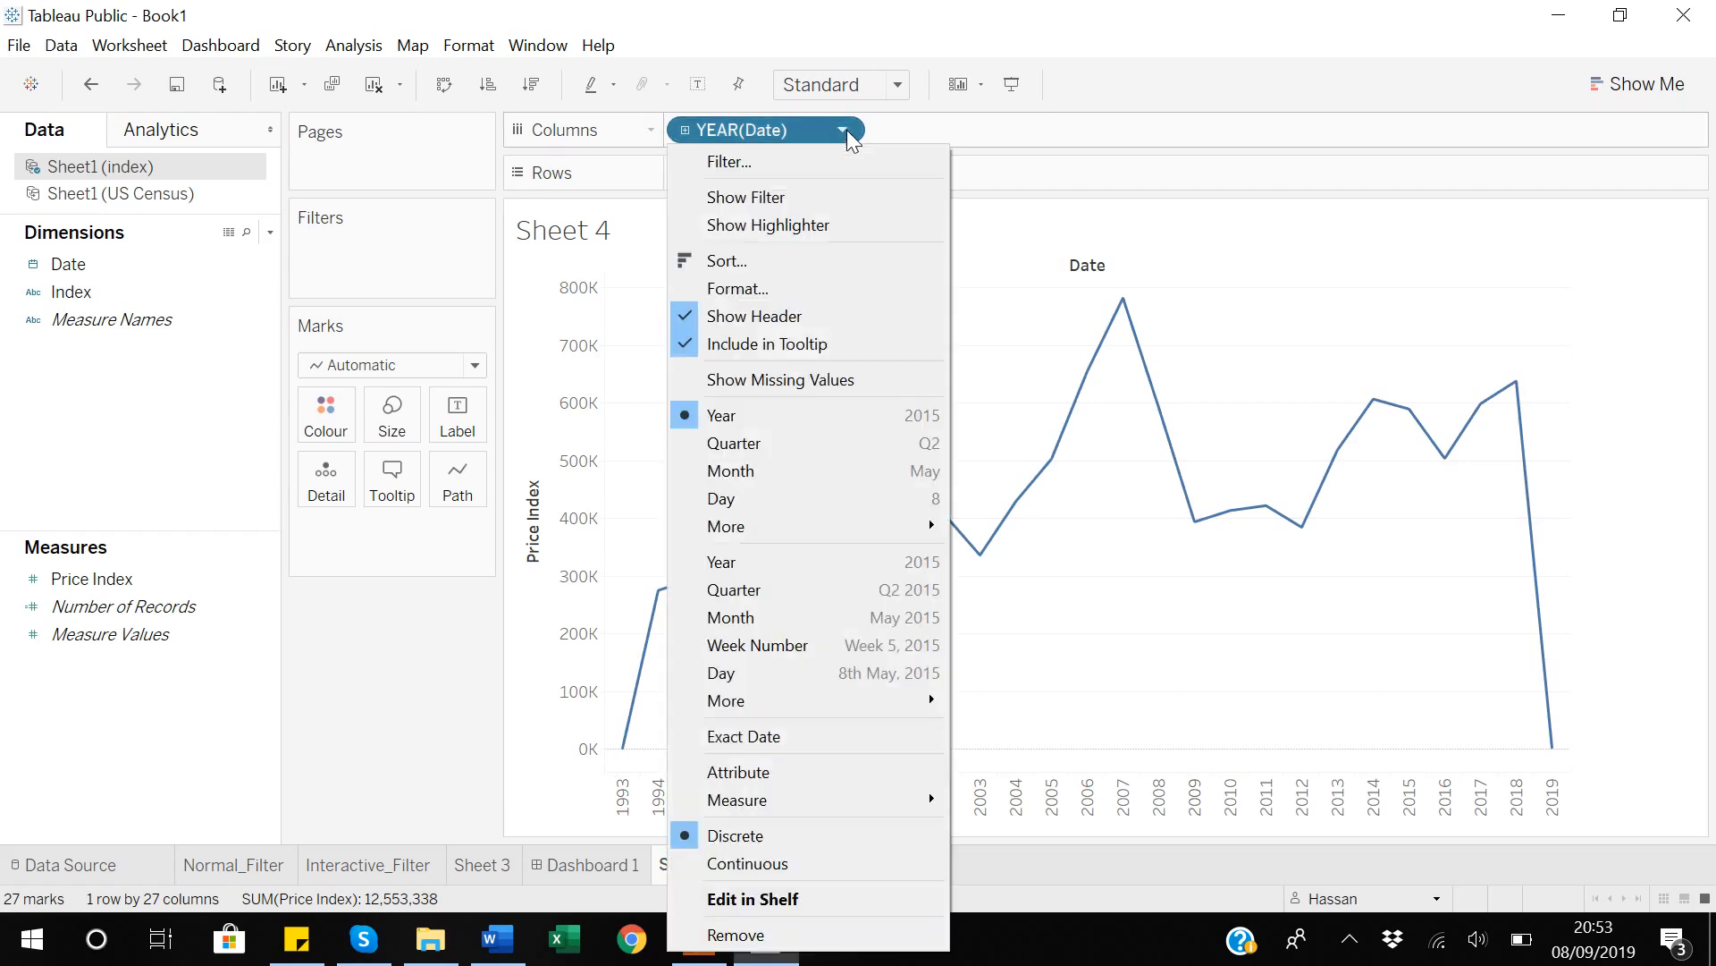
pyautogui.click(769, 739)
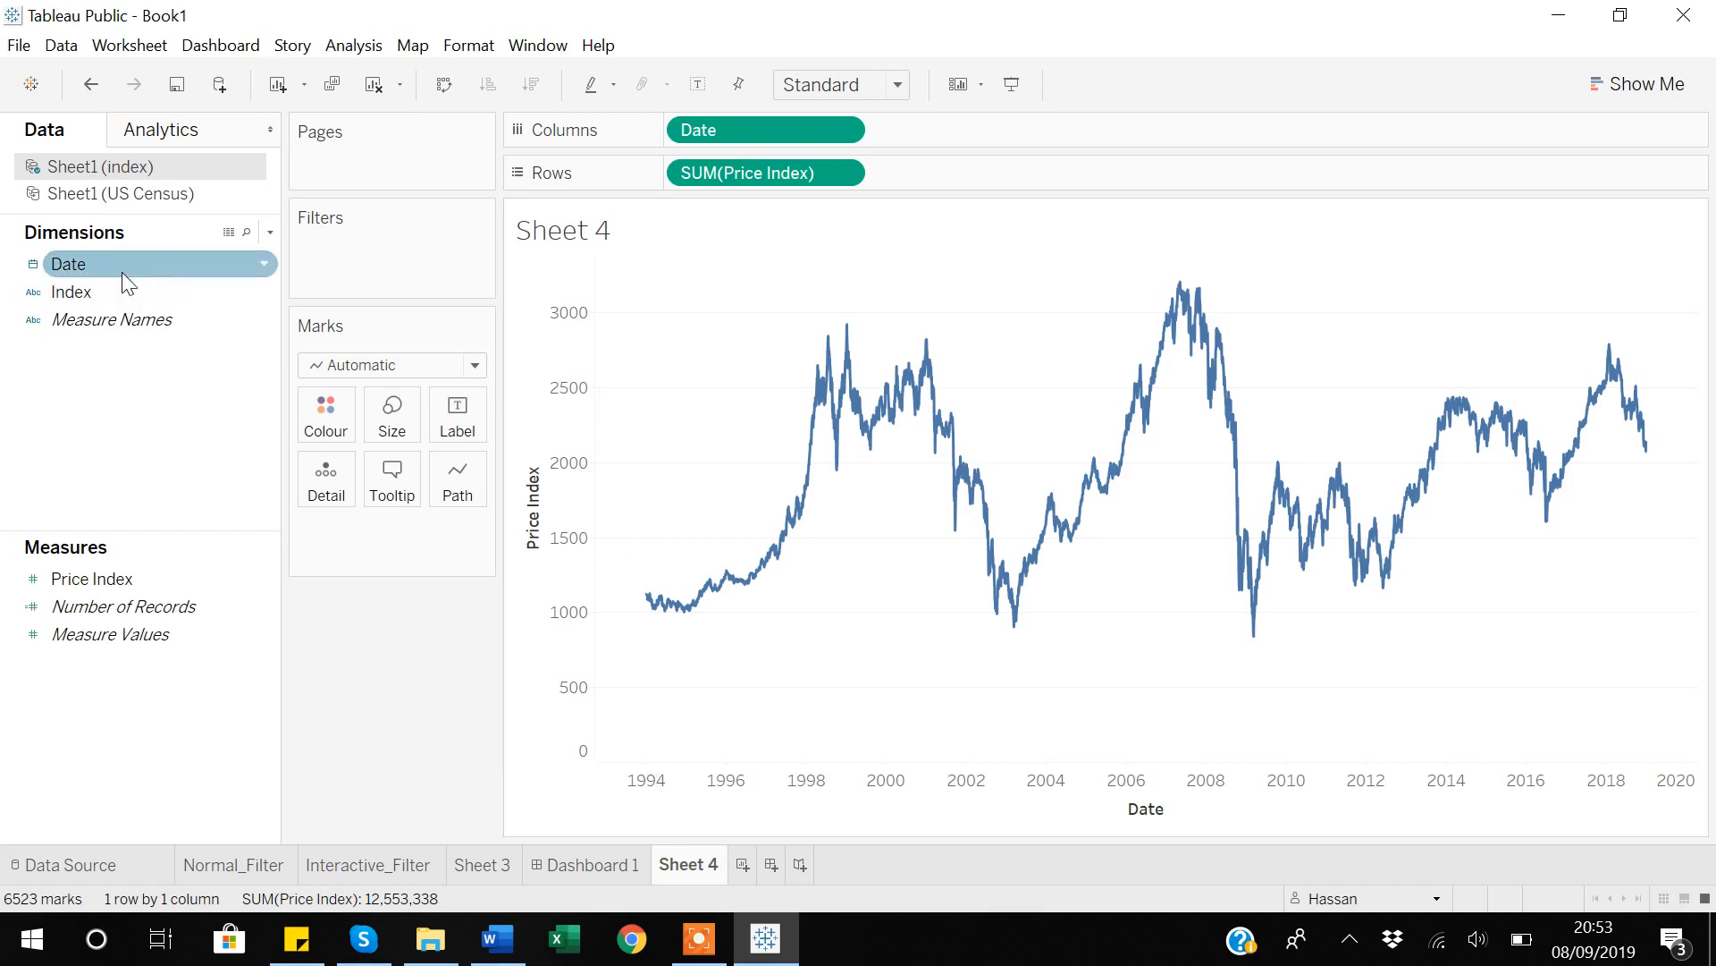
# Show the interactive filter for Date and exclude the years 1993 through 2000 from the chart.
pyautogui.click(266, 266)
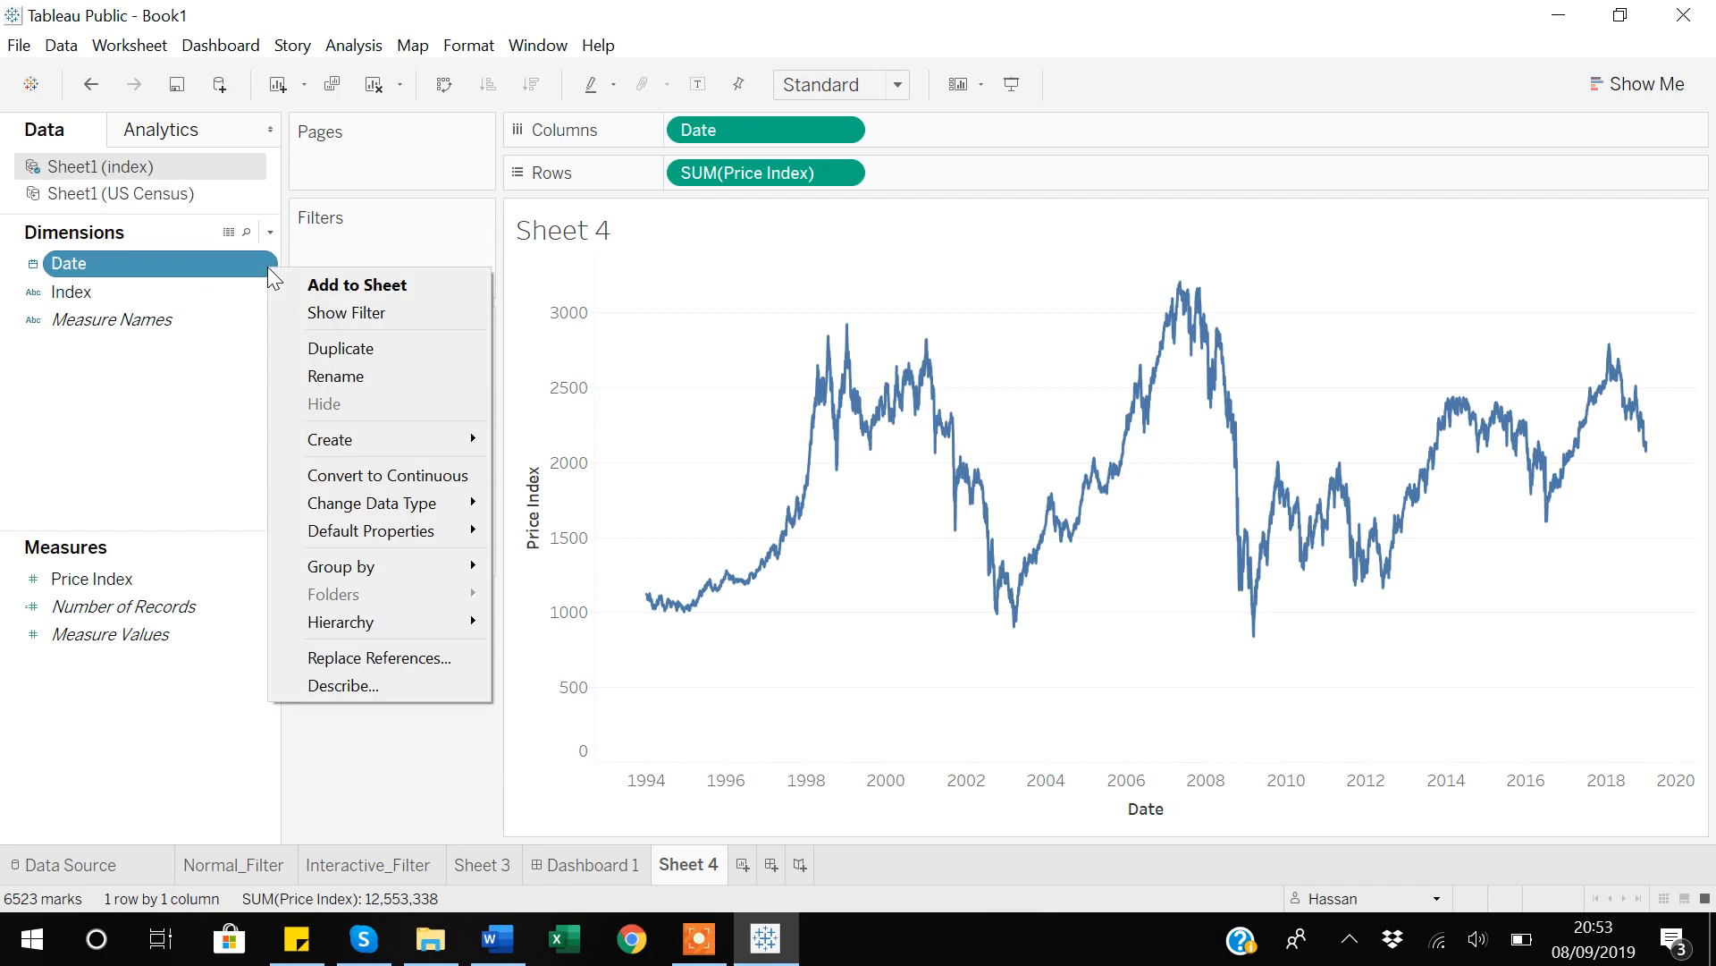
pyautogui.click(358, 312)
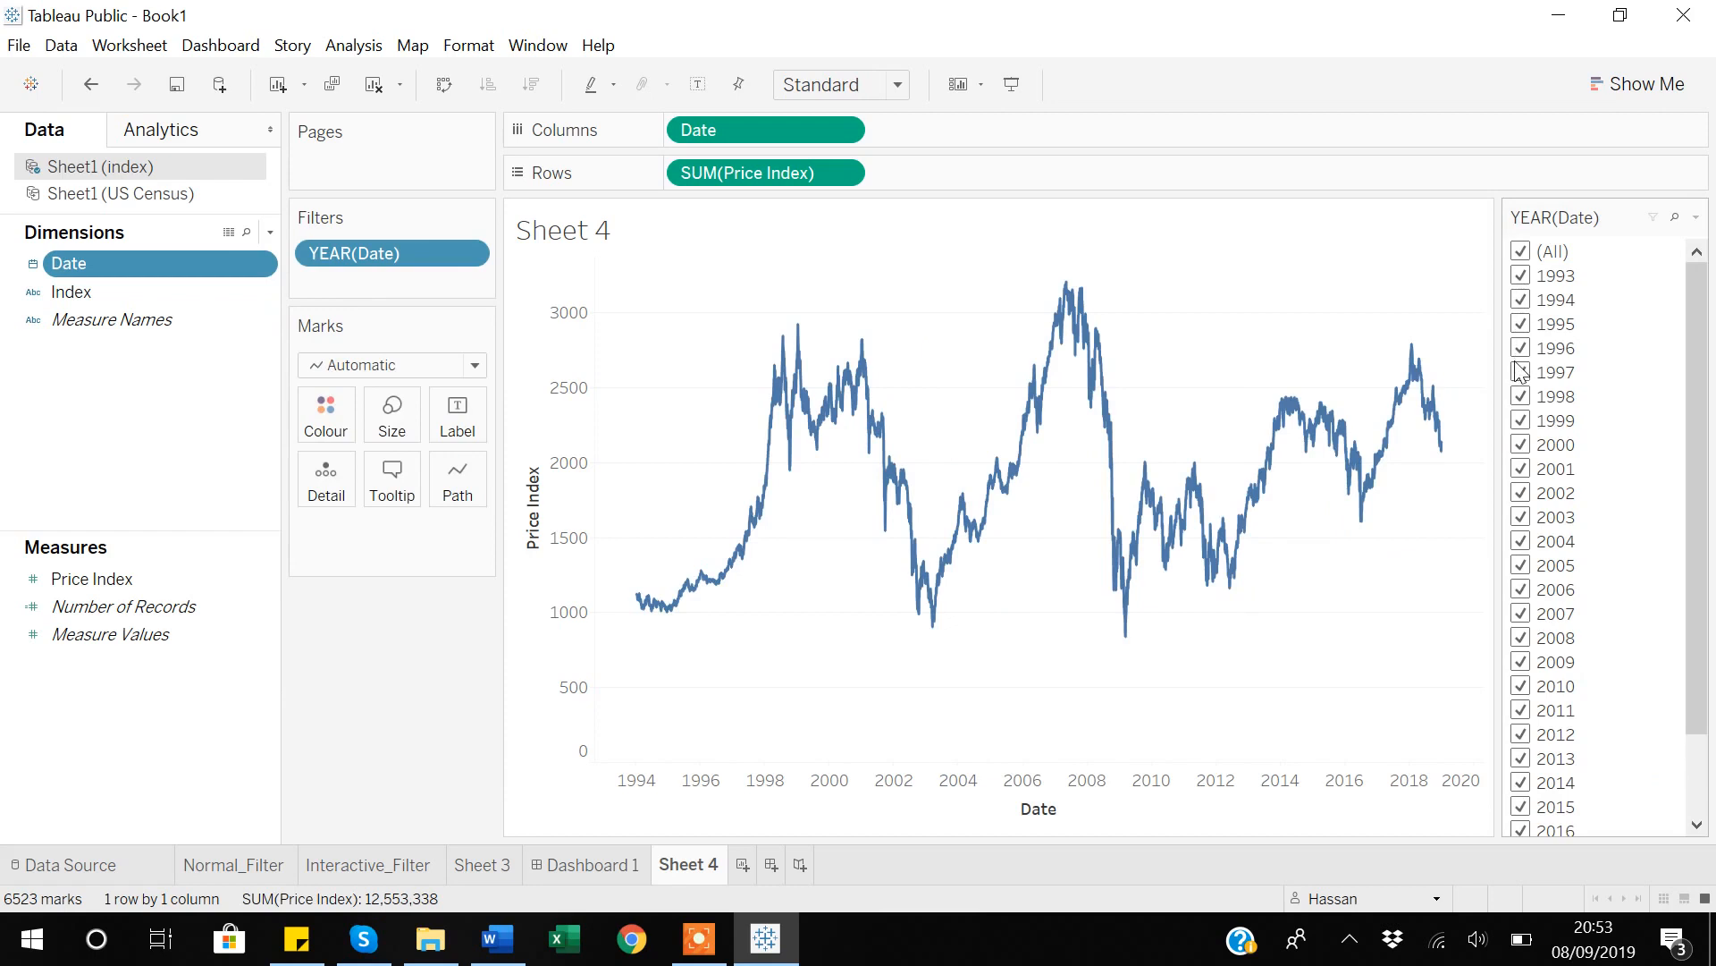
pyautogui.click(1520, 275)
pyautogui.click(1521, 299)
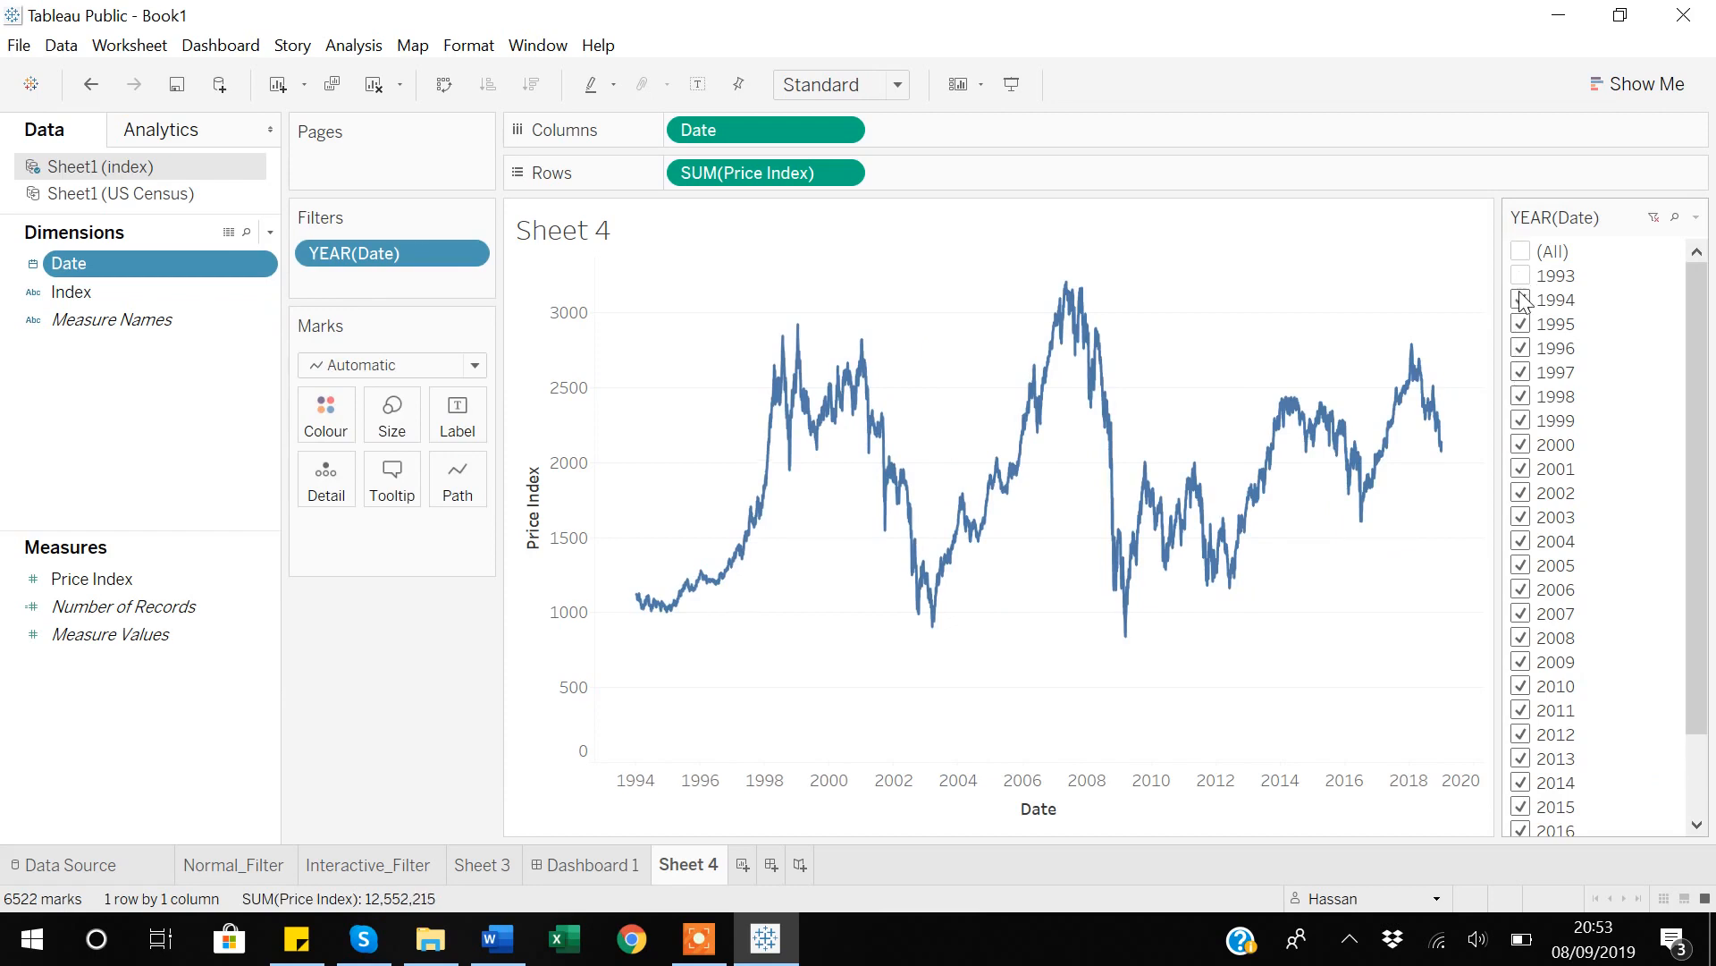
pyautogui.click(1520, 325)
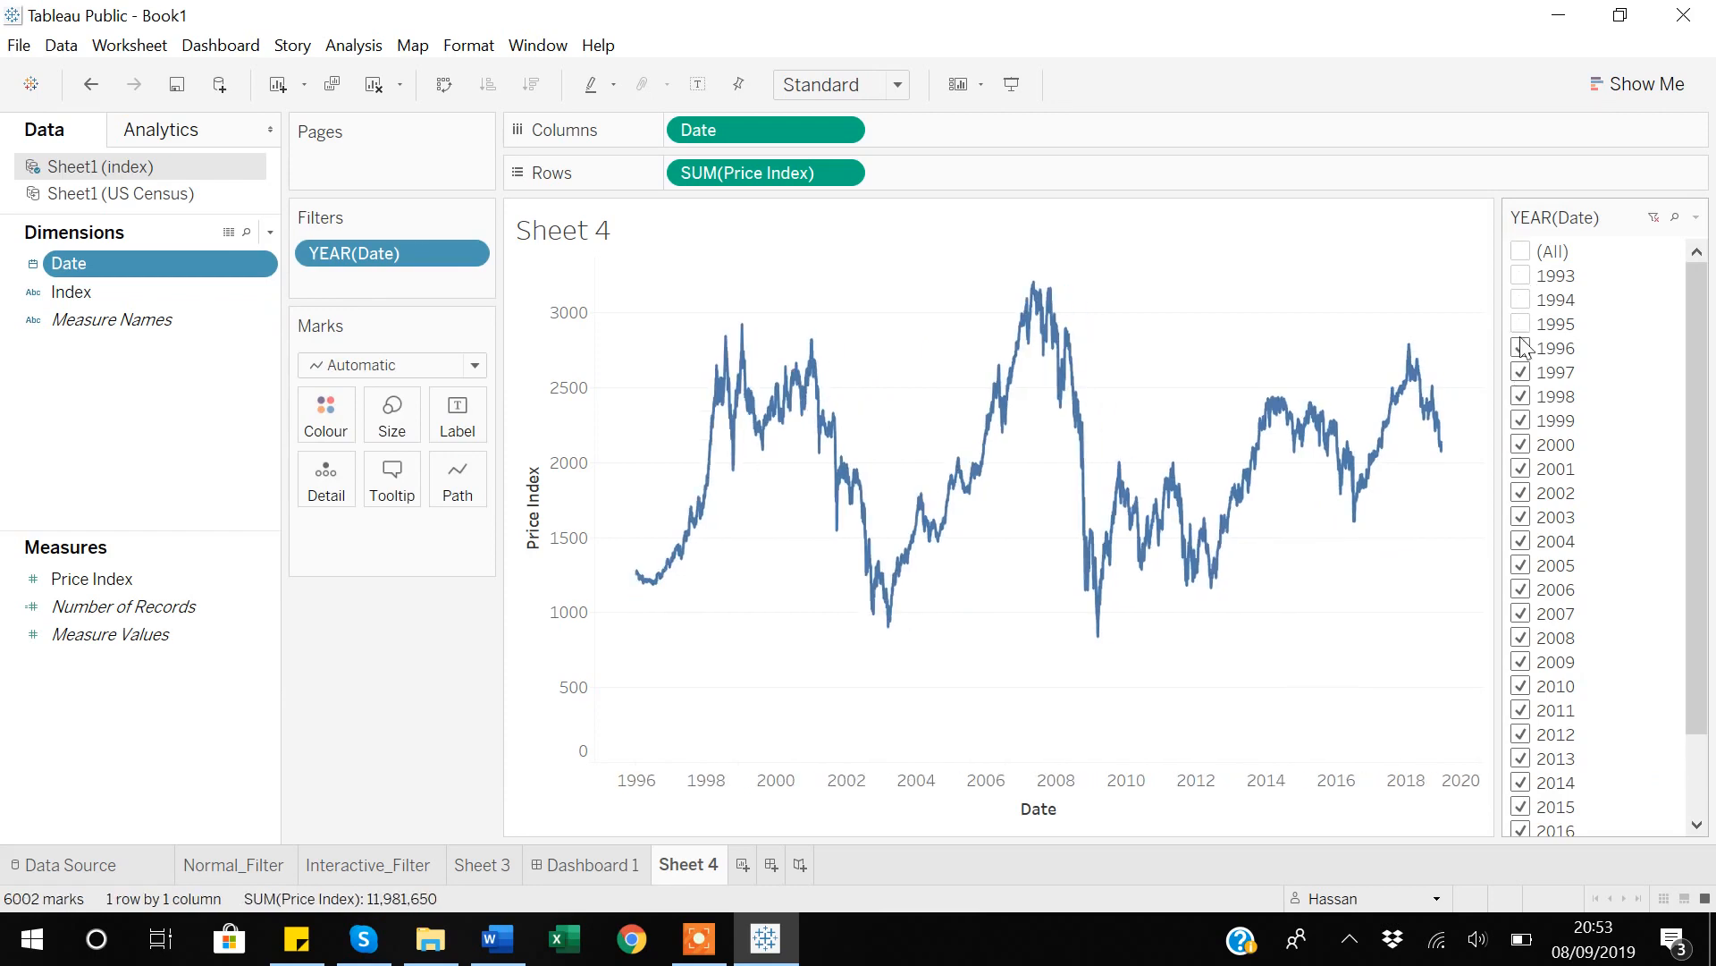
pyautogui.click(1521, 349)
pyautogui.click(1521, 372)
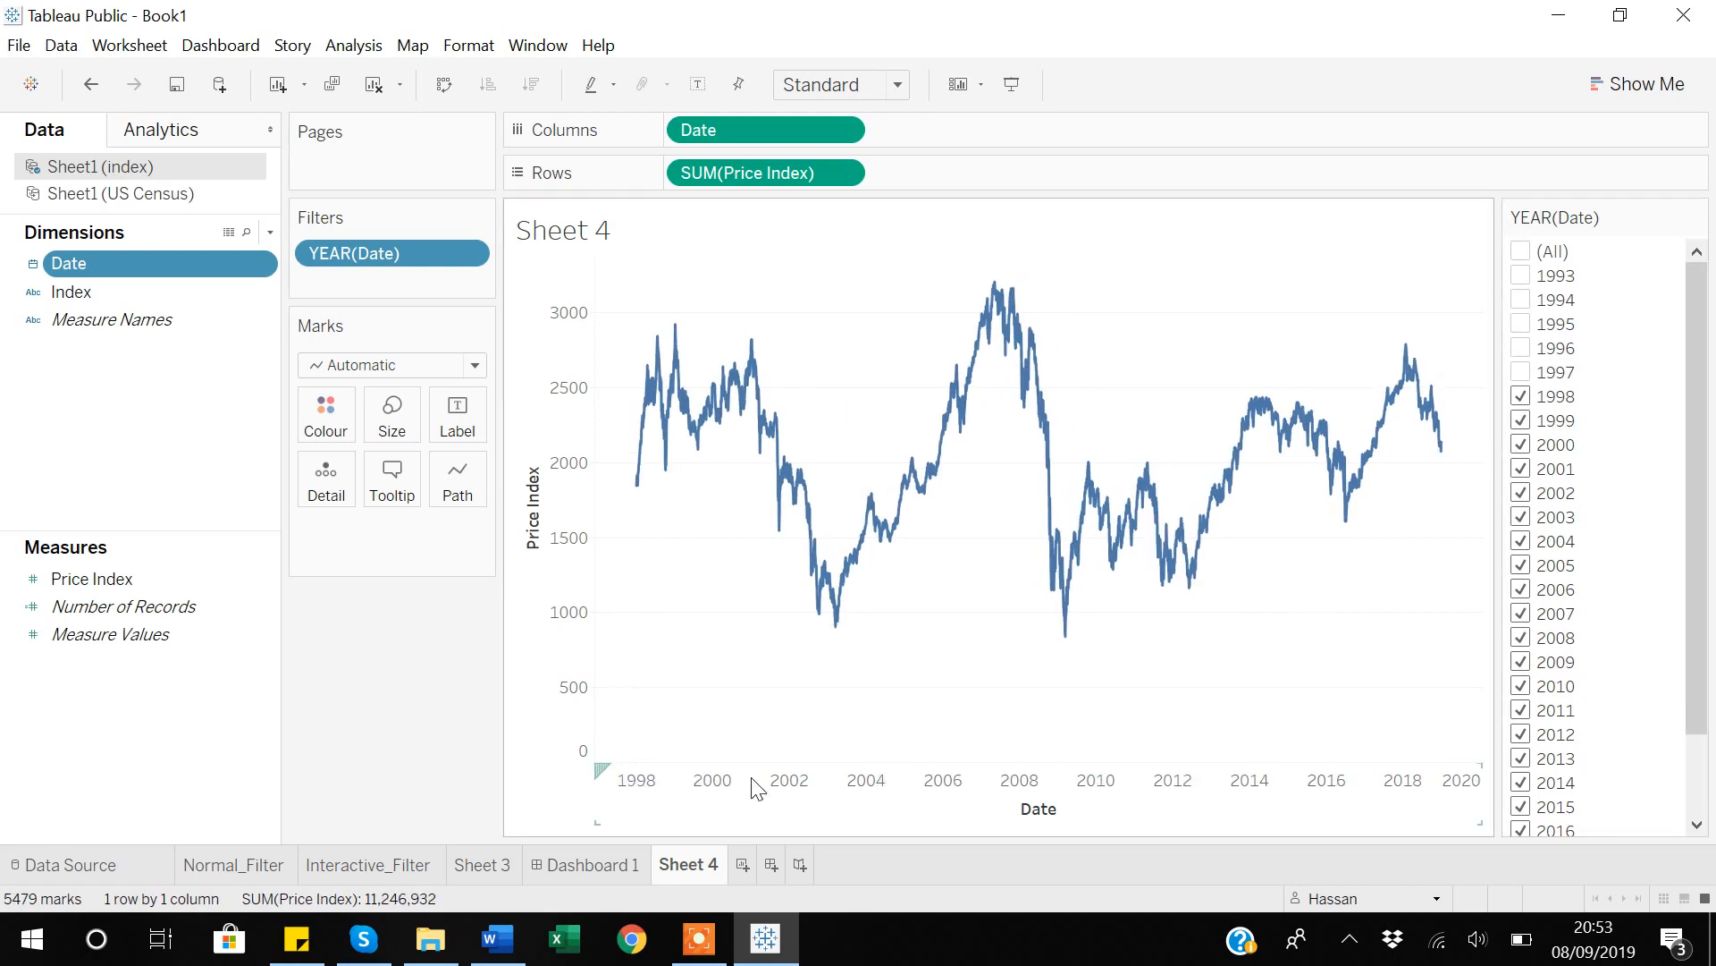
pyautogui.click(1520, 397)
pyautogui.click(1520, 421)
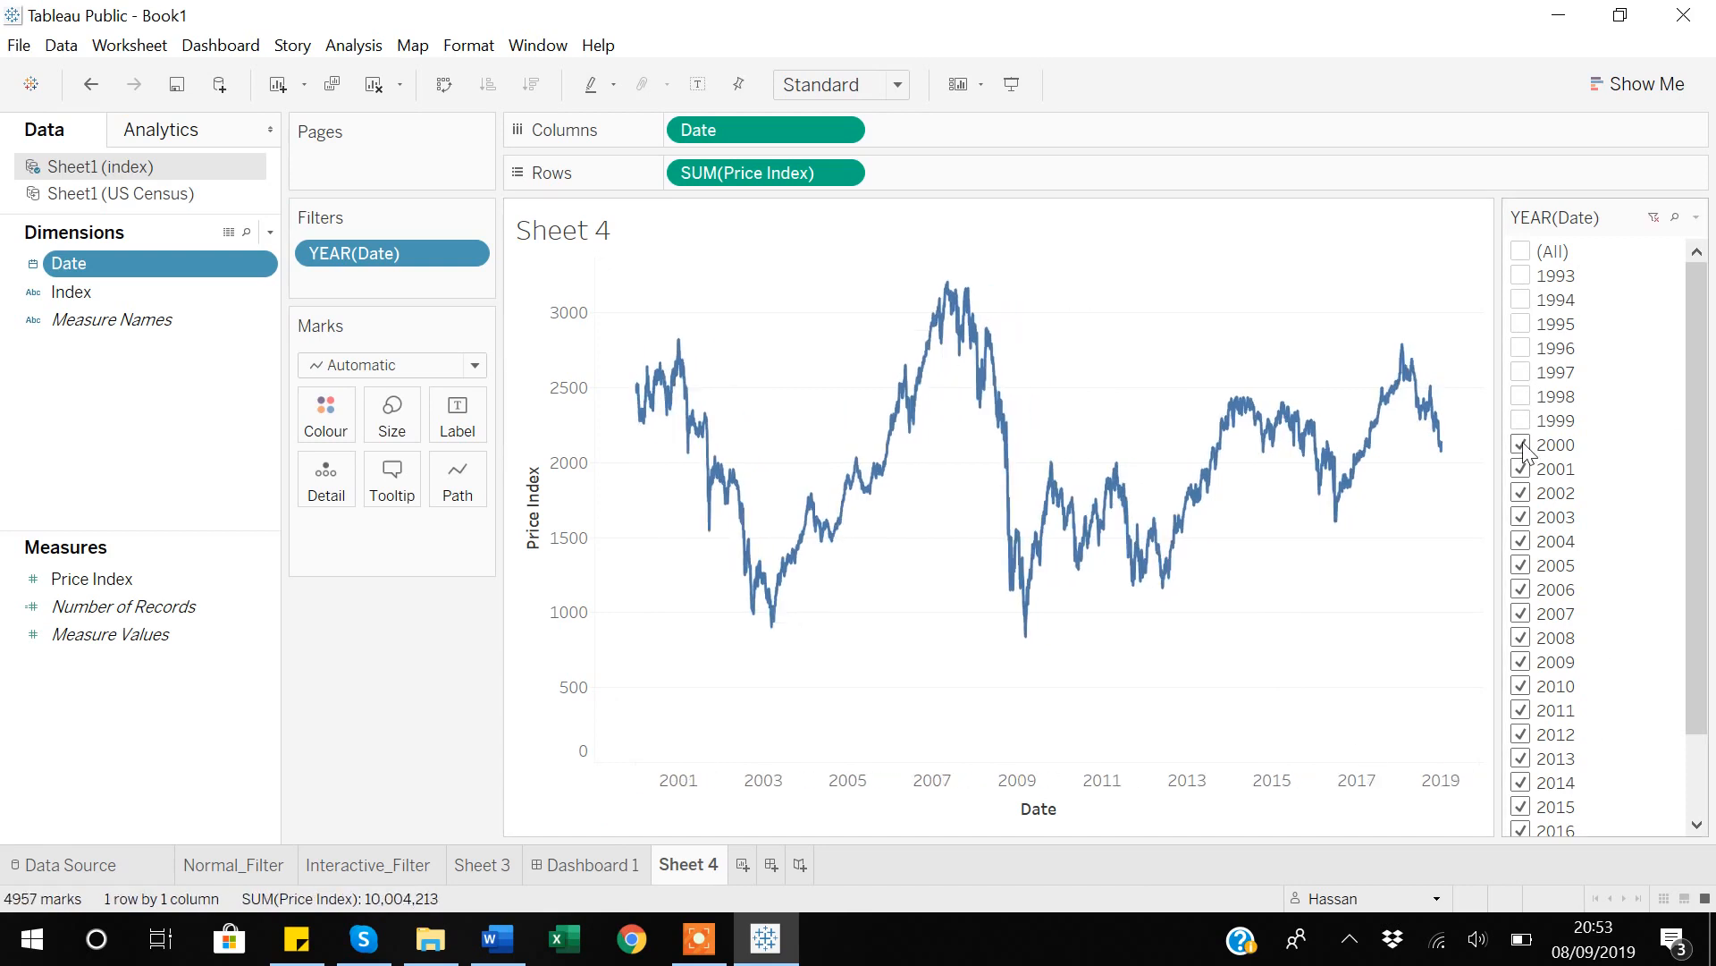
pyautogui.click(1524, 447)
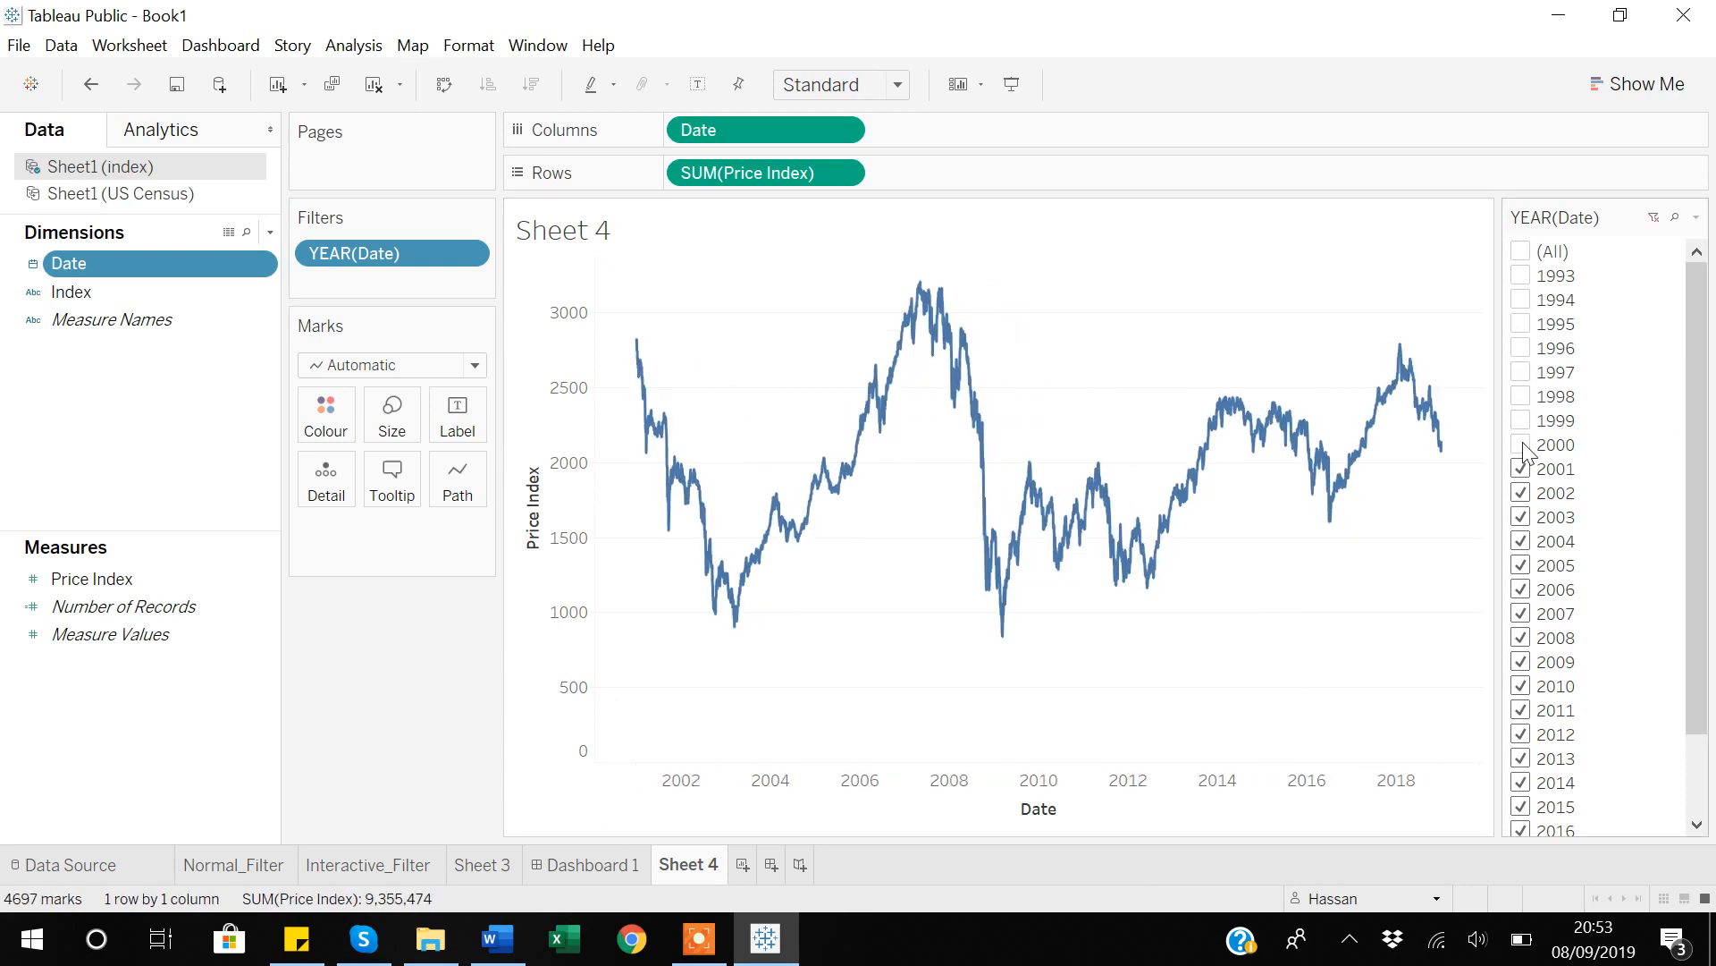
pyautogui.click(1697, 219)
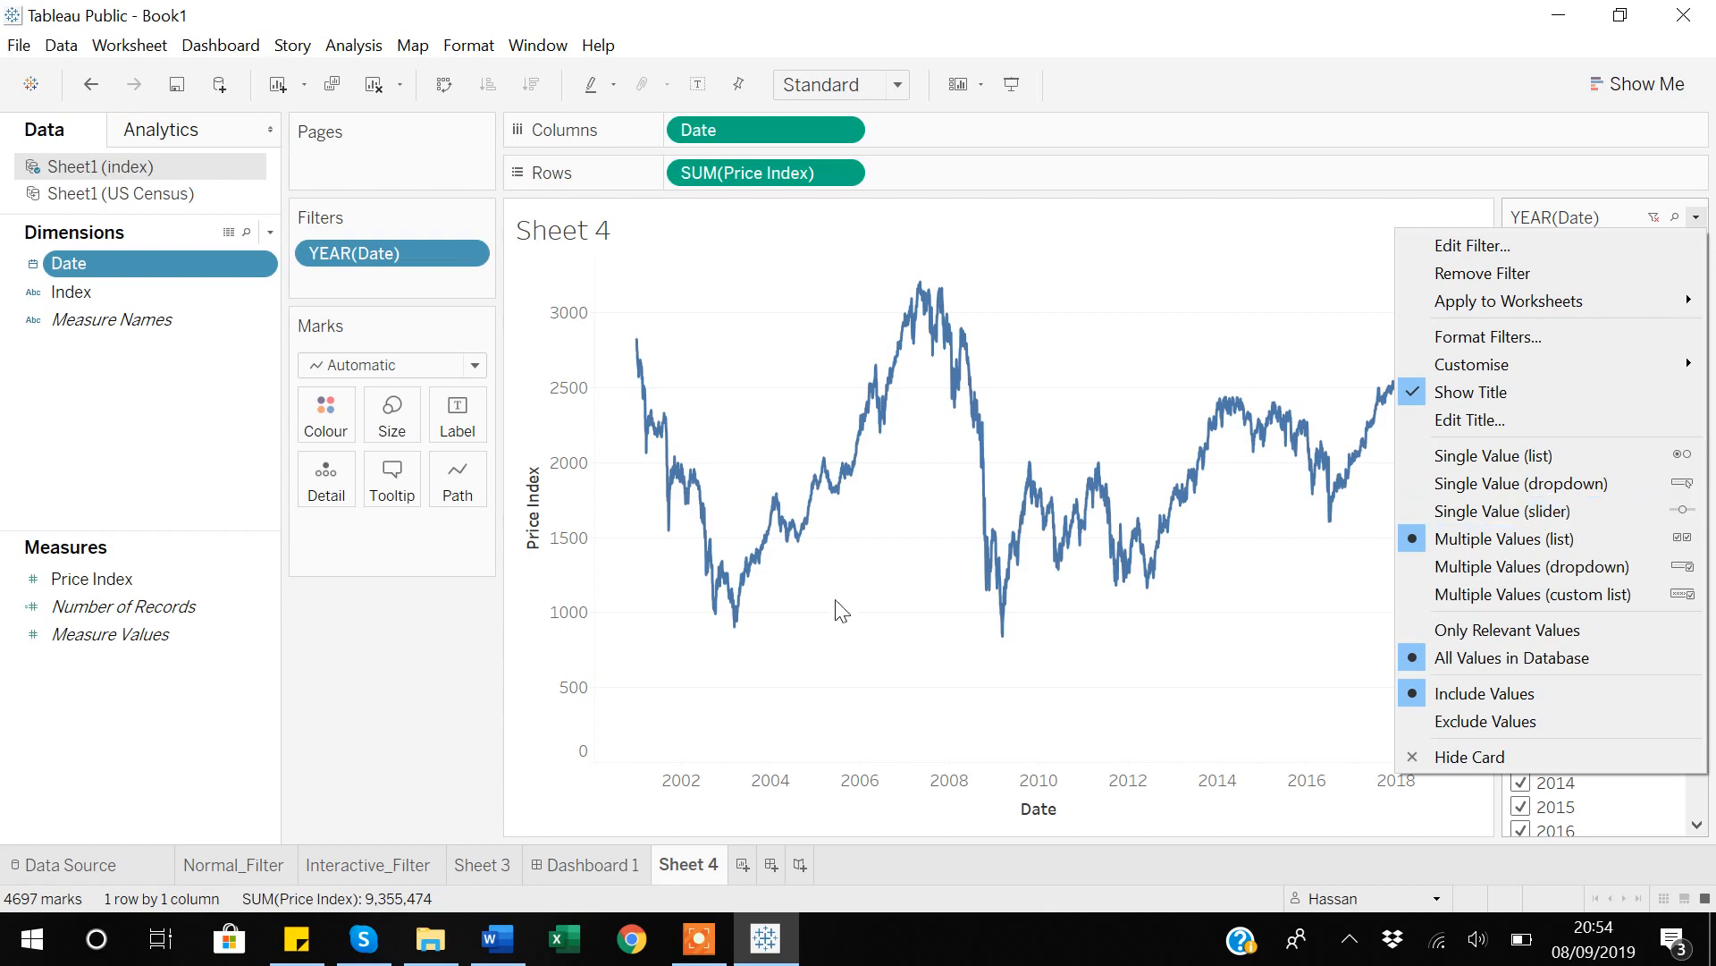
pyautogui.click(438, 745)
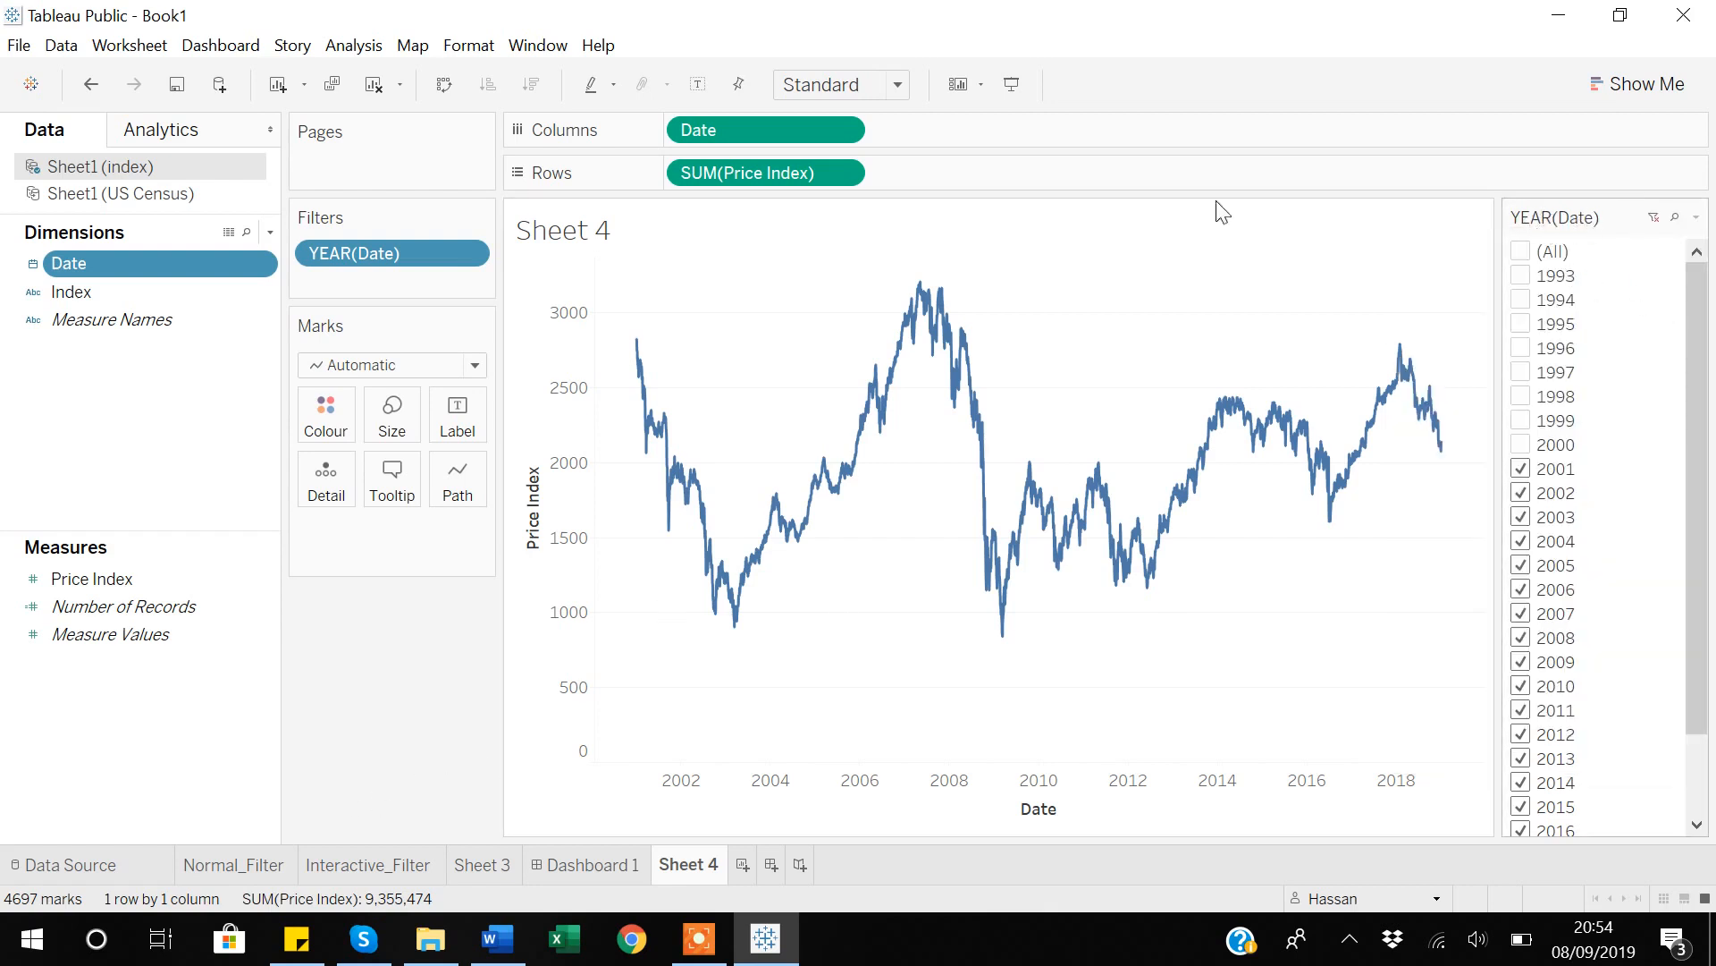
# Switch the Date filter from year to discrete quarter and include Q1, Q2, Q3 and Q4.
pyautogui.click(467, 254)
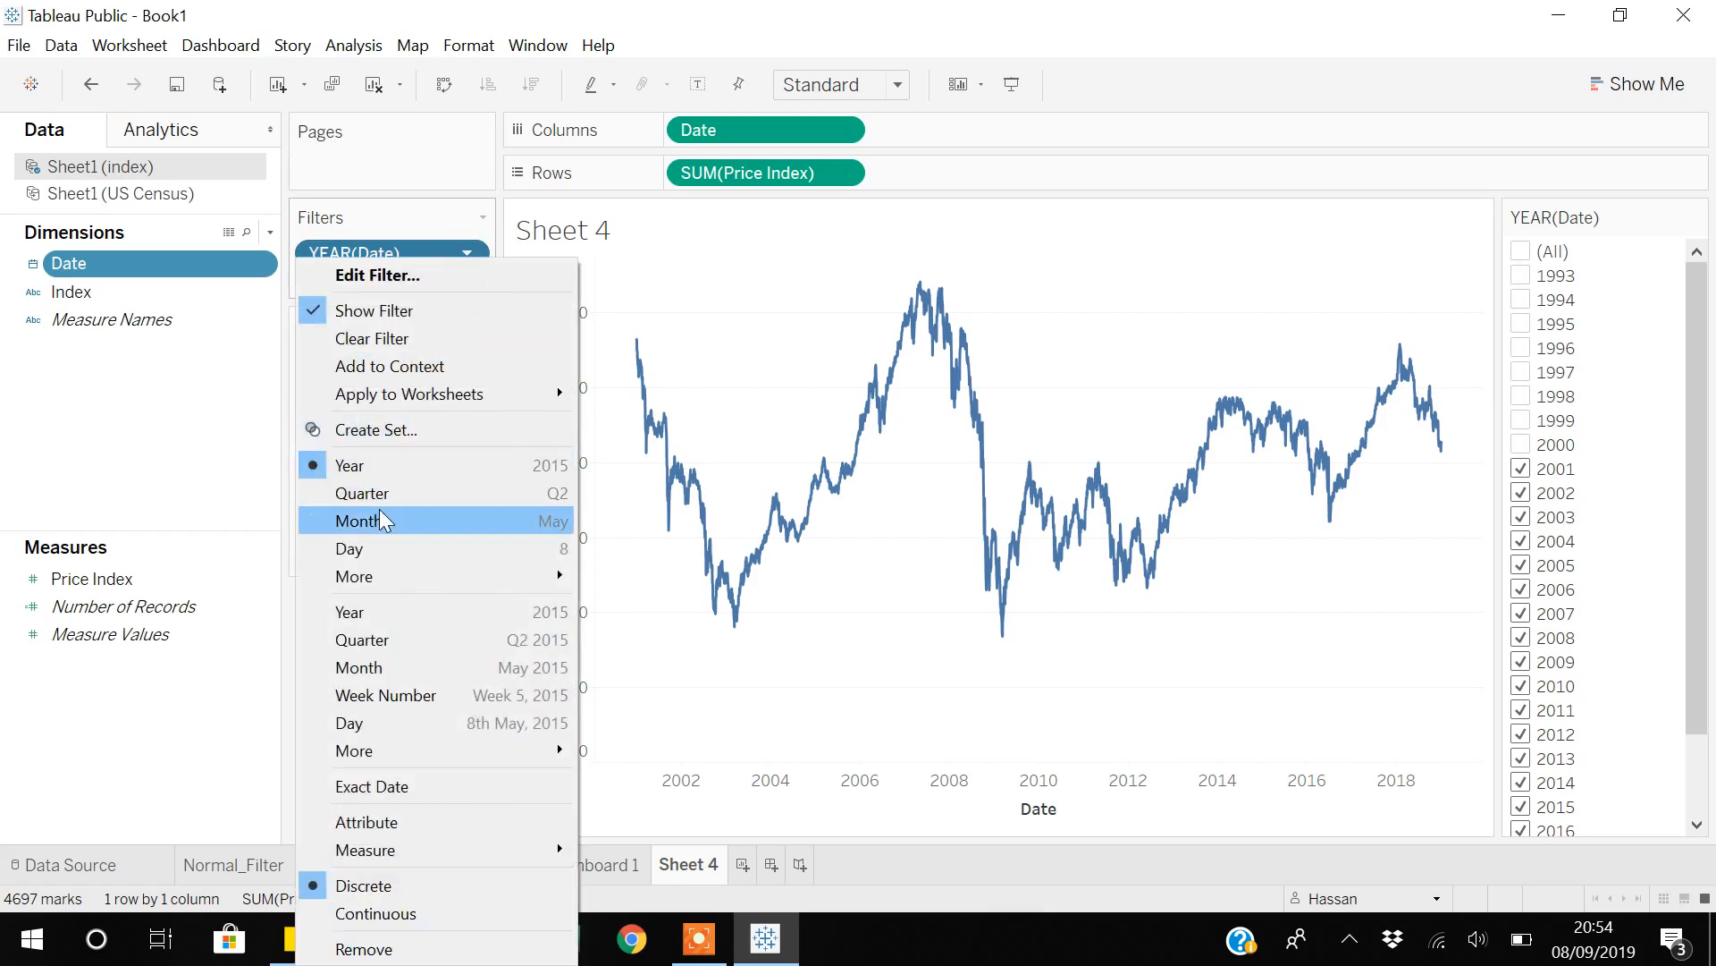
pyautogui.moveTo(370, 572)
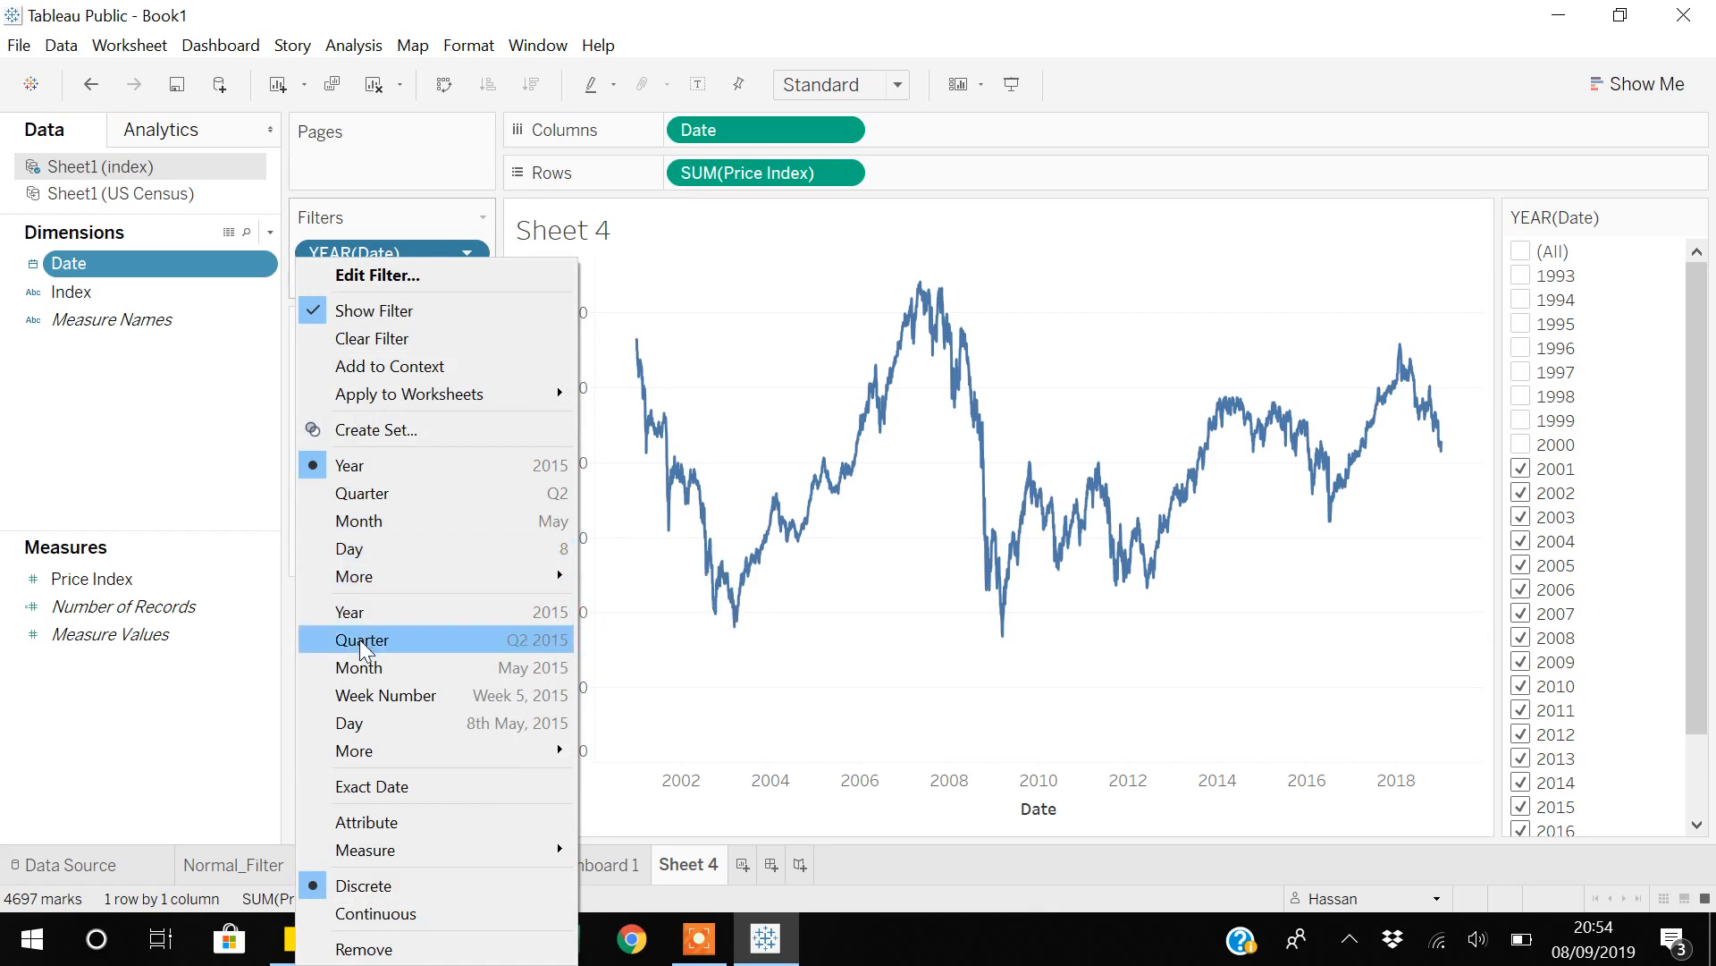
pyautogui.click(367, 495)
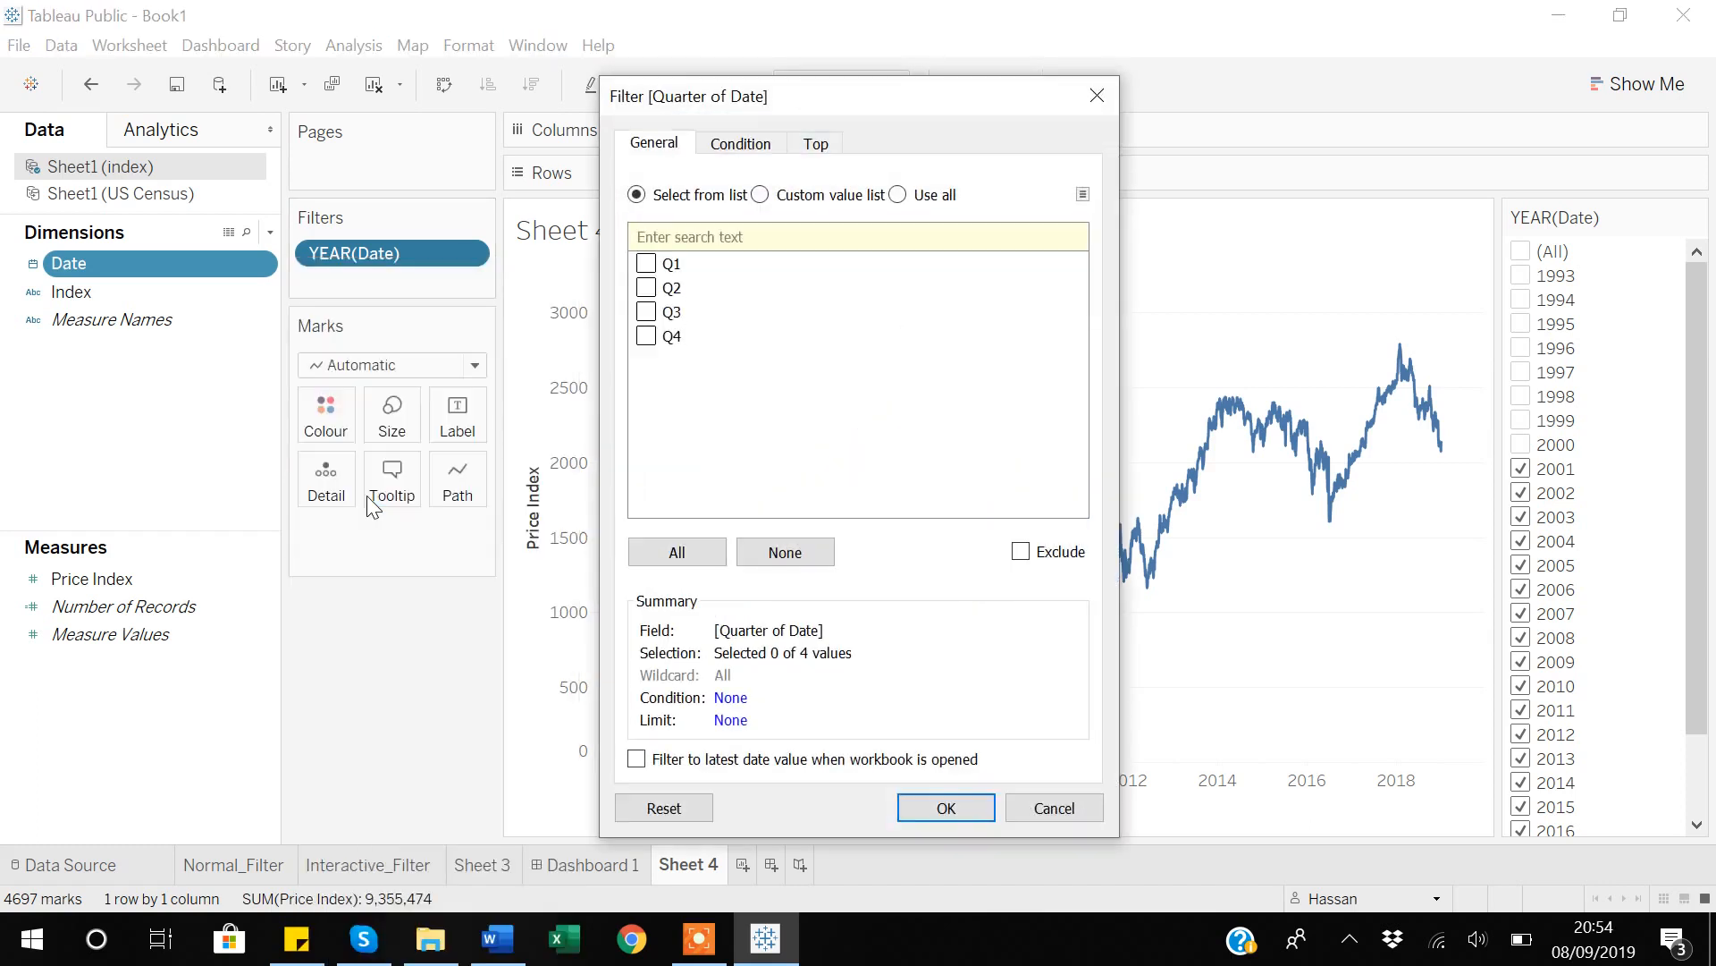
pyautogui.click(646, 263)
pyautogui.click(646, 287)
pyautogui.click(645, 311)
pyautogui.click(645, 336)
pyautogui.click(946, 807)
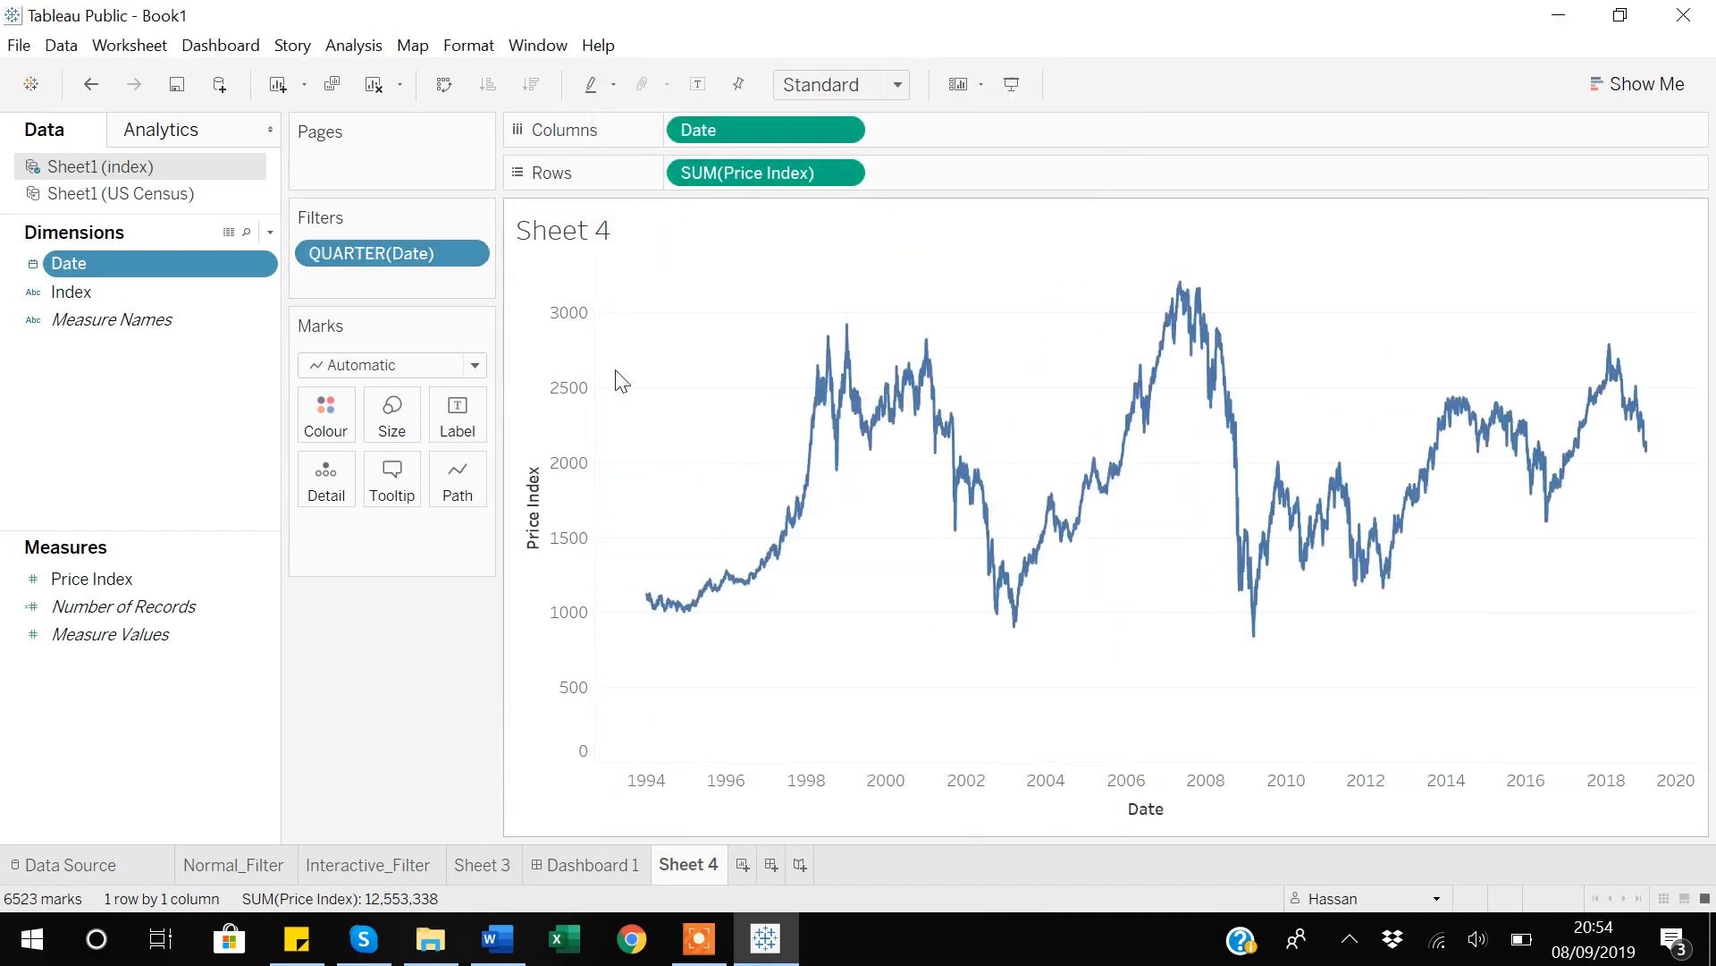
# Show the QUARTER(Date) filter beside the chart, try limiting it to Q1 and Q2, and reset it to all quarters.
pyautogui.click(468, 255)
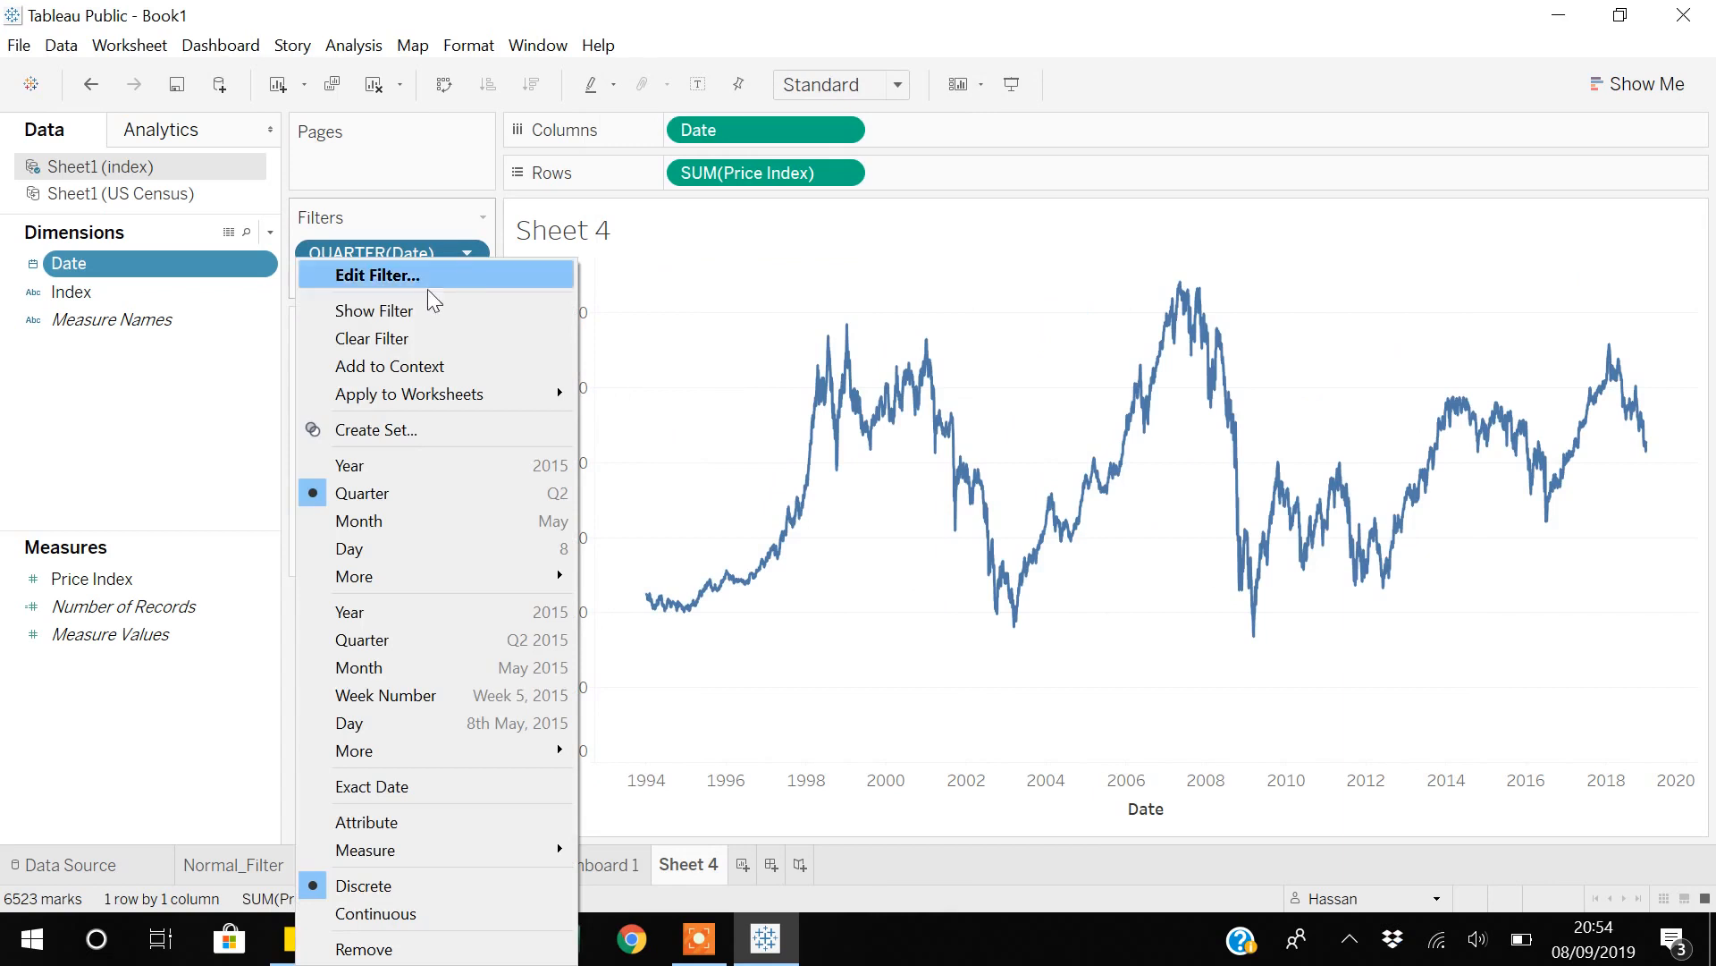
pyautogui.click(416, 312)
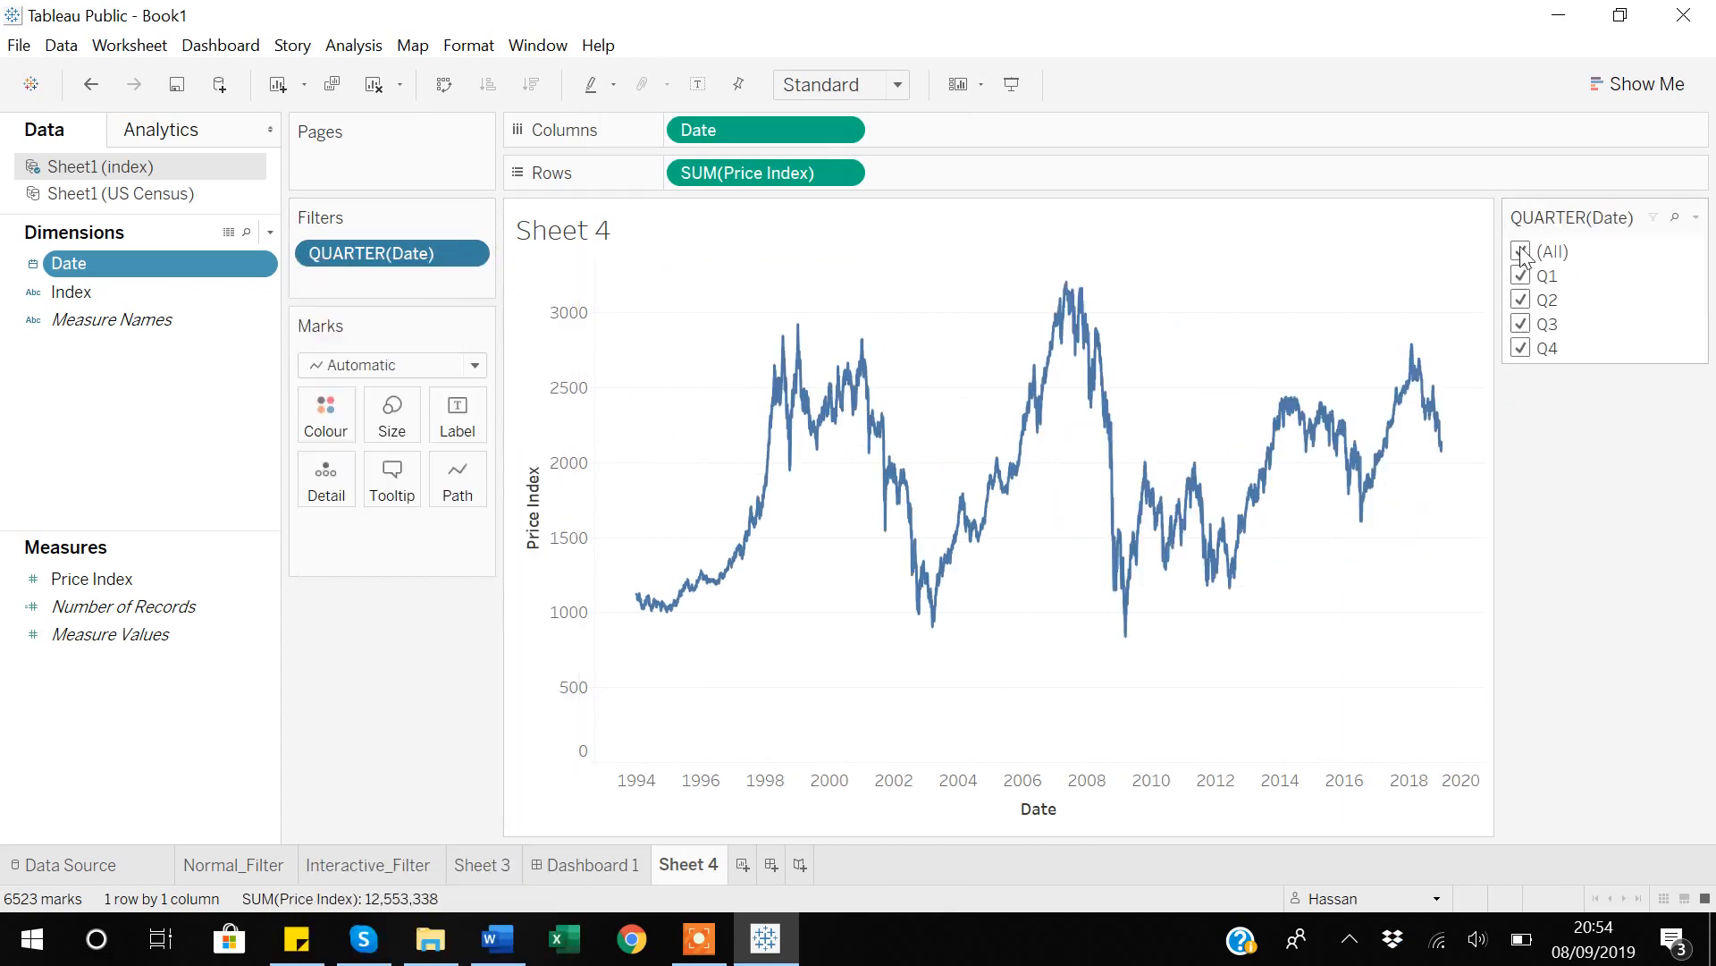
pyautogui.click(1522, 251)
pyautogui.click(1523, 277)
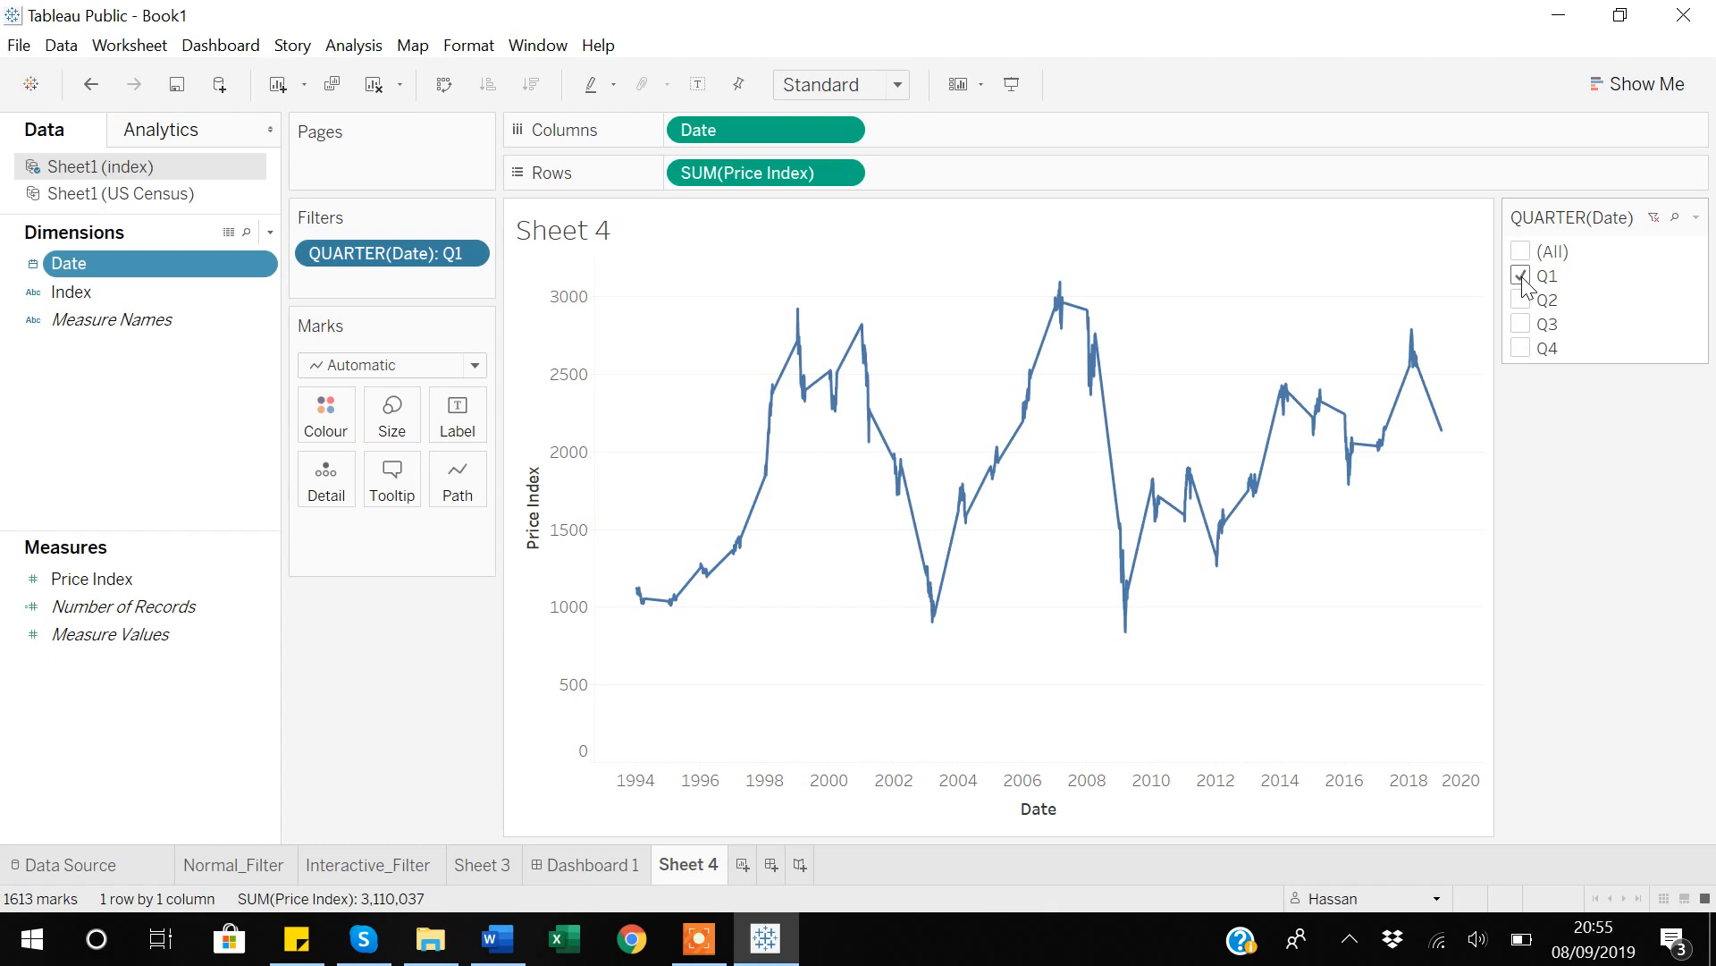
pyautogui.click(1520, 301)
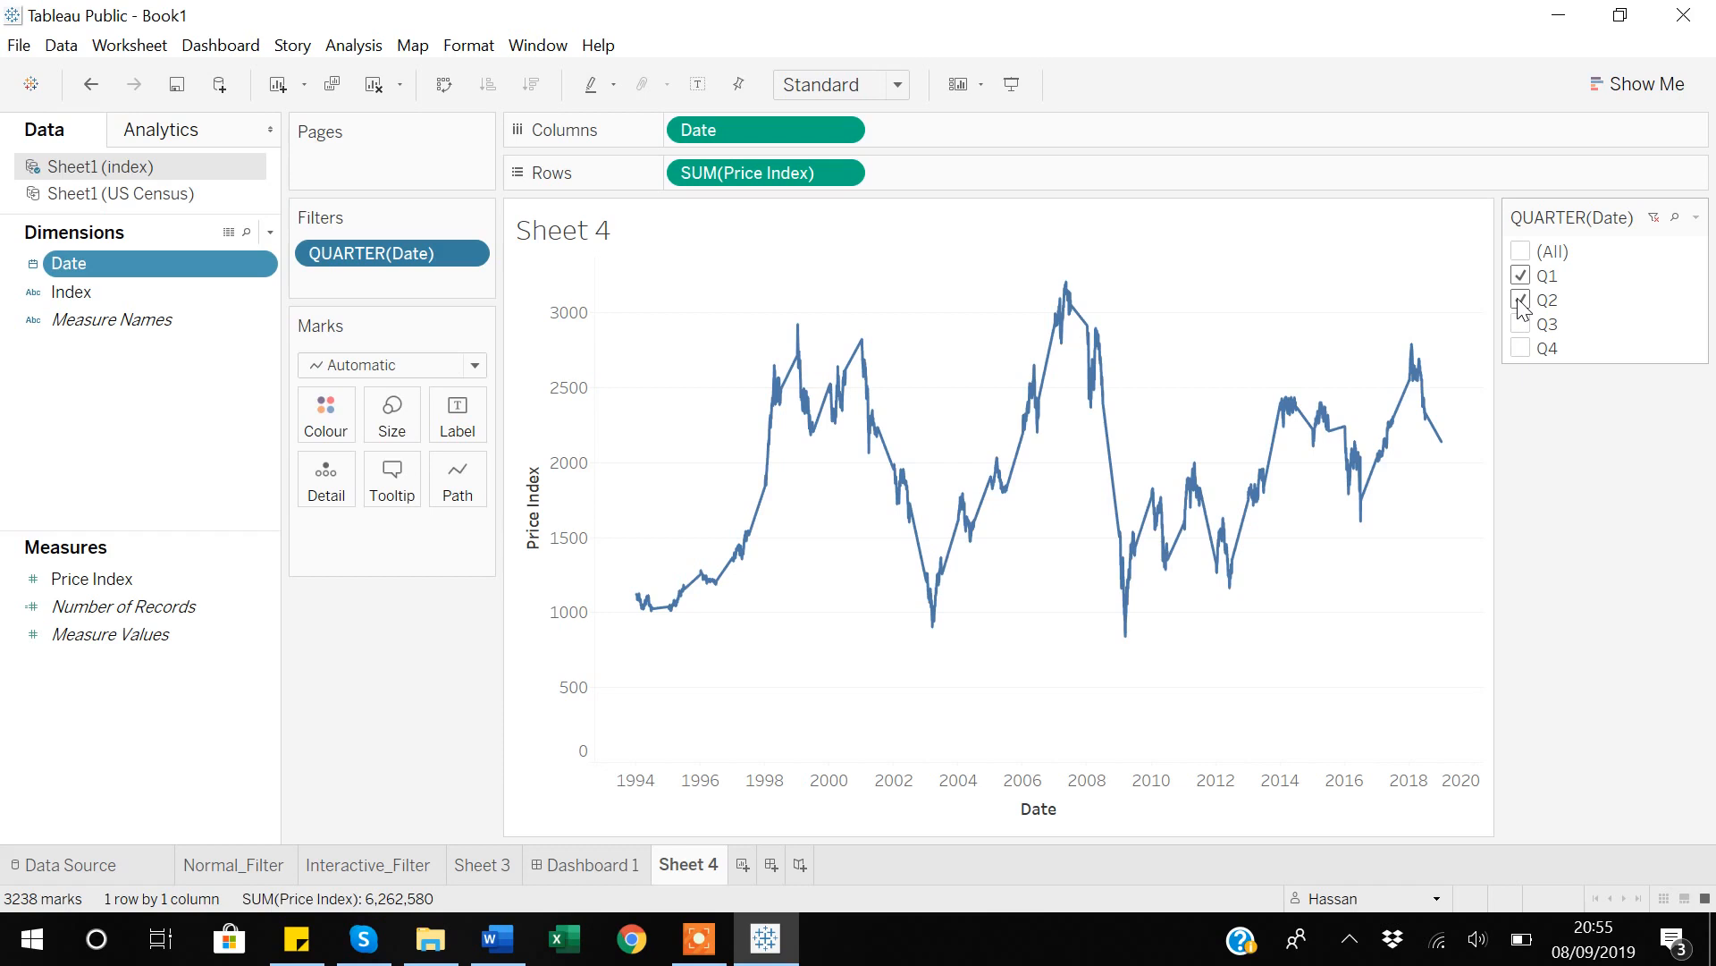
pyautogui.click(1657, 218)
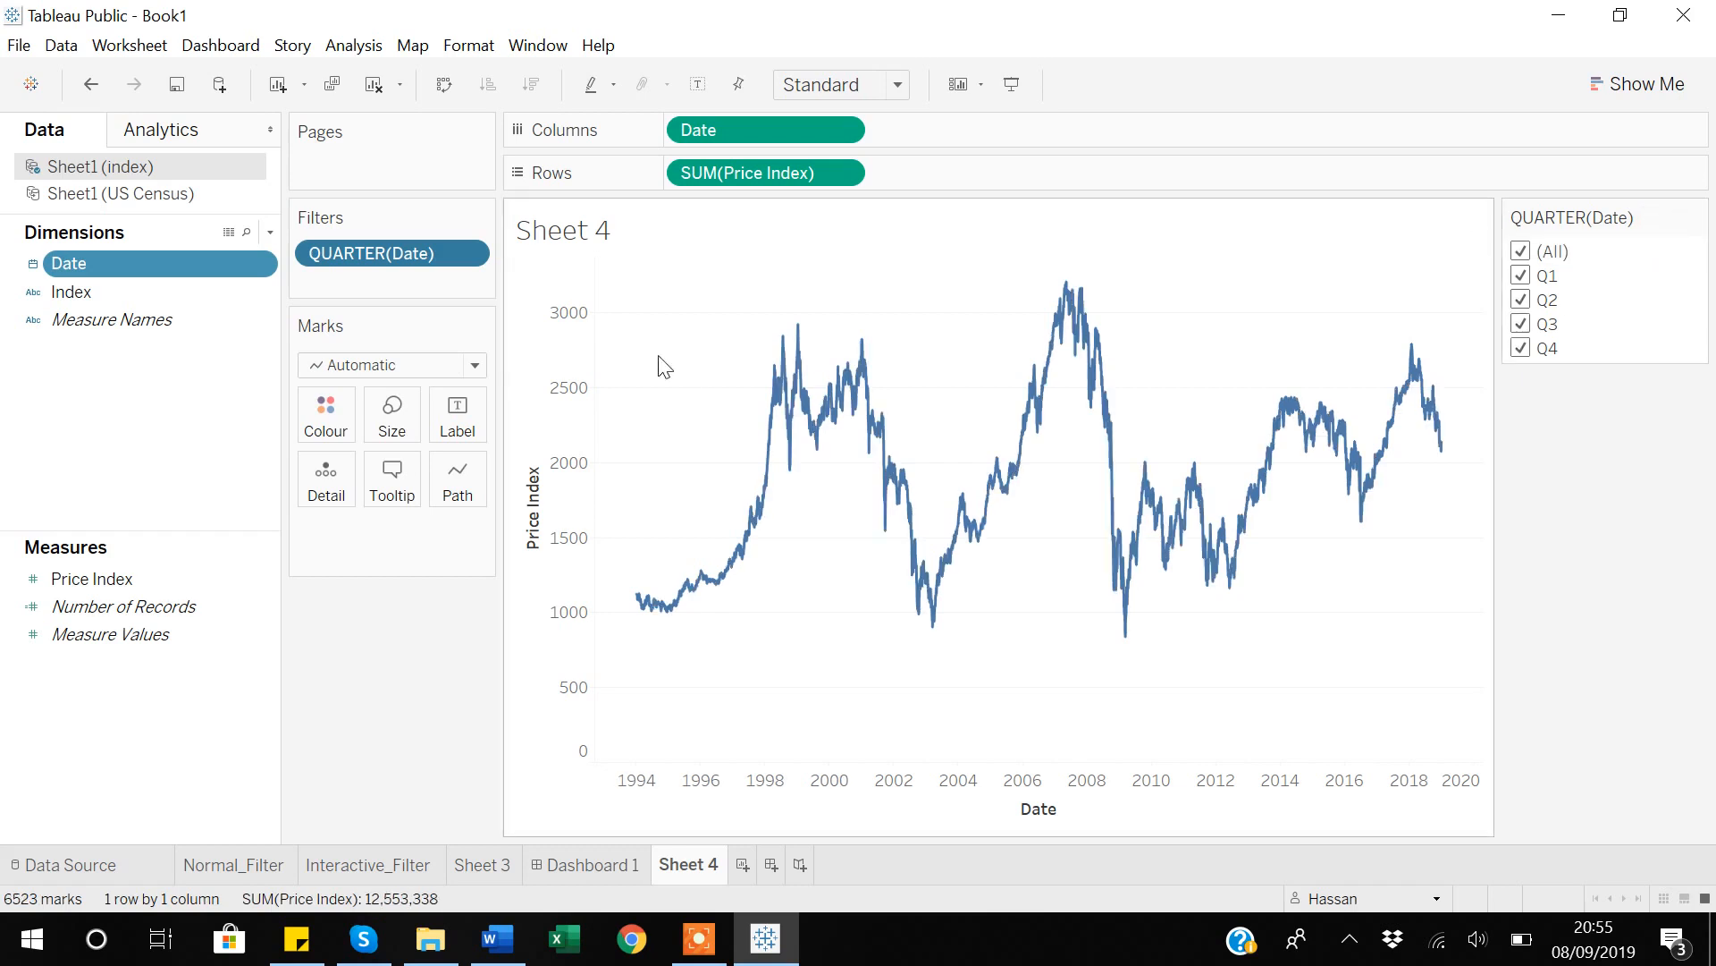
# Switch the Date filter to discrete month with January, February, March and April included, and show it beside the chart.
pyautogui.click(467, 254)
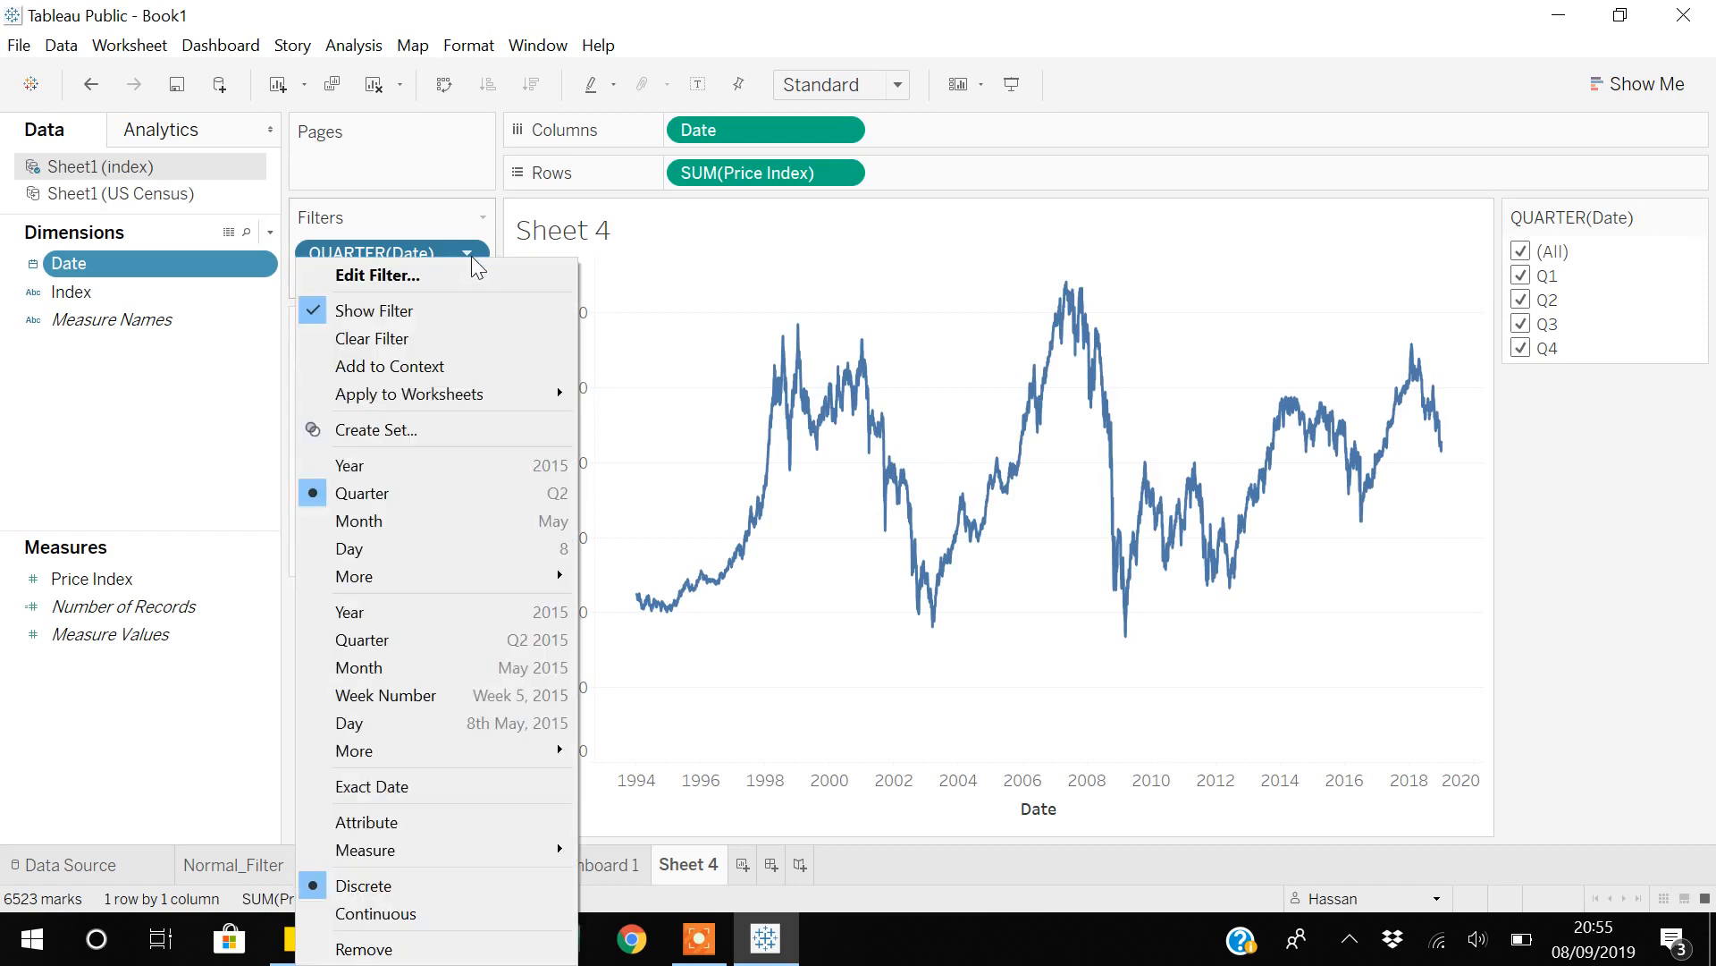
pyautogui.click(384, 522)
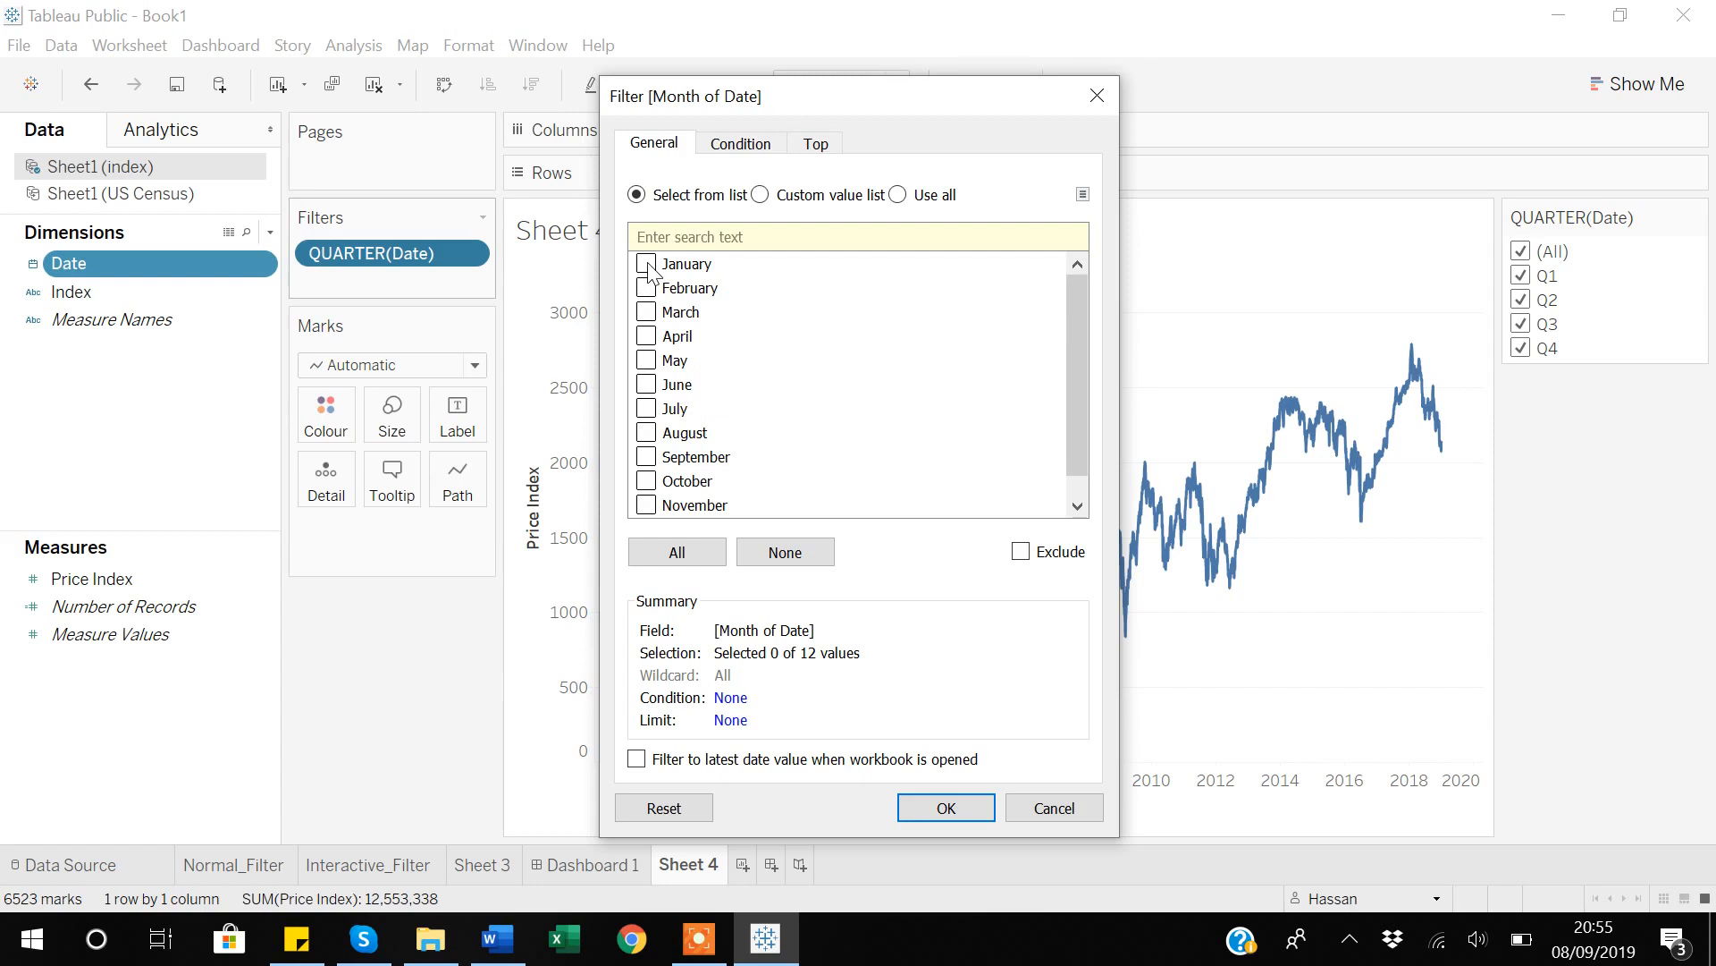
pyautogui.click(646, 264)
pyautogui.click(647, 288)
pyautogui.click(646, 312)
pyautogui.click(646, 336)
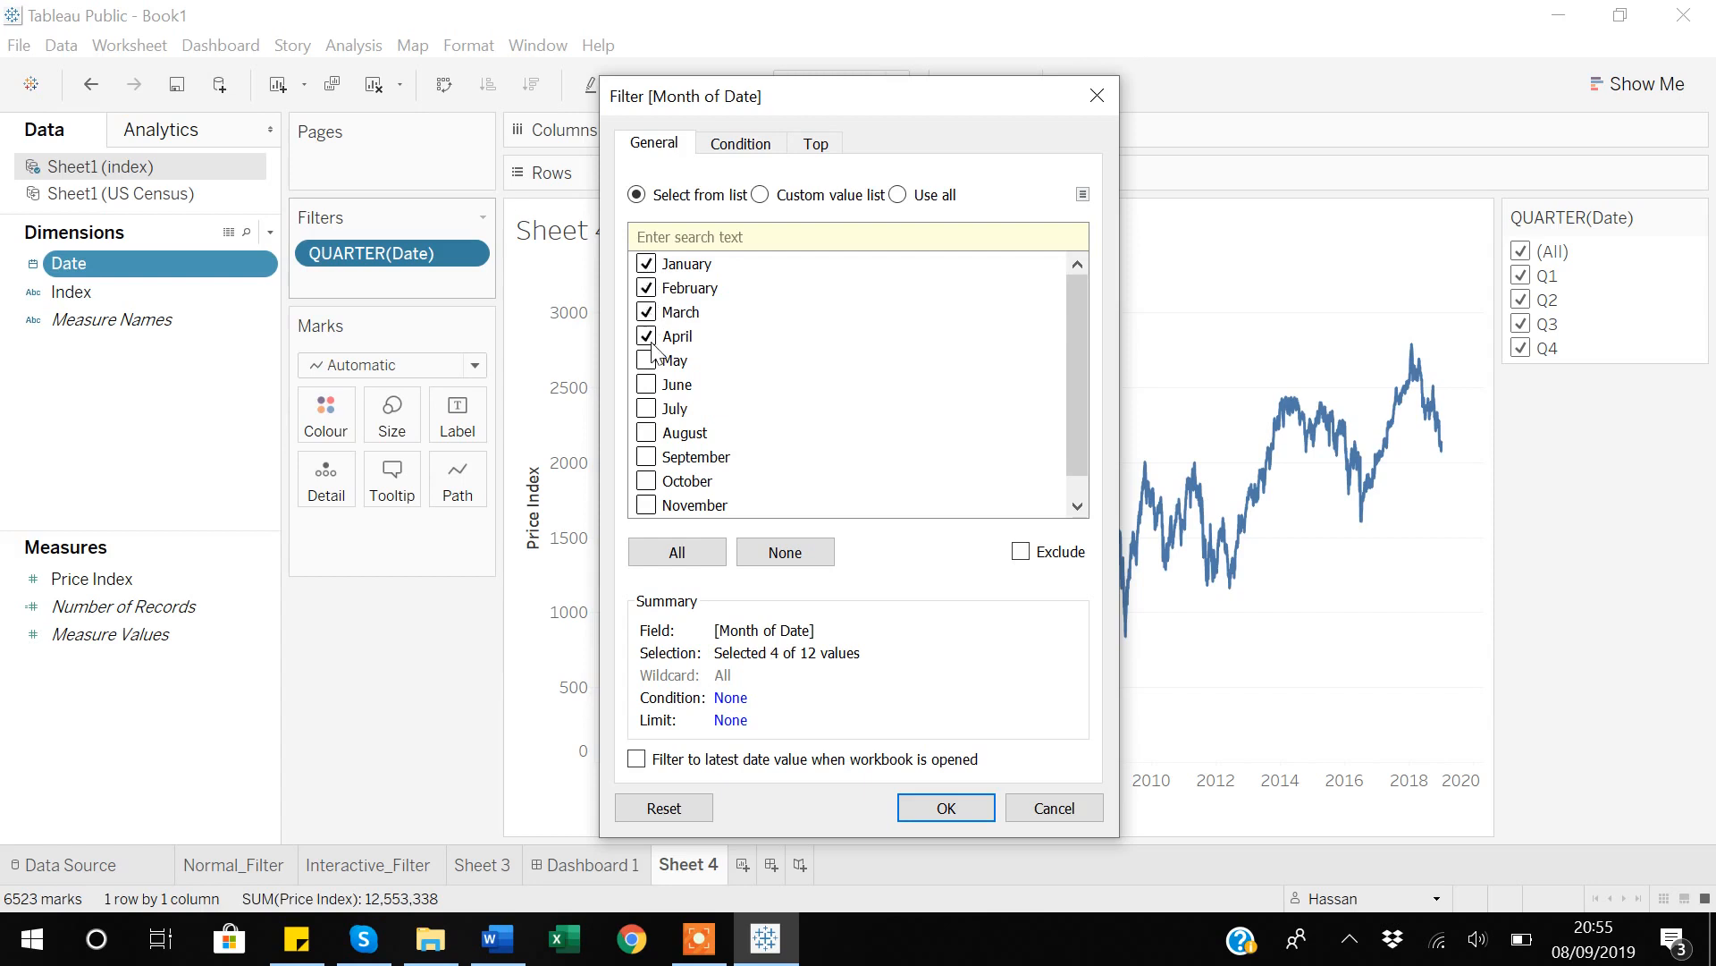
pyautogui.click(962, 805)
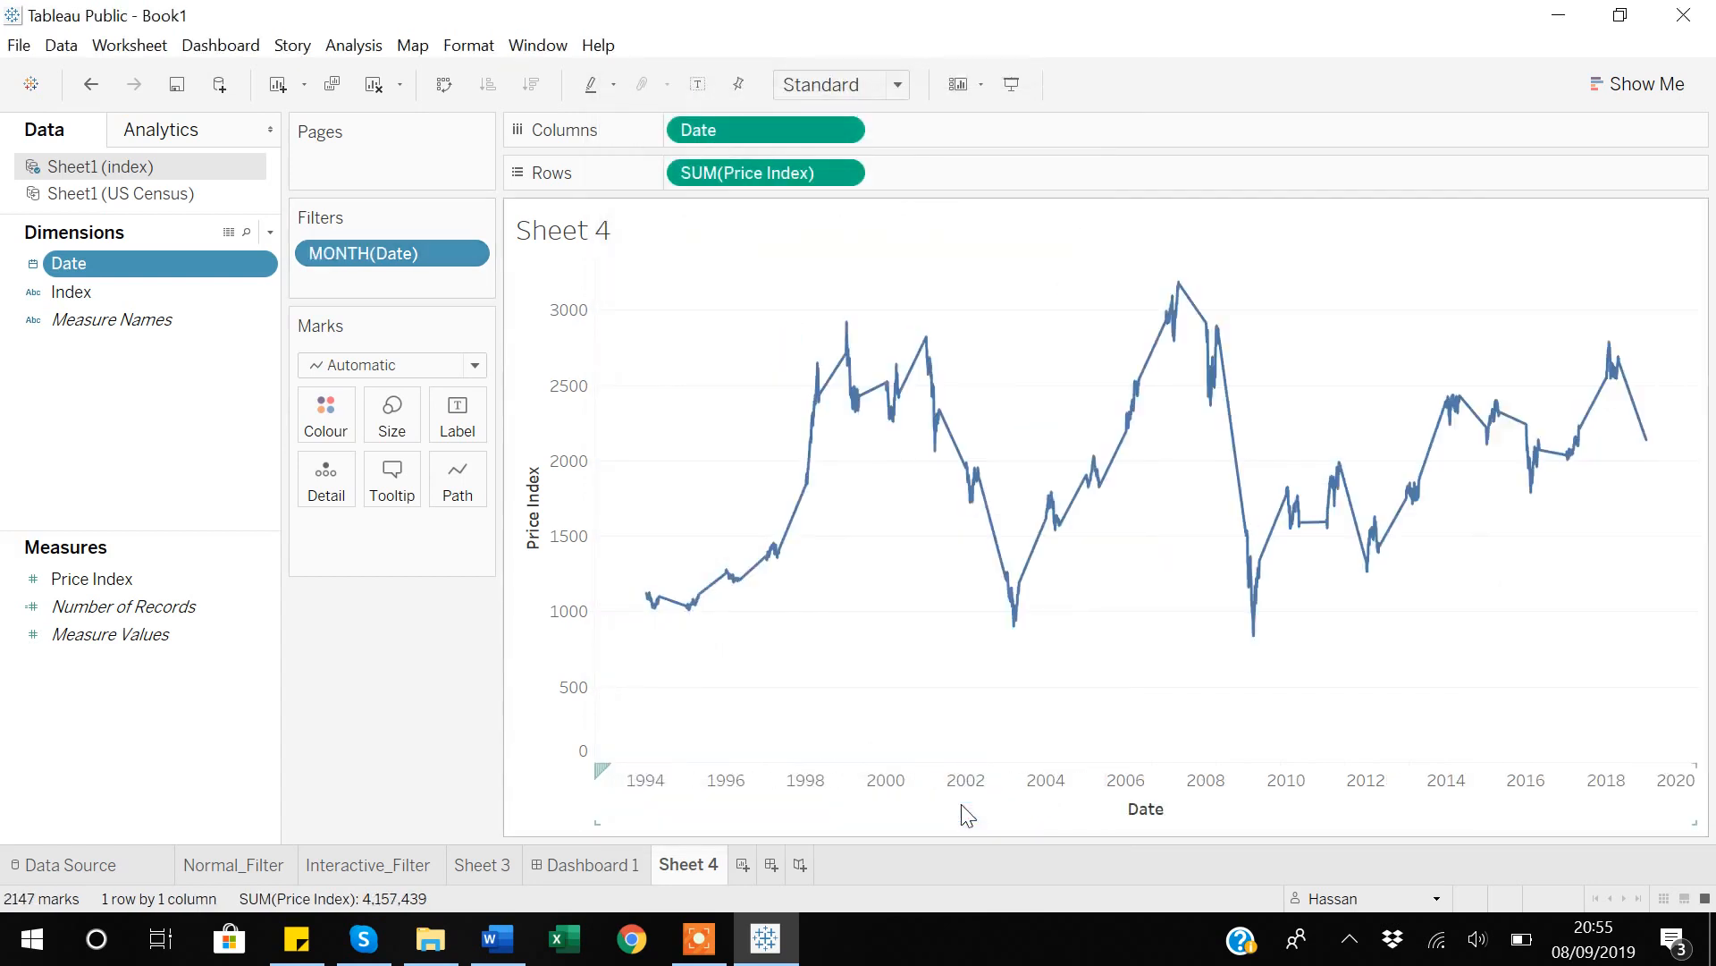
pyautogui.click(468, 254)
pyautogui.click(410, 311)
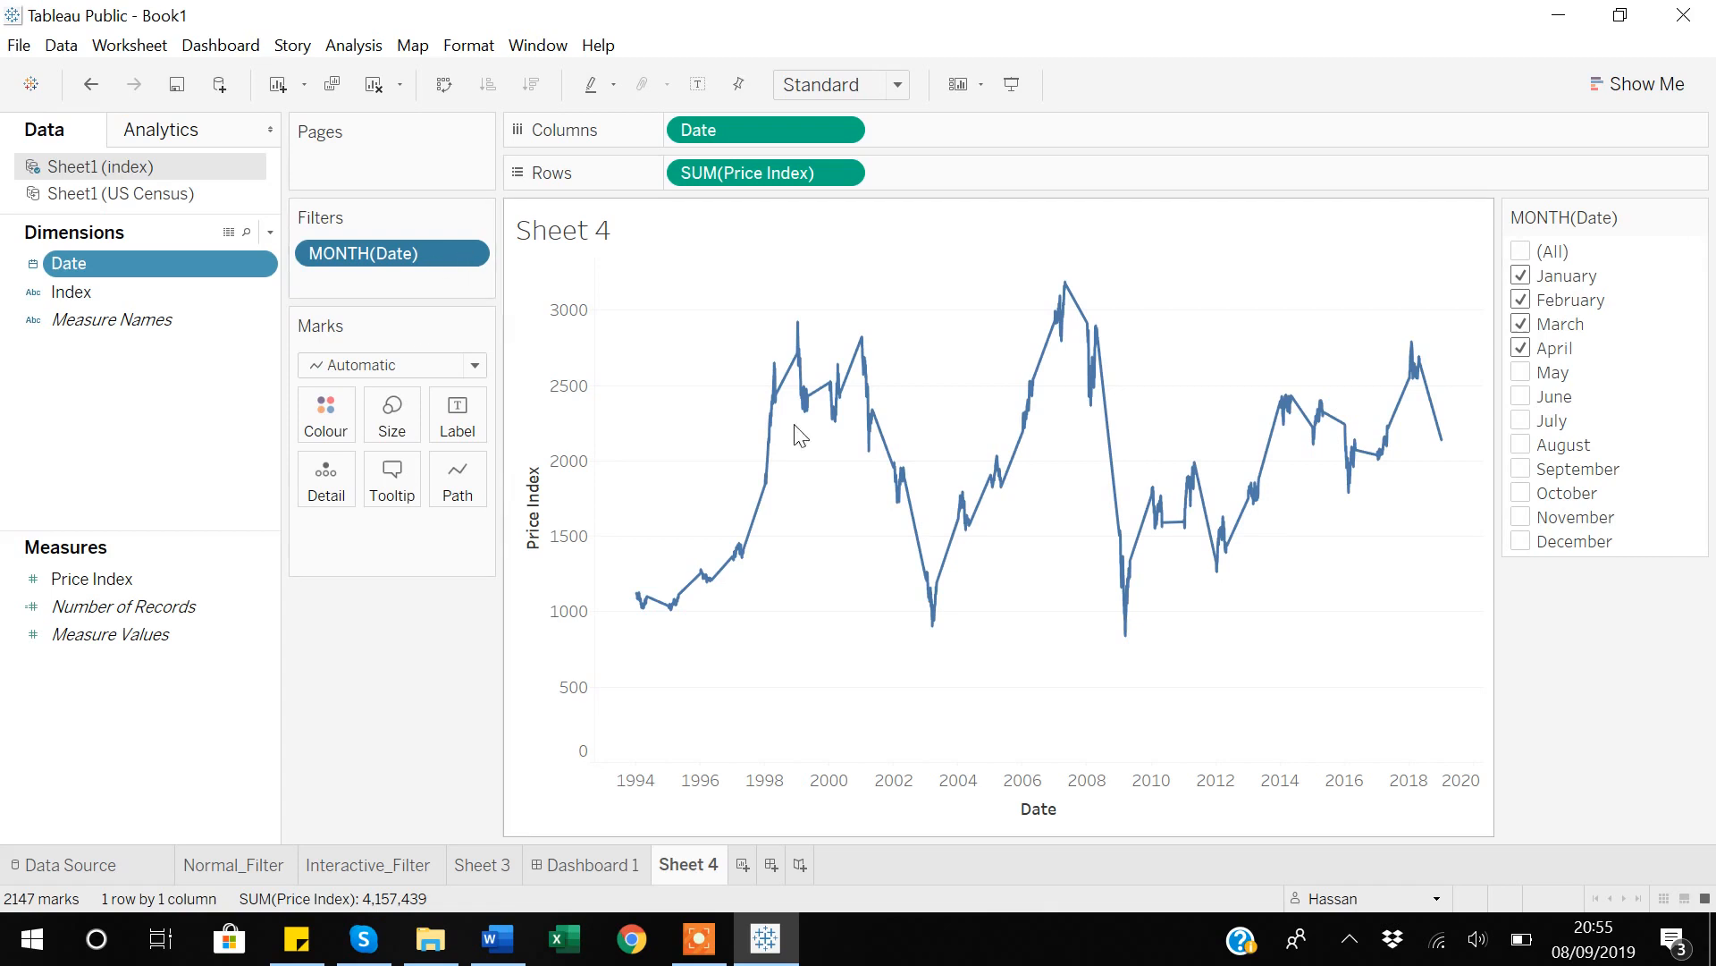
# Switch the Date filter to continuous year, shown beside the chart, and limit its range to 1997 through 2011.
pyautogui.click(467, 254)
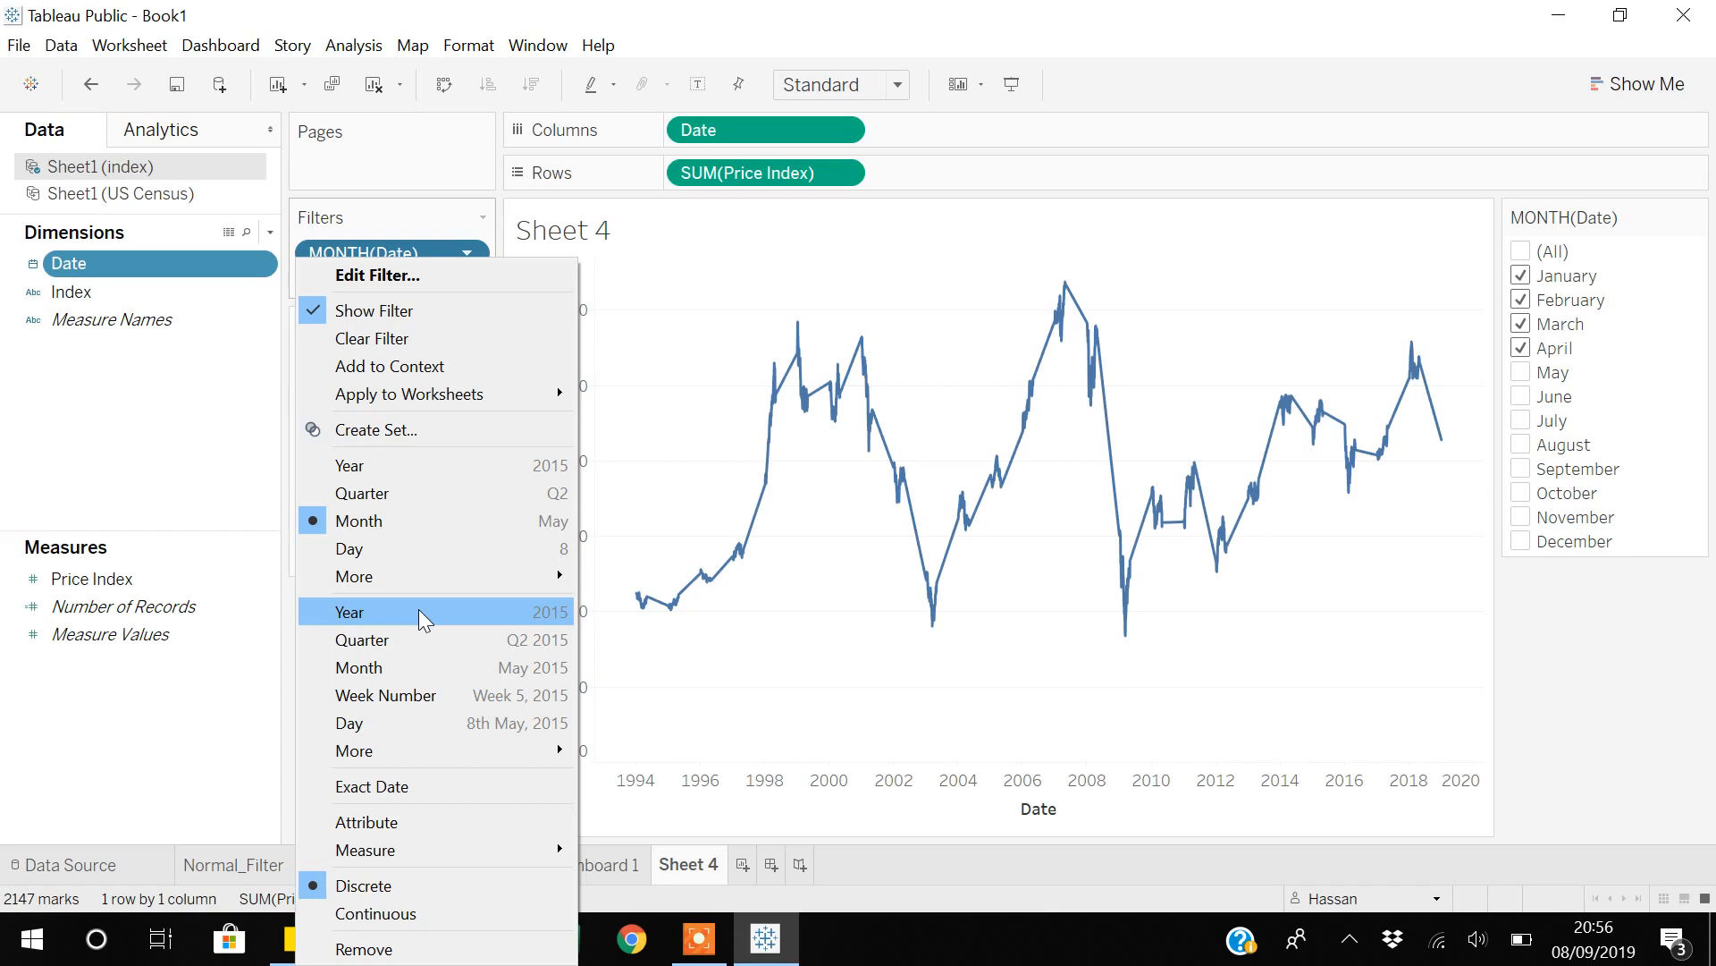
pyautogui.click(374, 616)
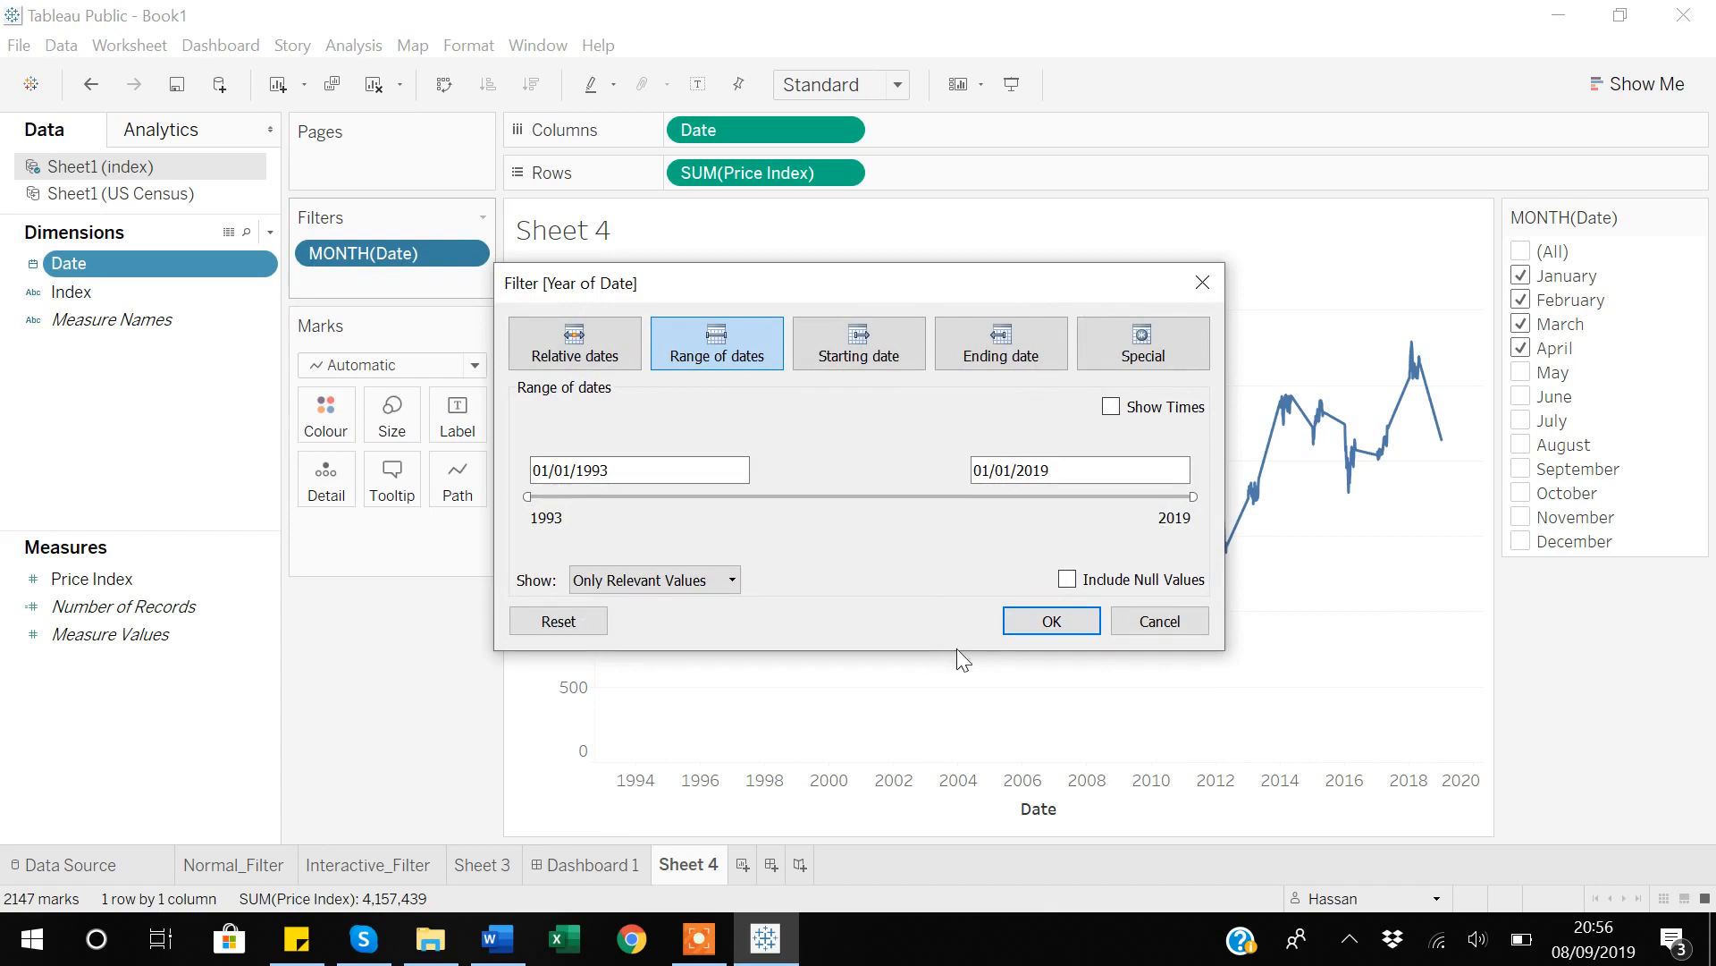
pyautogui.click(1055, 622)
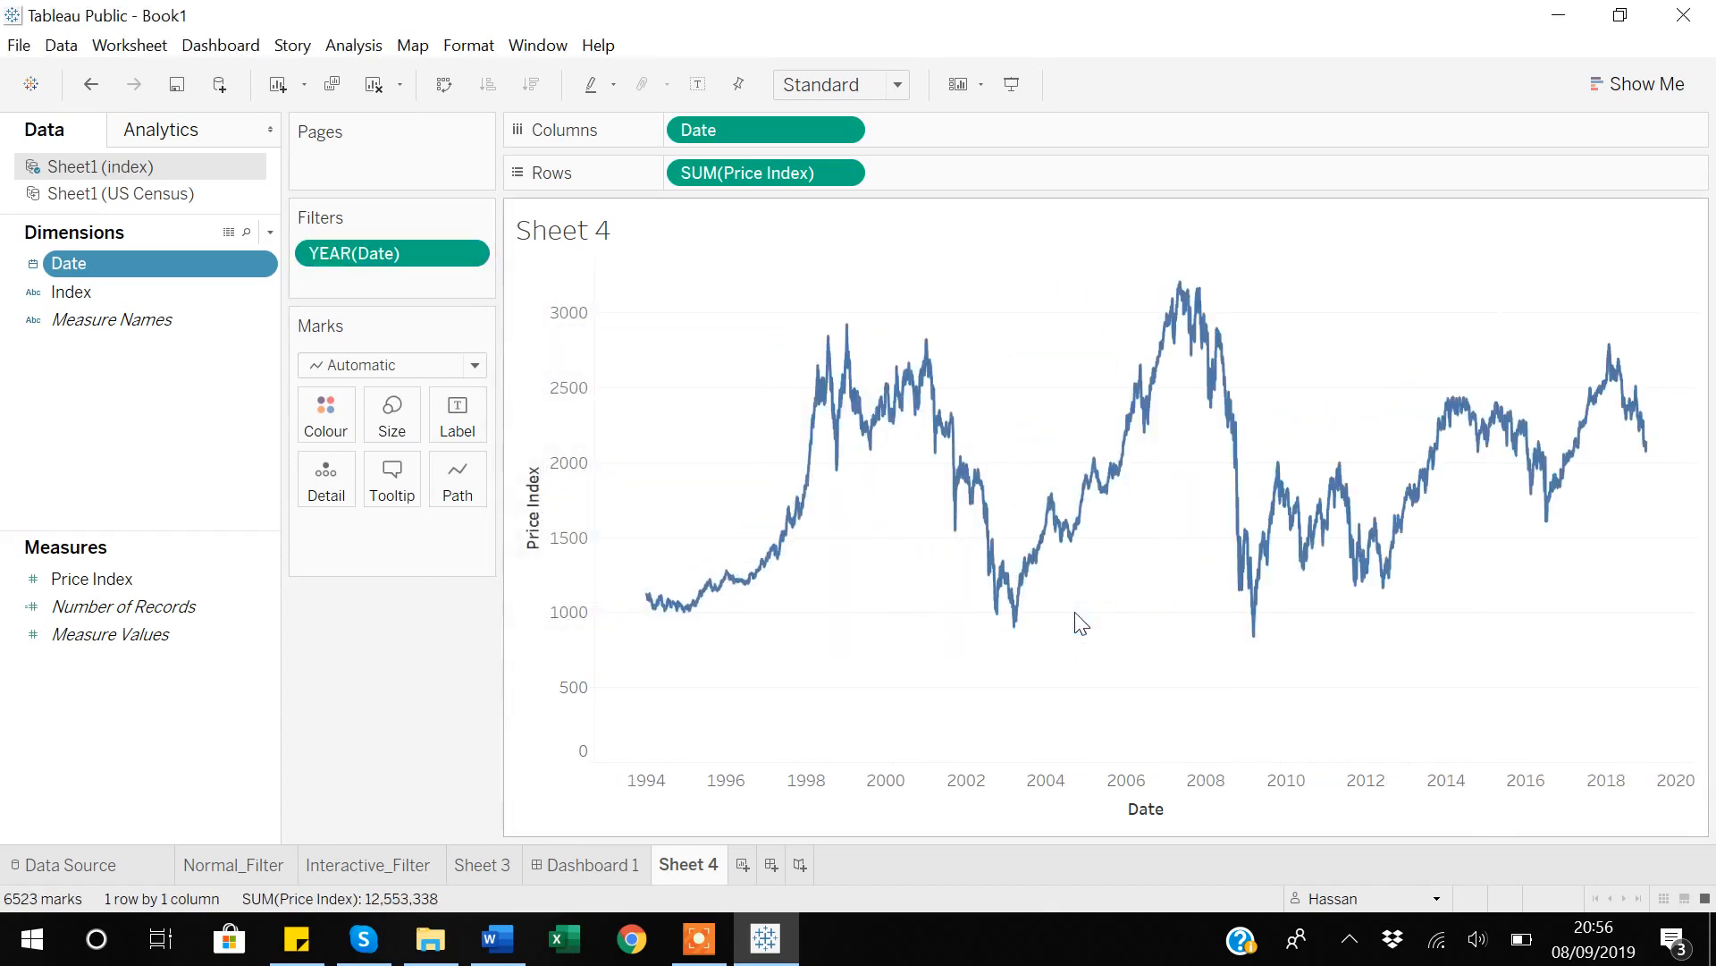
pyautogui.click(461, 259)
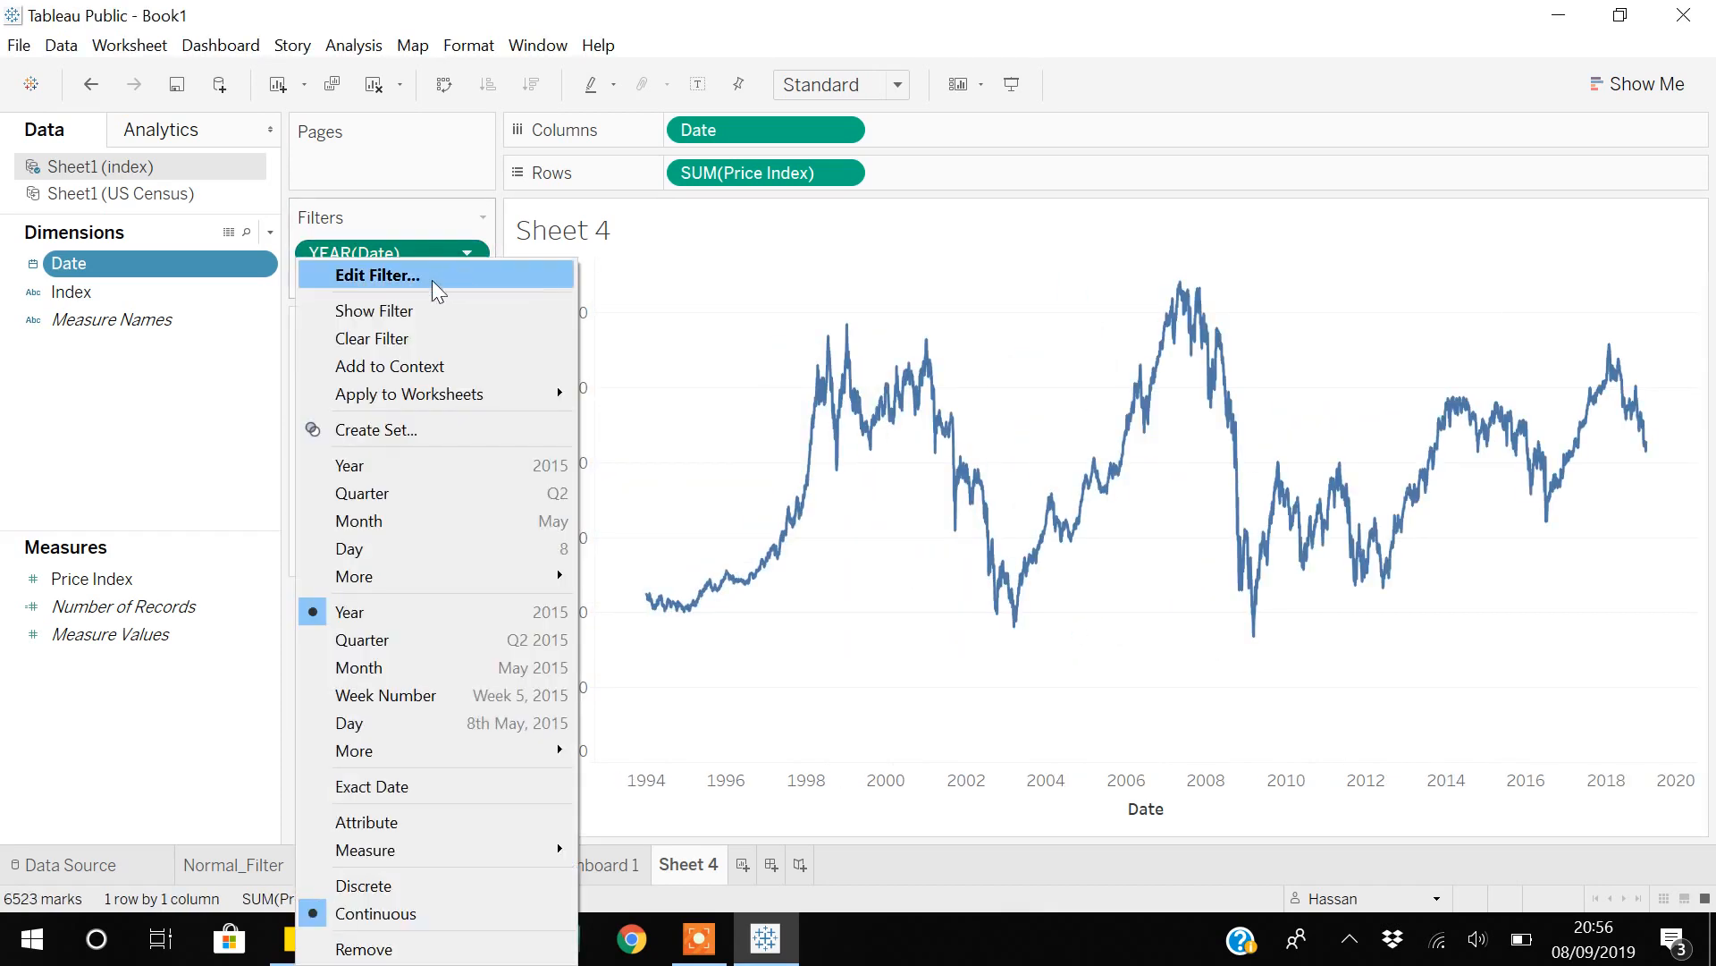
pyautogui.click(399, 310)
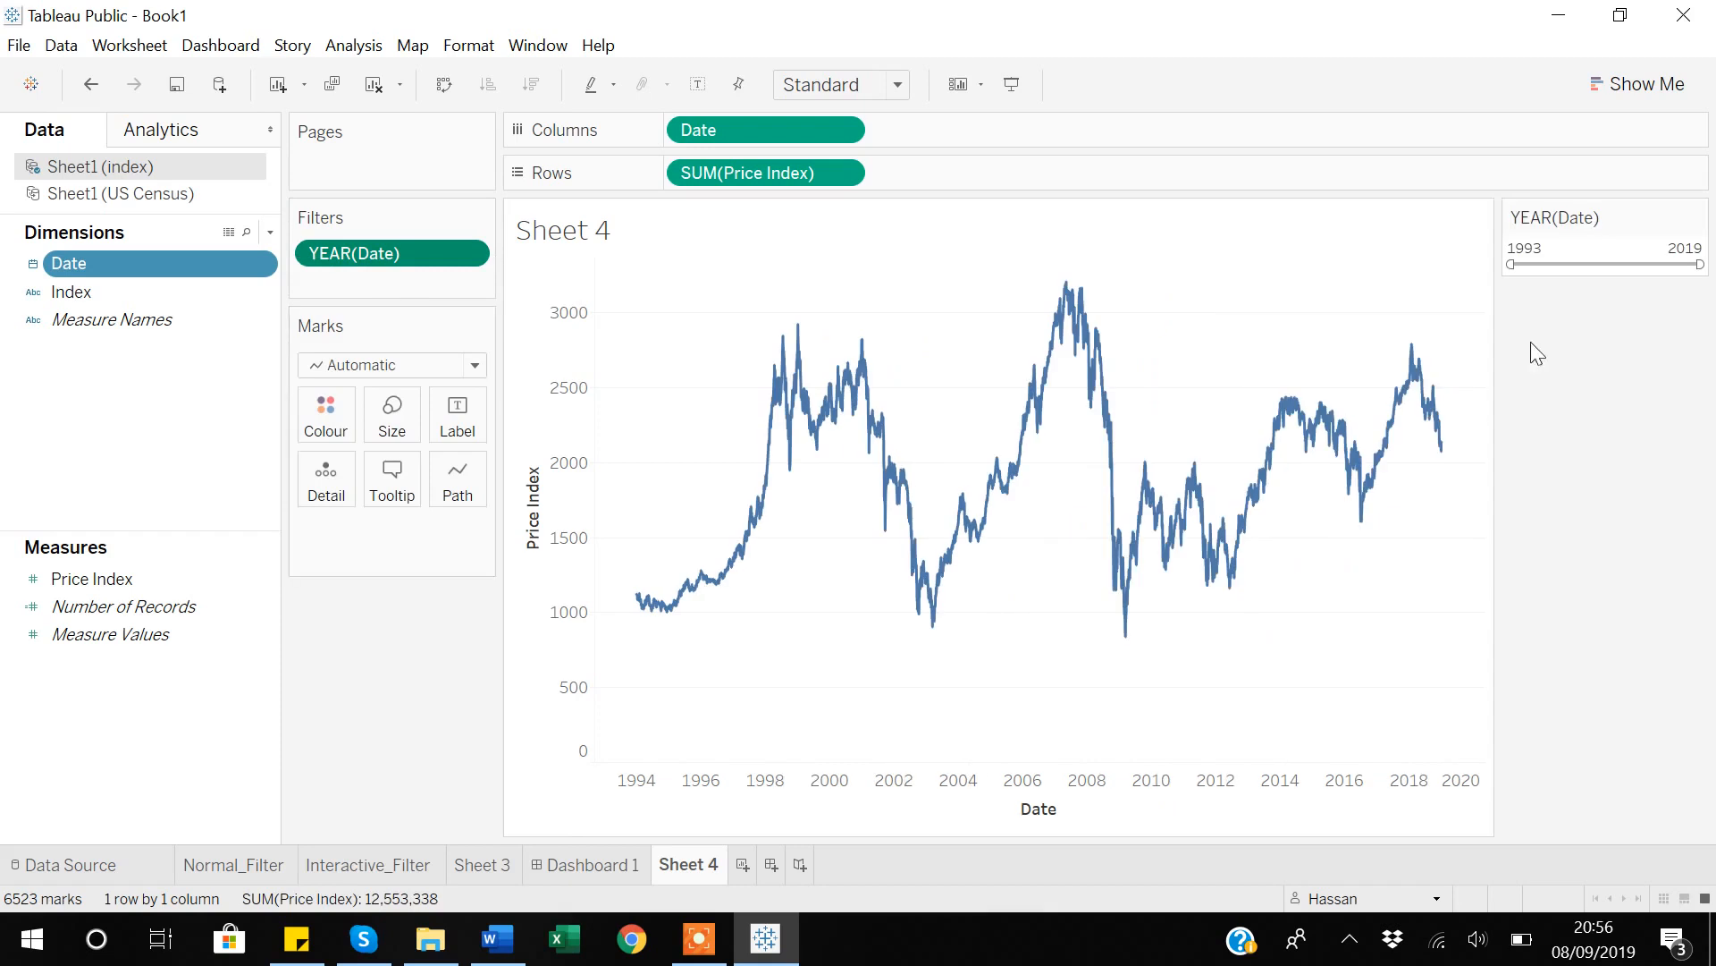
pyautogui.moveTo(1511, 268); pyautogui.dragTo(1539, 268)
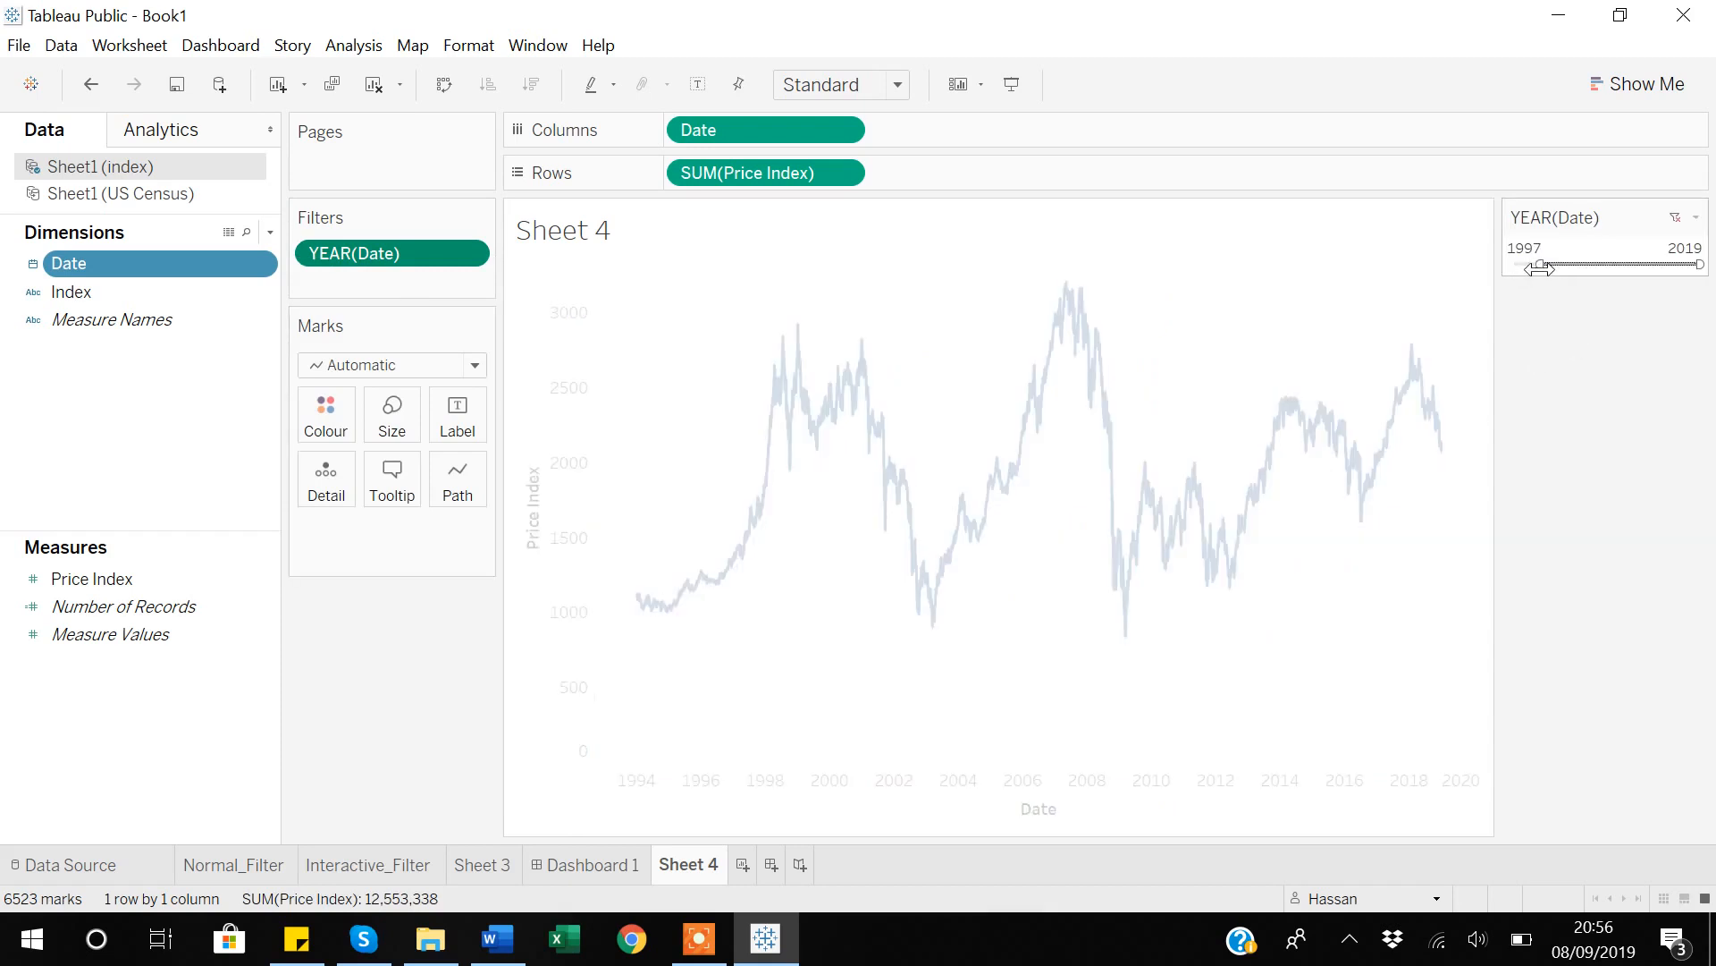
pyautogui.moveTo(1695, 263); pyautogui.dragTo(1649, 267)
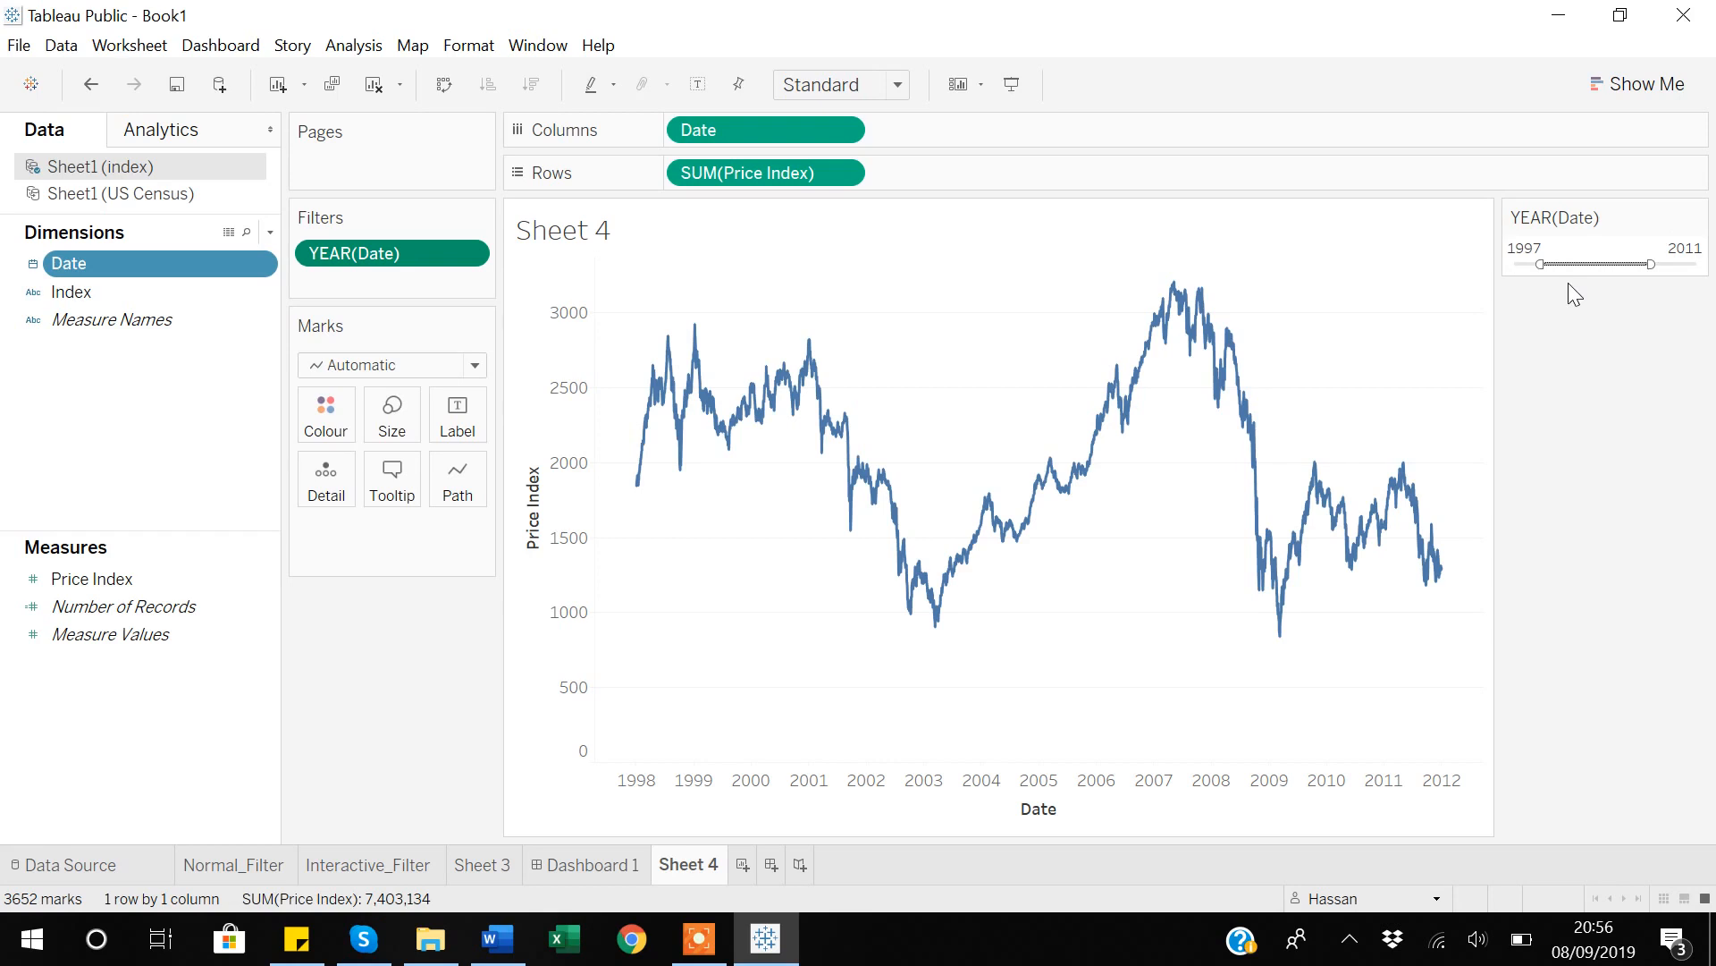
pyautogui.moveTo(674, 363)
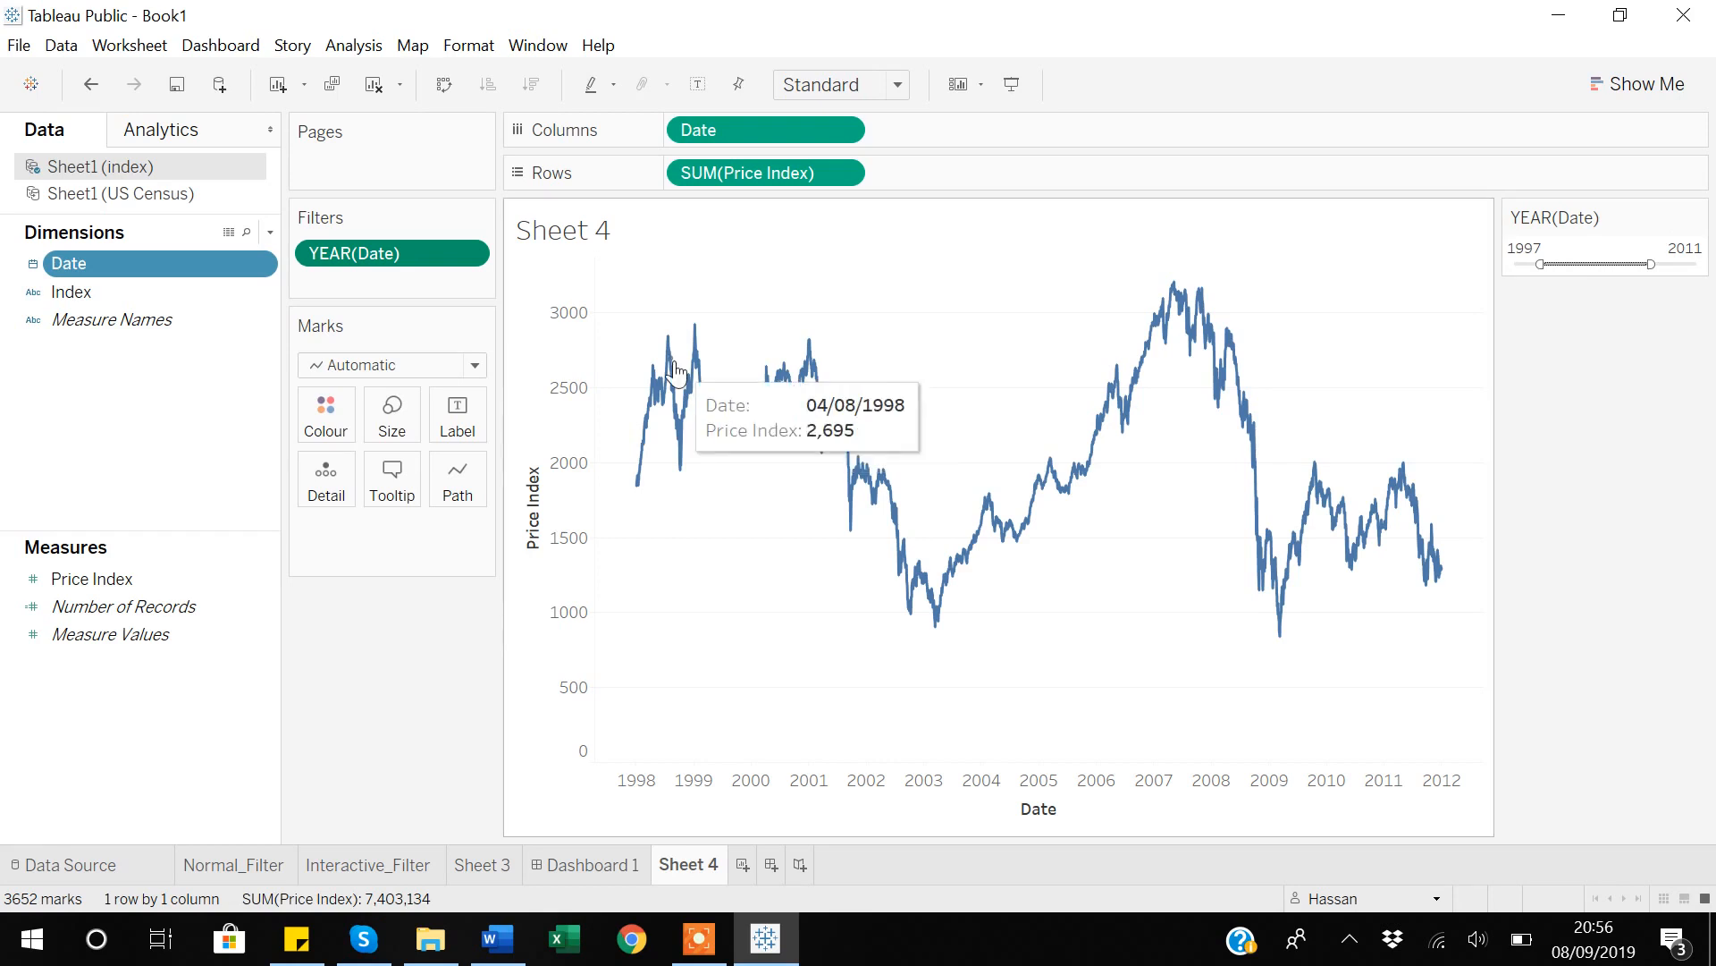
# Switch the Date filter to continuous quarter, shown beside the chart, and limit its range to 1995 Q2 through 2015 Q3.
pyautogui.click(473, 257)
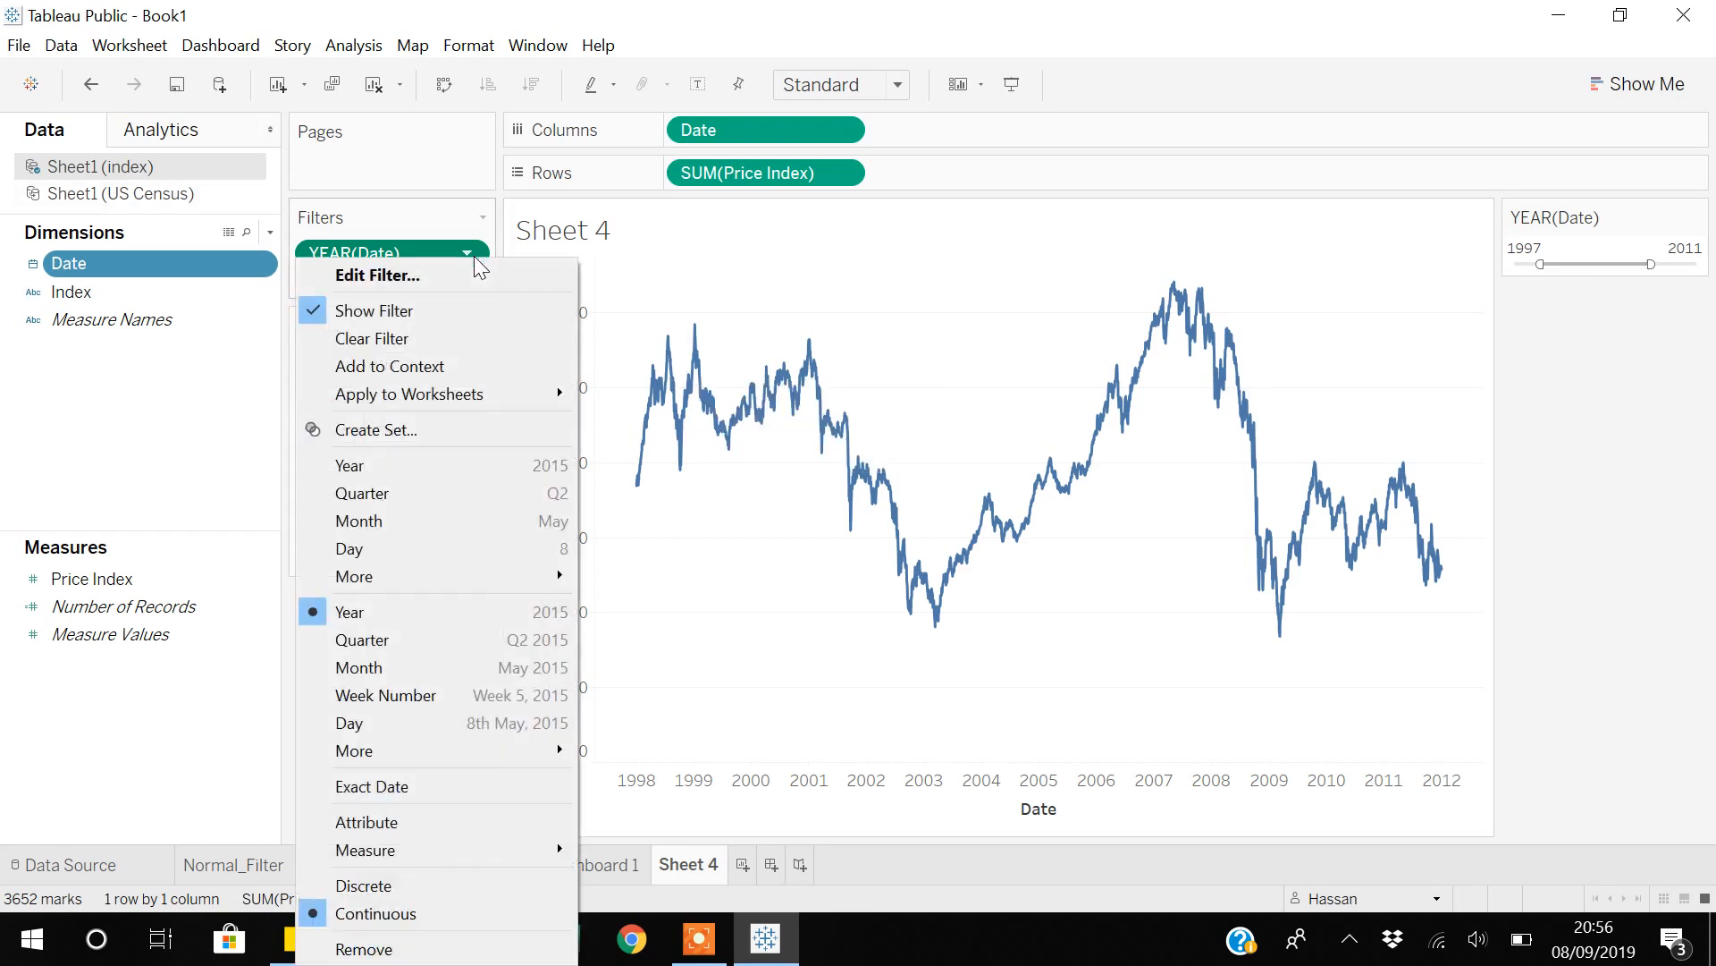
pyautogui.click(383, 643)
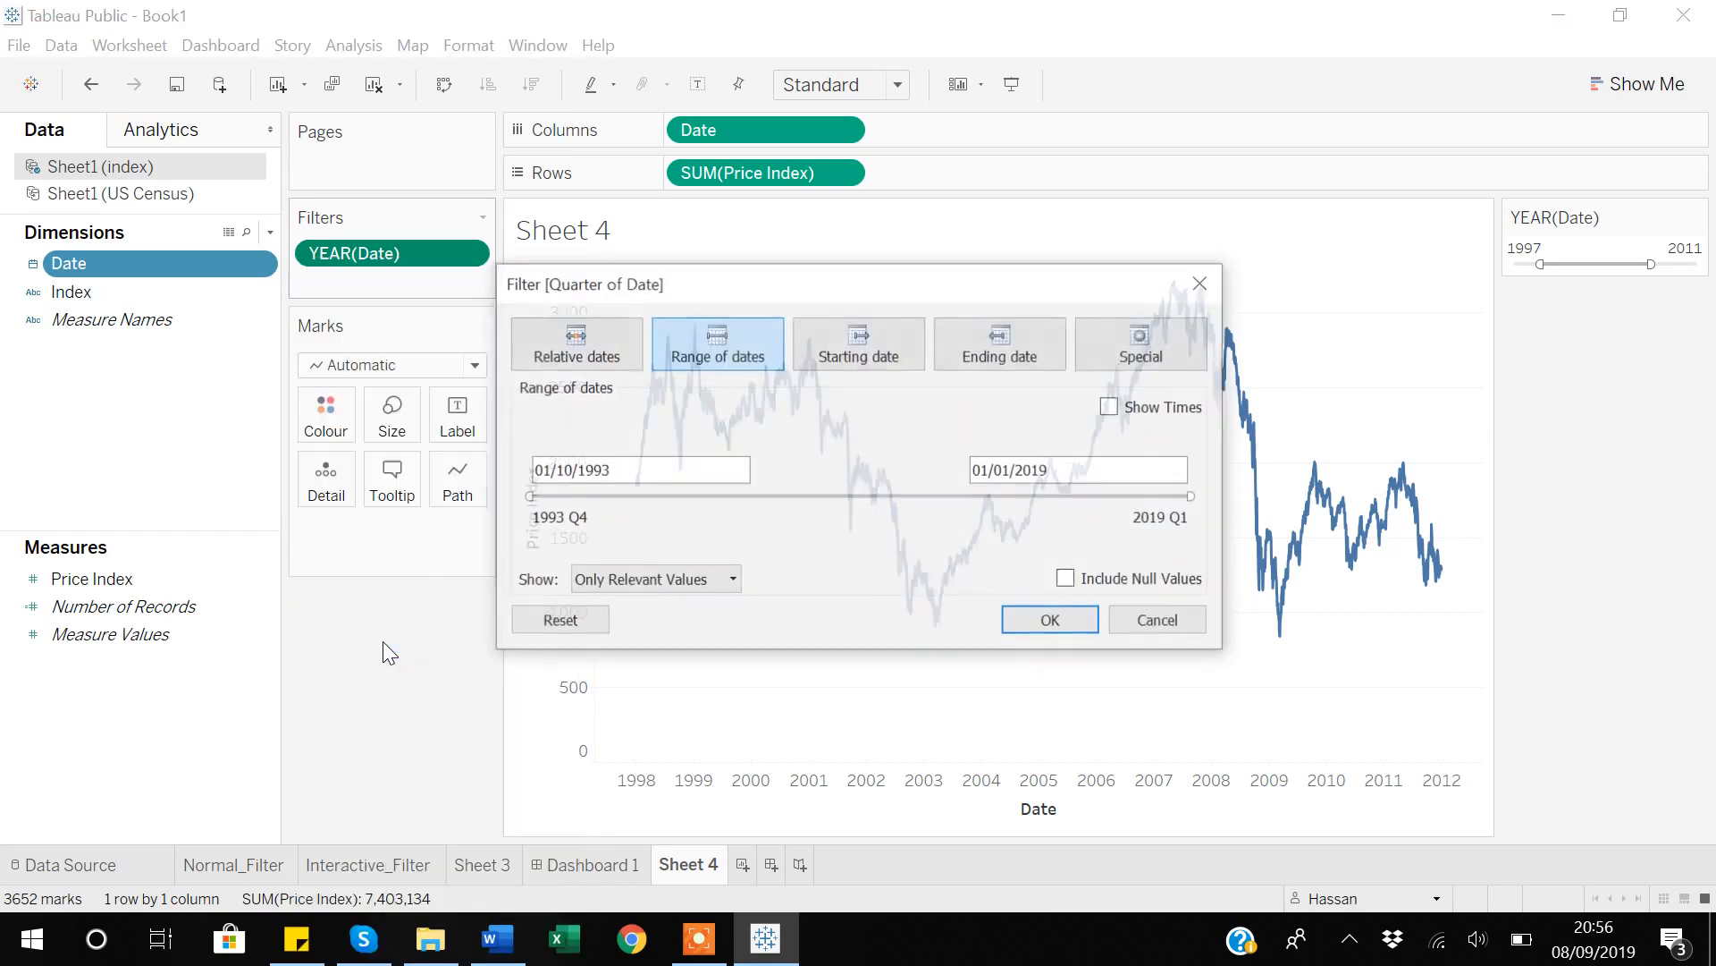
pyautogui.click(1086, 614)
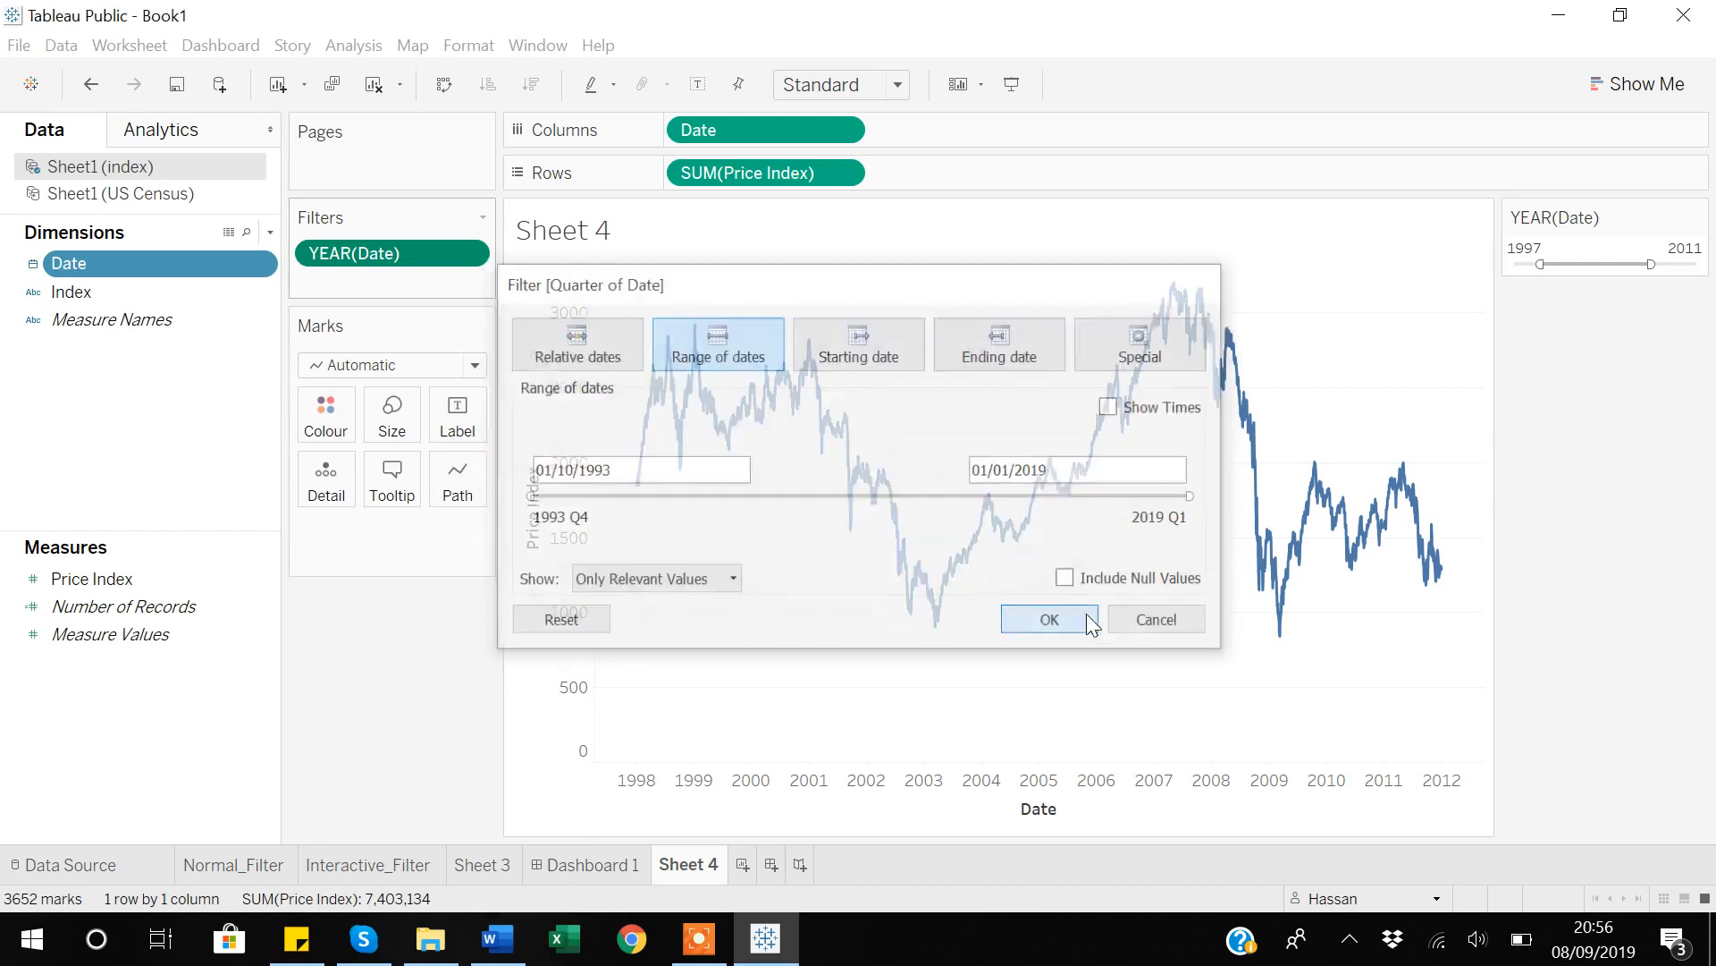
pyautogui.click(470, 253)
pyautogui.click(388, 311)
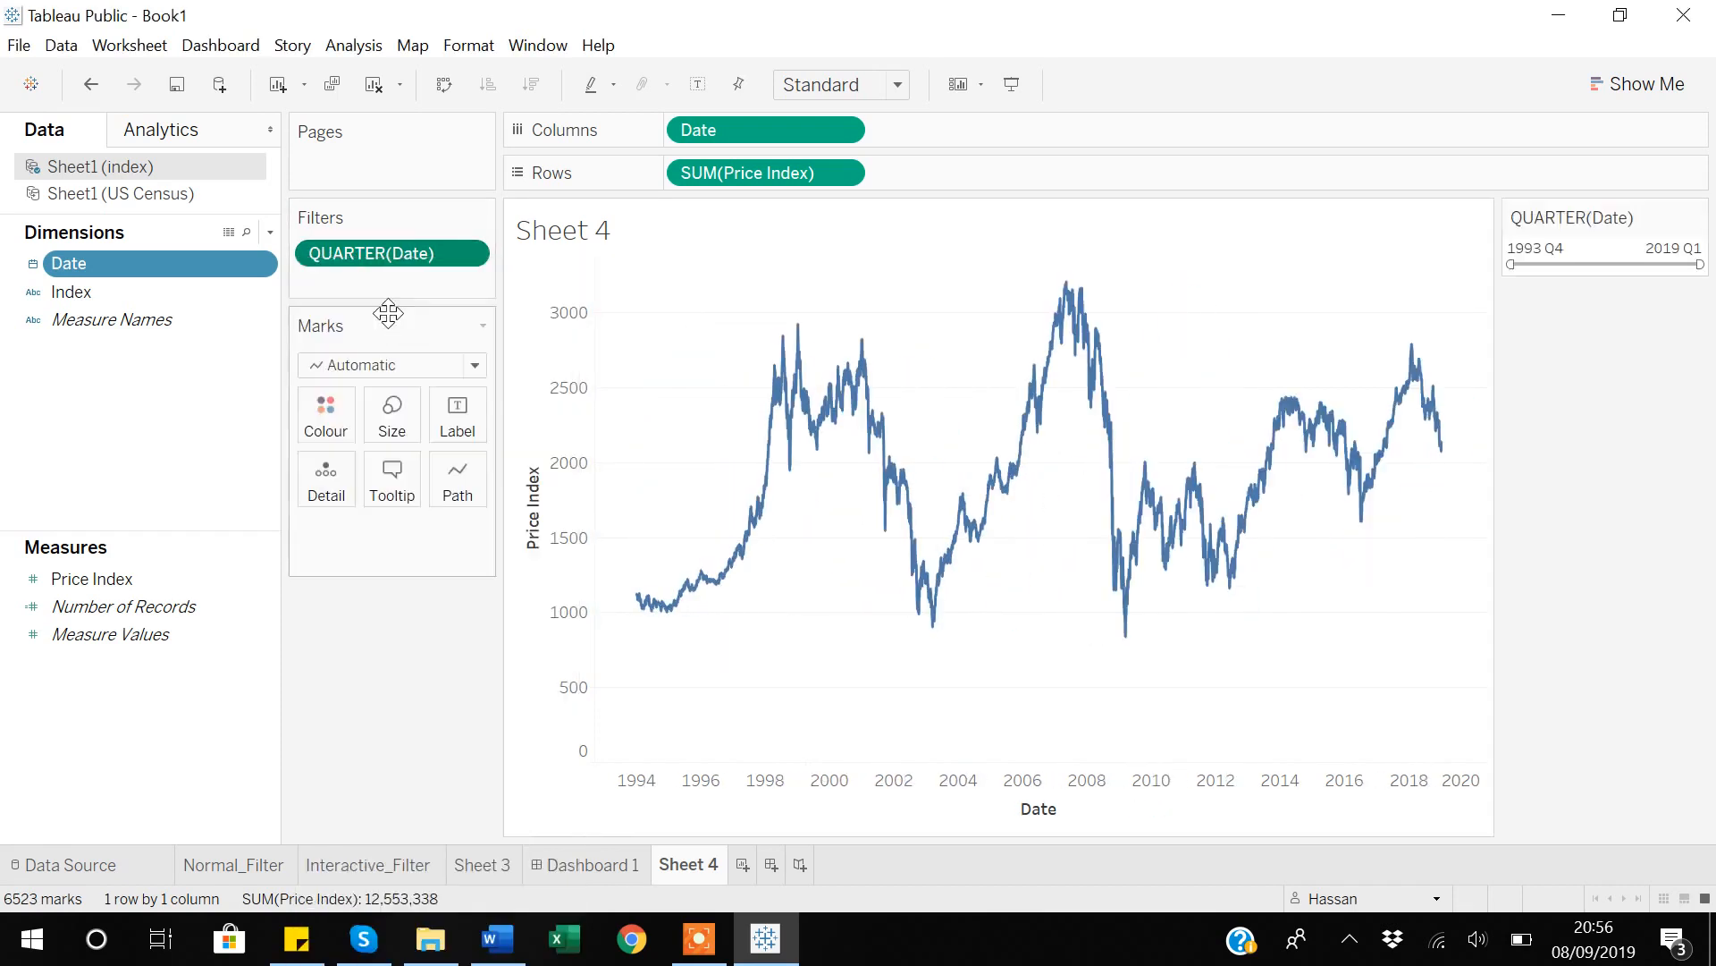
pyautogui.moveTo(1512, 266); pyautogui.dragTo(1524, 266)
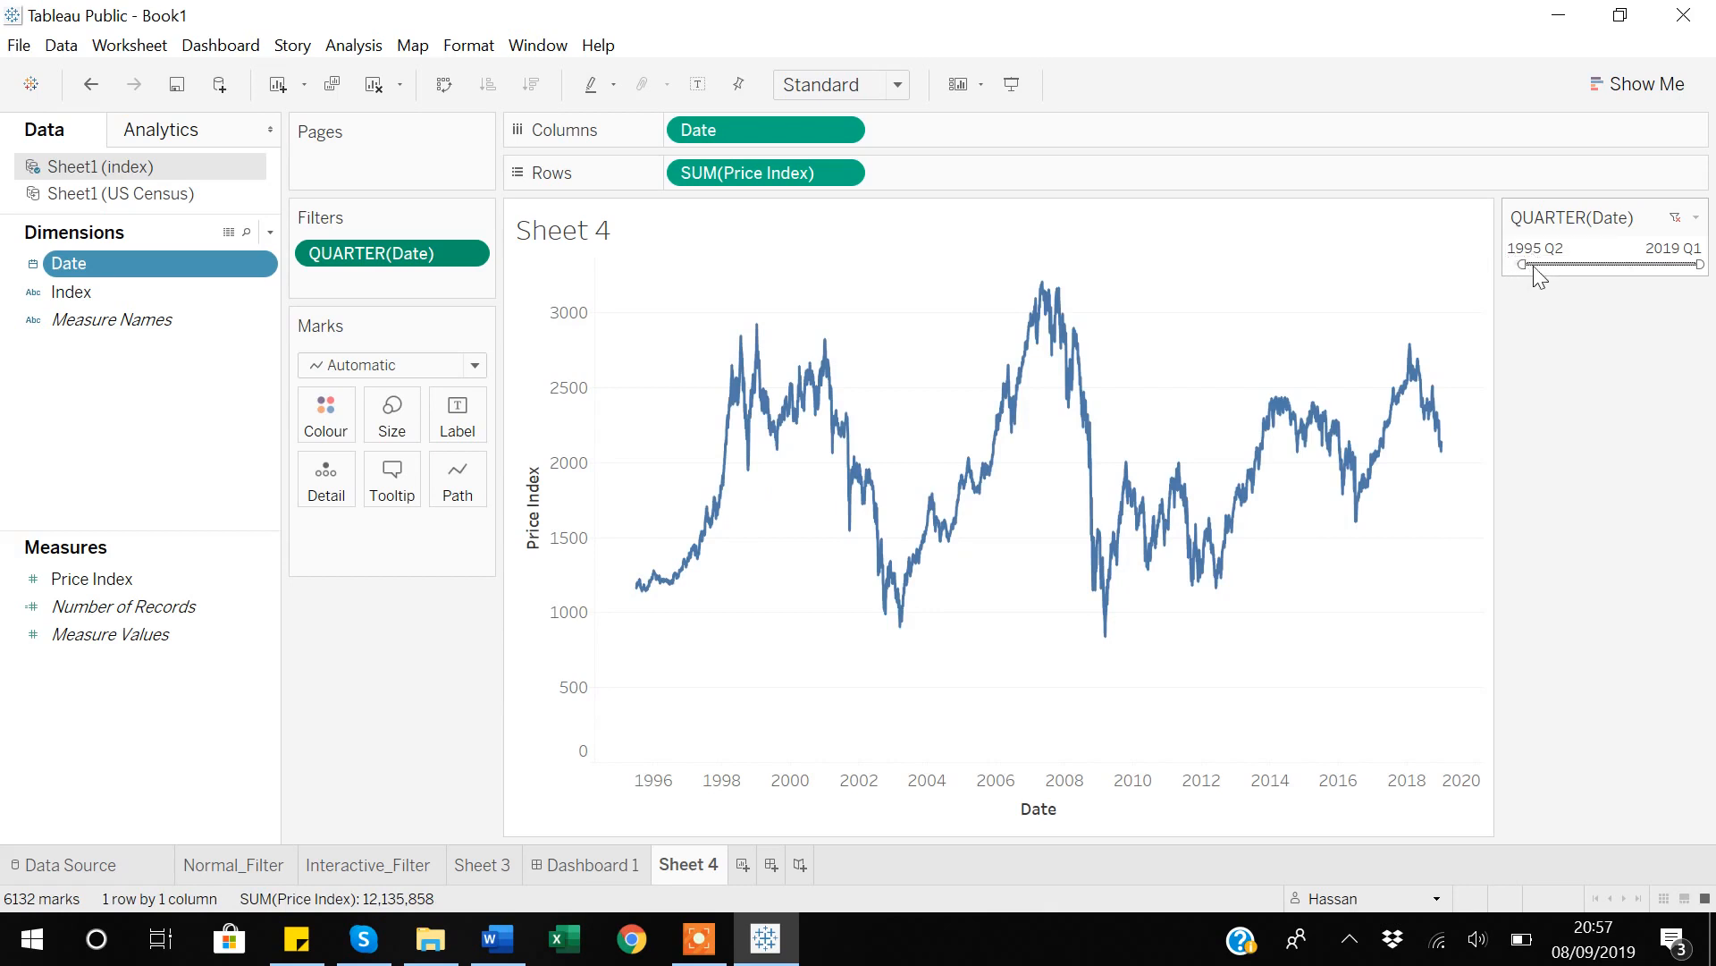
pyautogui.click(1542, 249)
pyautogui.moveTo(1696, 264); pyautogui.dragTo(1670, 265)
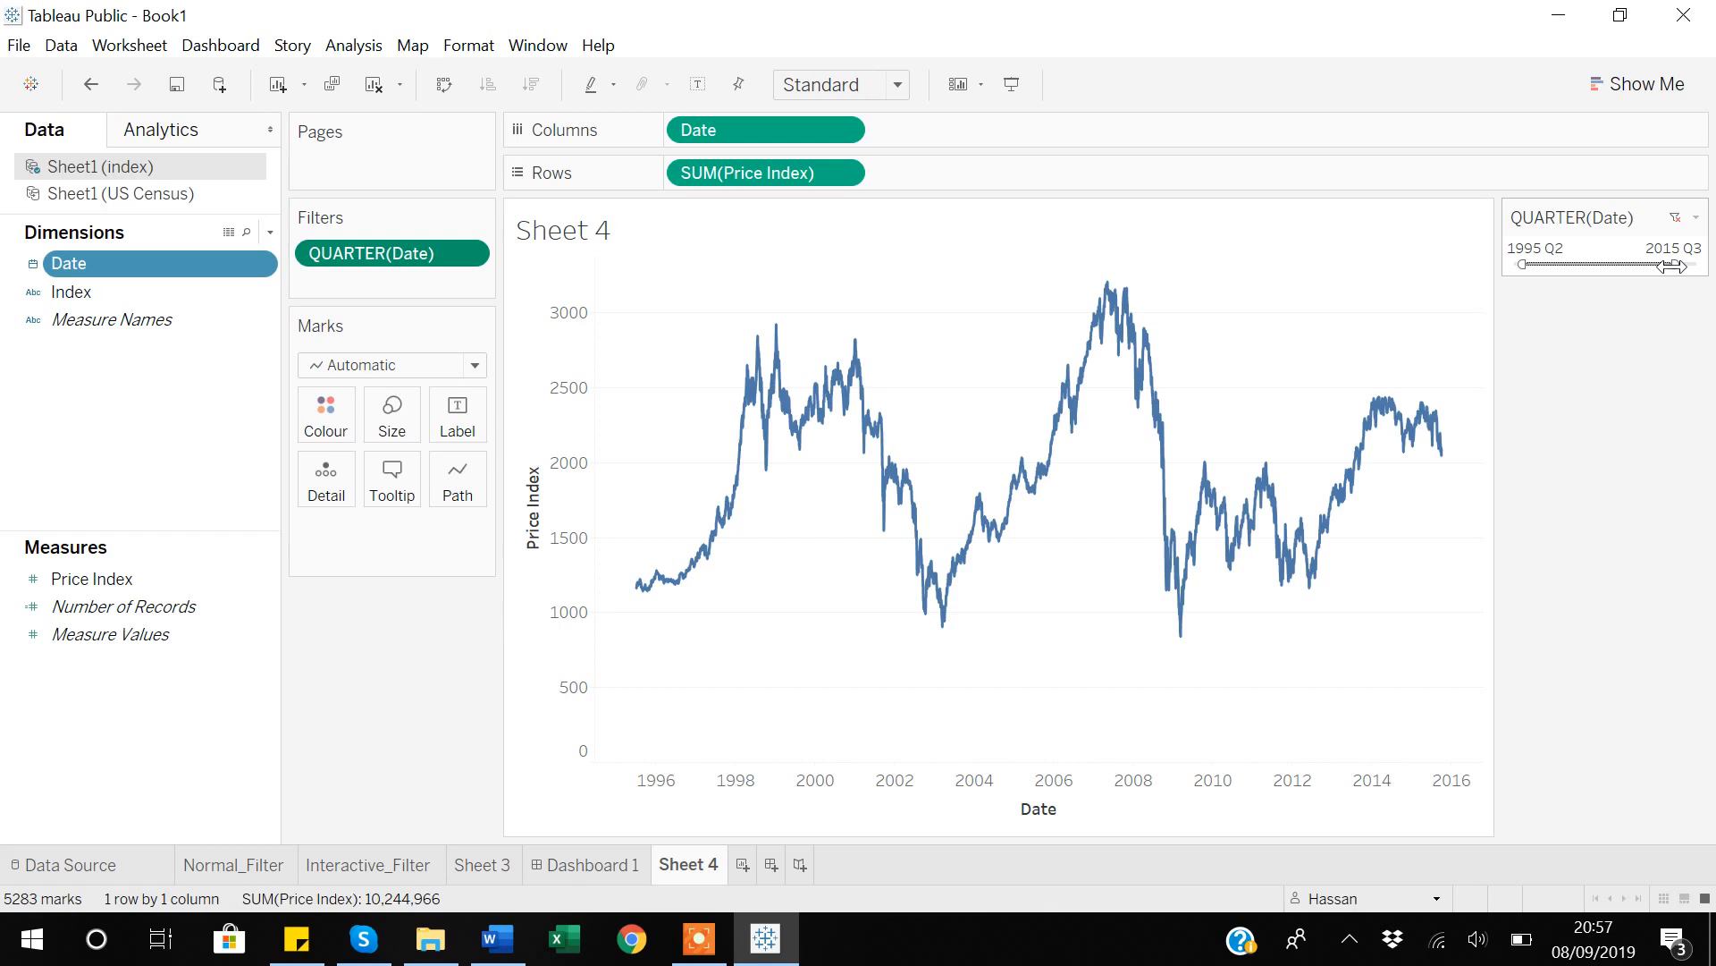
# Switch the Date filter to exact date, shown beside the chart, and limit its range to 18/11/1999 through 17/09/2014.
pyautogui.click(466, 255)
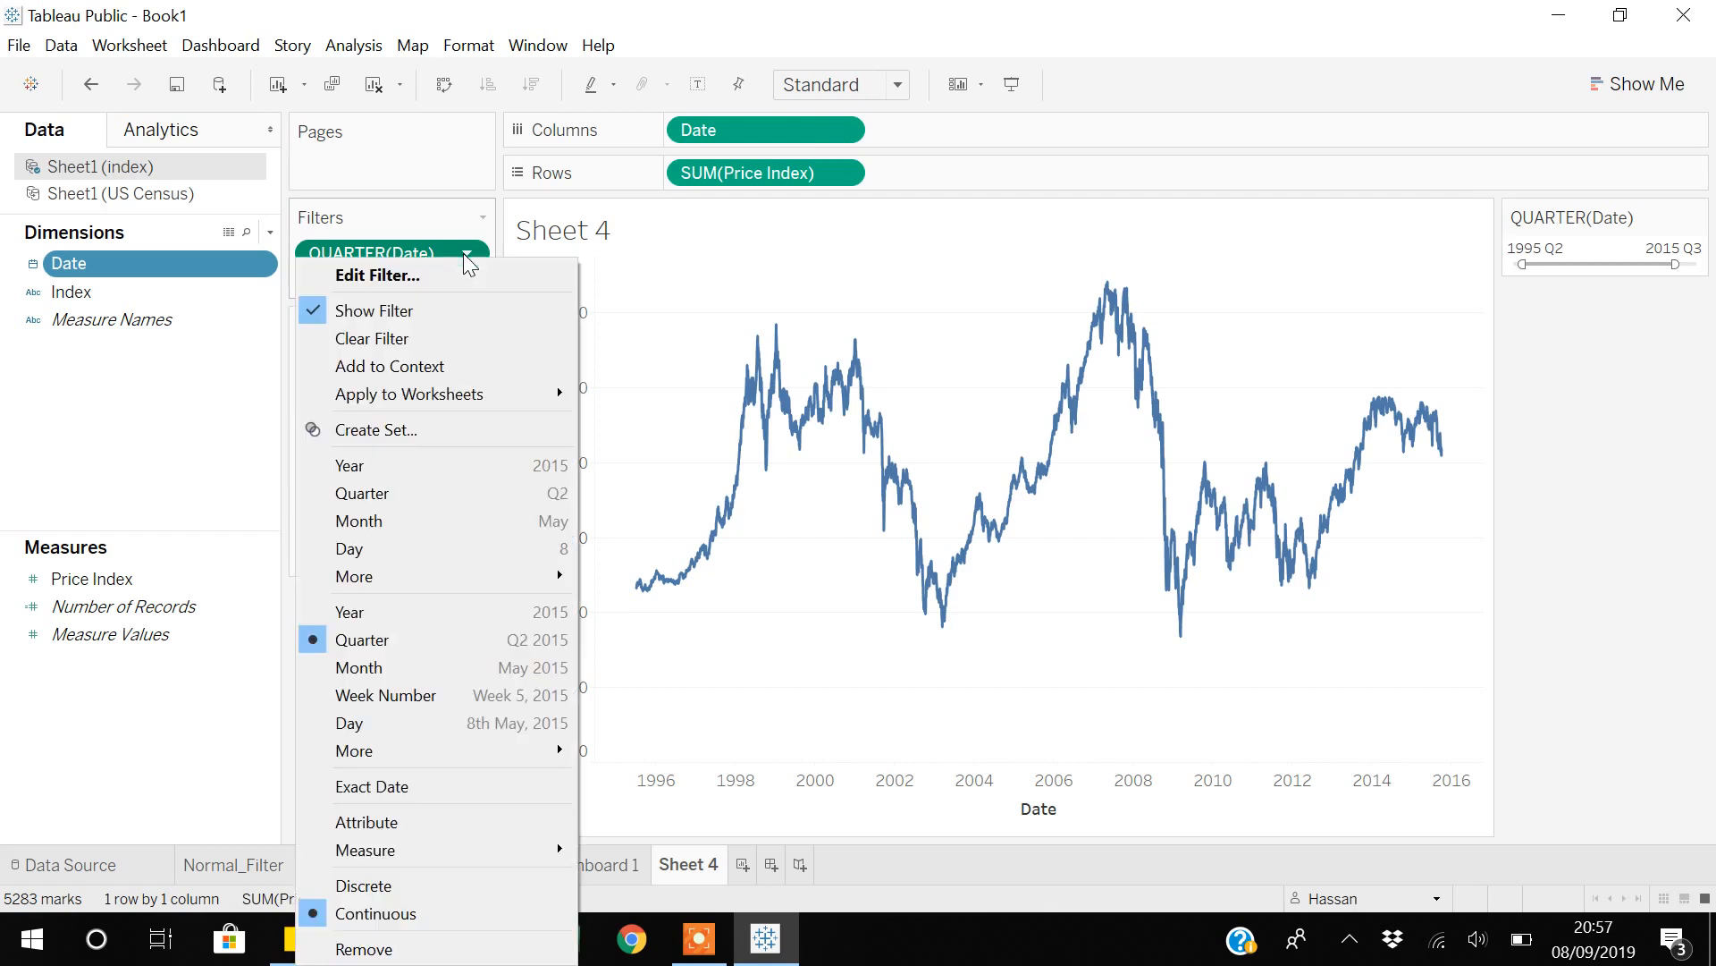
pyautogui.click(372, 788)
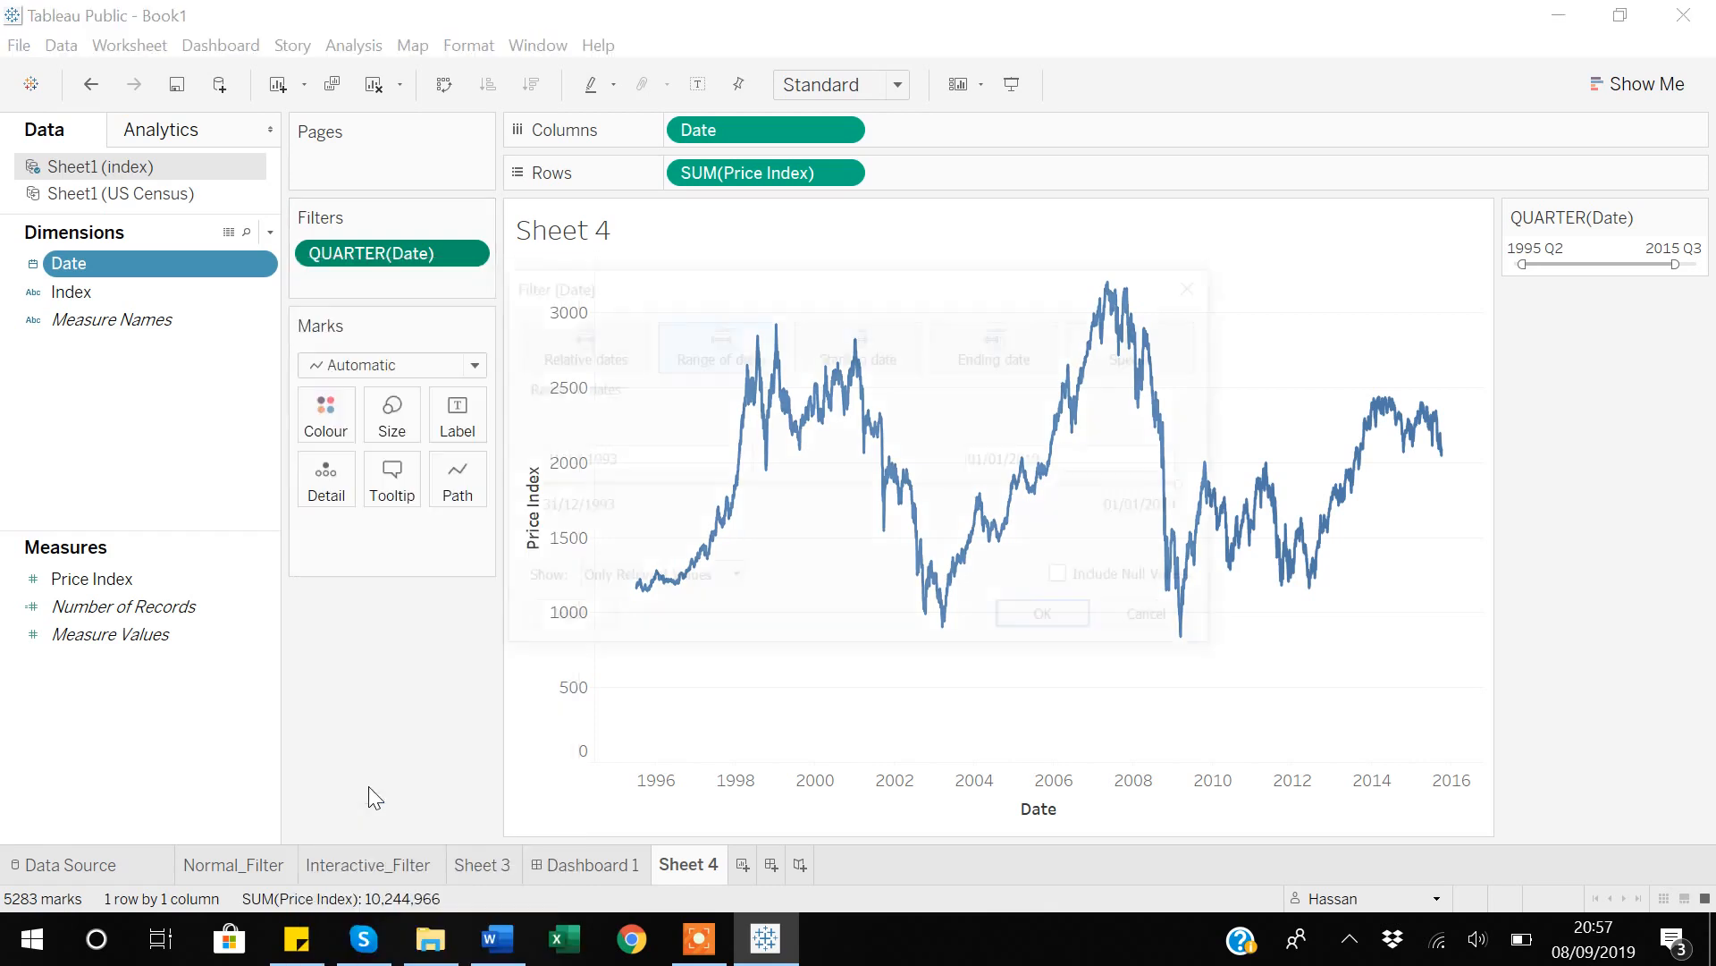
pyautogui.click(1052, 620)
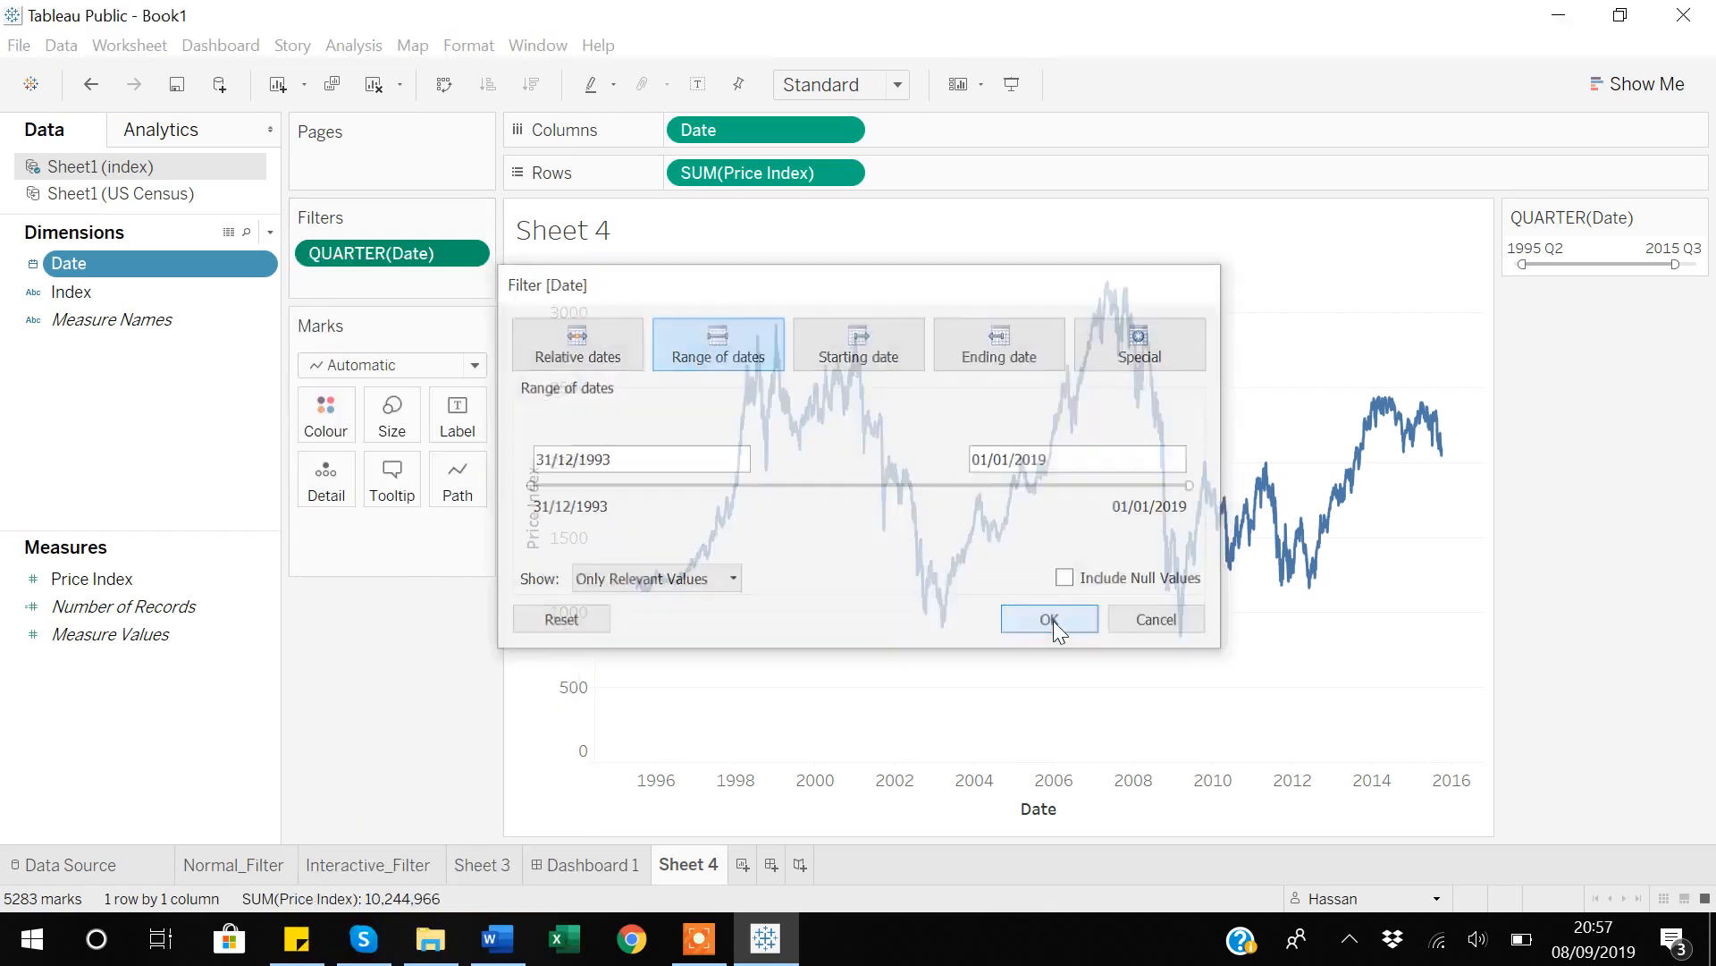
pyautogui.click(470, 255)
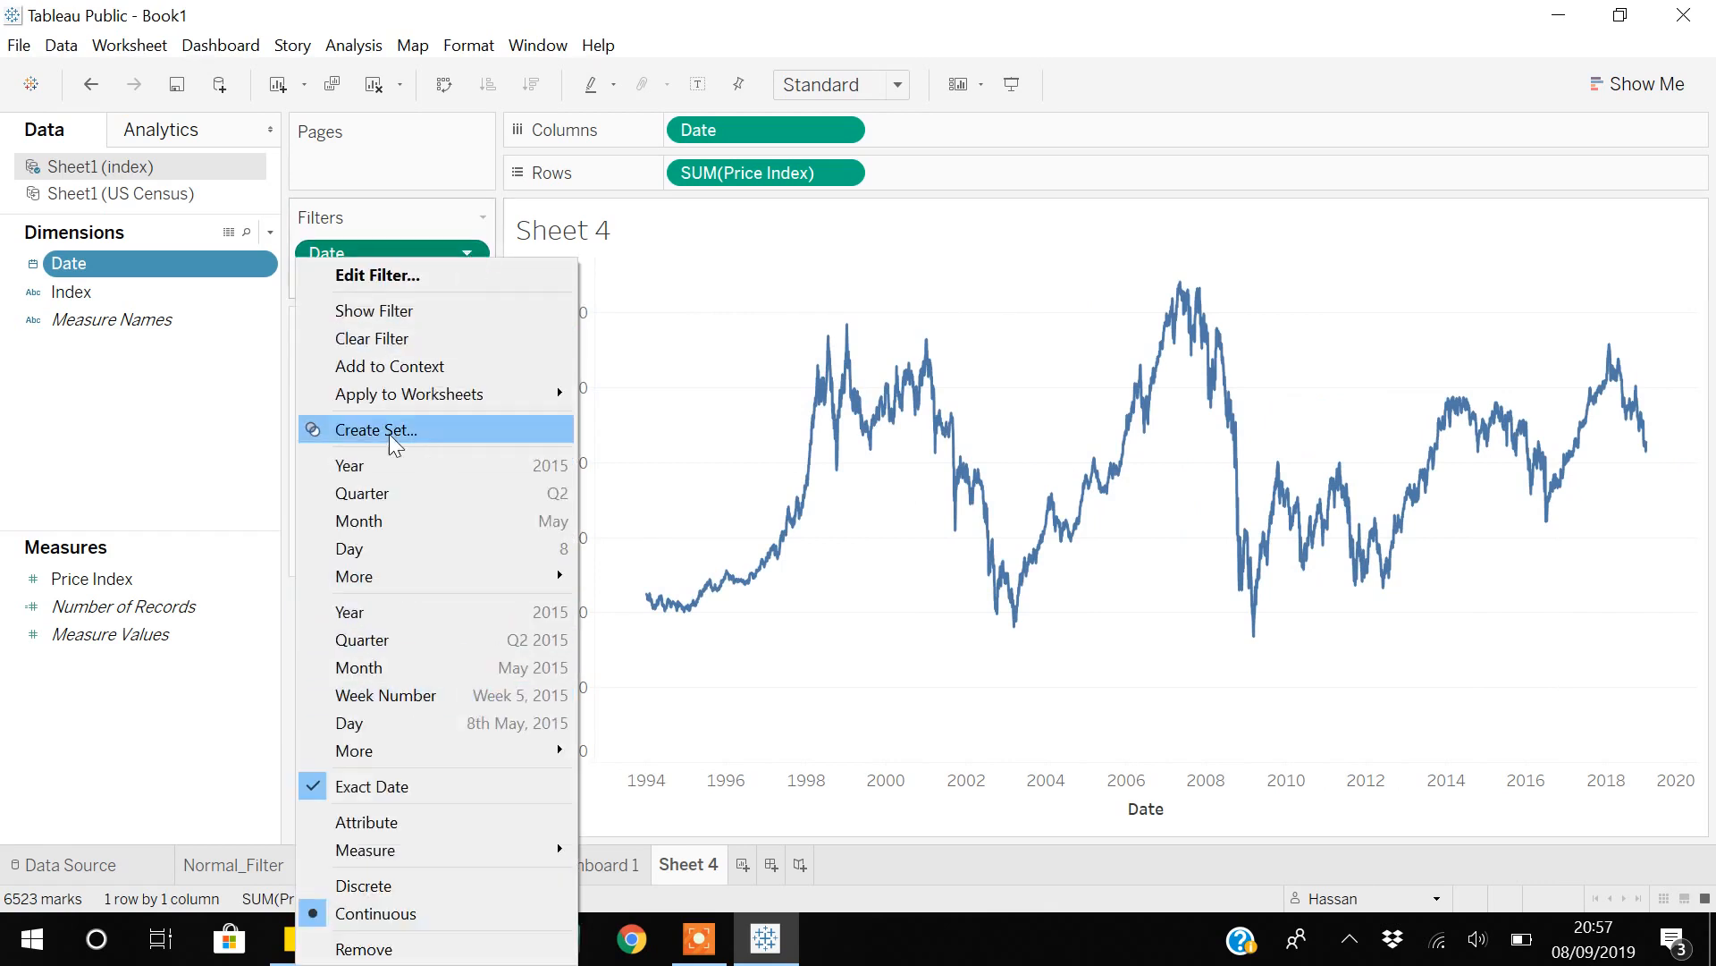
pyautogui.click(374, 311)
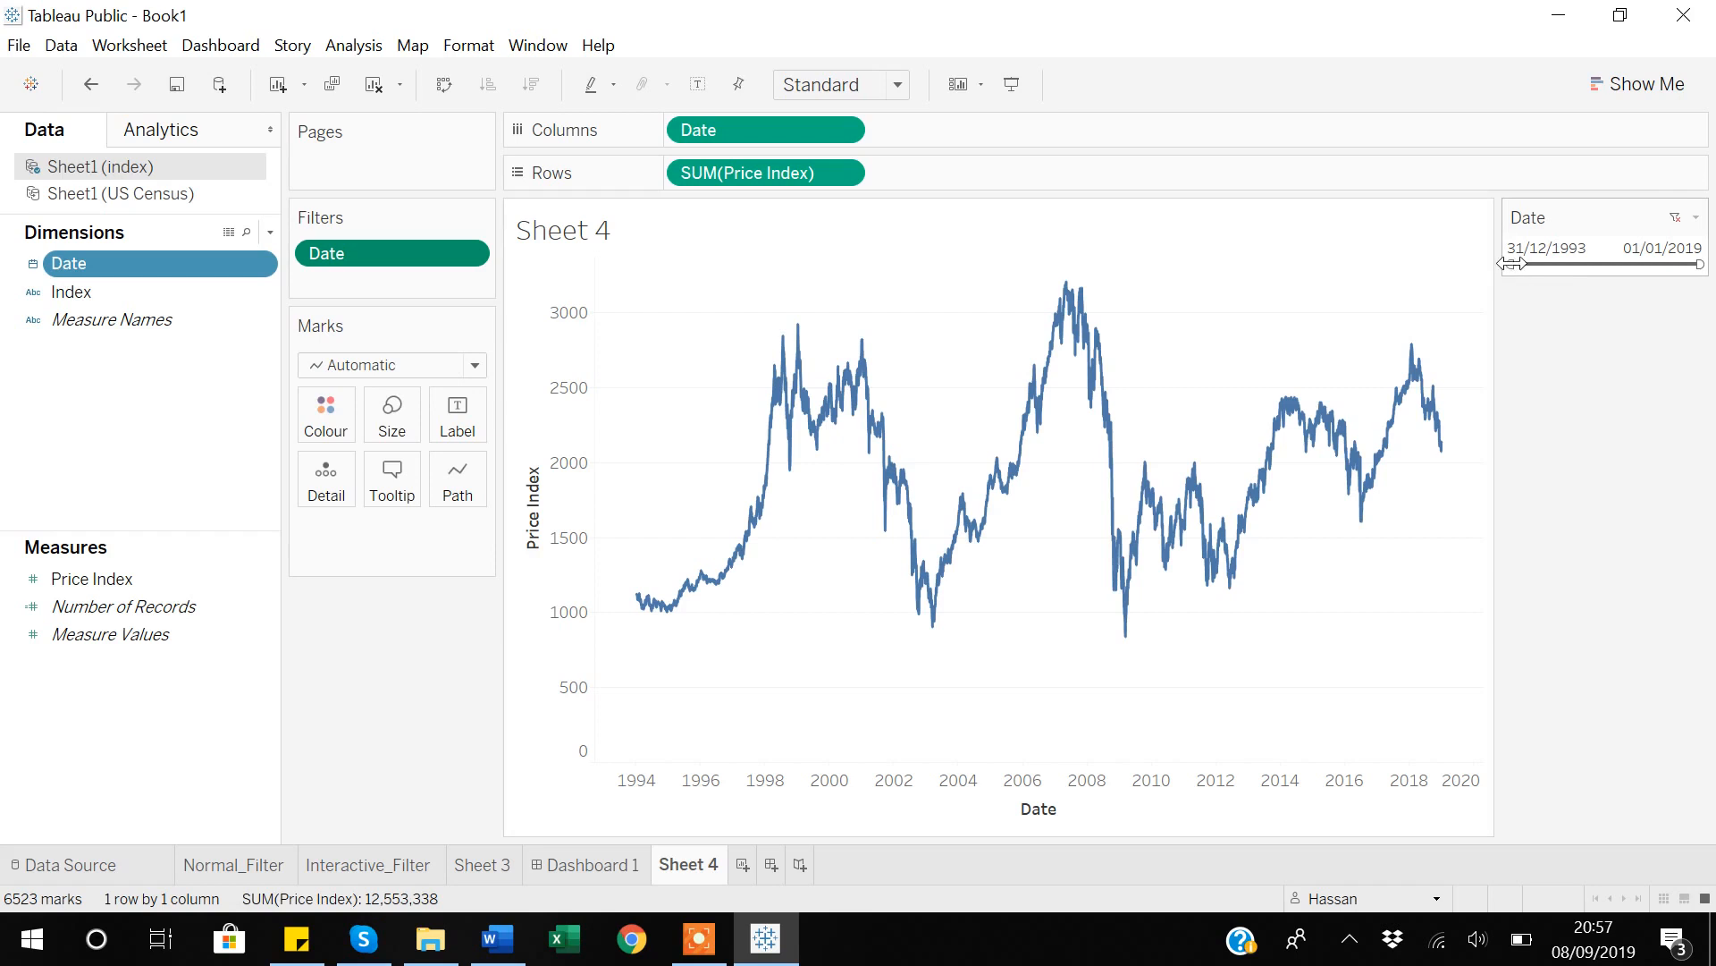
pyautogui.moveTo(1511, 263); pyautogui.dragTo(1555, 266)
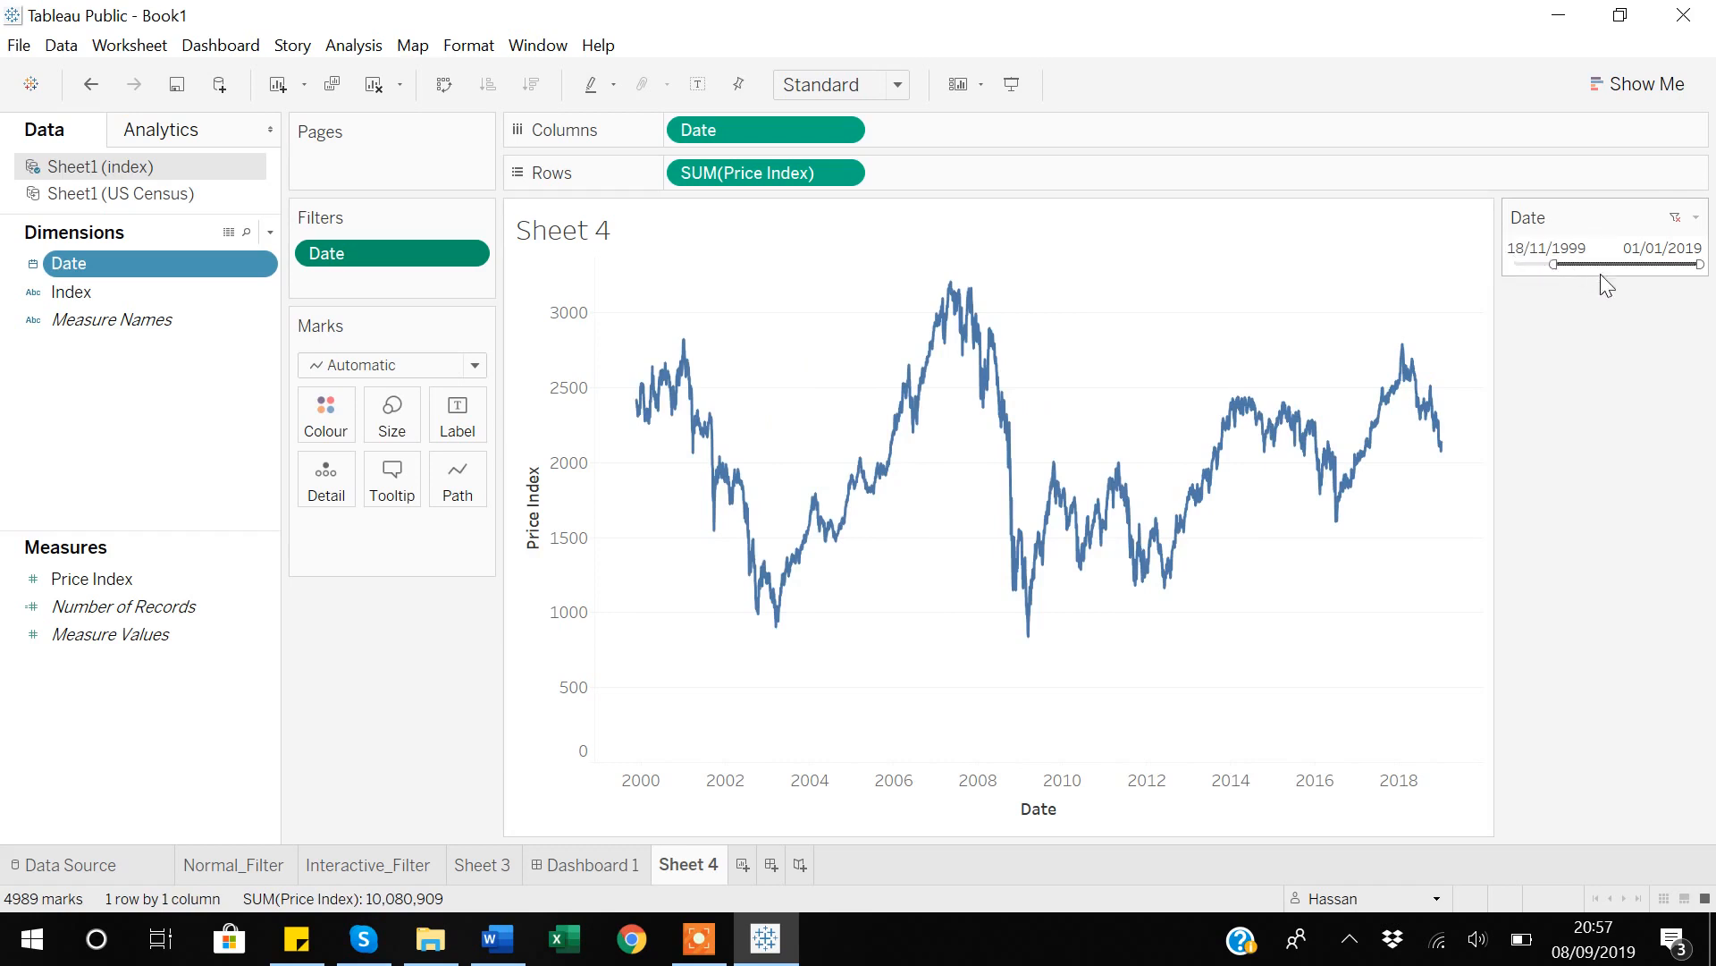
pyautogui.moveTo(1699, 265); pyautogui.dragTo(1667, 269)
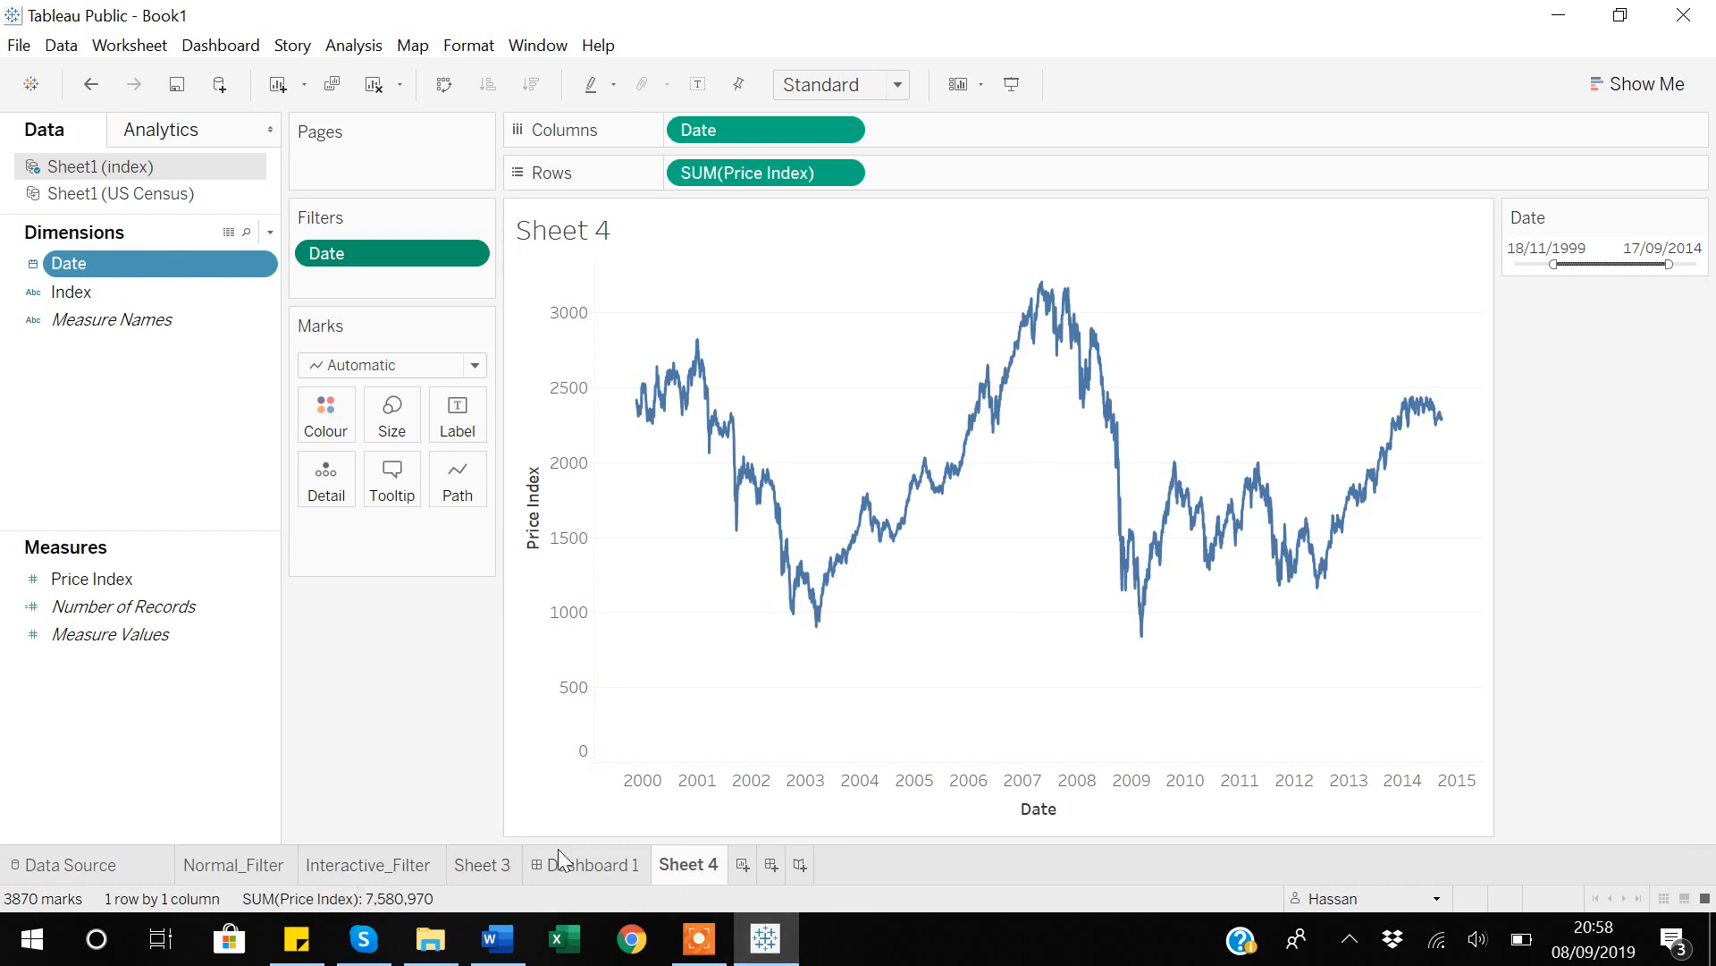
# Add Sheet 4 to Dashboard 1 below the Interactive_Filter map.
pyautogui.click(618, 865)
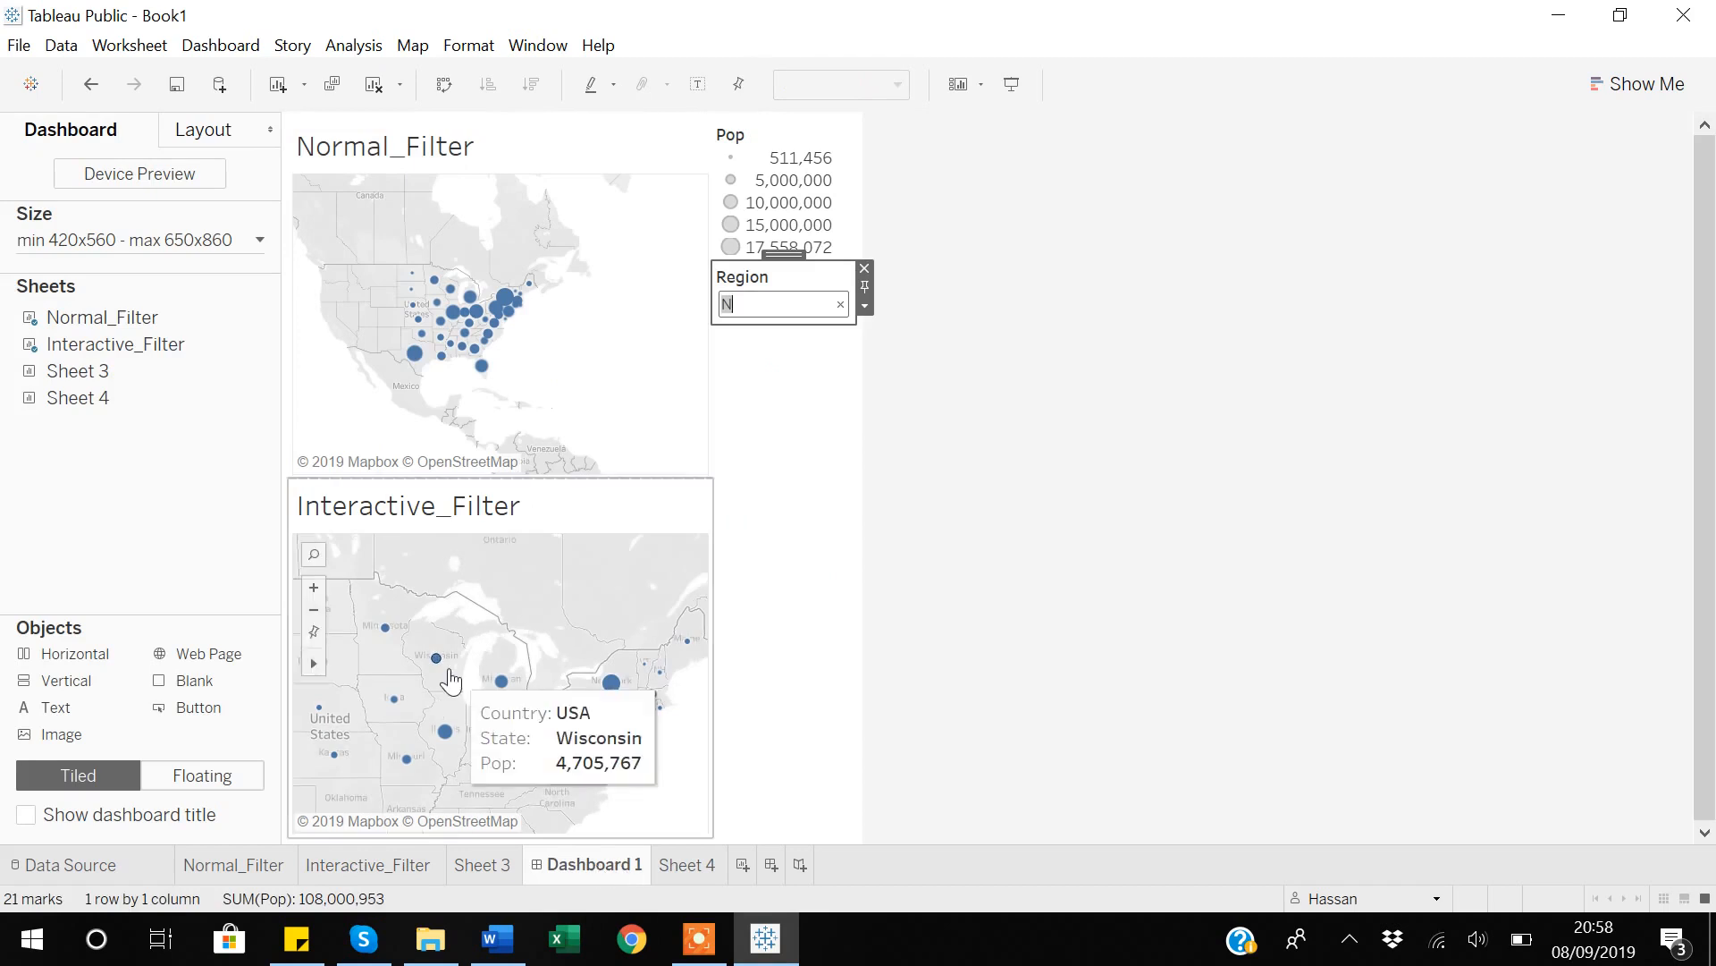
pyautogui.moveTo(62, 410)
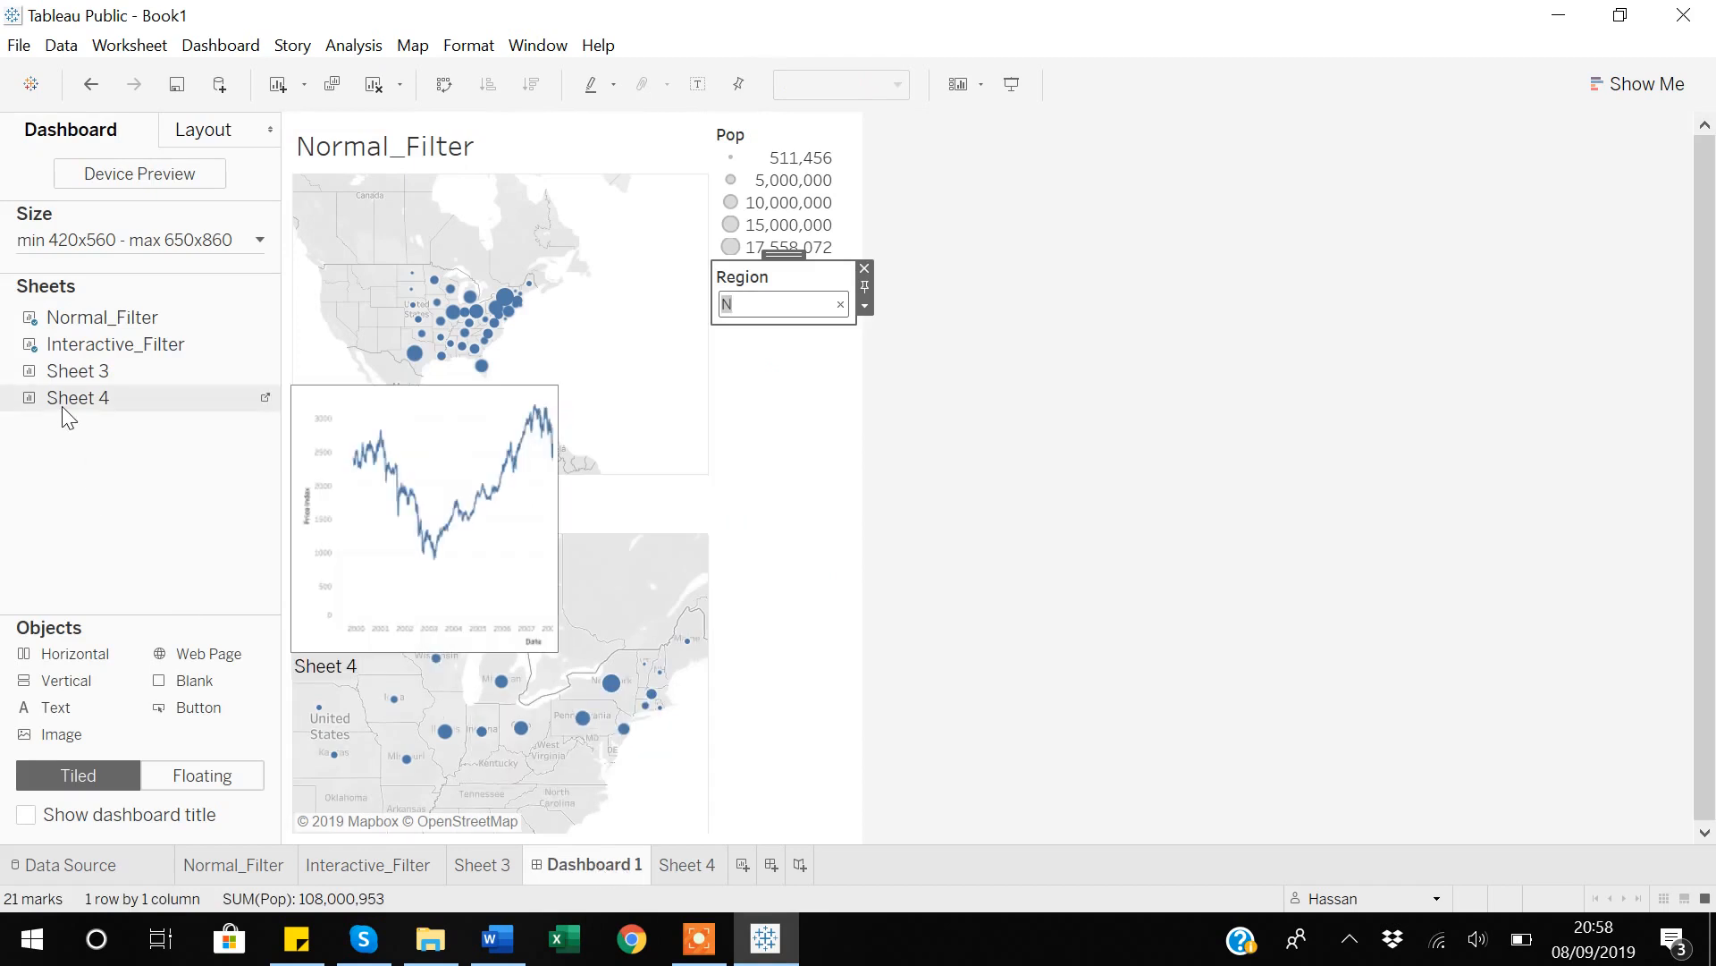
pyautogui.moveTo(61, 404); pyautogui.dragTo(604, 770)
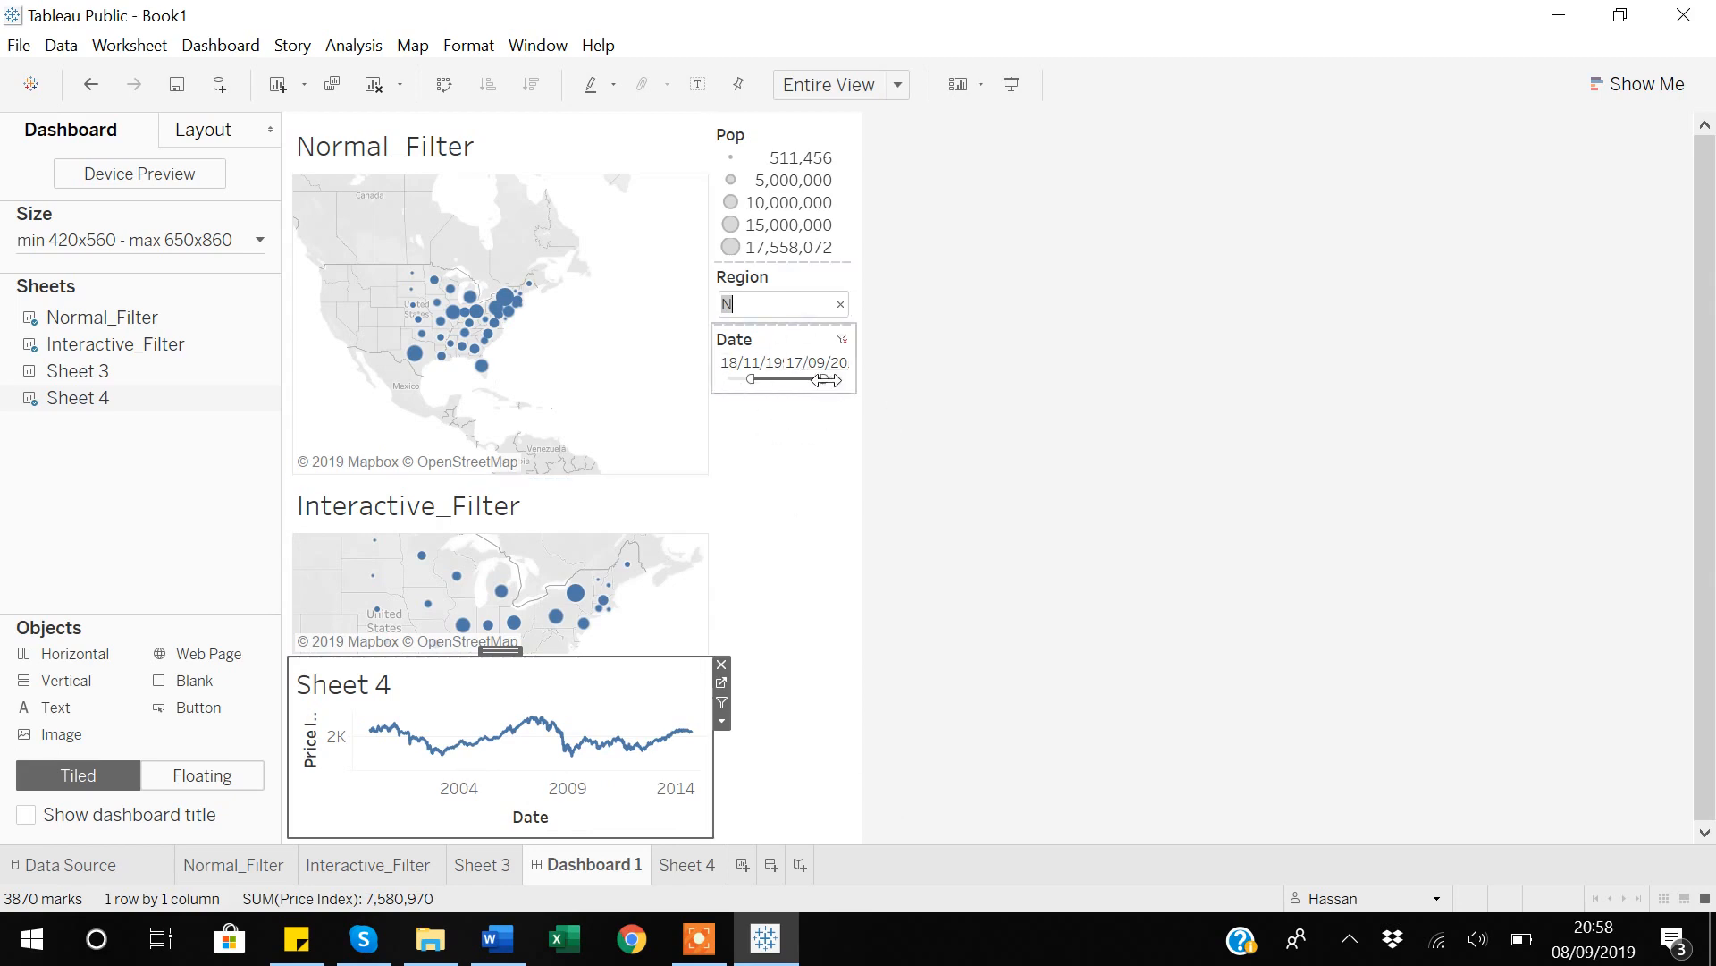
# Reset the dashboard's Date filter to the full range and narrow it from both ends.
pyautogui.click(843, 340)
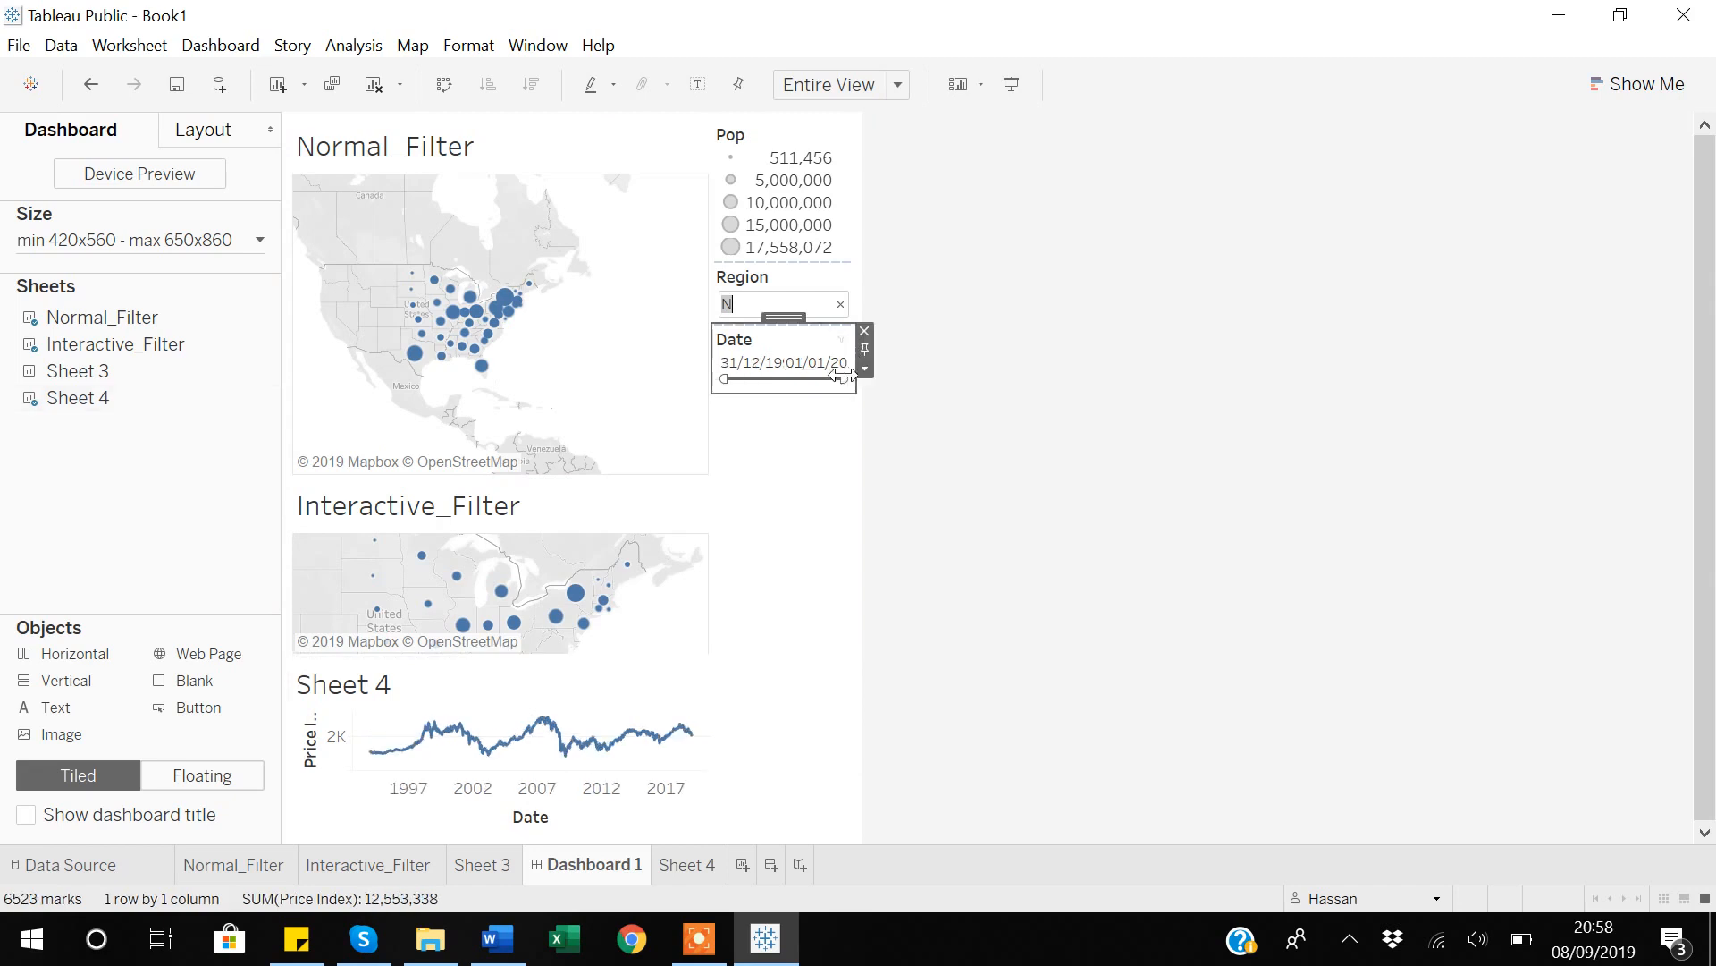
pyautogui.moveTo(843, 380); pyautogui.dragTo(744, 379)
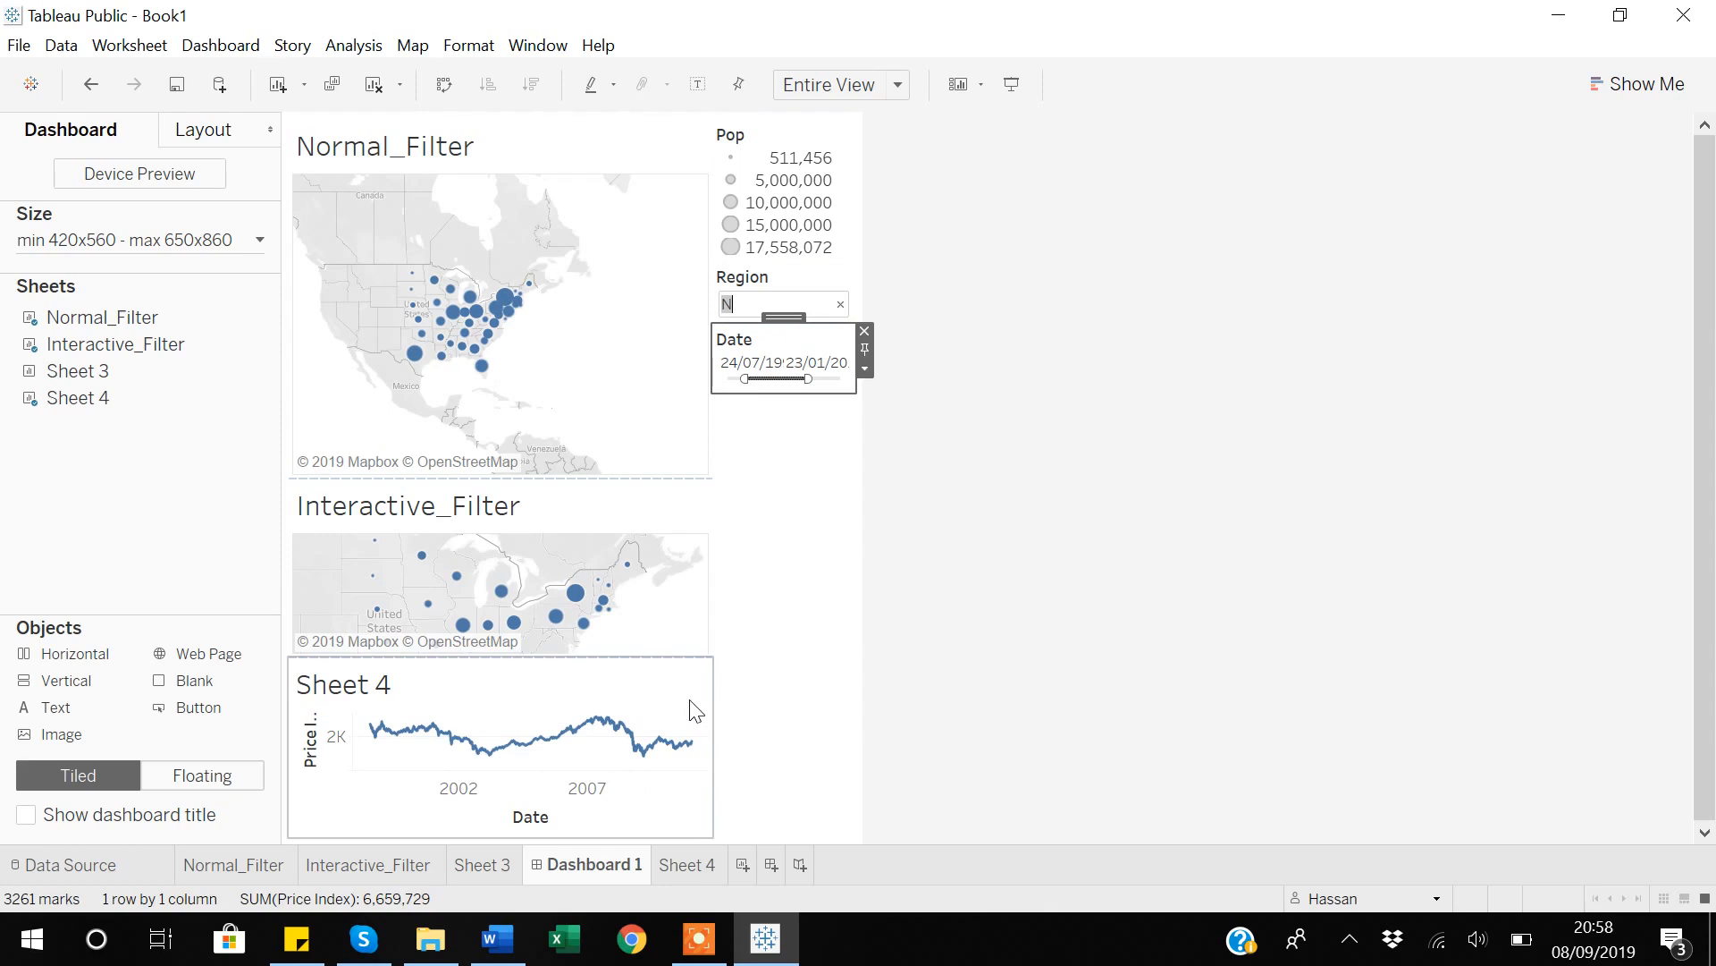
pyautogui.click(783, 592)
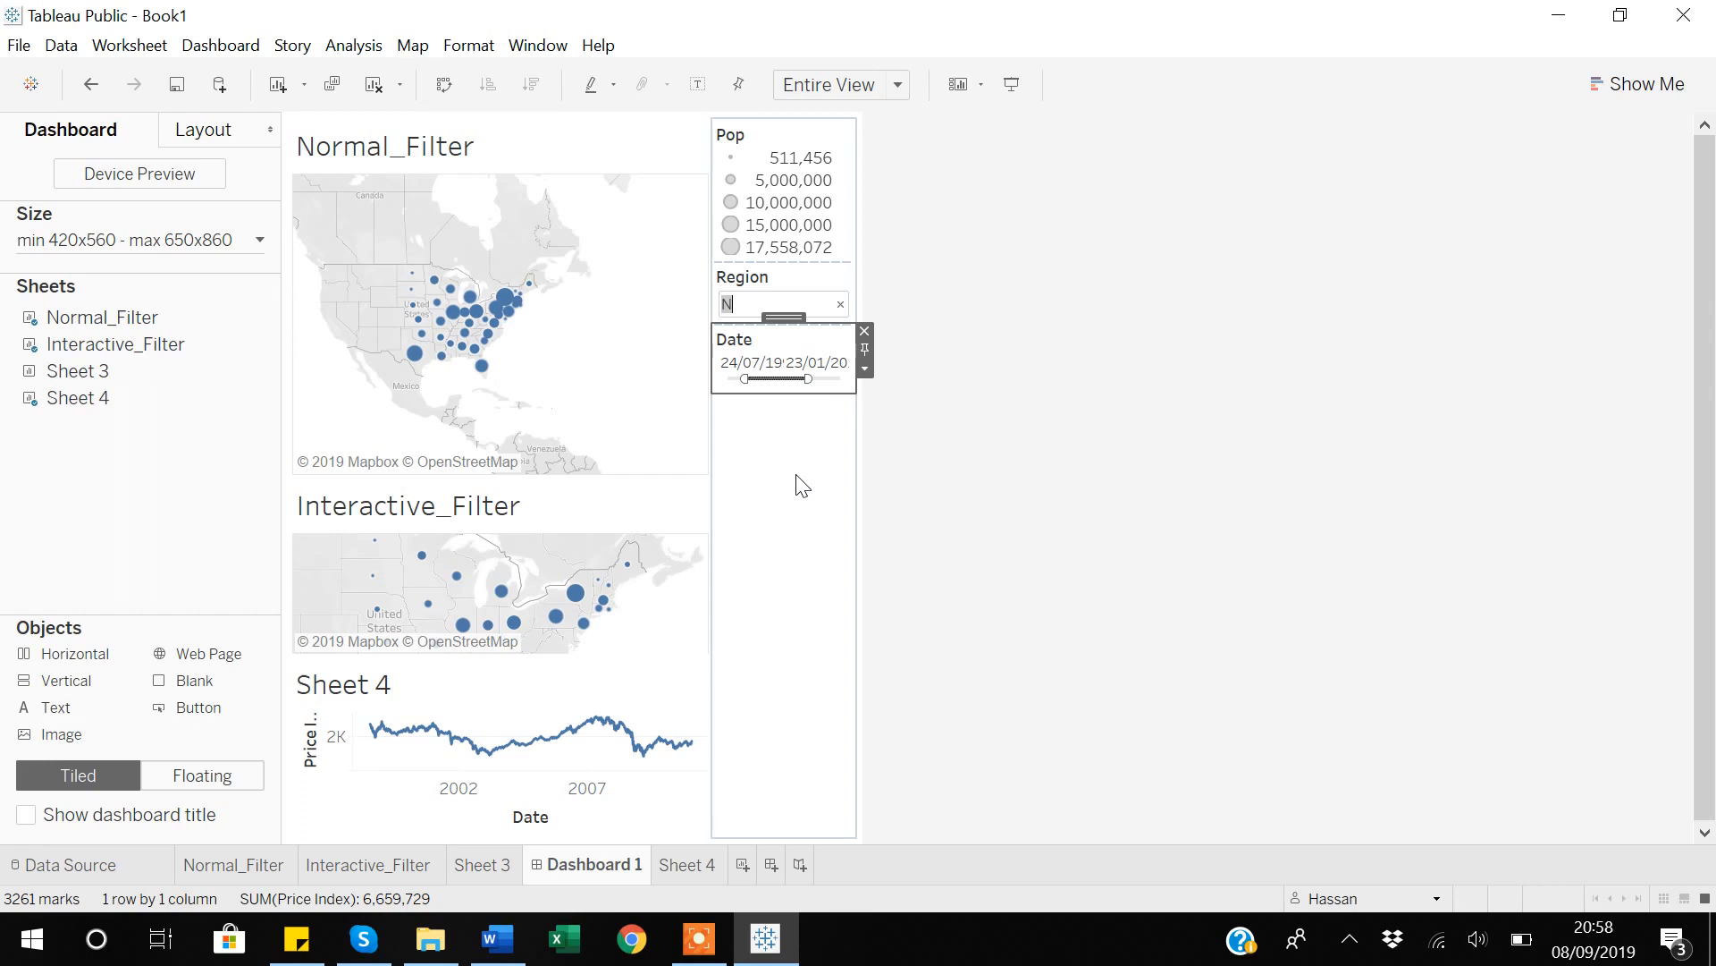
pyautogui.moveTo(475, 351)
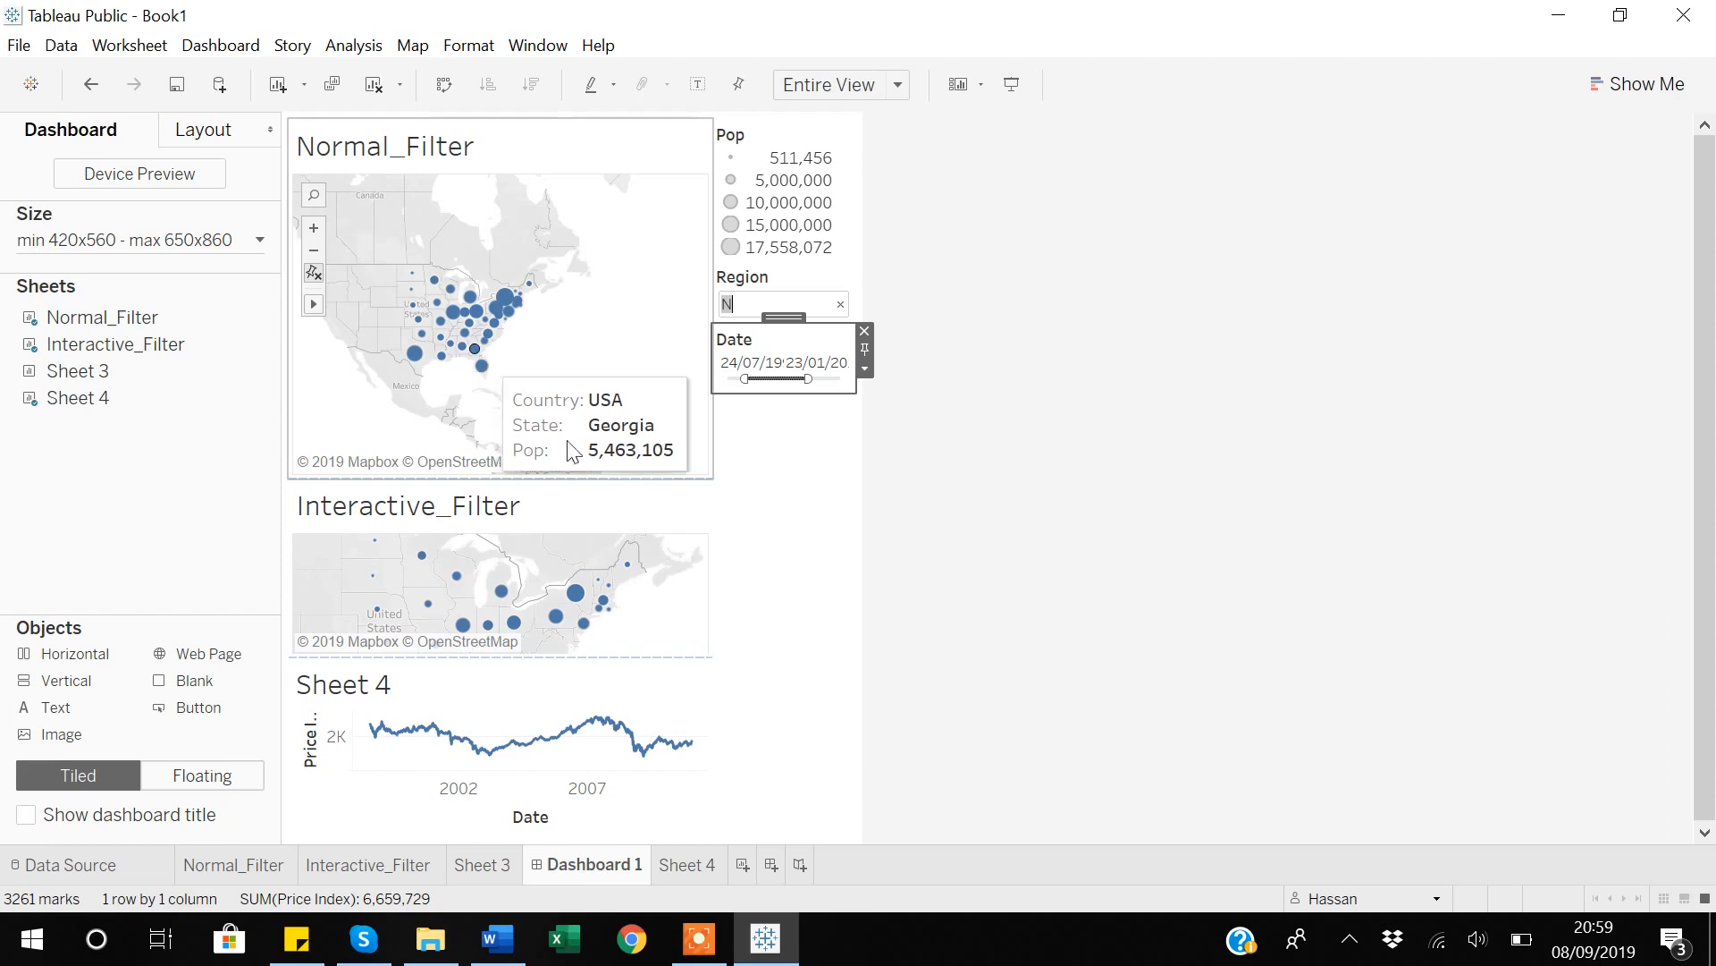
pyautogui.click(690, 951)
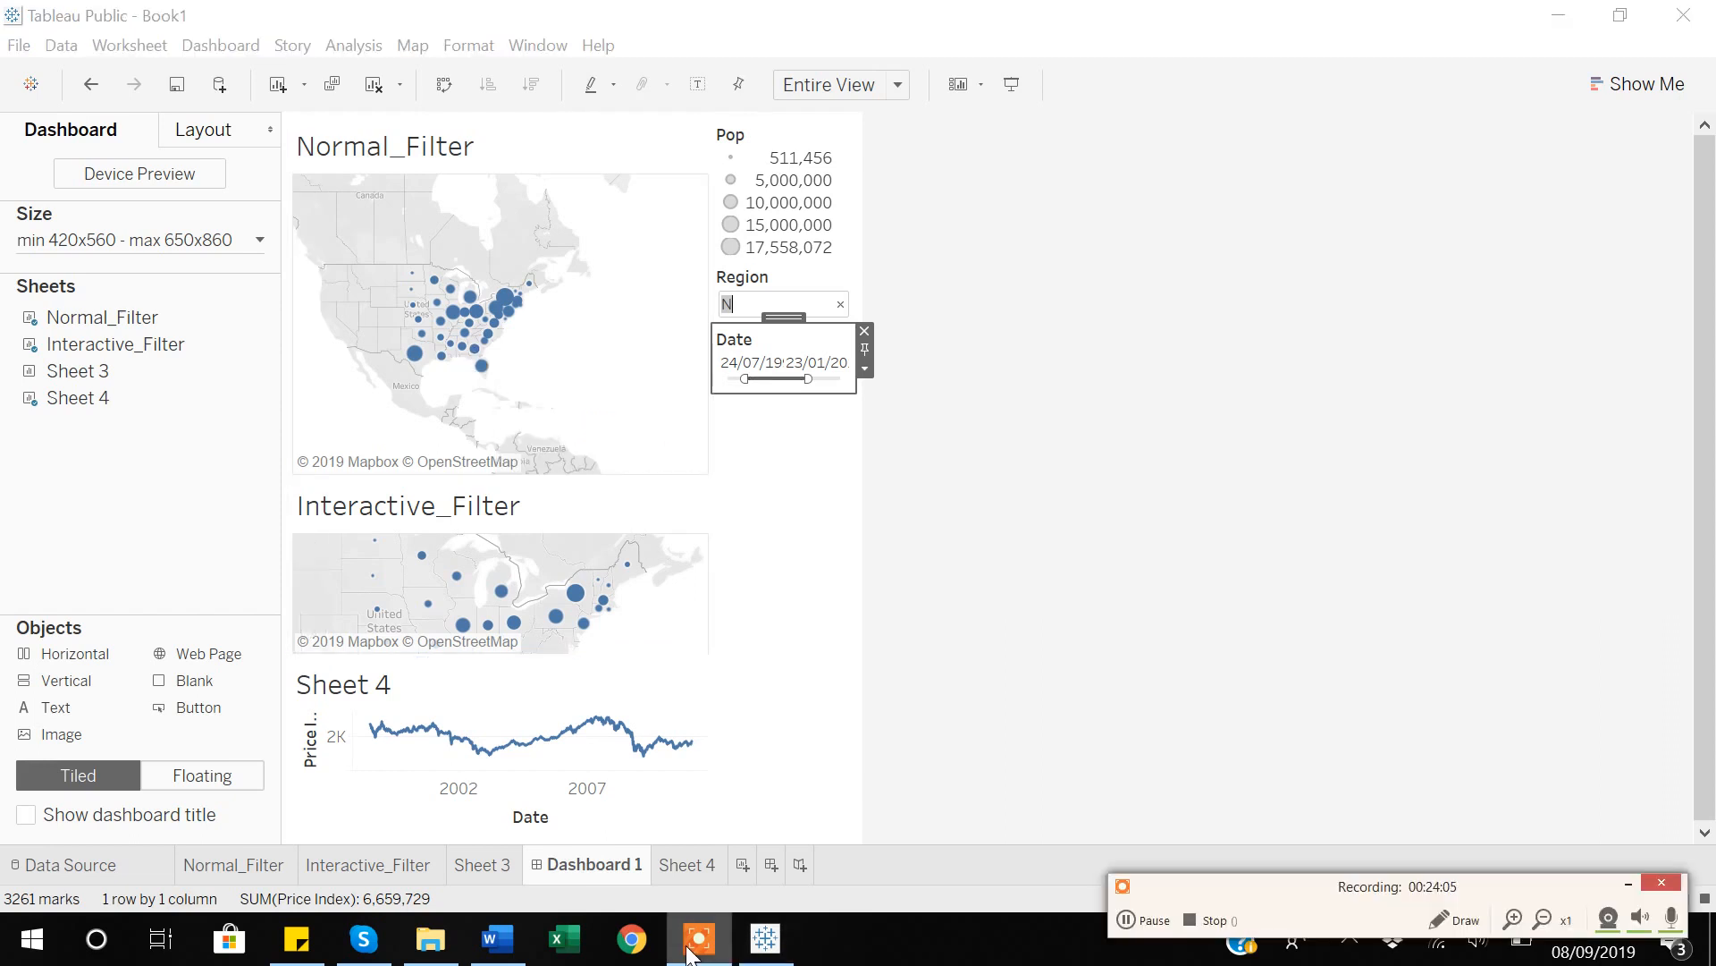